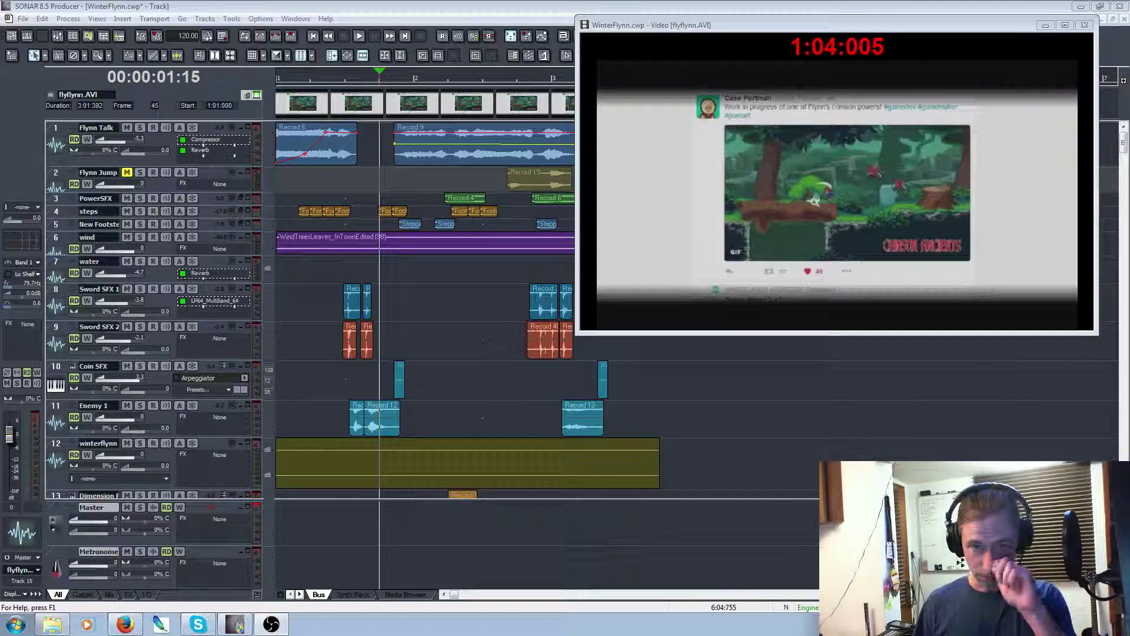
Close the video window and play the whole mix from the beginning of the project
drag(910, 25, 1068, 16)
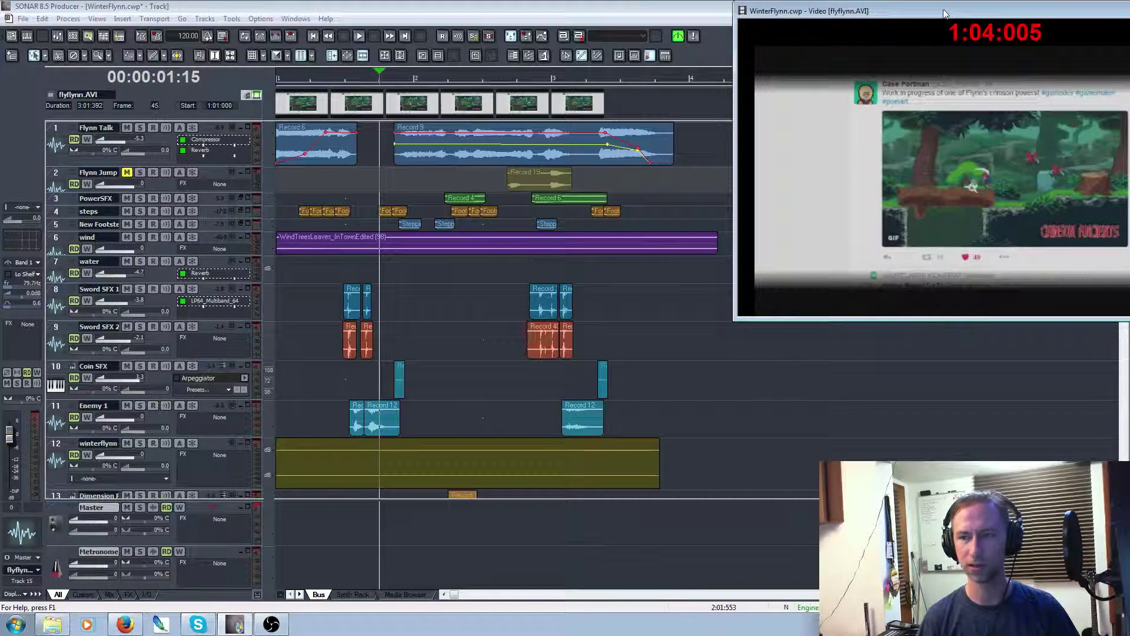
key(ctrl+F4)
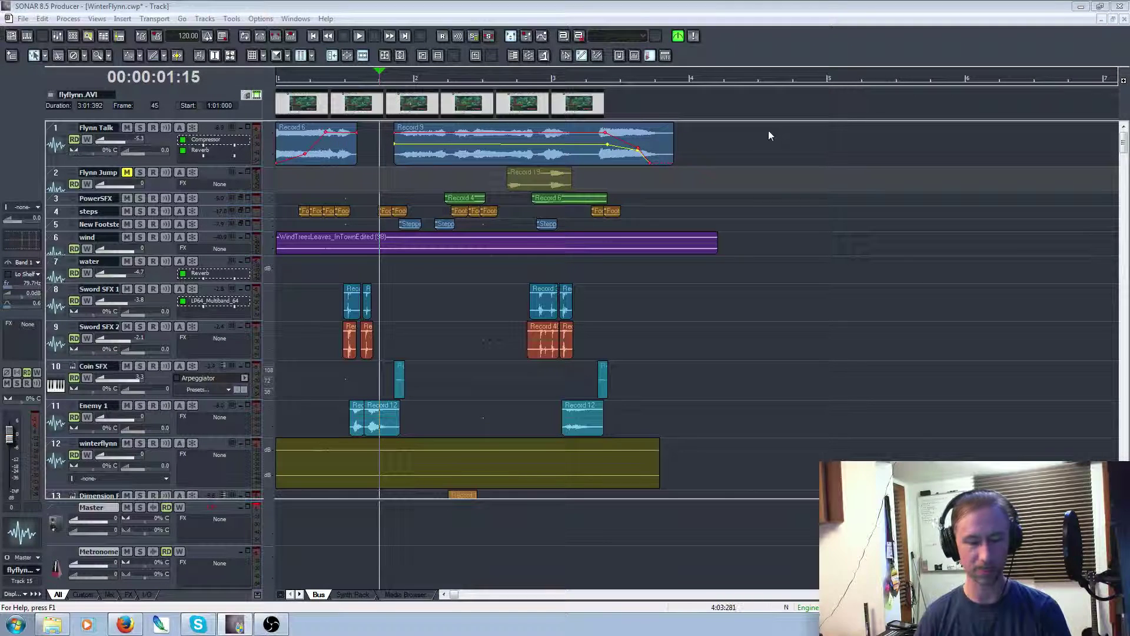
key(w)
key(space)
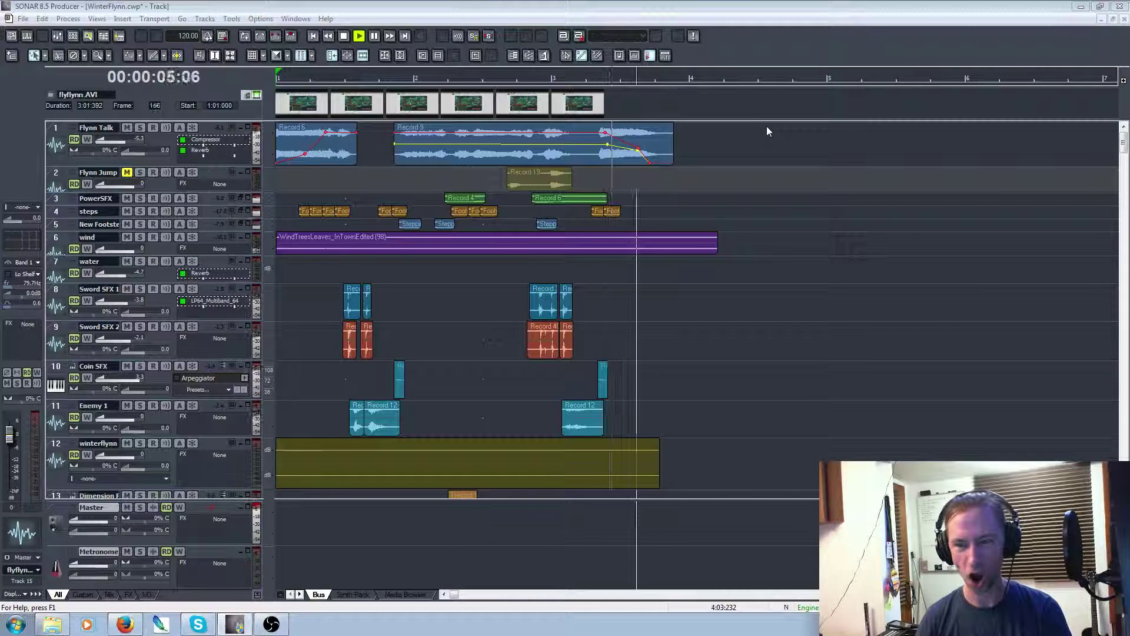
key(space)
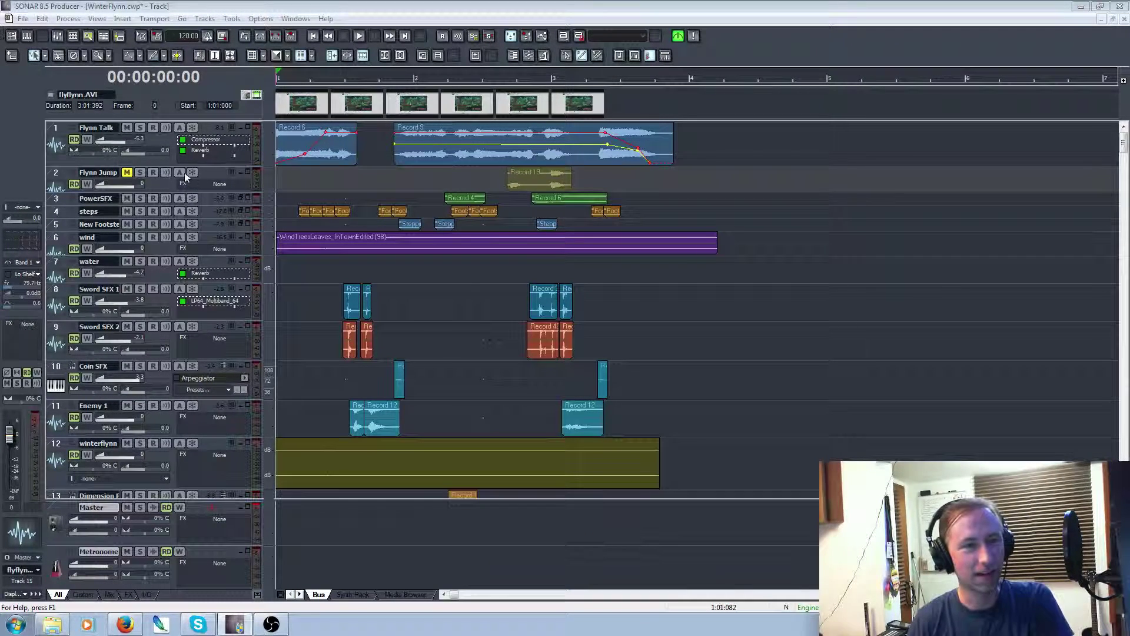
Slightly reduce the Flynn Talk track's height and audition that track soloed from the start, ending with its solo off
drag(188, 168, 189, 163)
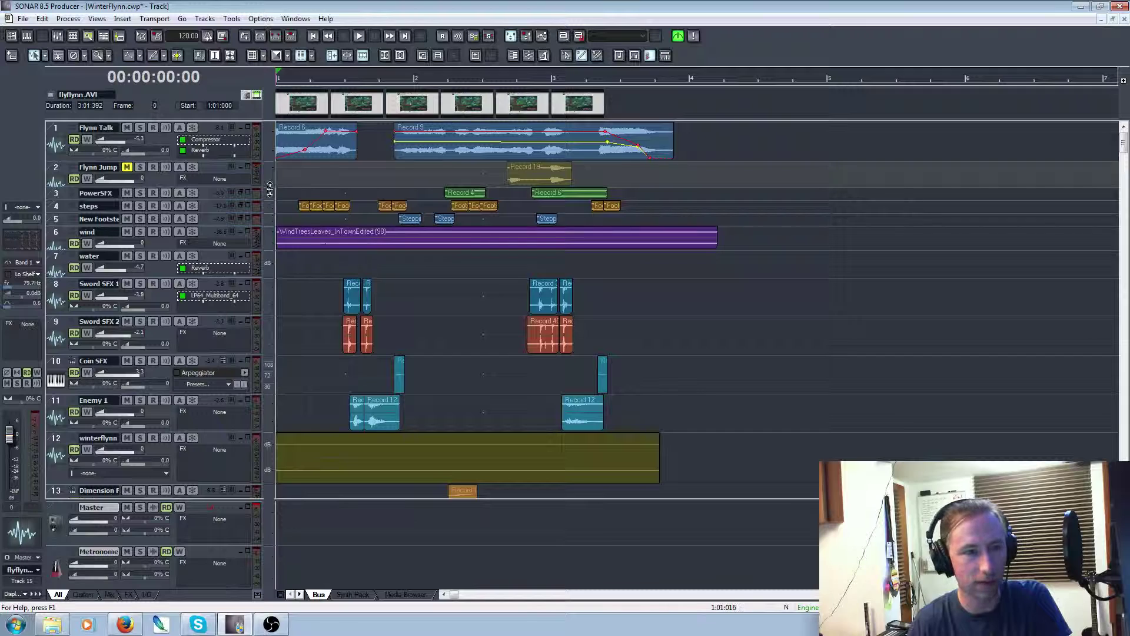
click(141, 131)
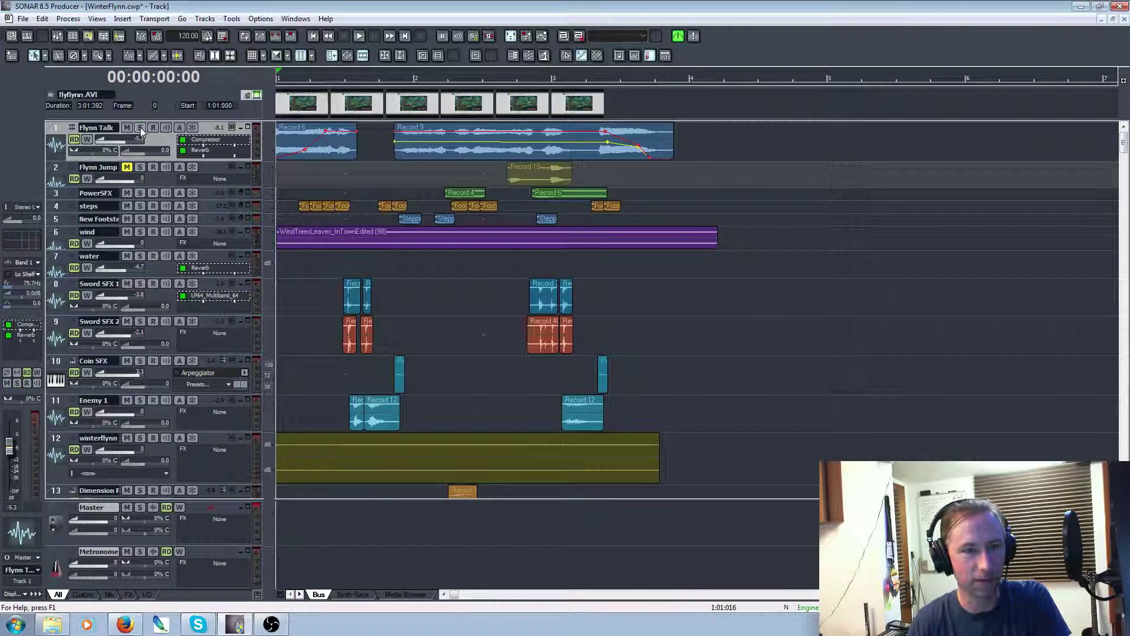
click(140, 129)
key(space)
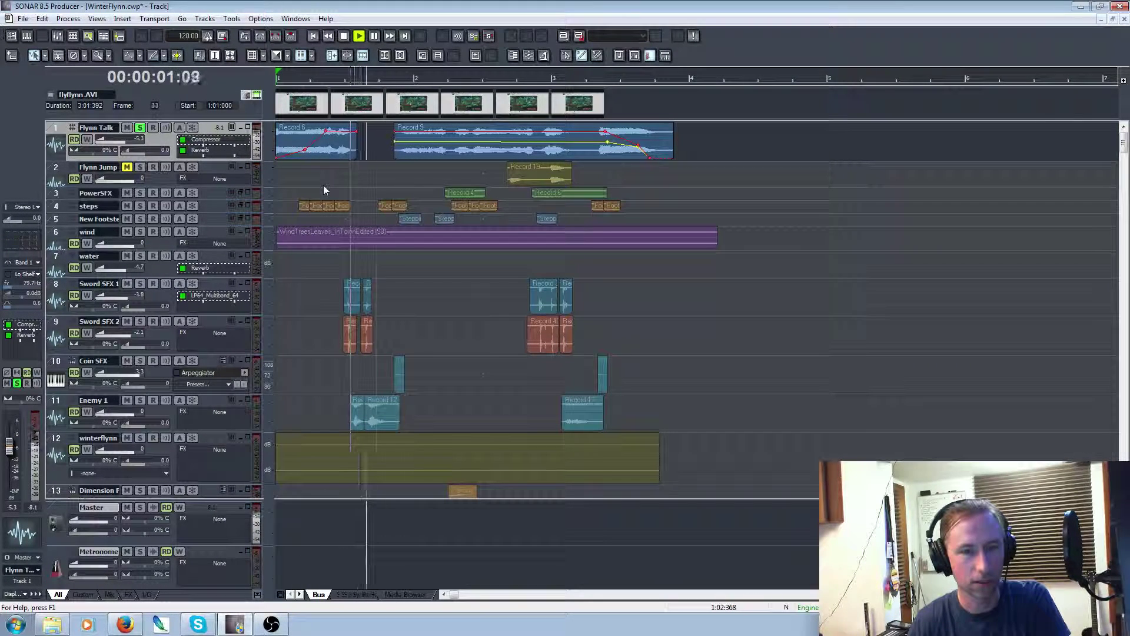
key(space)
click(140, 128)
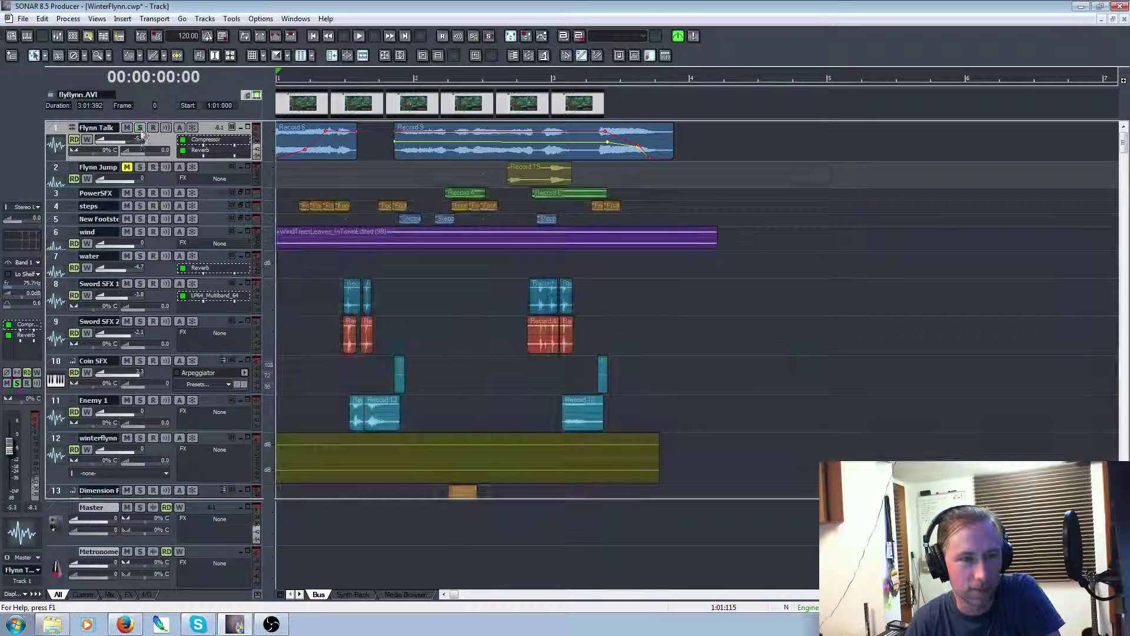
Audition the PowerSFX track soloed from just before its first clip, ending with its solo off
click(140, 194)
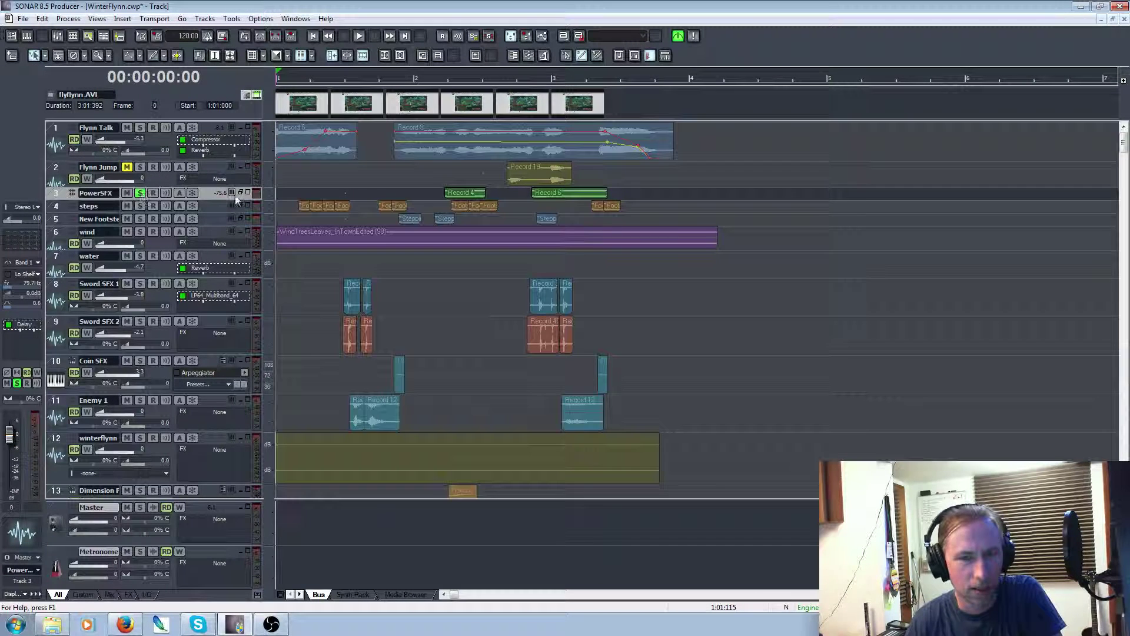
click(428, 176)
key(space)
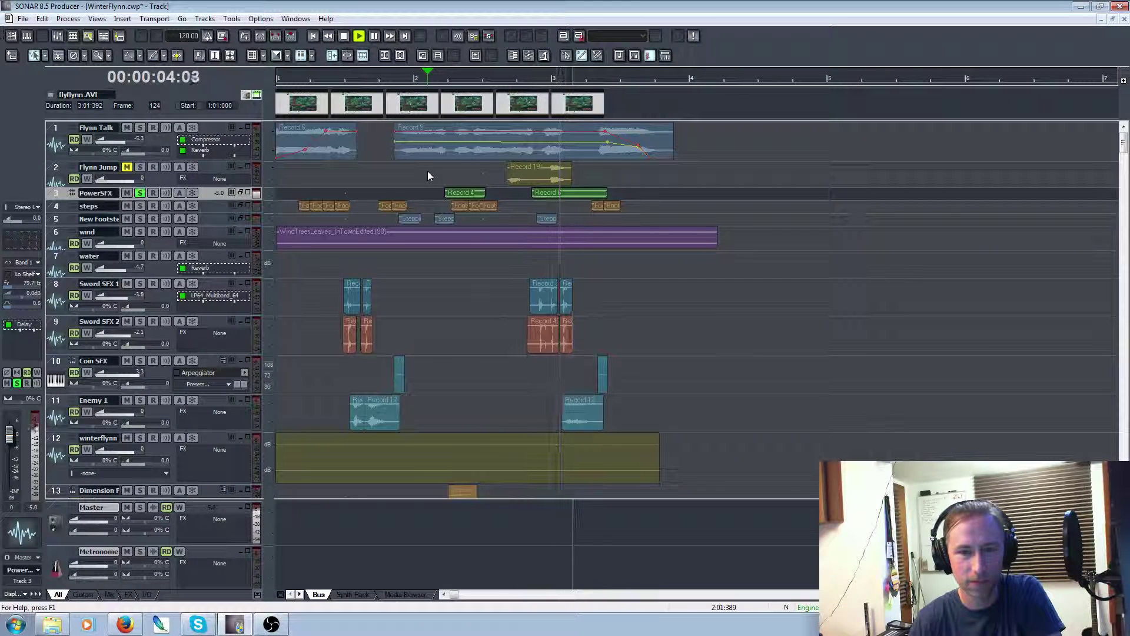
key(space)
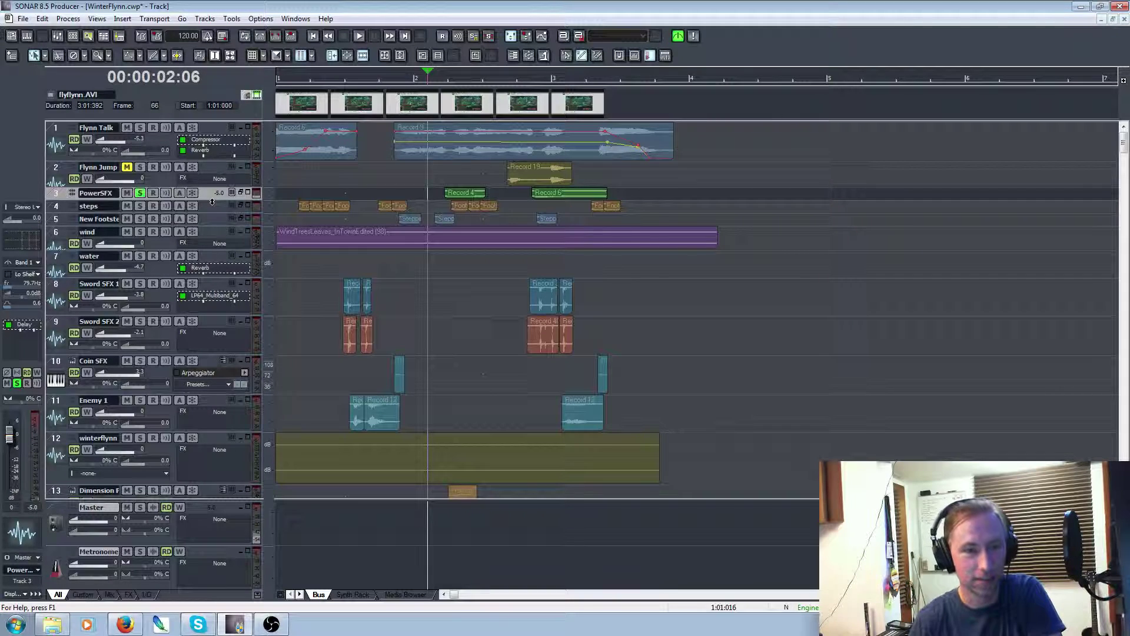
click(140, 193)
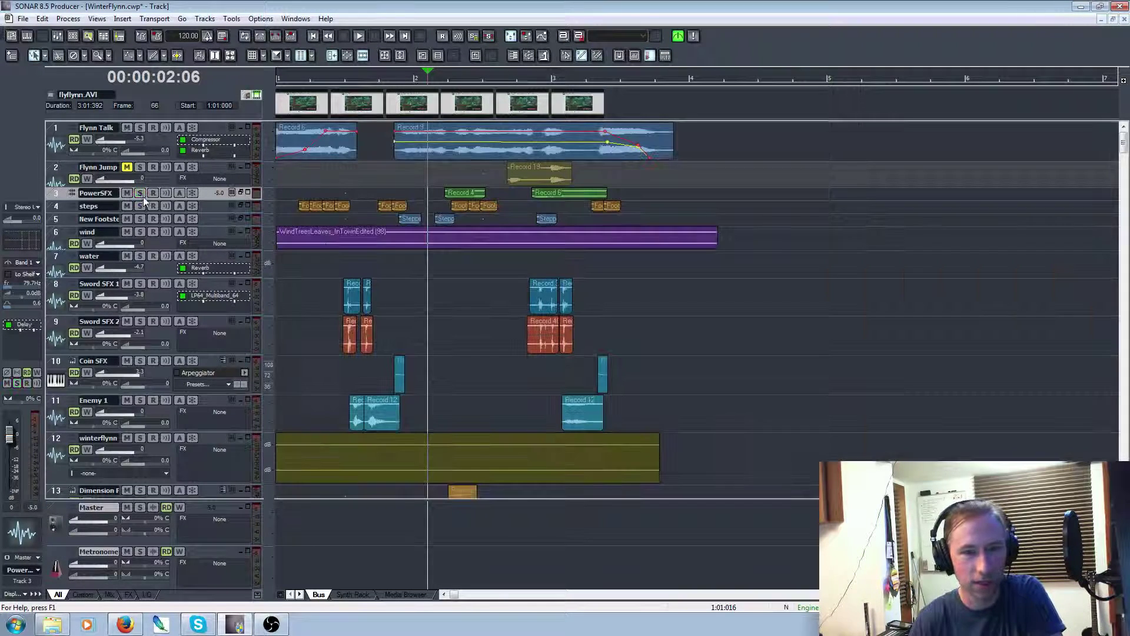
Audition the steps track soloed from just before its first footstep clip, ending with its solo off
click(140, 206)
click(296, 188)
key(space)
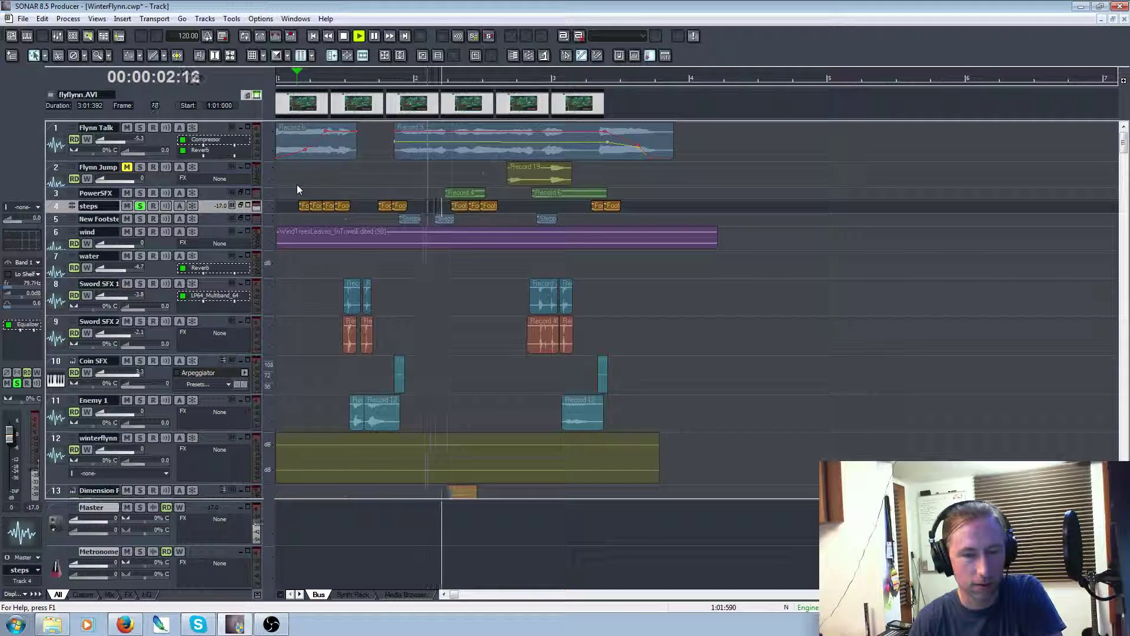
key(space)
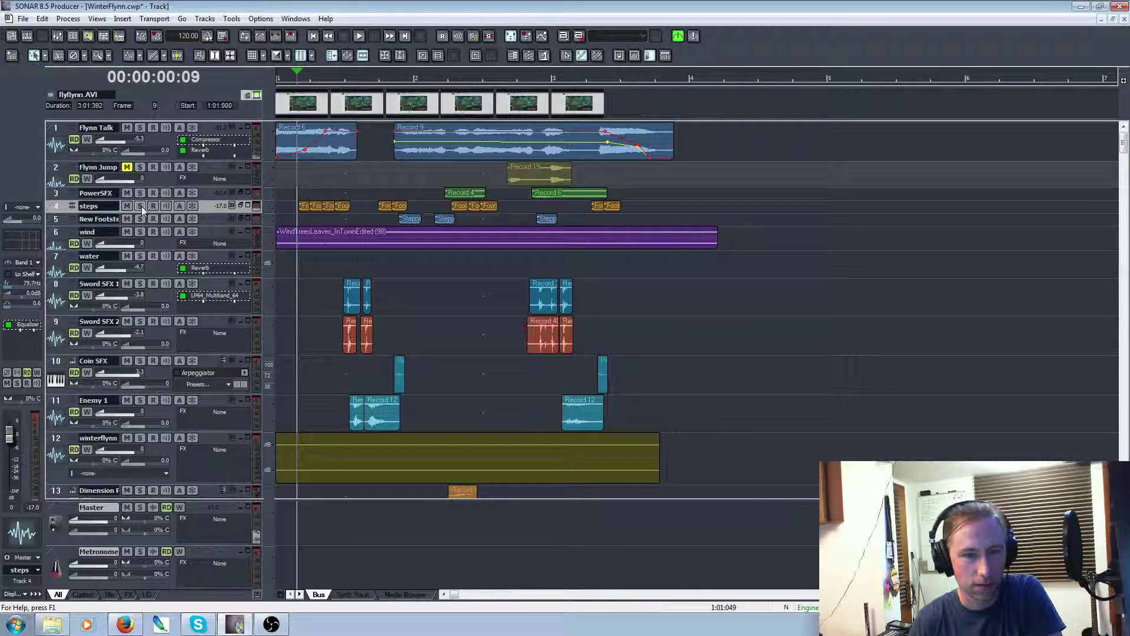
click(140, 206)
Audition the New Footsteps track soloed from just before its first clip, ending with its solo off, and briefly toggle its mute
click(140, 219)
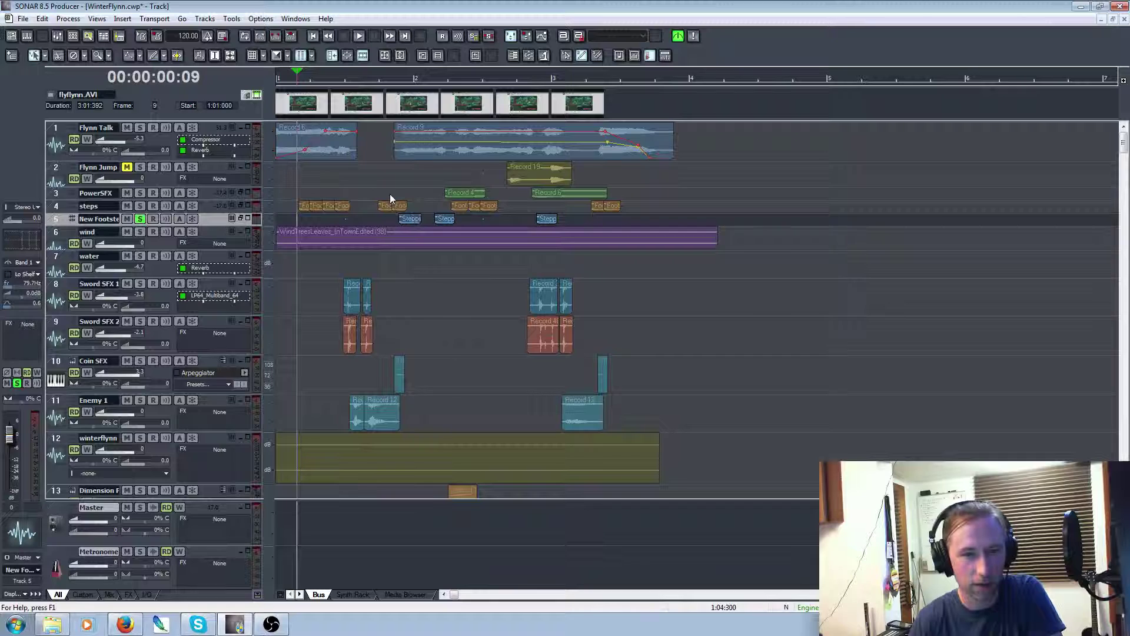
click(391, 186)
key(space)
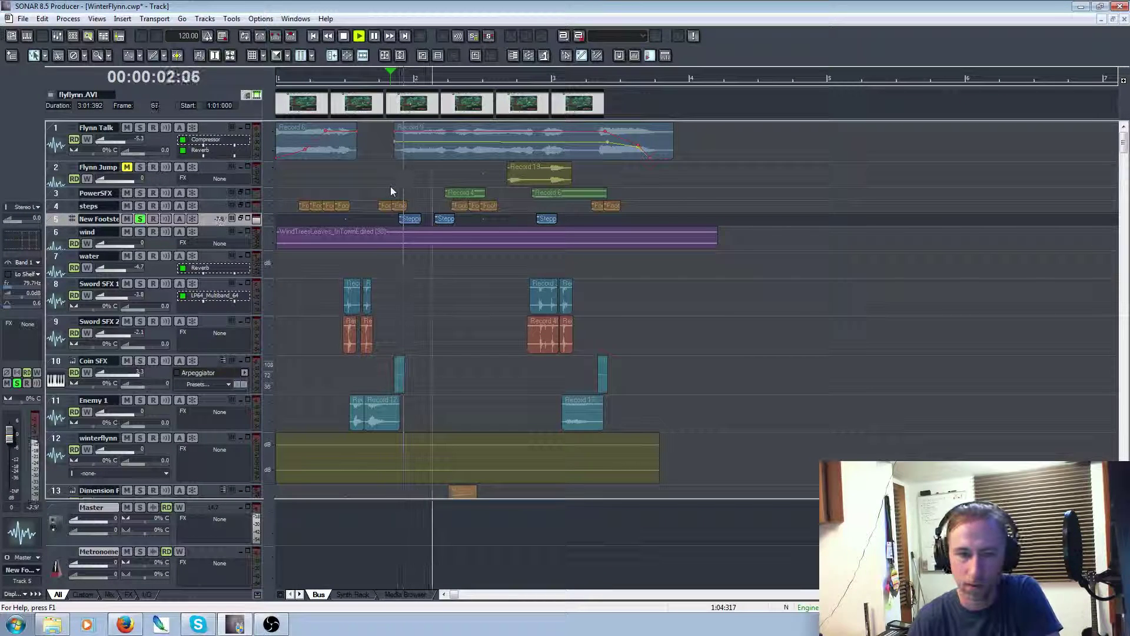
key(space)
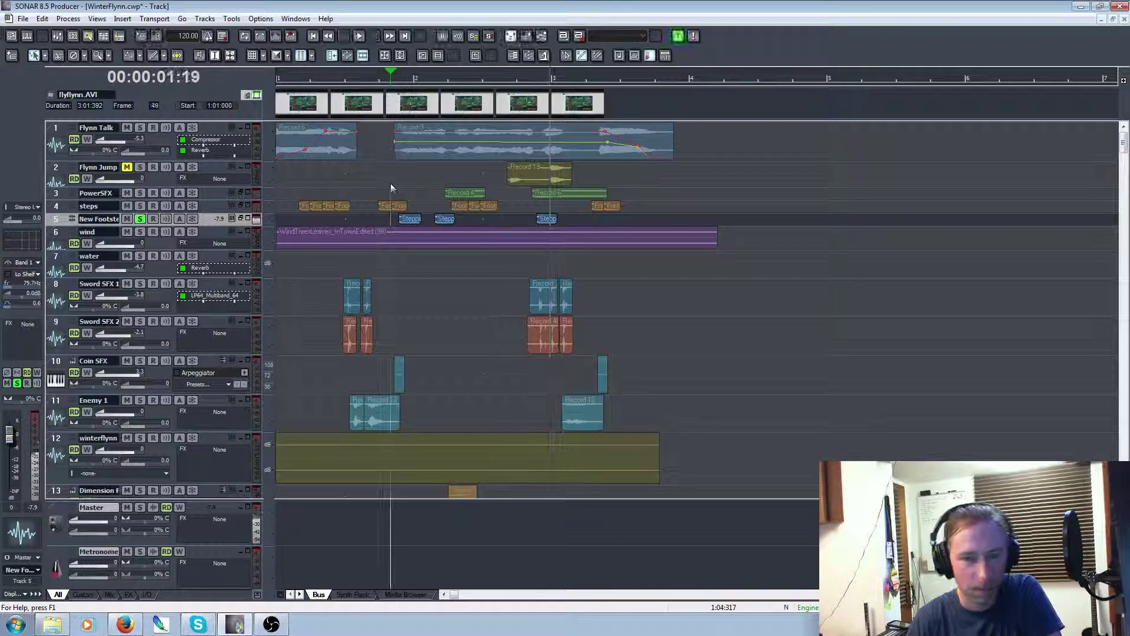
click(141, 219)
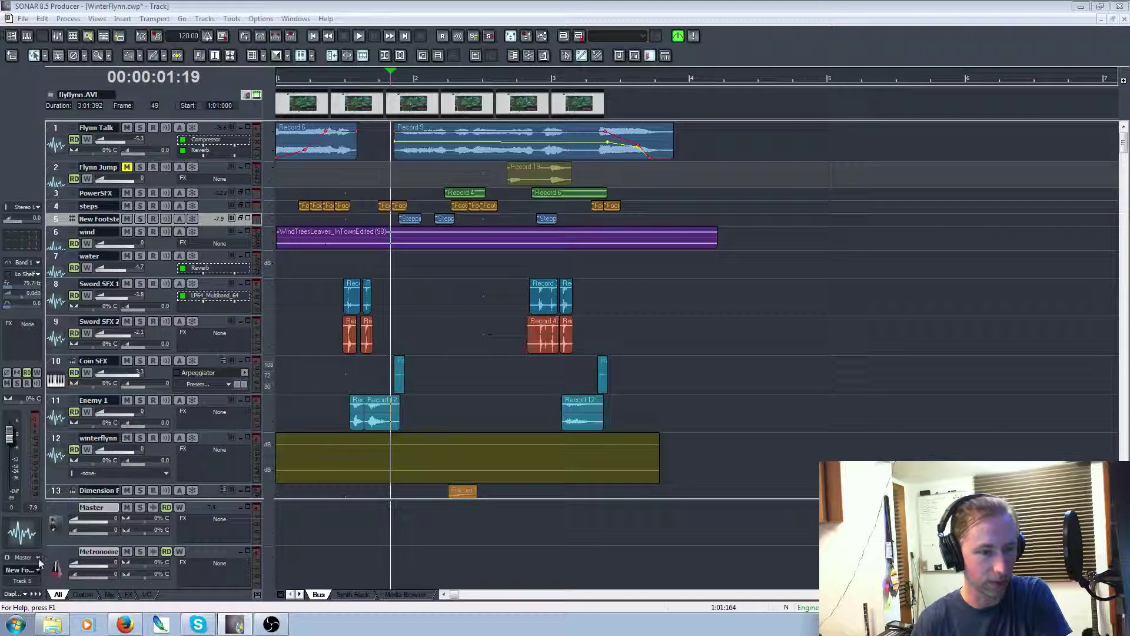
click(7, 384)
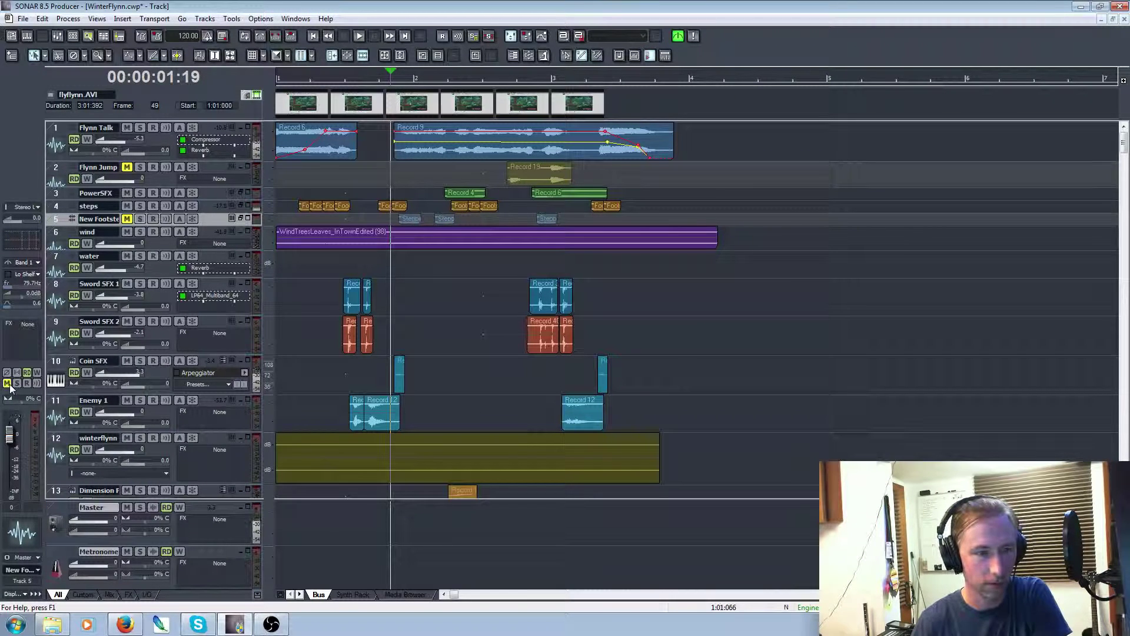
click(7, 383)
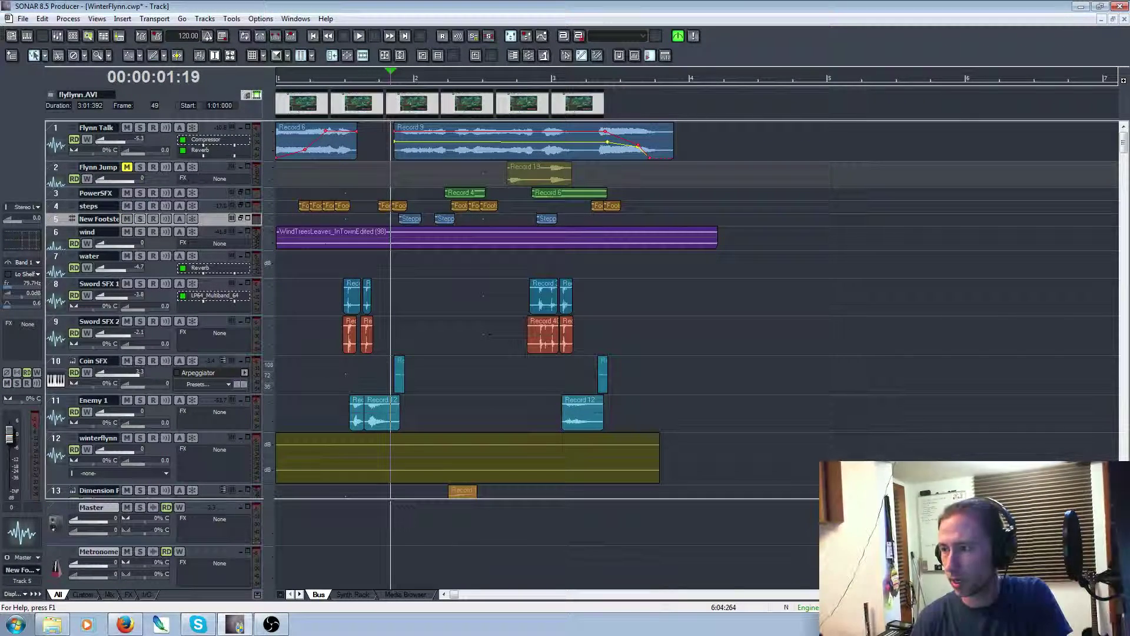
Reopen the video window, place it clear of the track controls and clips, and solo the Flynn Talk track
key(alt+6)
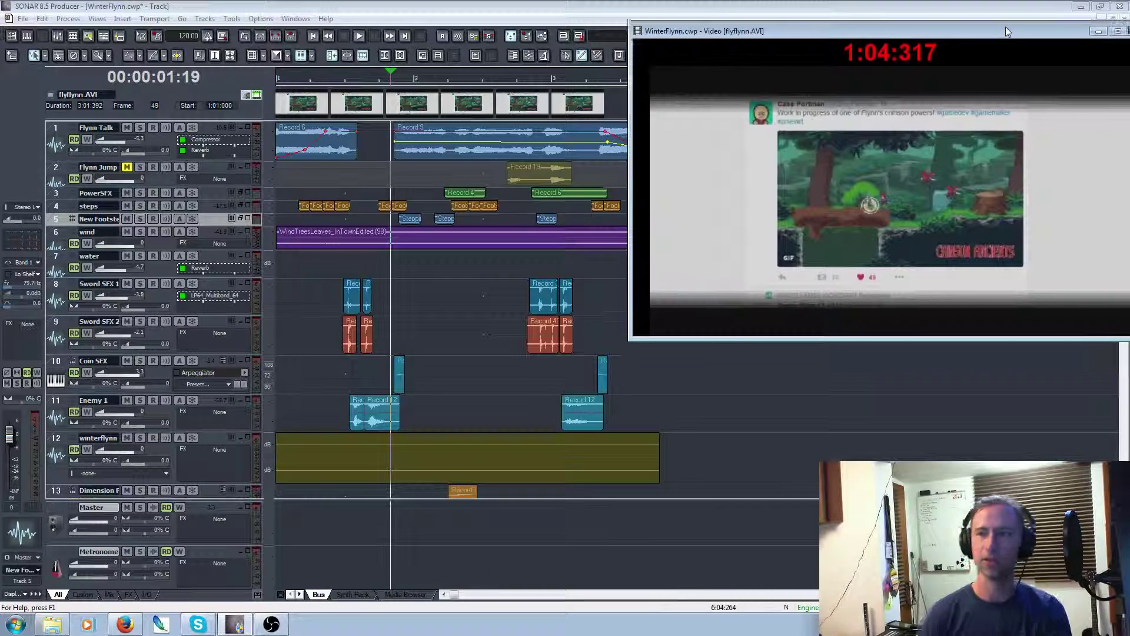
drag(1007, 32, 1112, 10)
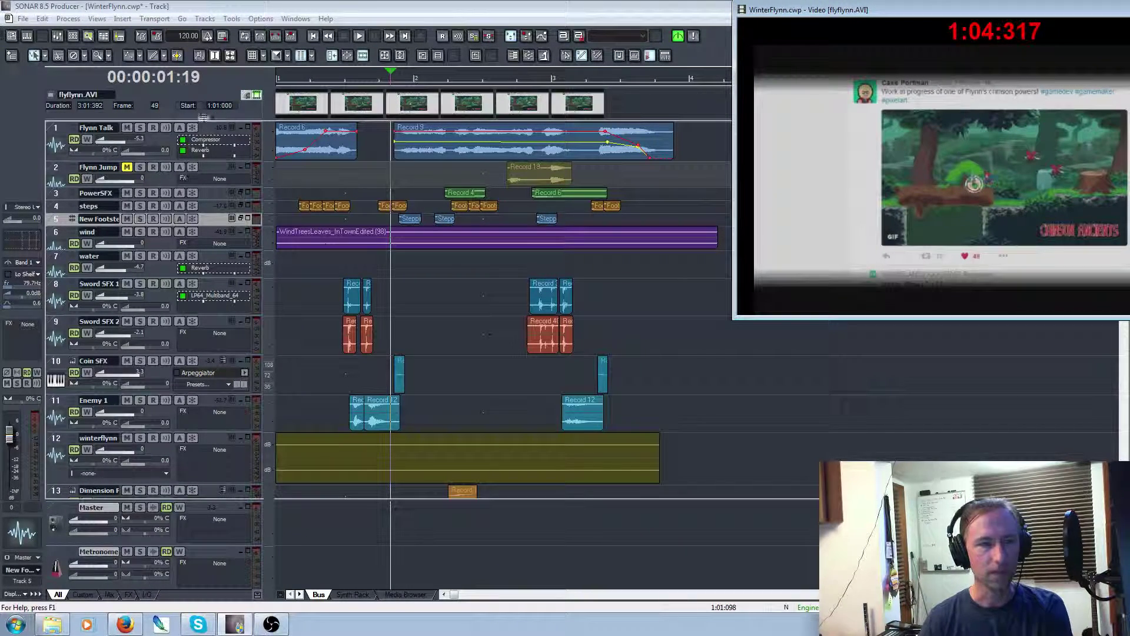
click(141, 133)
click(140, 128)
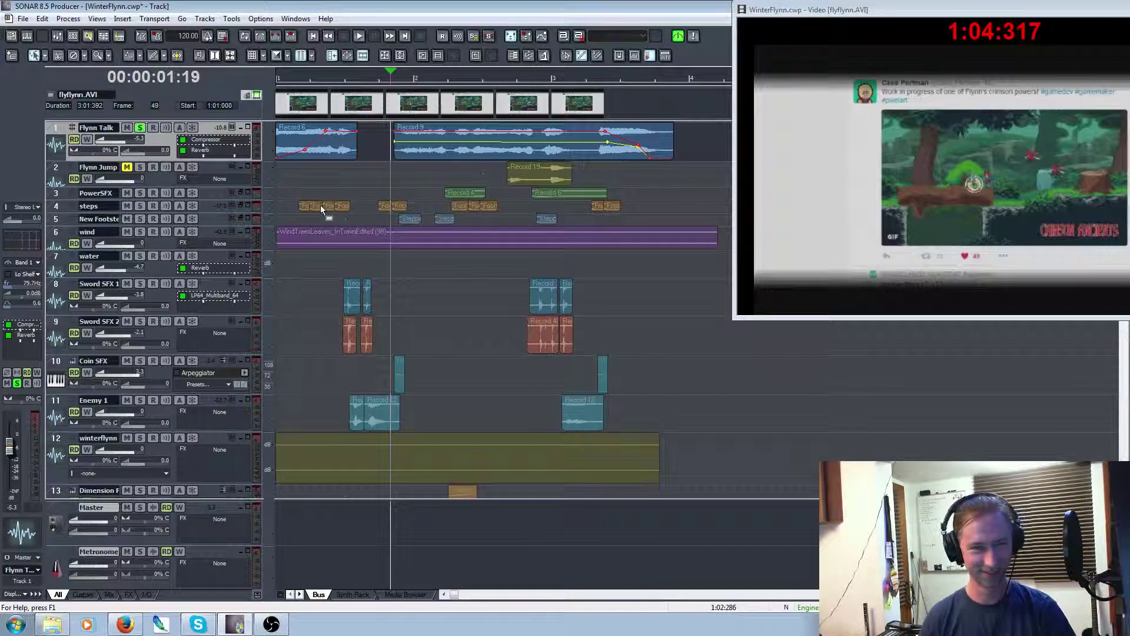
Delete both existing voice clips, Record 6 and Record 9, from the Flynn Talk track
click(346, 148)
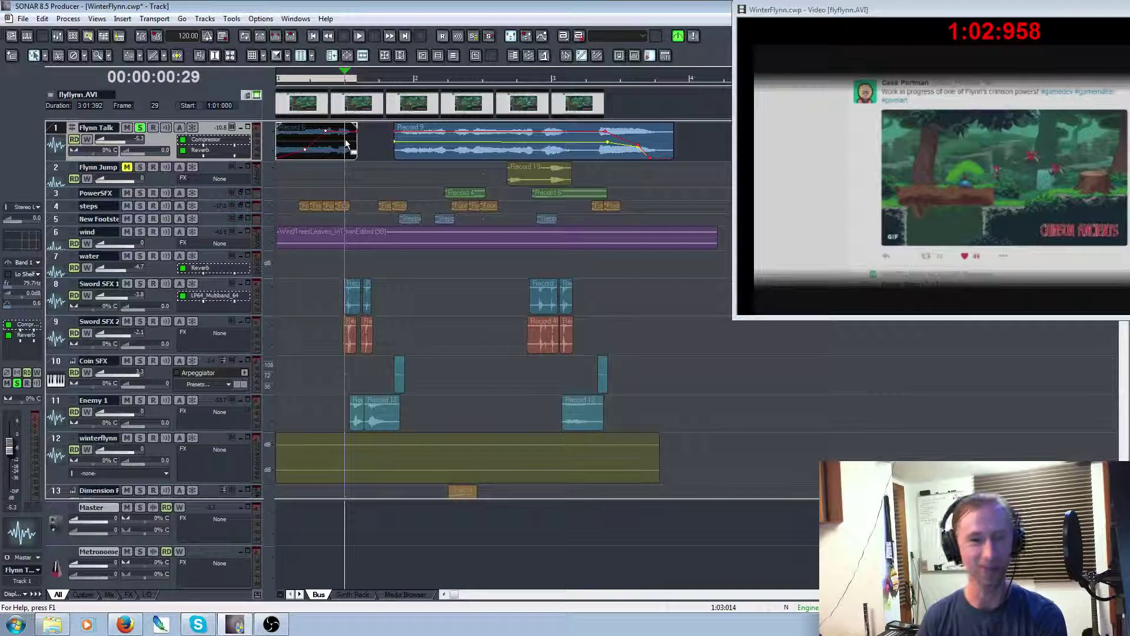
key(Delete)
click(457, 154)
key(Delete)
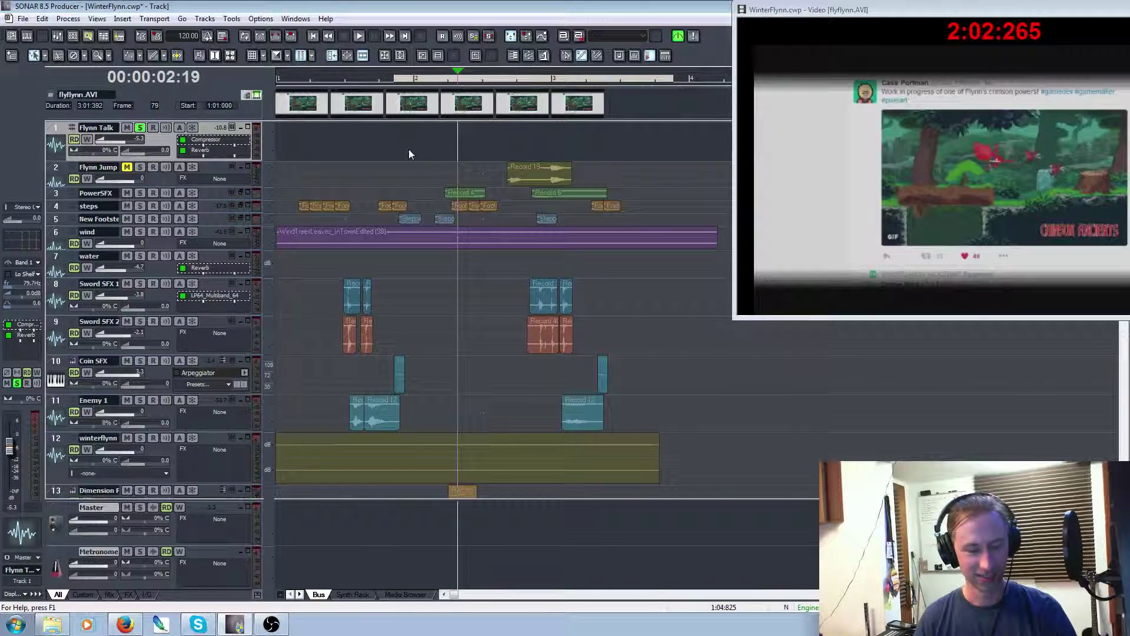
Play the video from the start with the emptied Flynn Talk track soloed
key(ctrl+Home)
key(space)
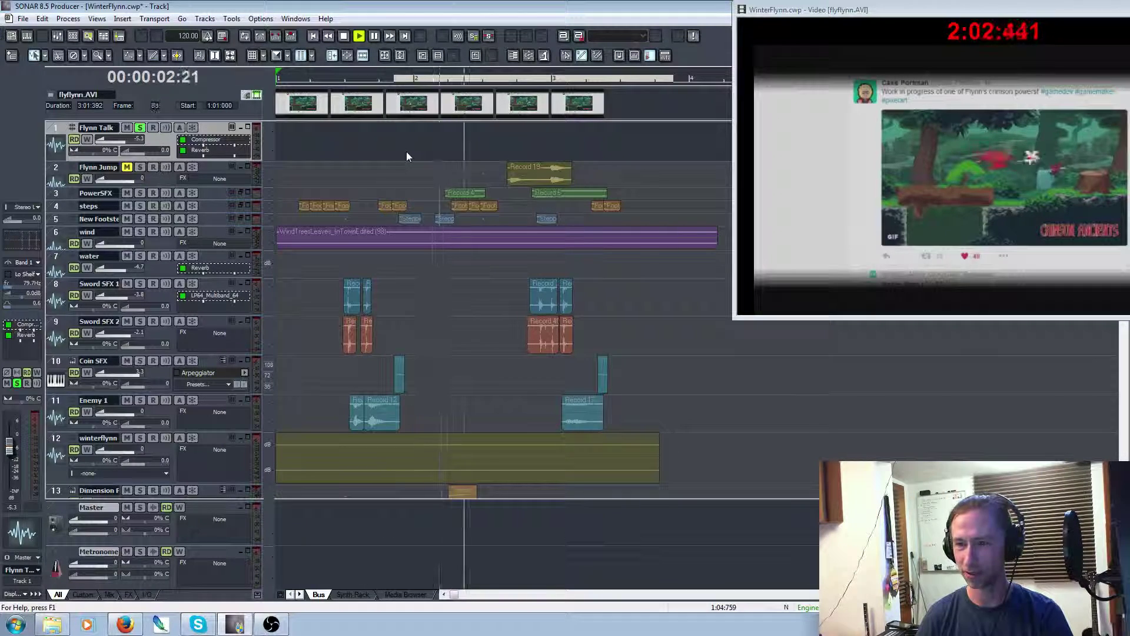
key(space)
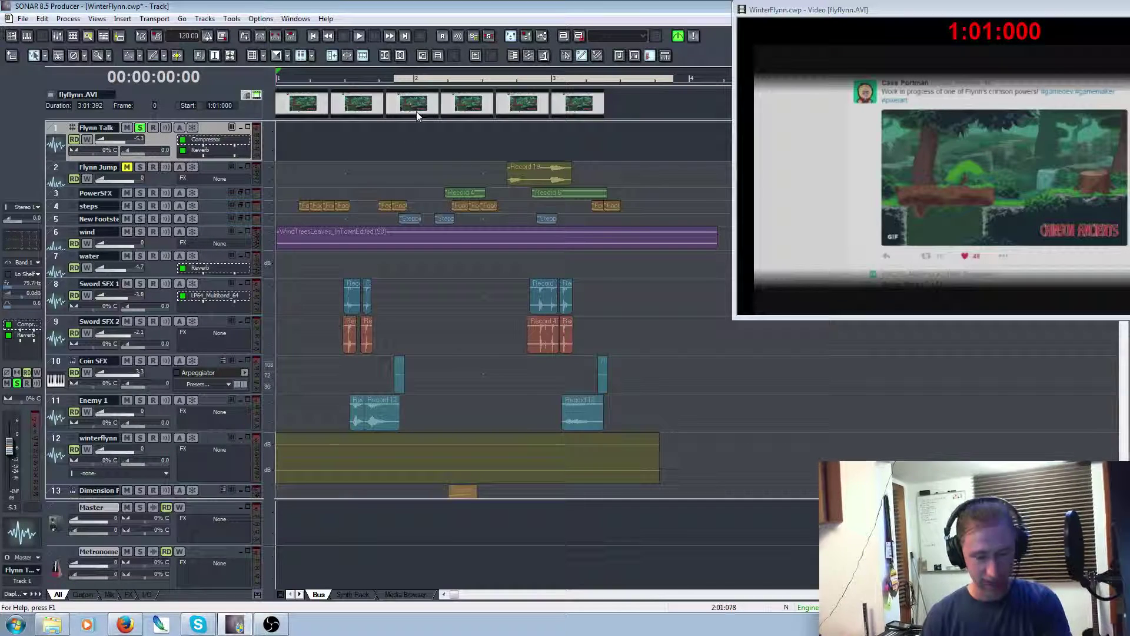
Arm the Flynn Talk track and record a new voice take from the start while watching the repositioned video window
click(153, 128)
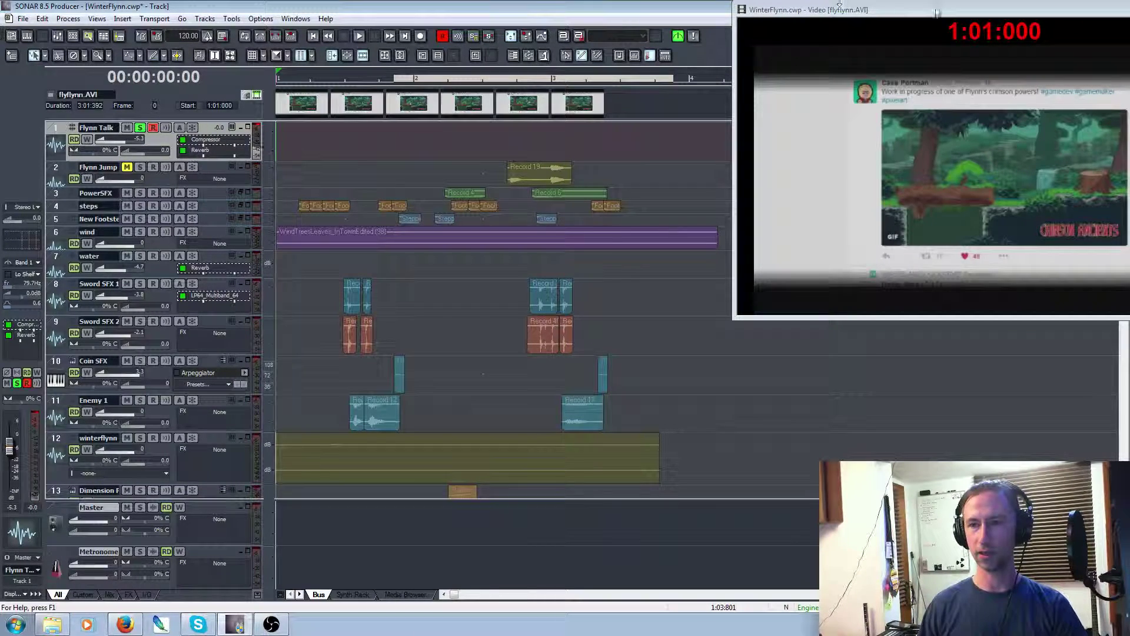
drag(937, 12, 231, 26)
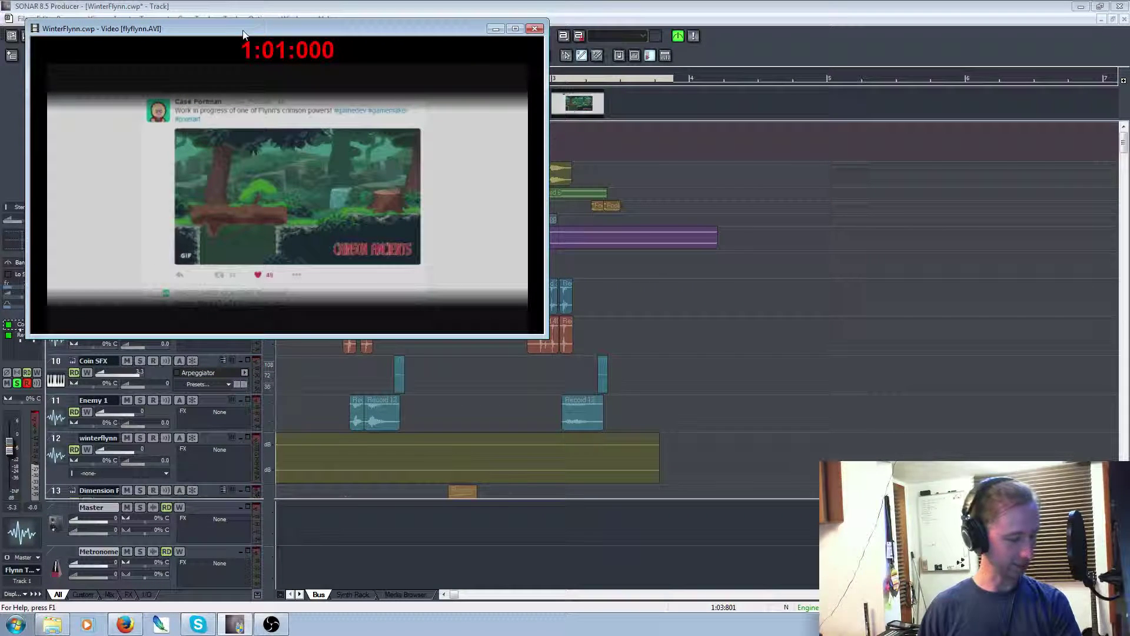
key(space)
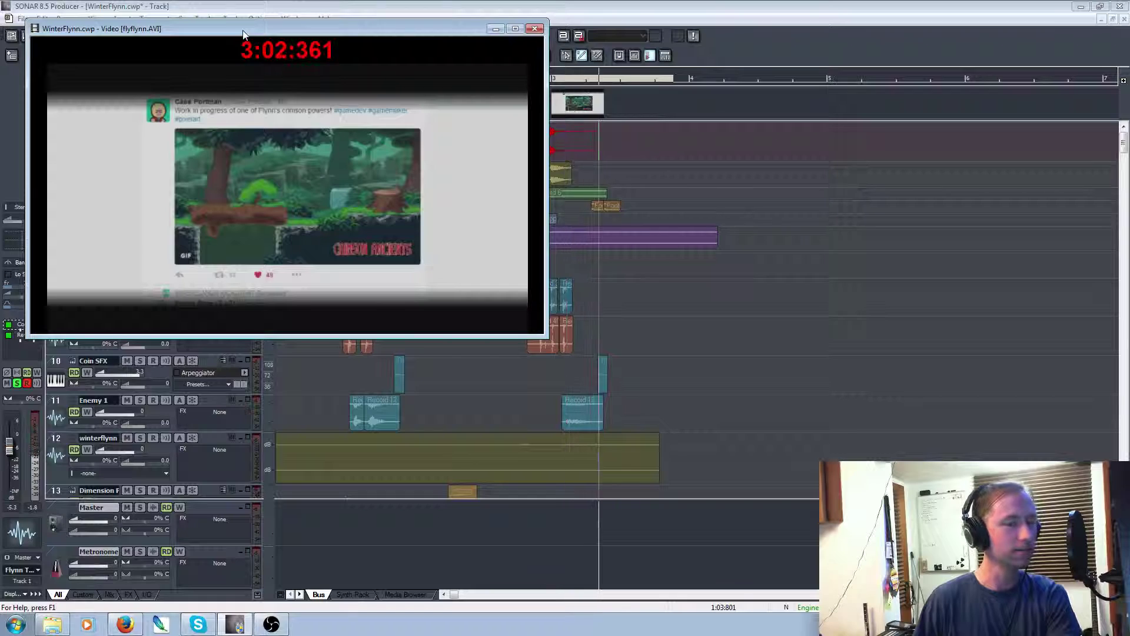
key(space)
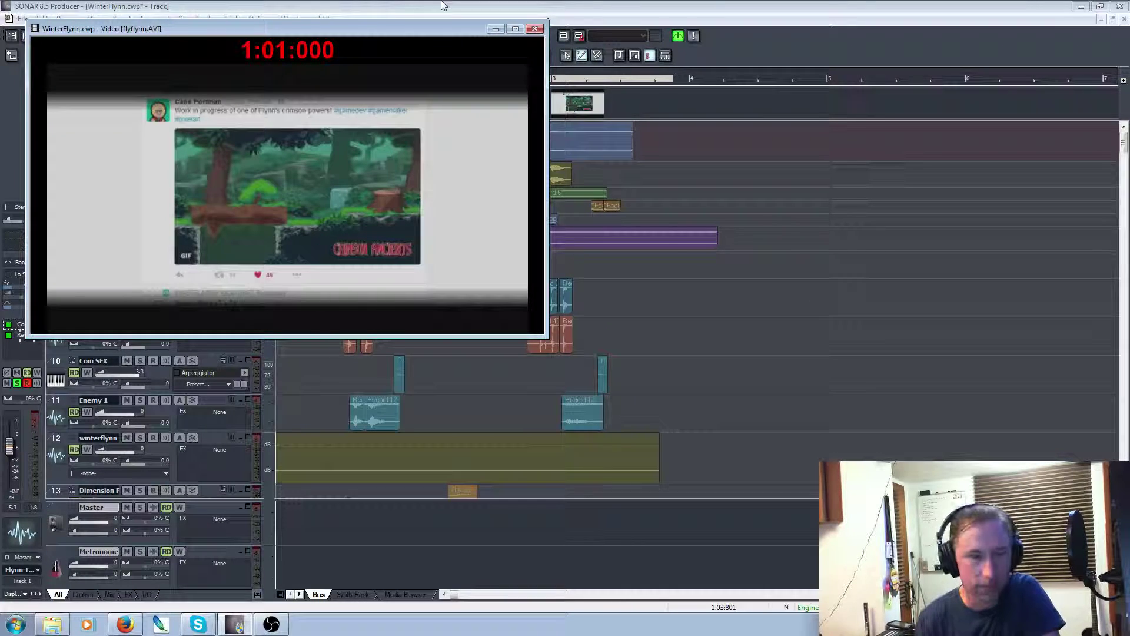
Move the video window off the Flynn Talk track, bypass the track's Reverb and play back the new take
drag(377, 29, 810, 254)
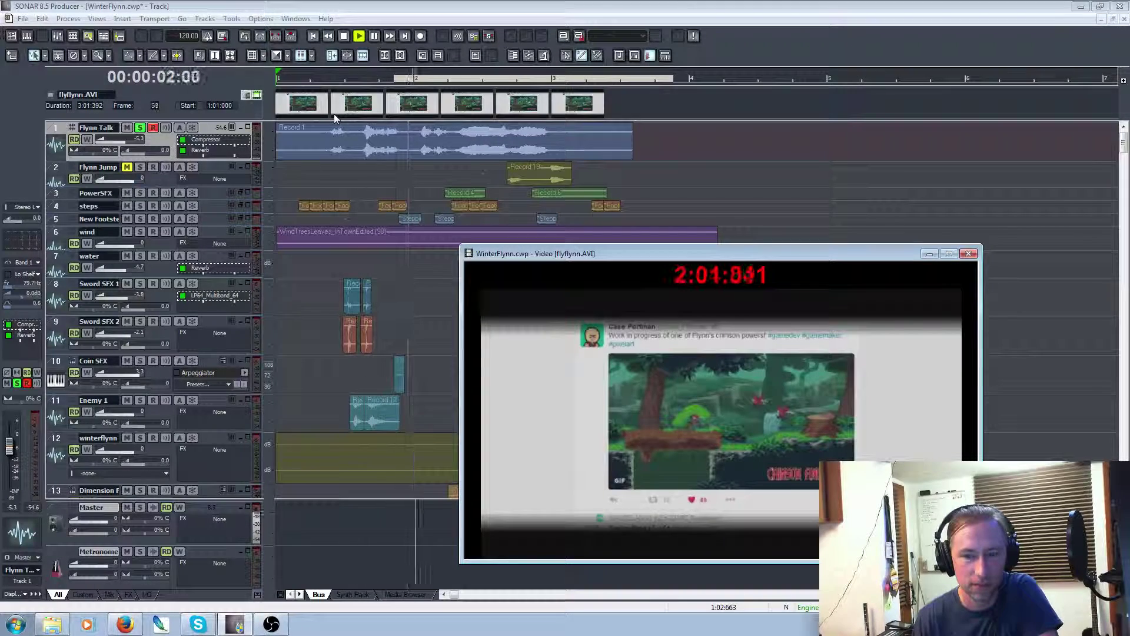
key(space)
click(183, 150)
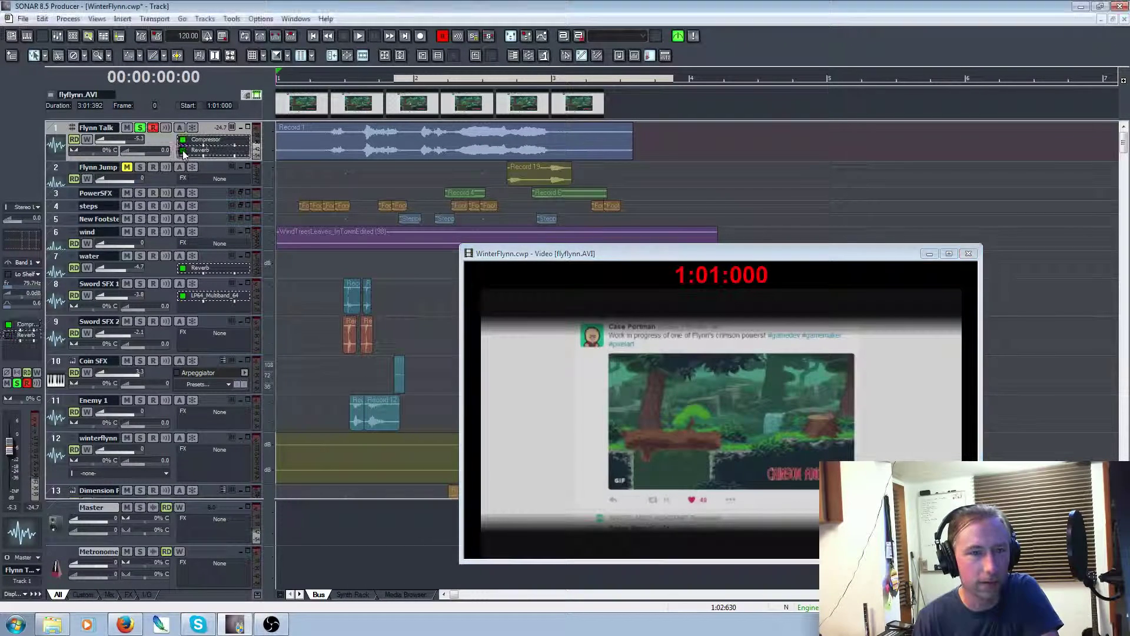
key(space)
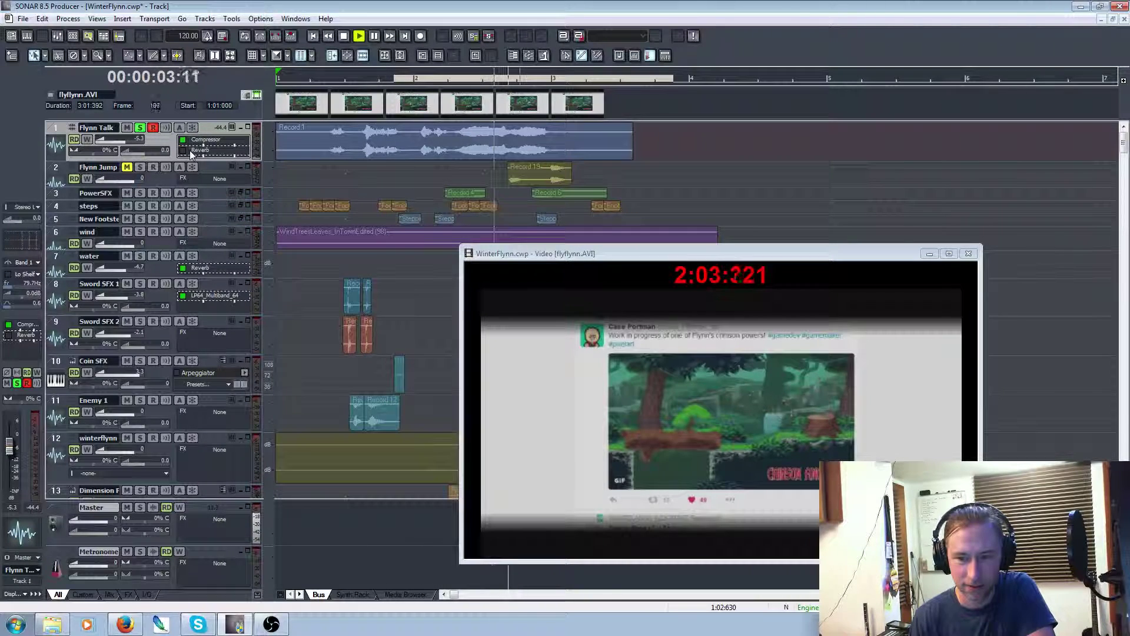
key(space)
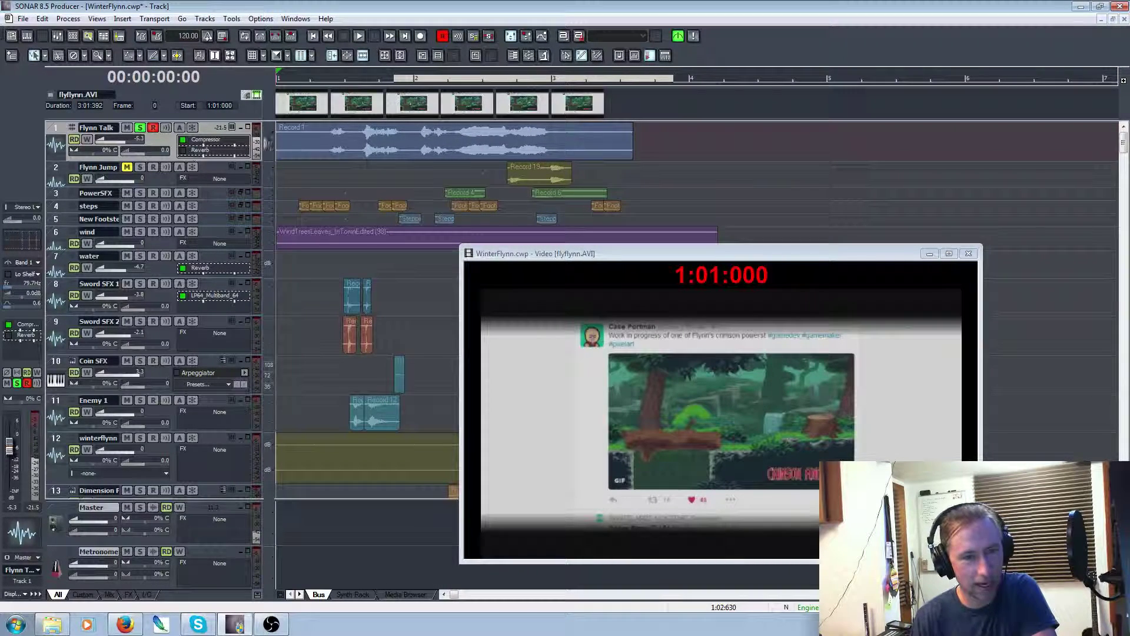
Delete the existing voice take from the Flynn Talk track and return to the project start
click(313, 136)
key(Delete)
key(ctrl+Home)
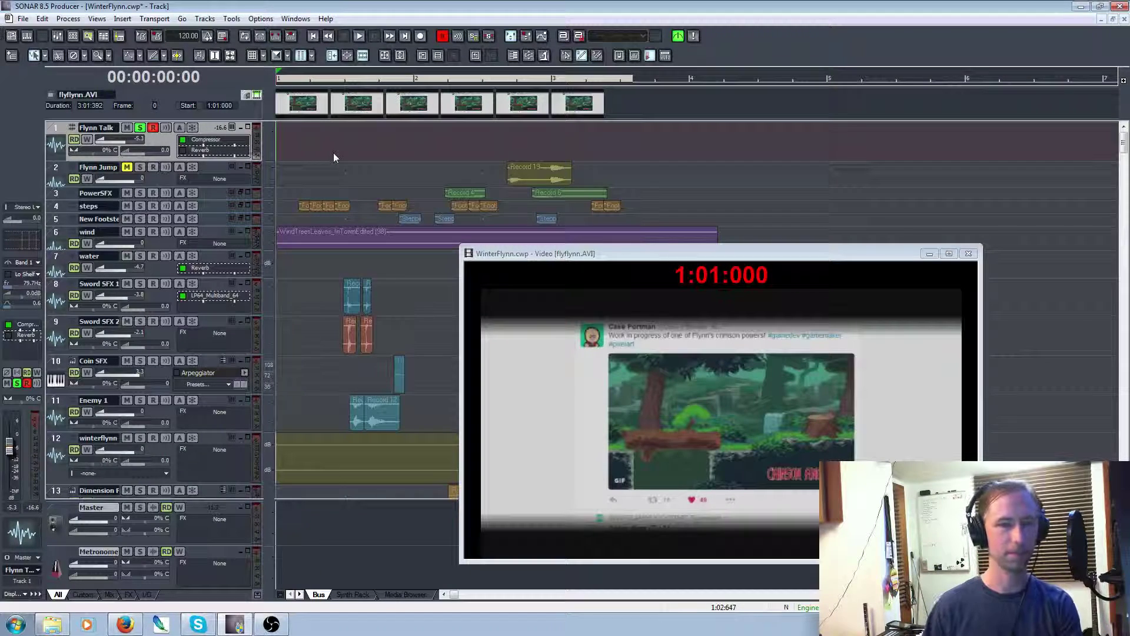
key(r)
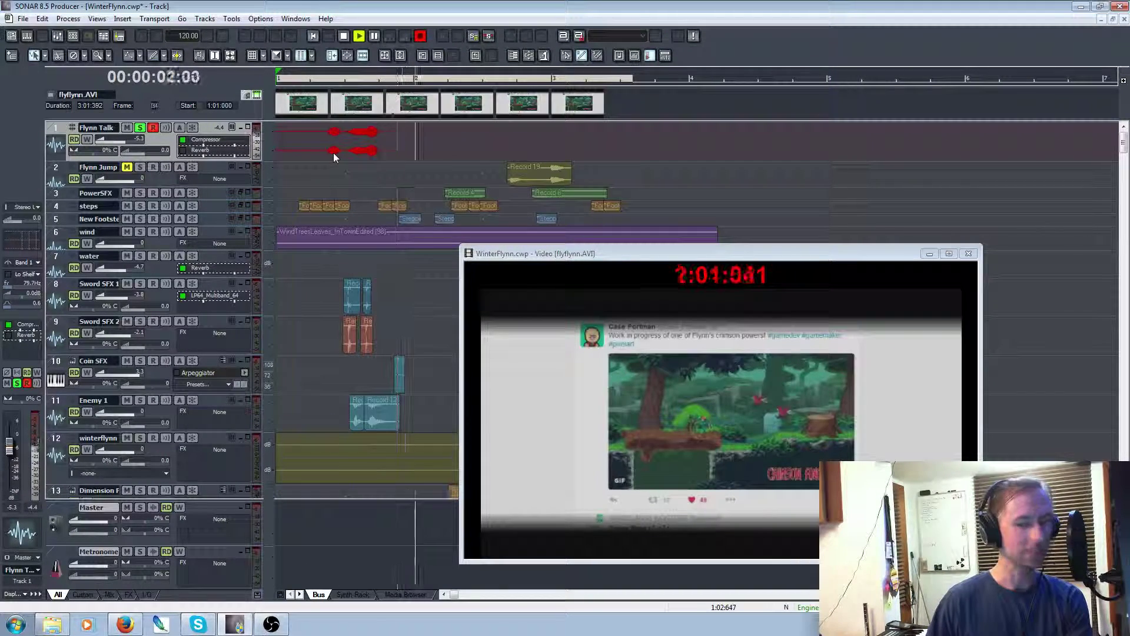
key(space)
key(ctrl+z)
Record a Flynn Talk voice take from the start, and delete it after playing it back
key(r)
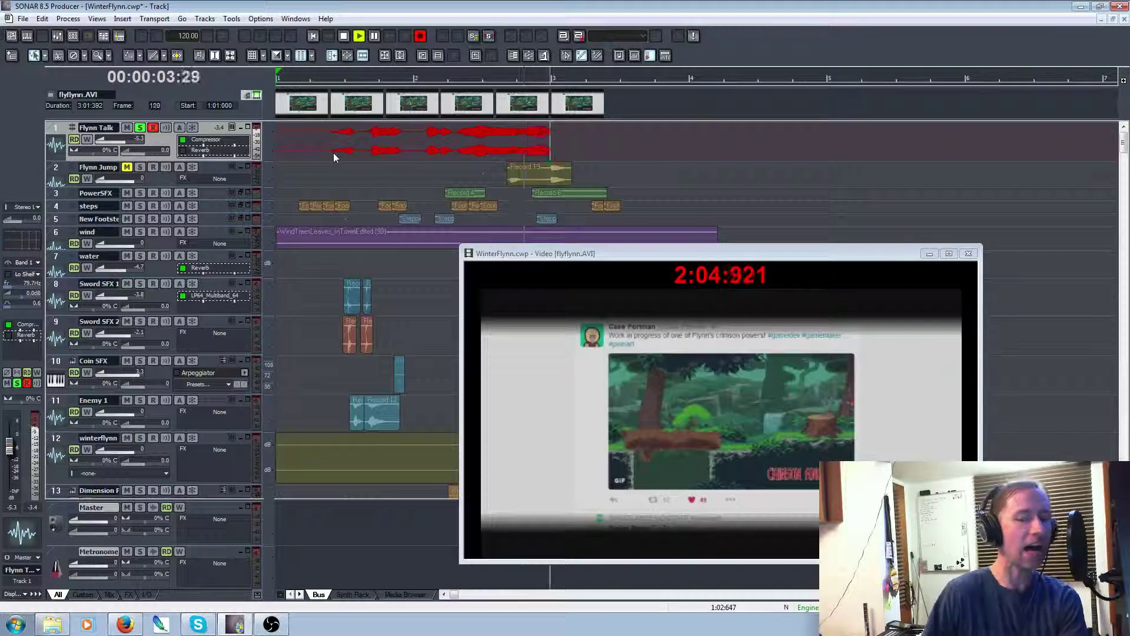
key(space)
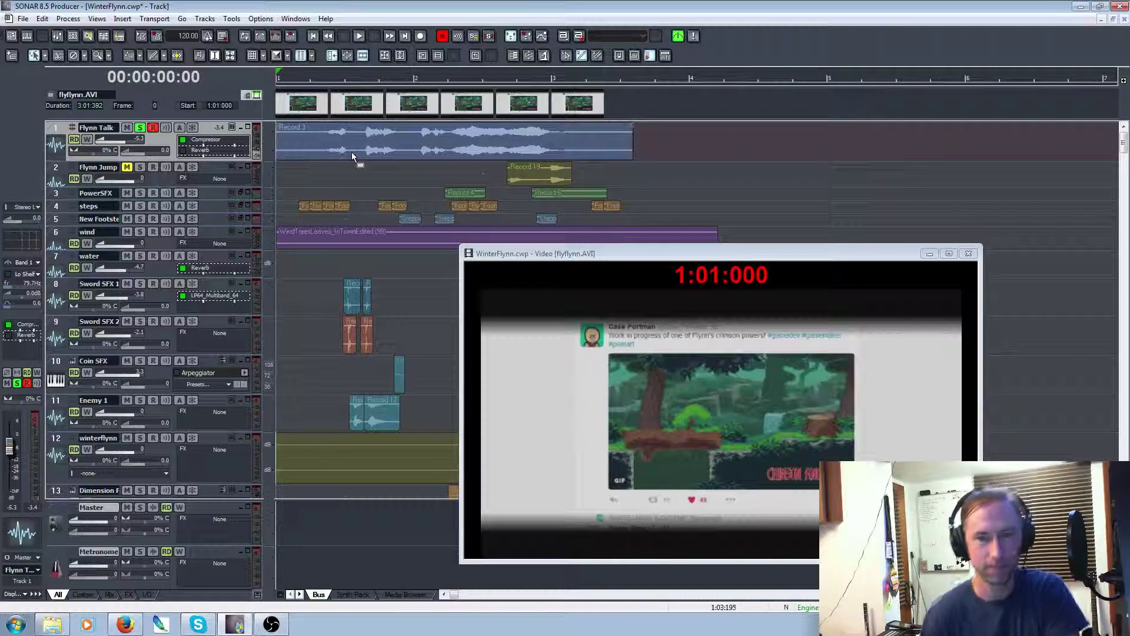
key(space)
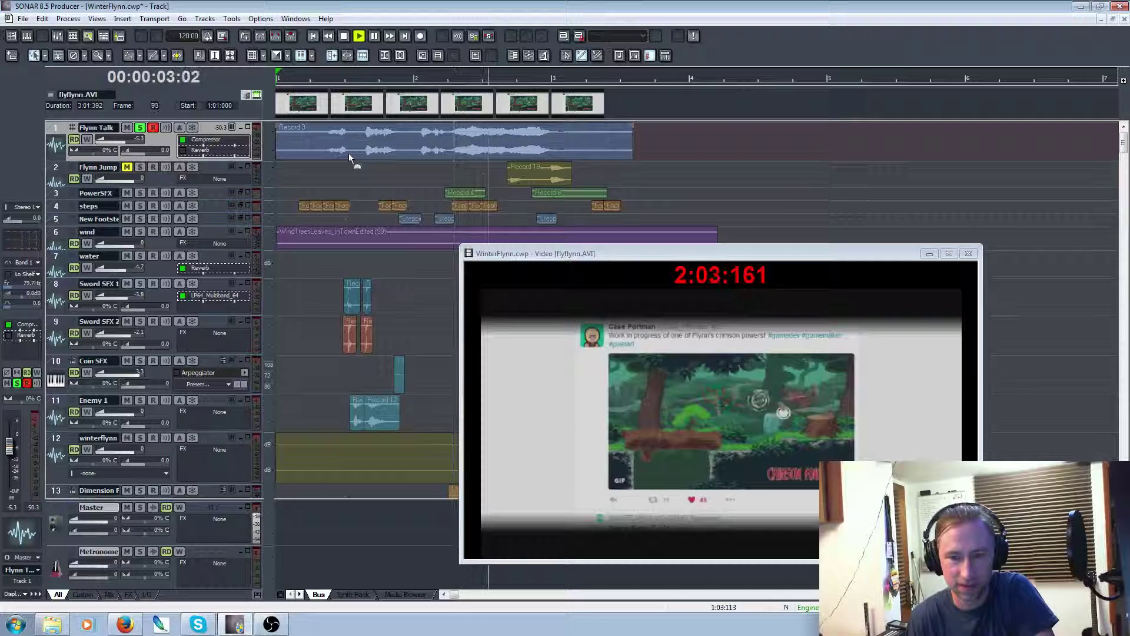
key(space)
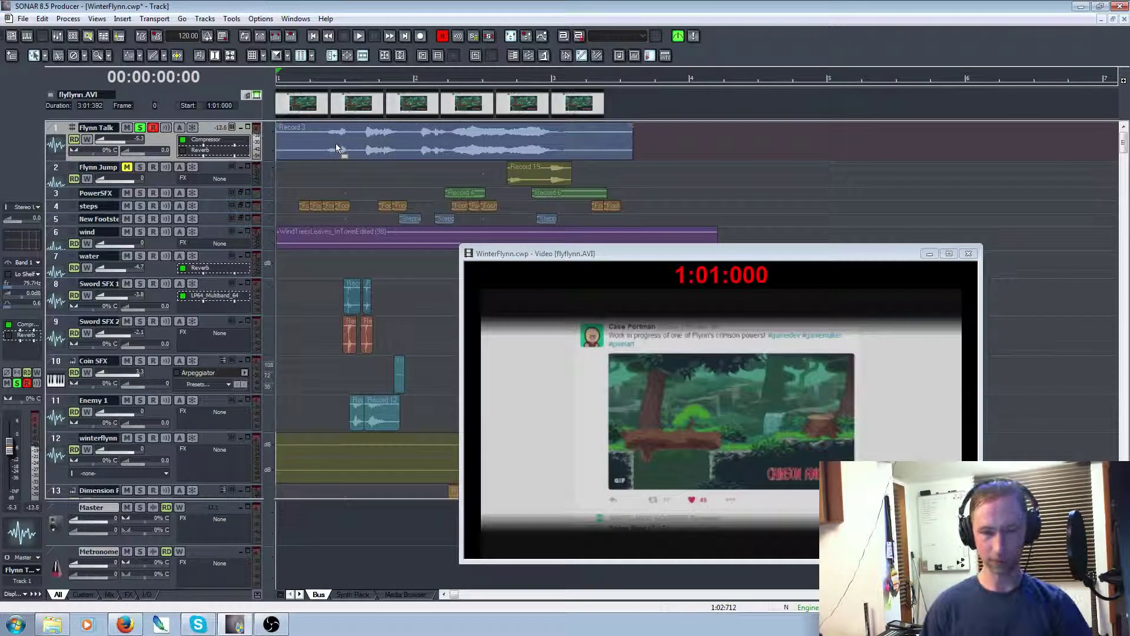
key(Delete)
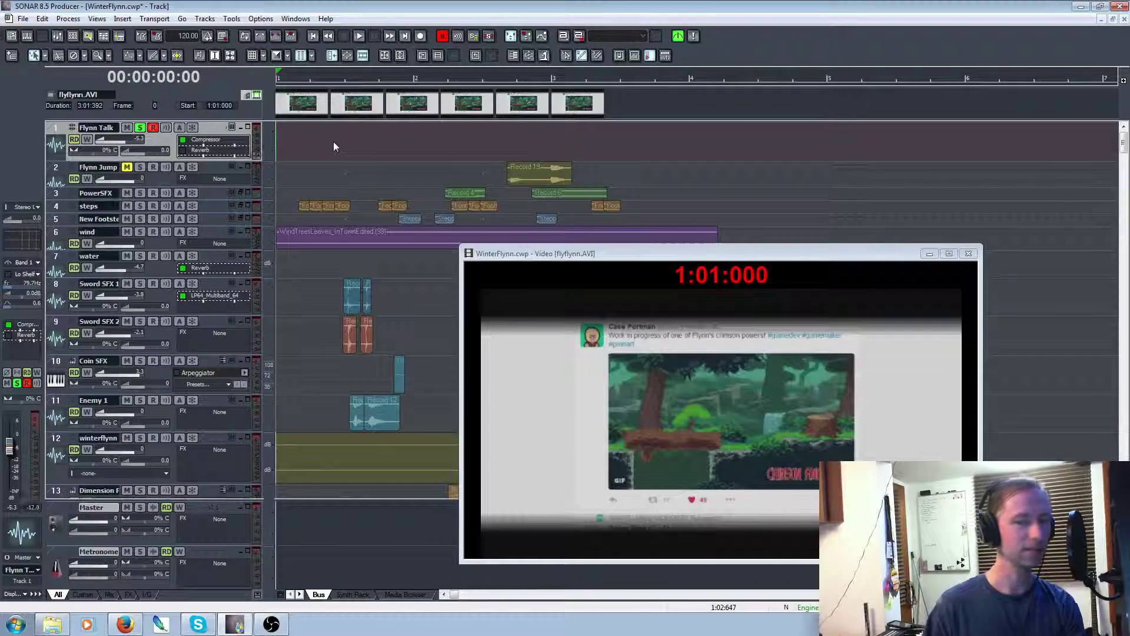
Try three further voice takes on the Flynn Talk track from the start, undoing each one
key(r)
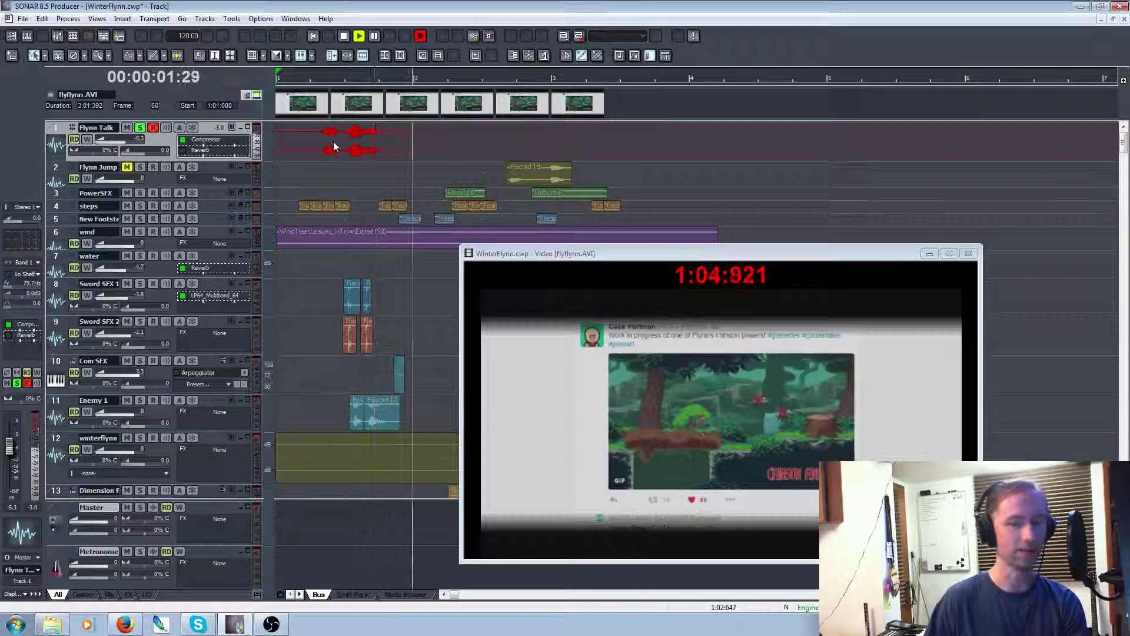
key(space)
key(ctrl+z)
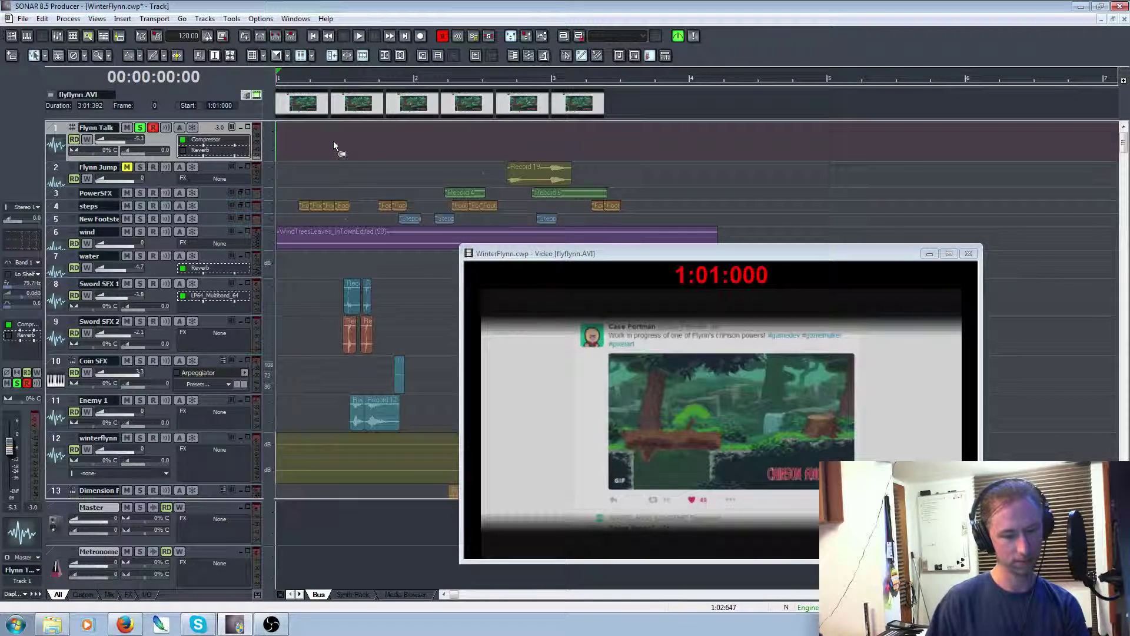
key(r)
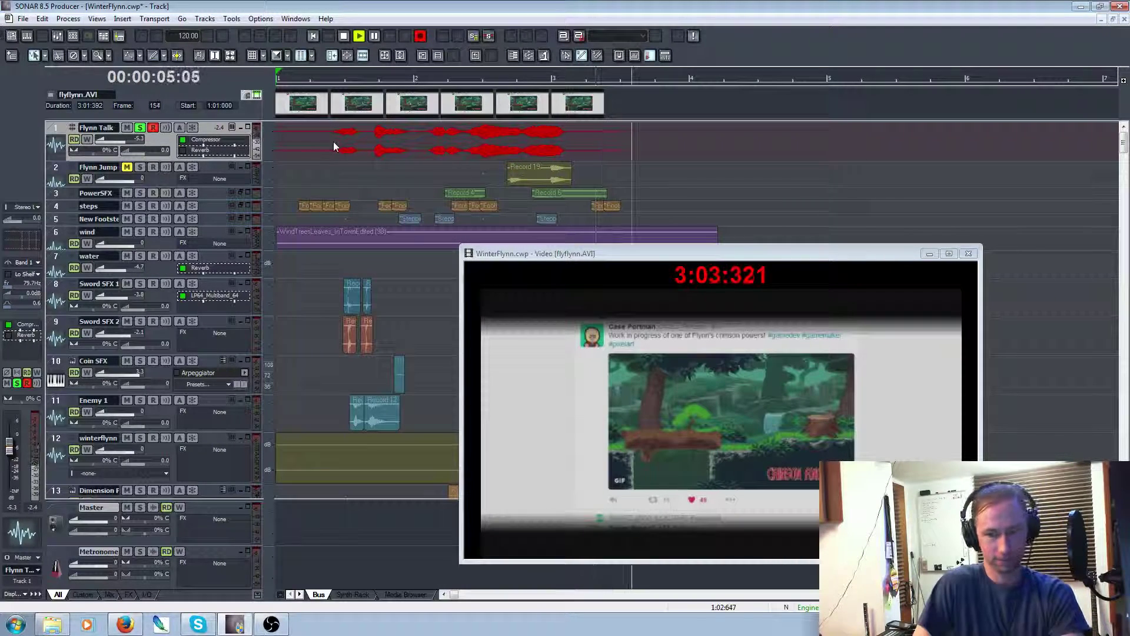
key(space)
key(ctrl+z)
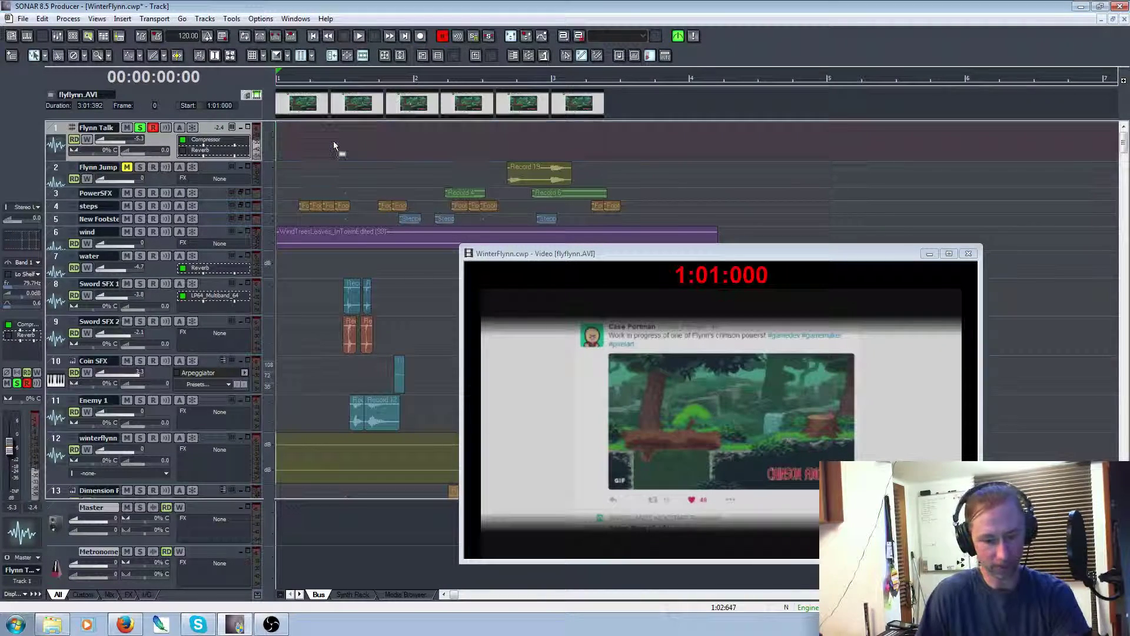
key(r)
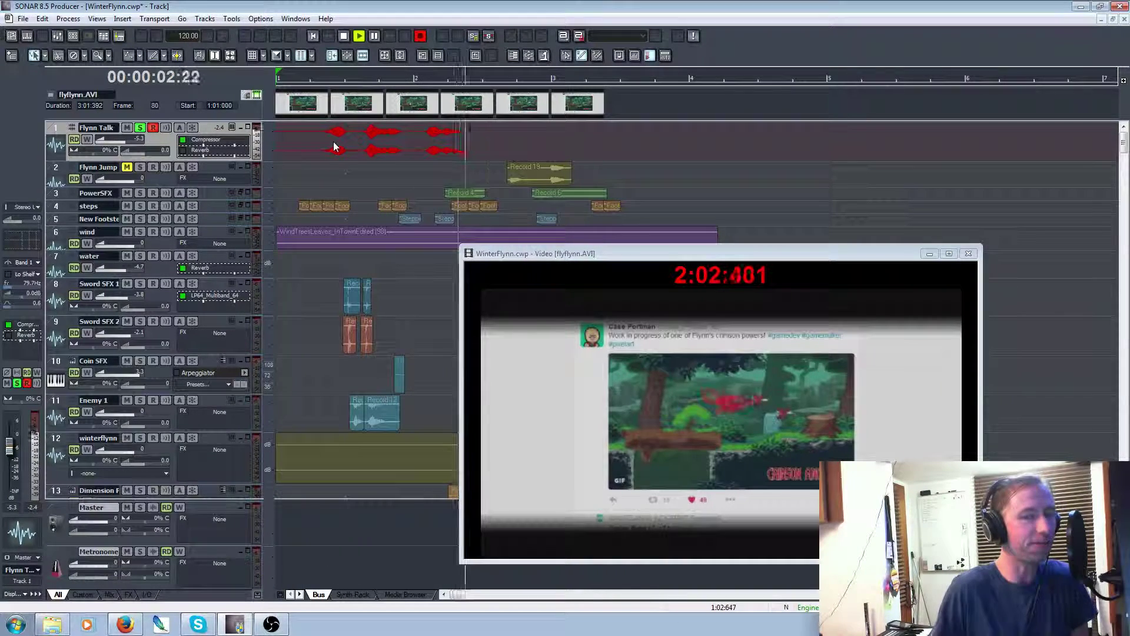
key(space)
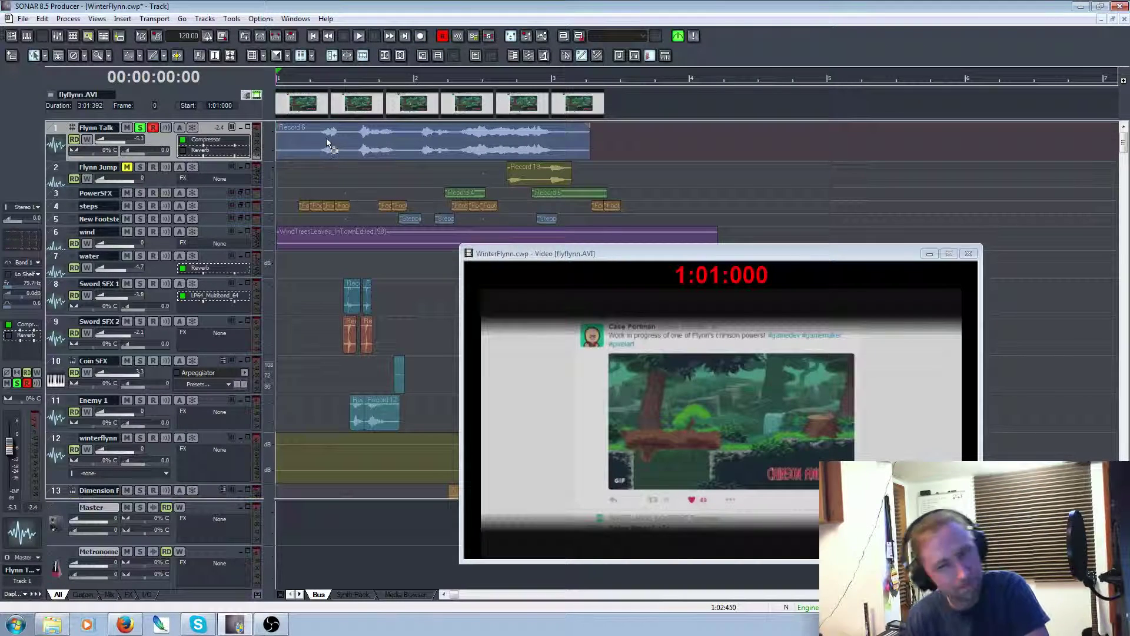
key(ctrl+z)
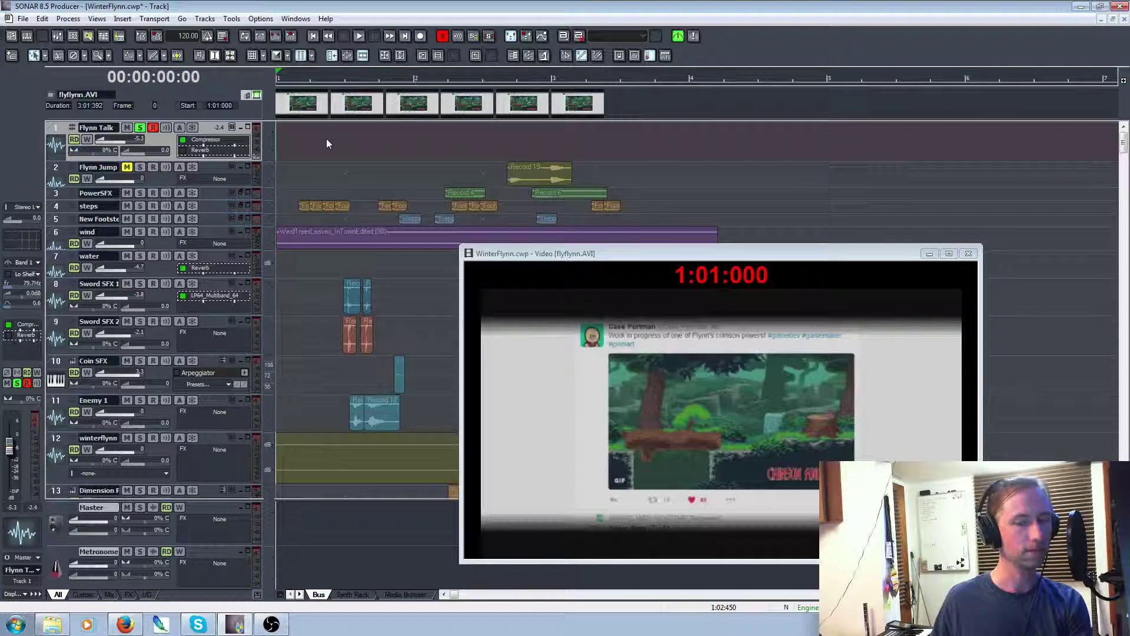
Record a new voice take on the Flynn Talk track from the start and play it back
key(r)
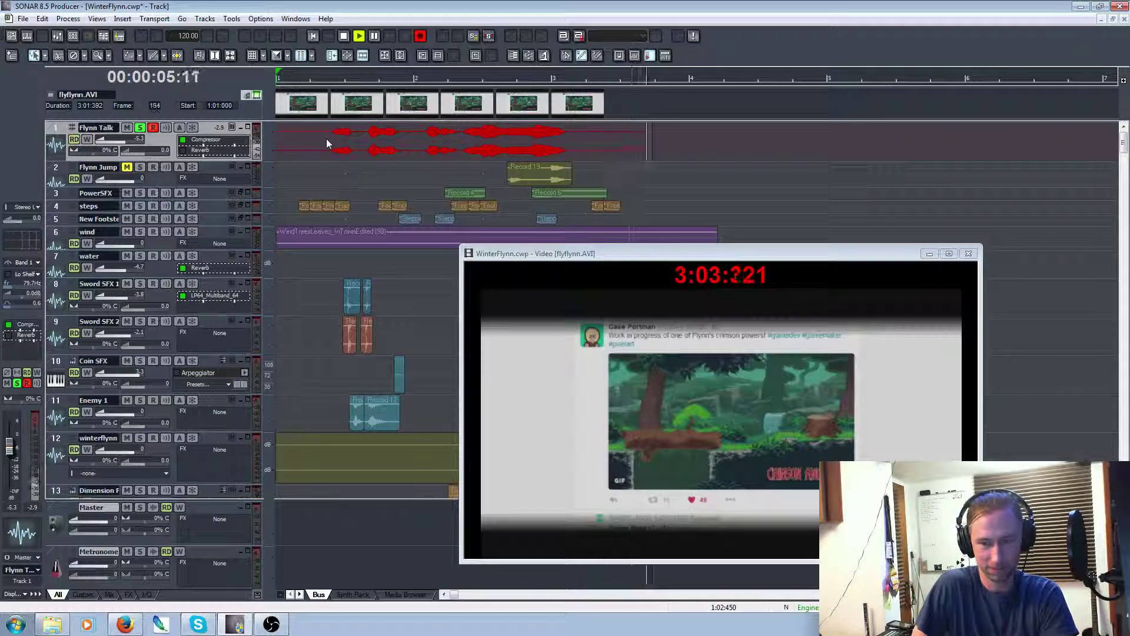
key(space)
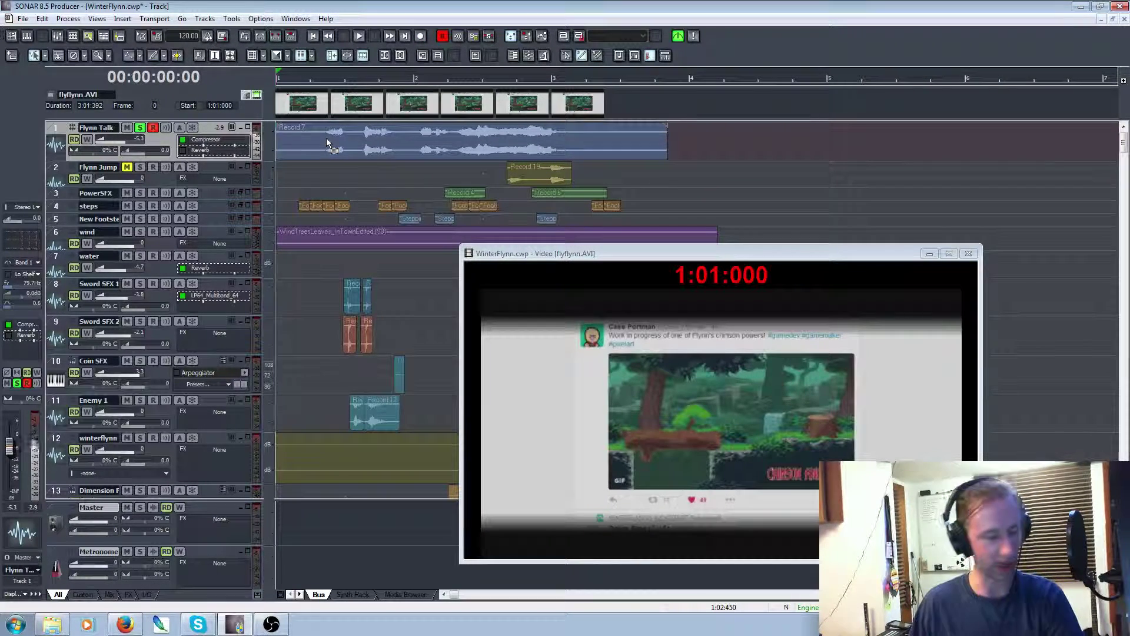
key(space)
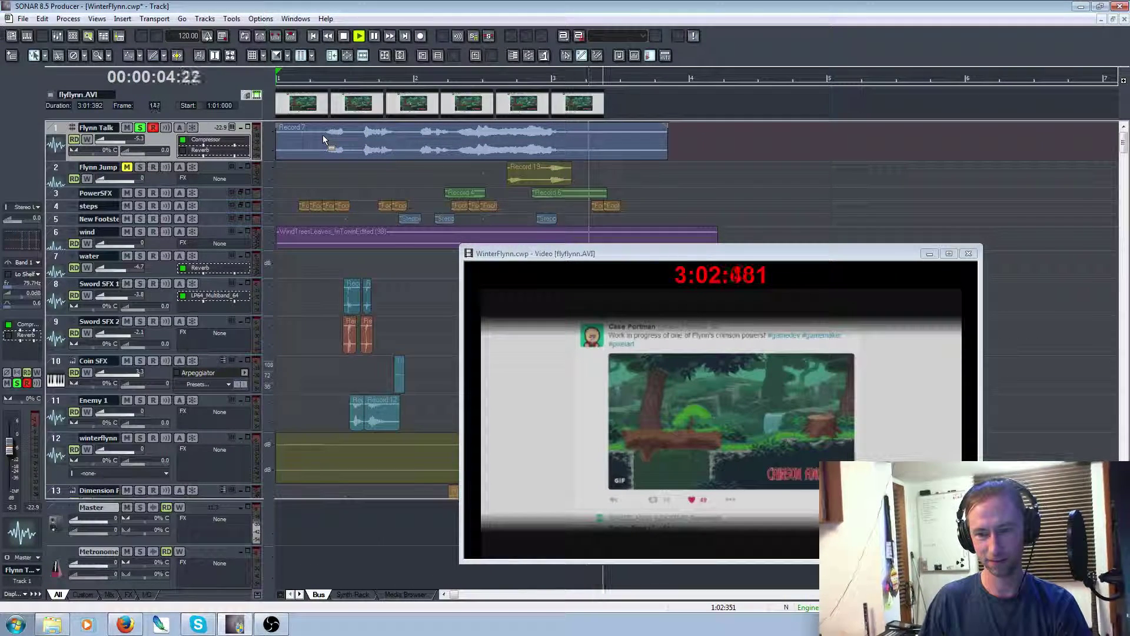
key(space)
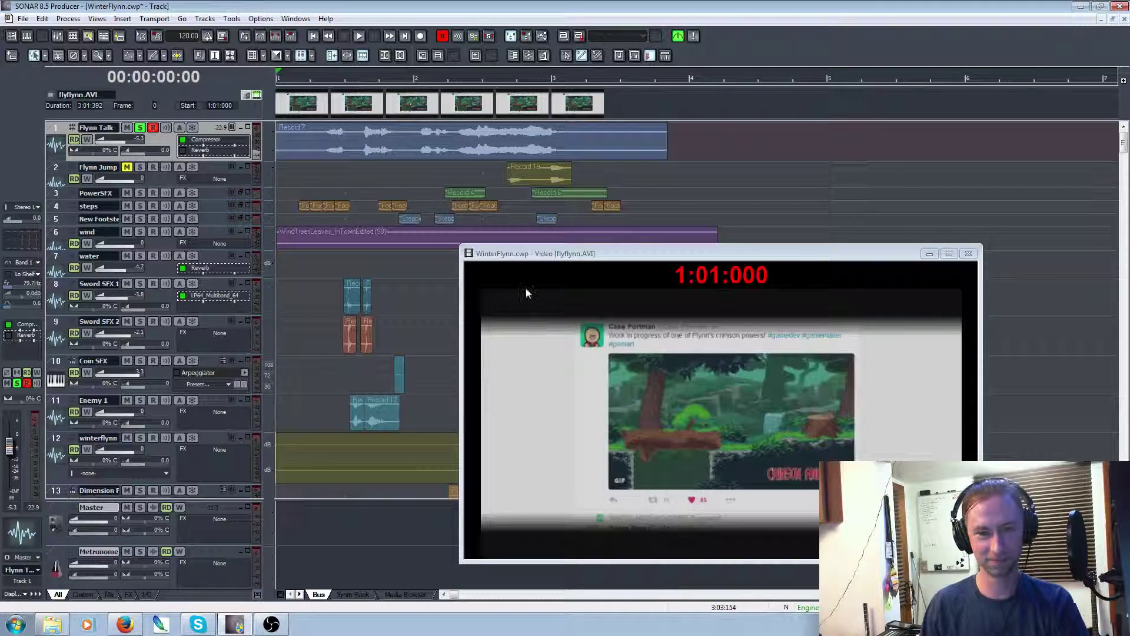
Move the video window clear of the clips, and disarm and unsolo the Flynn Talk track
drag(763, 257, 1026, 19)
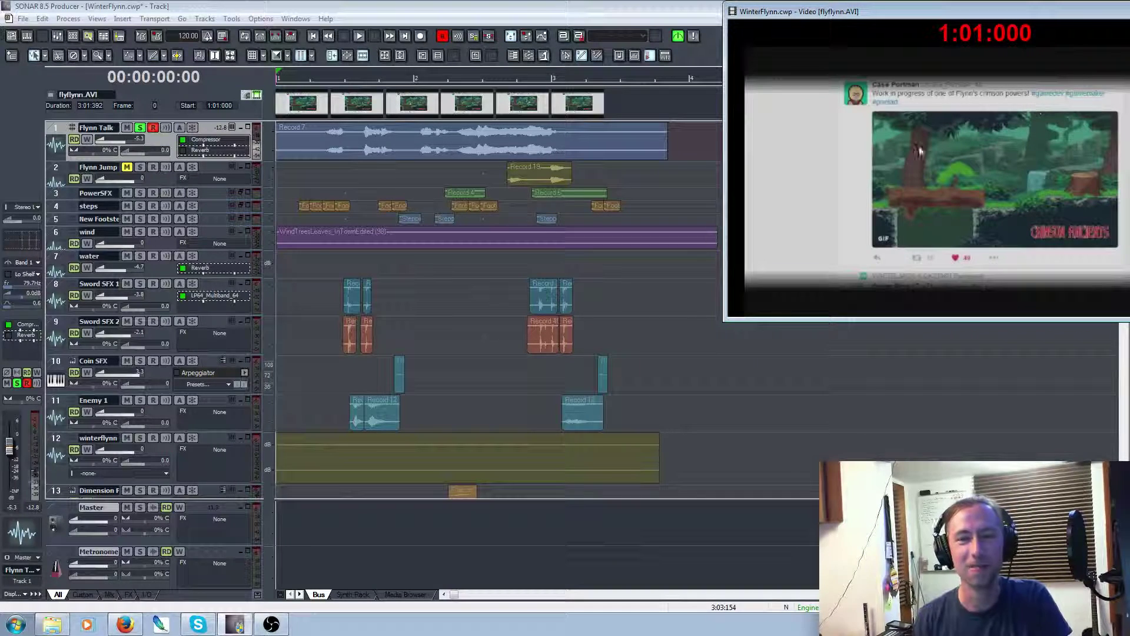
click(153, 127)
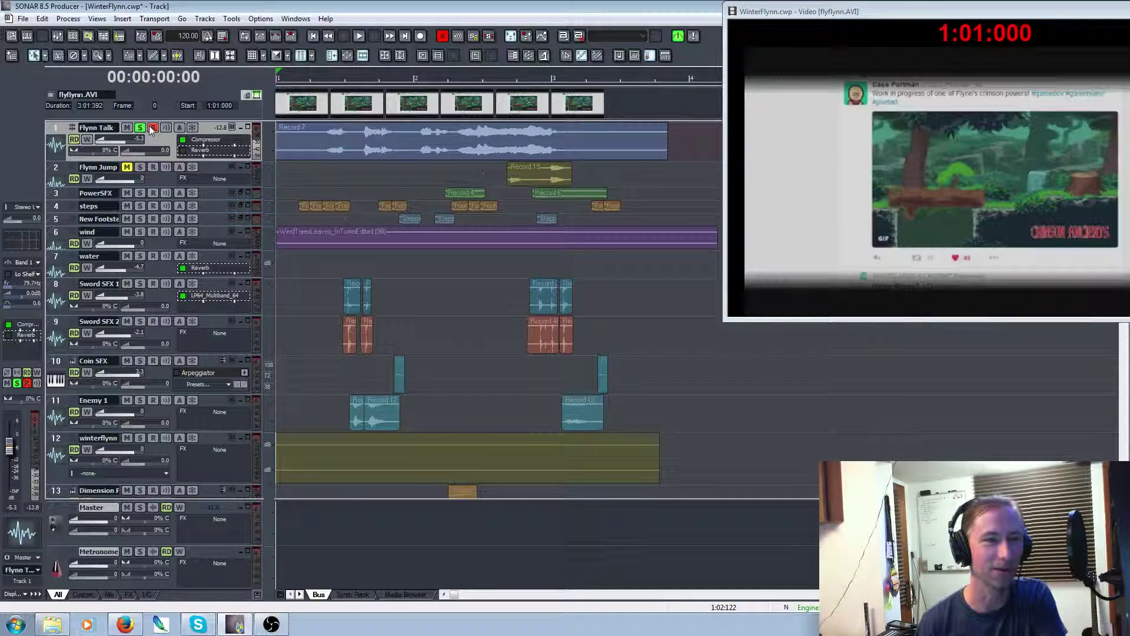
click(140, 128)
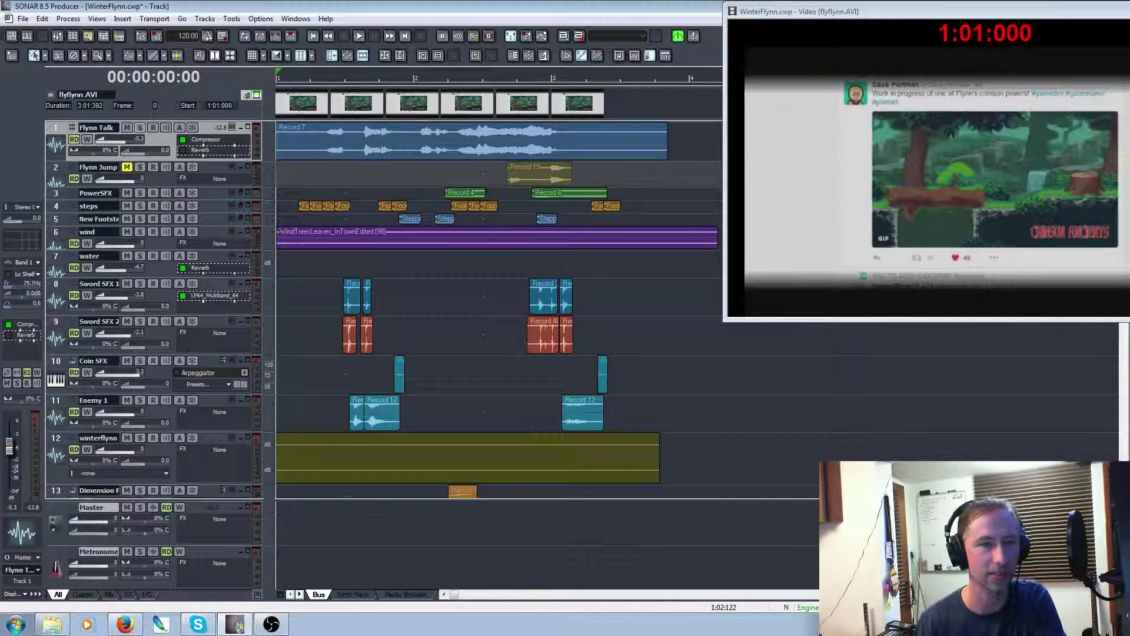
Solo the steps track and play its footsteps against the video from 00:00:00:07
click(141, 207)
click(292, 185)
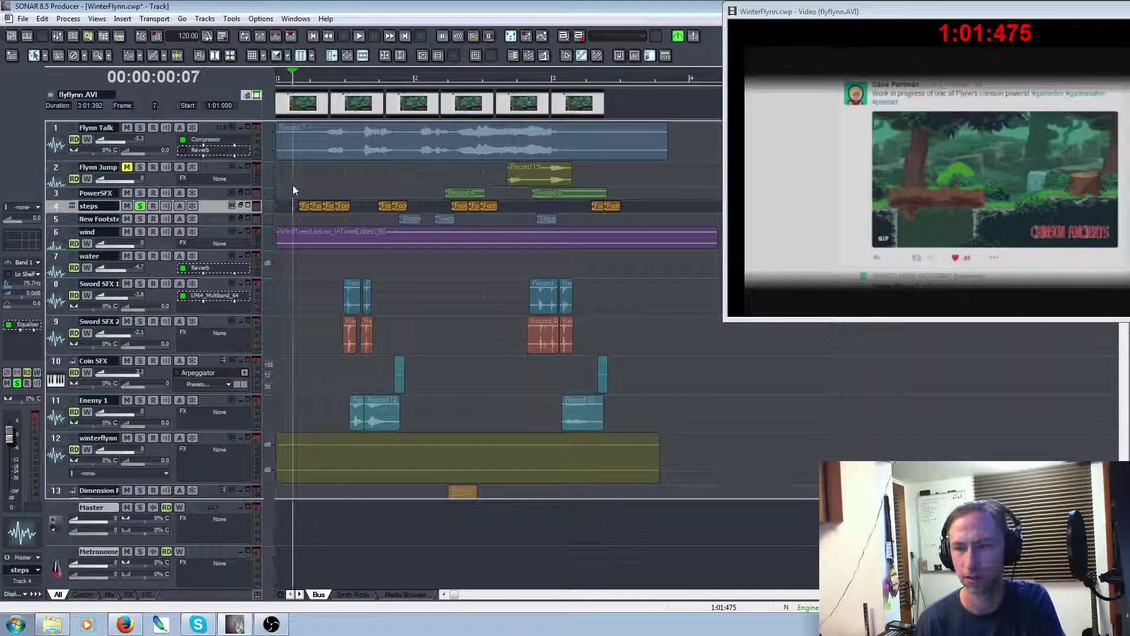
key(space)
key(space)
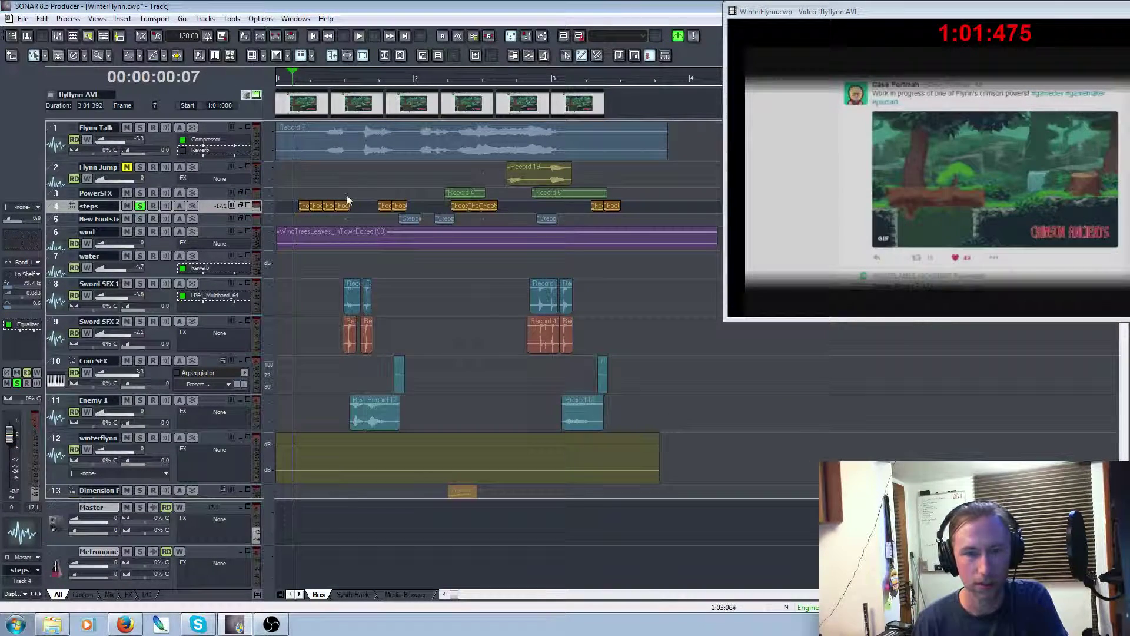
Enlarge the steps track and shift all its footstep clips later, with the first clip just after measure 2
drag(213, 218, 213, 263)
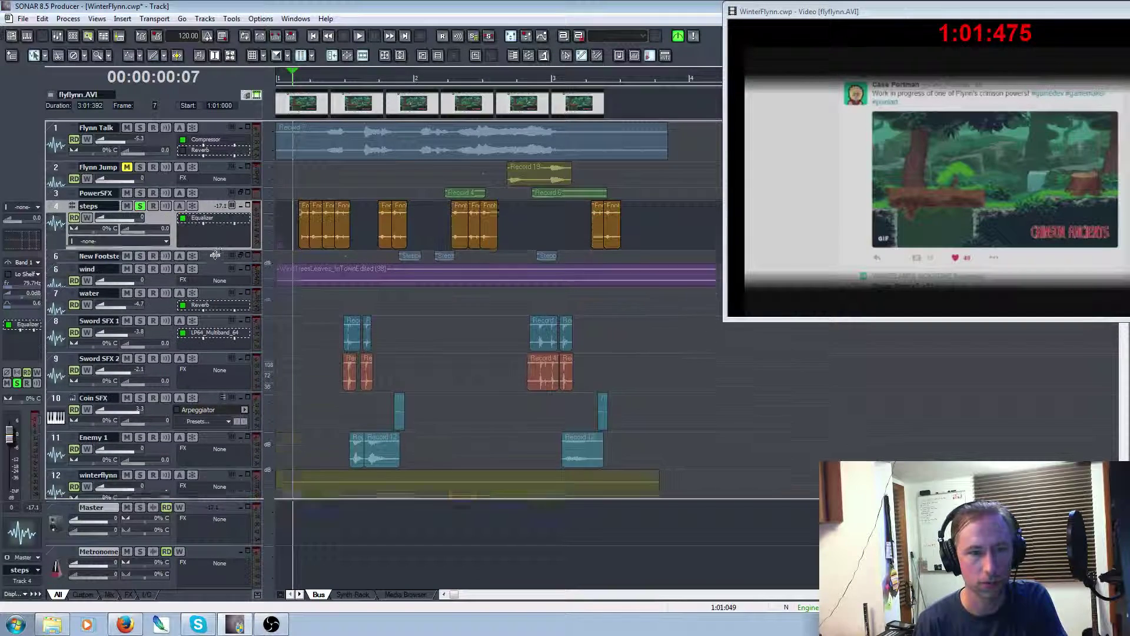
drag(292, 218, 622, 255)
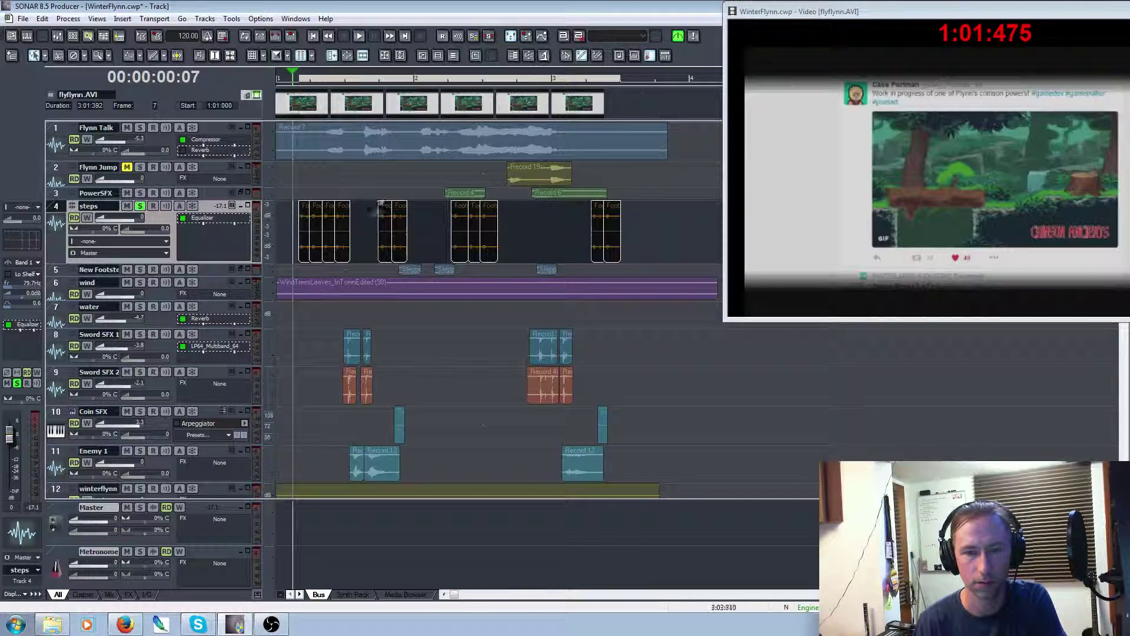
mouse_move(341, 222)
mouse_down()
mouse_move(400, 222)
mouse_move(351, 225)
mouse_up()
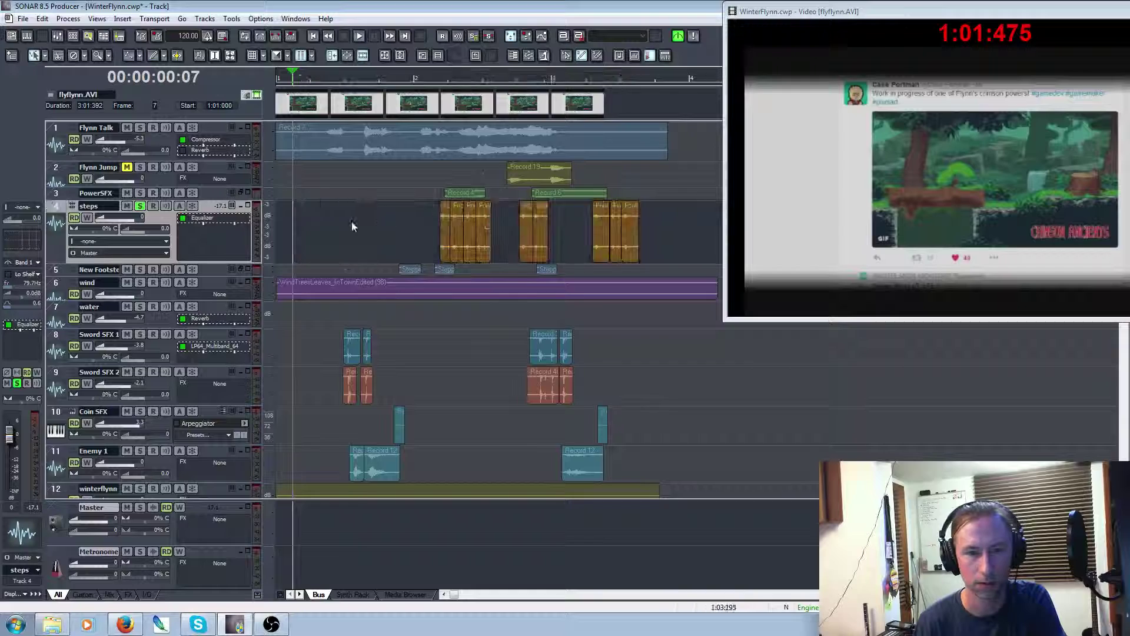
click(352, 225)
Find the character's first footfall in the video and move the first footstep clip to 00:00:00:14
click(314, 214)
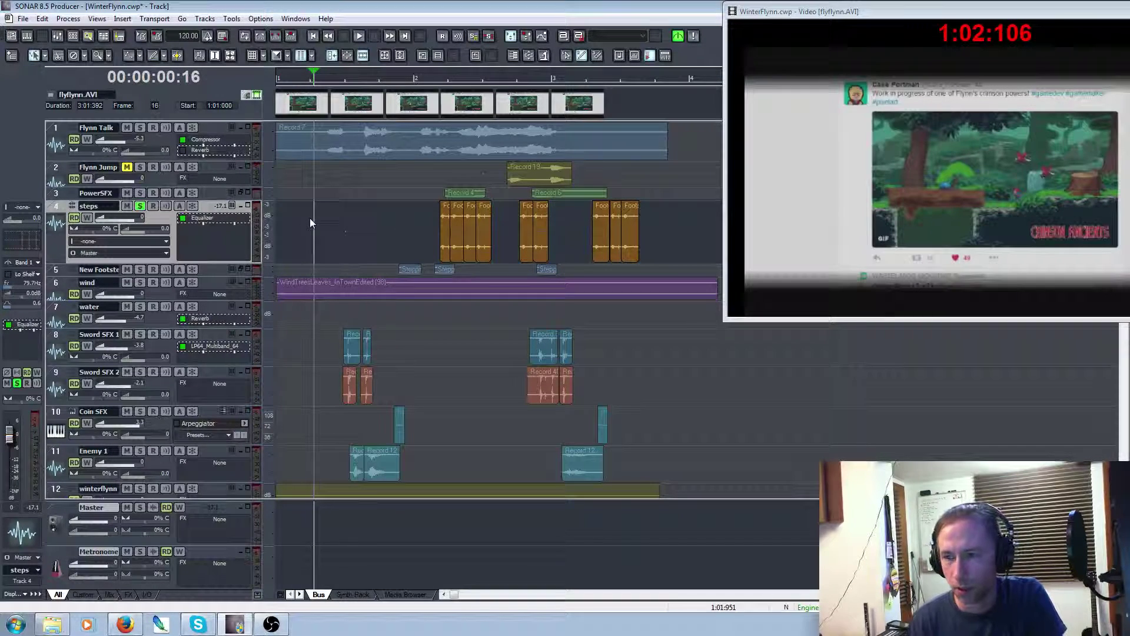
click(309, 218)
click(299, 229)
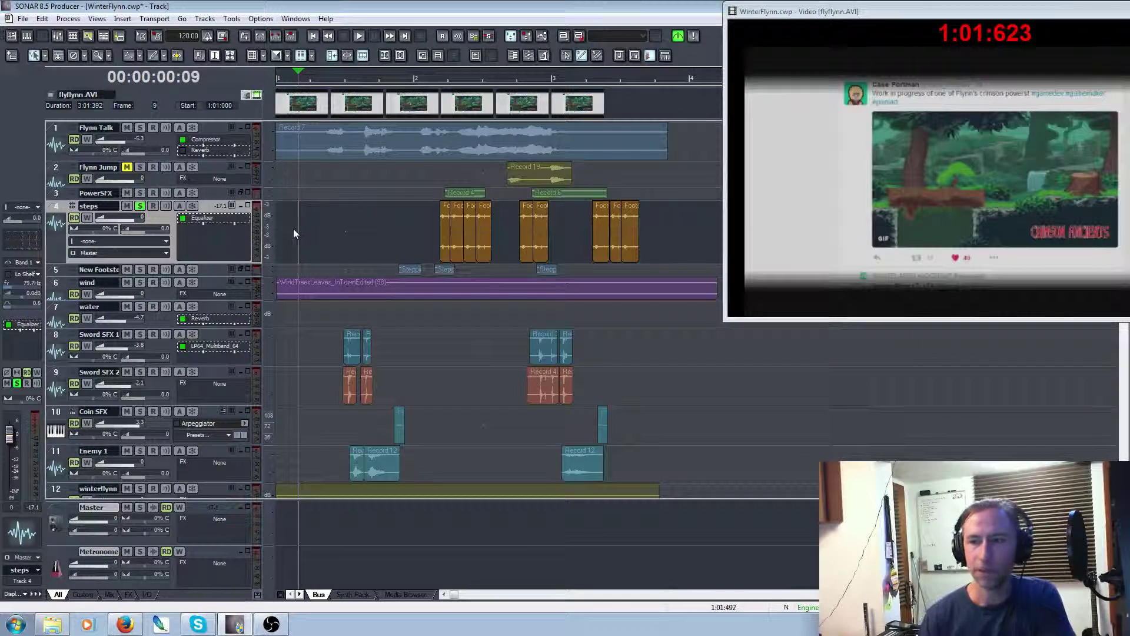
click(293, 228)
click(306, 228)
click(310, 229)
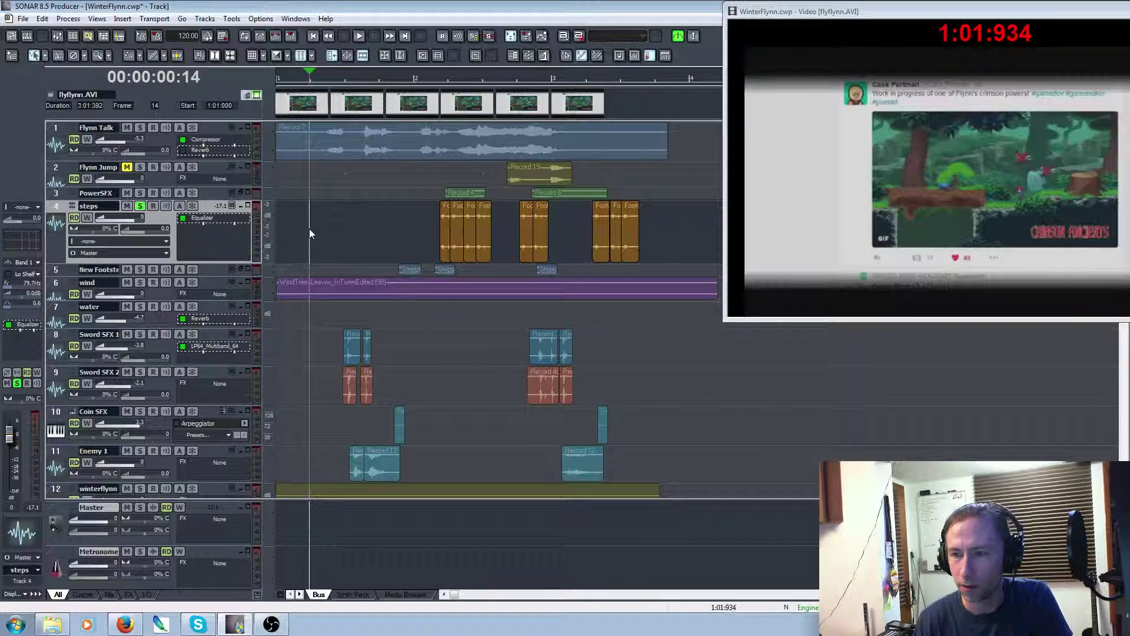
click(319, 229)
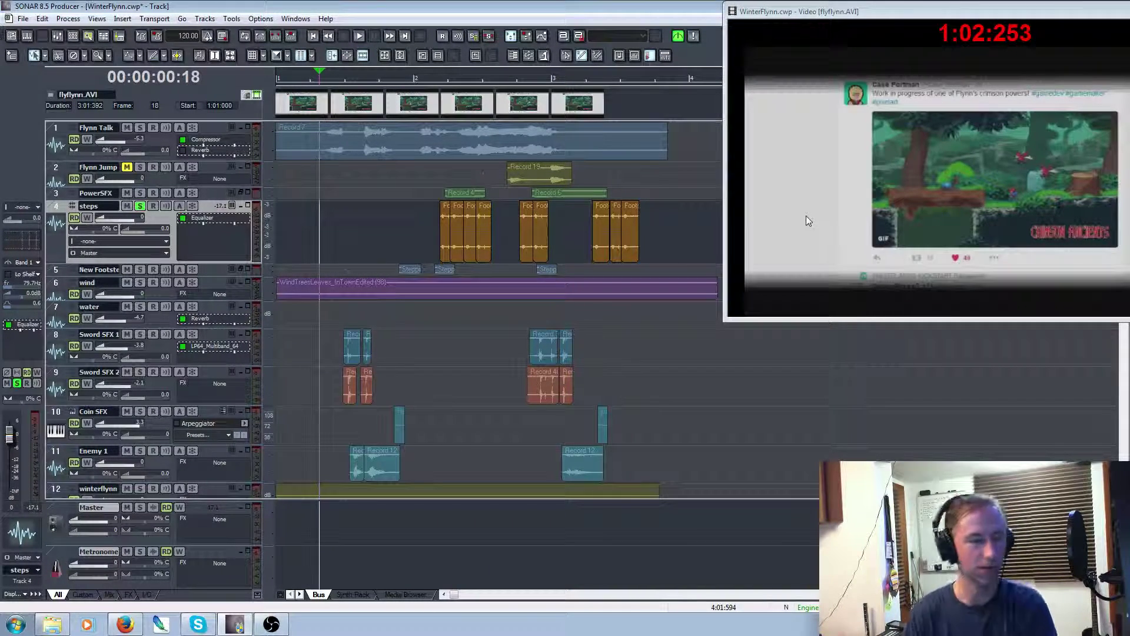
click(319, 230)
click(315, 235)
click(313, 232)
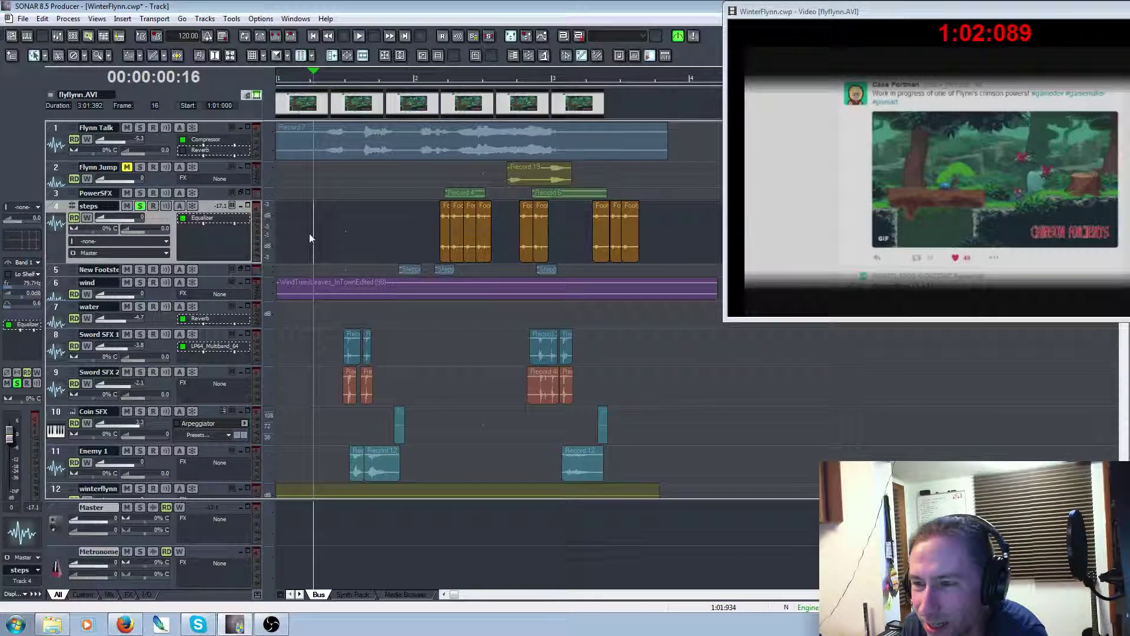
click(310, 233)
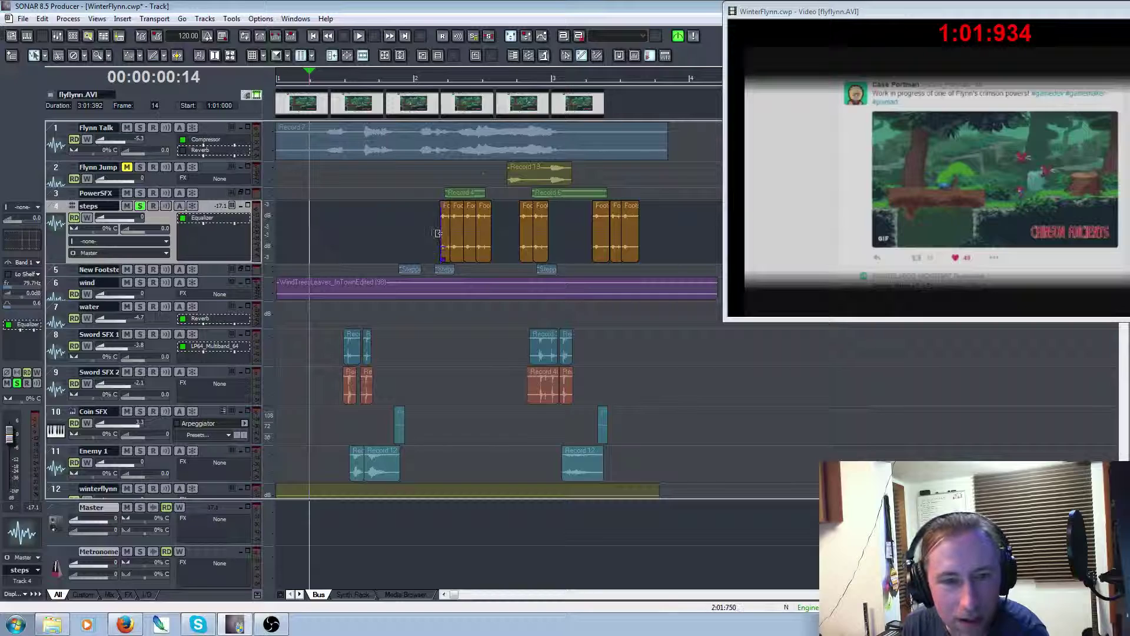
drag(447, 239, 315, 239)
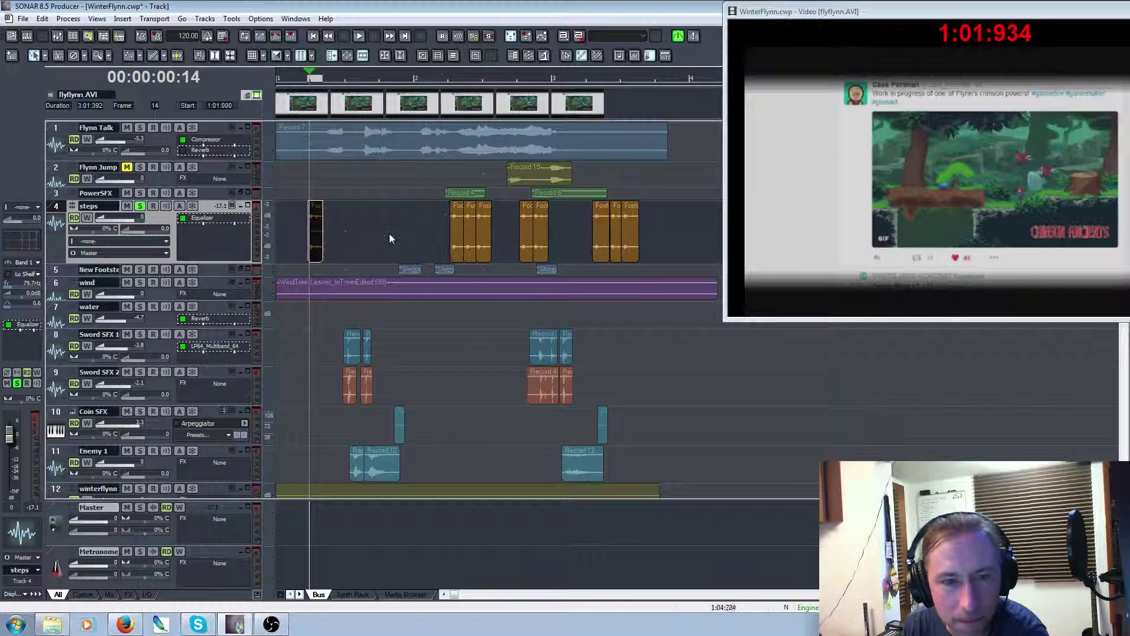
Find the character's second footfall in the video and move the second steps clip directly after the first
click(314, 190)
click(320, 189)
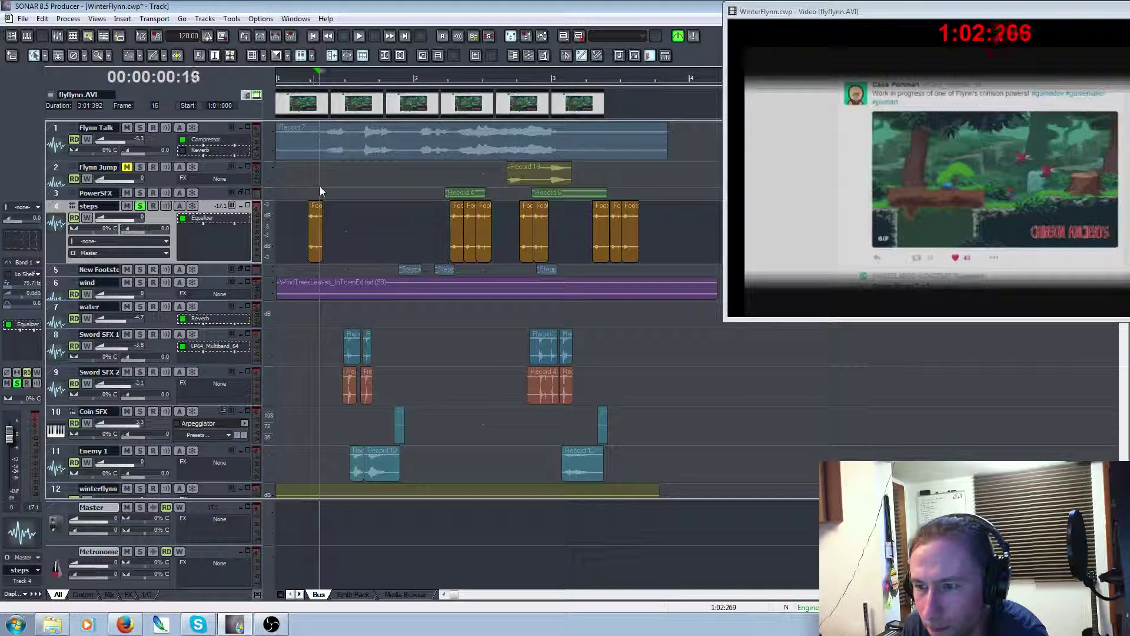
click(327, 189)
click(332, 186)
click(335, 188)
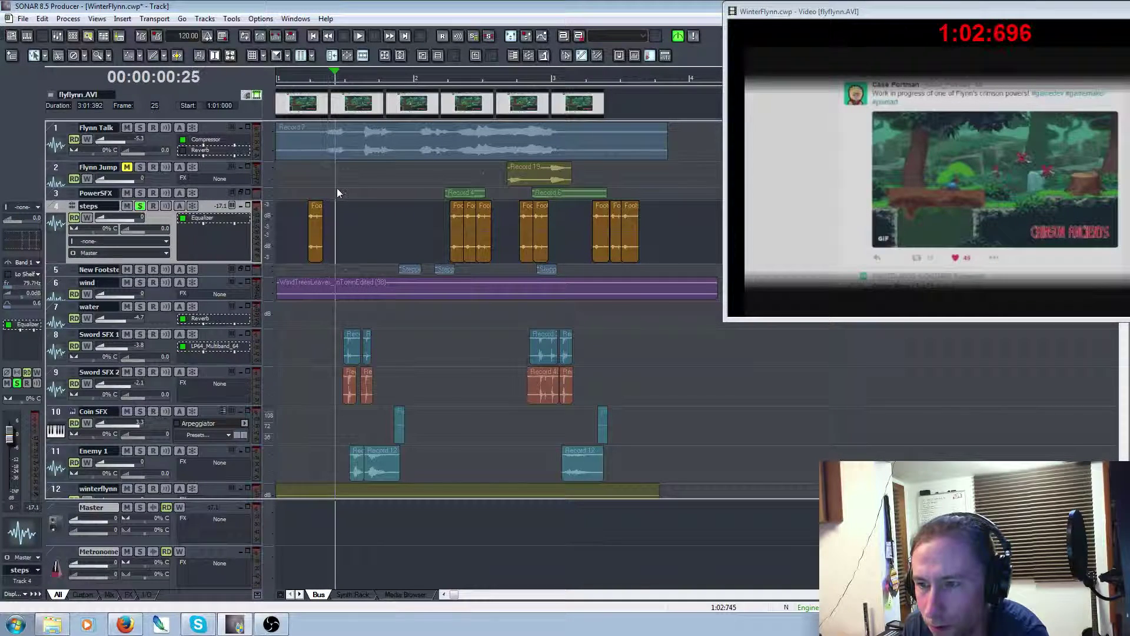
drag(455, 239, 327, 235)
Play the first two footsteps against the video from 00:00:00:12 to check their timing
click(305, 178)
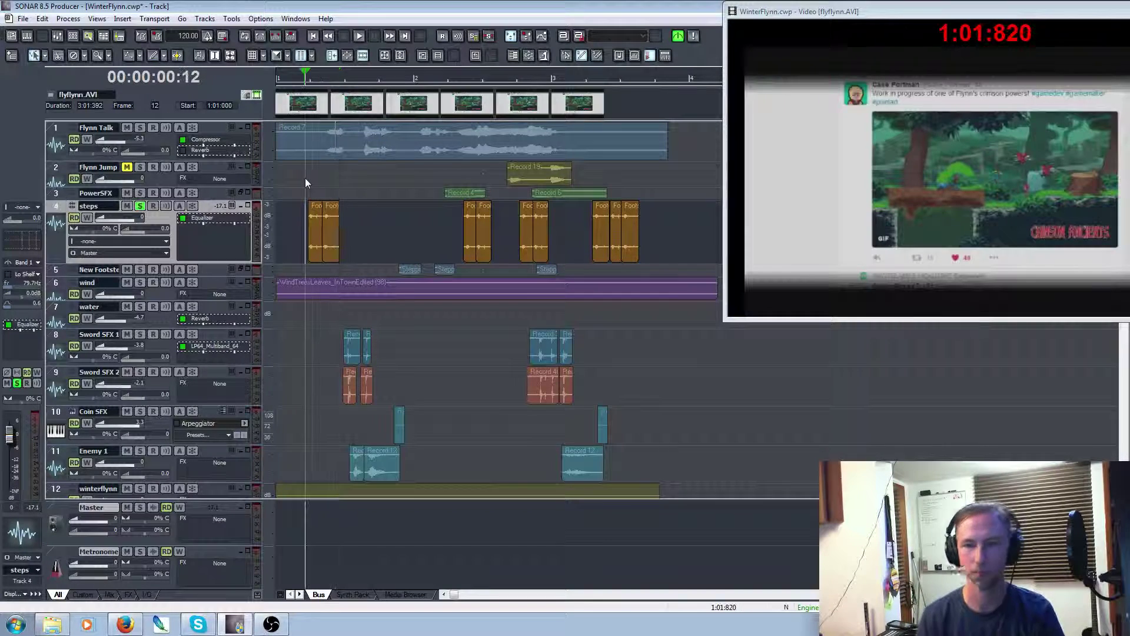
key(space)
key(space)
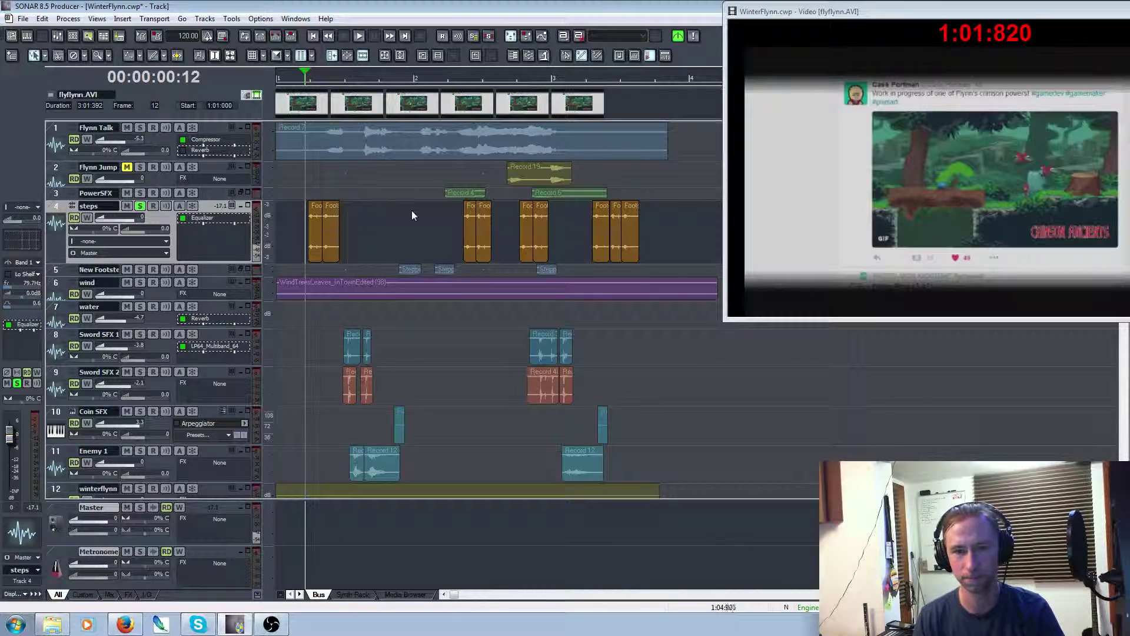
key(space)
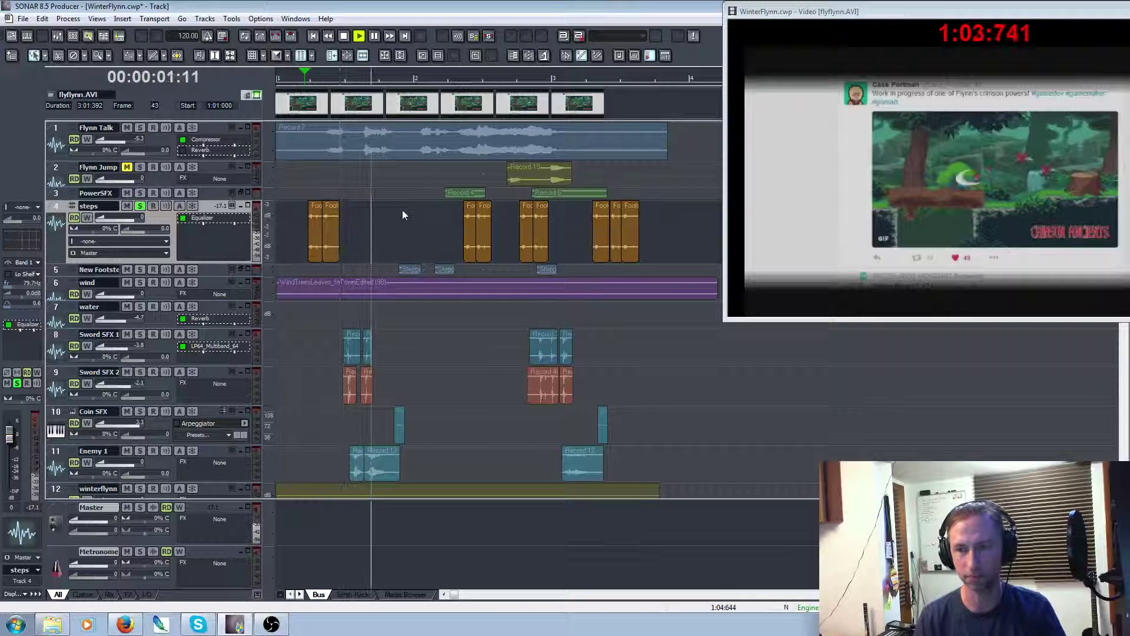
key(space)
key(space)
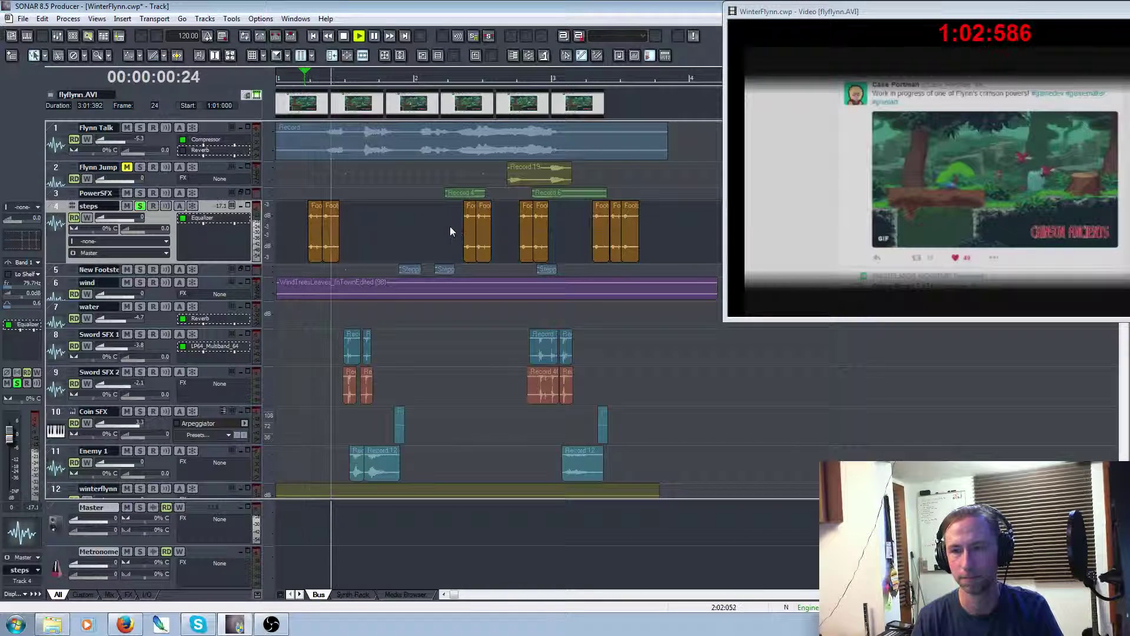
key(space)
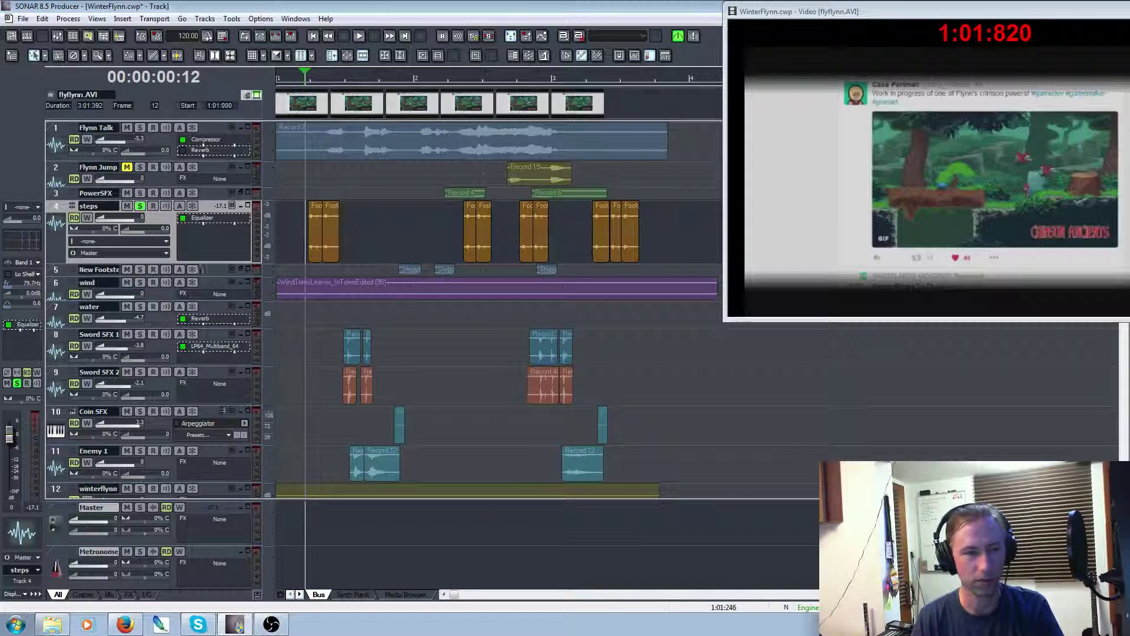
Solo and enlarge the New Footsteps track, and play it with the steps track from 00:00:00:12
click(140, 270)
drag(140, 275, 153, 302)
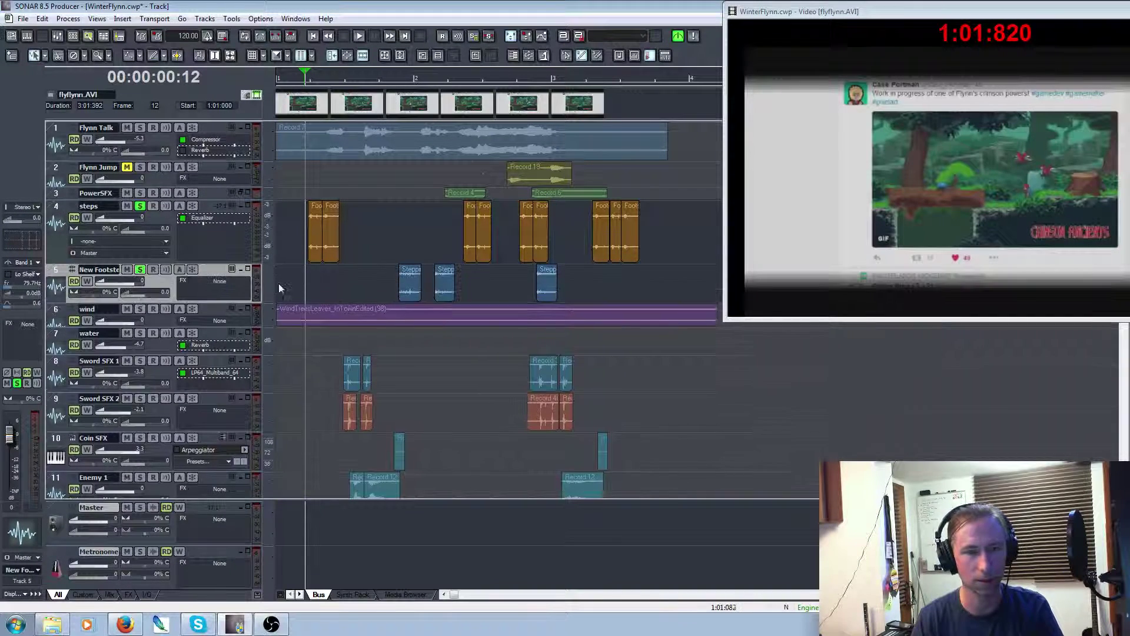
key(space)
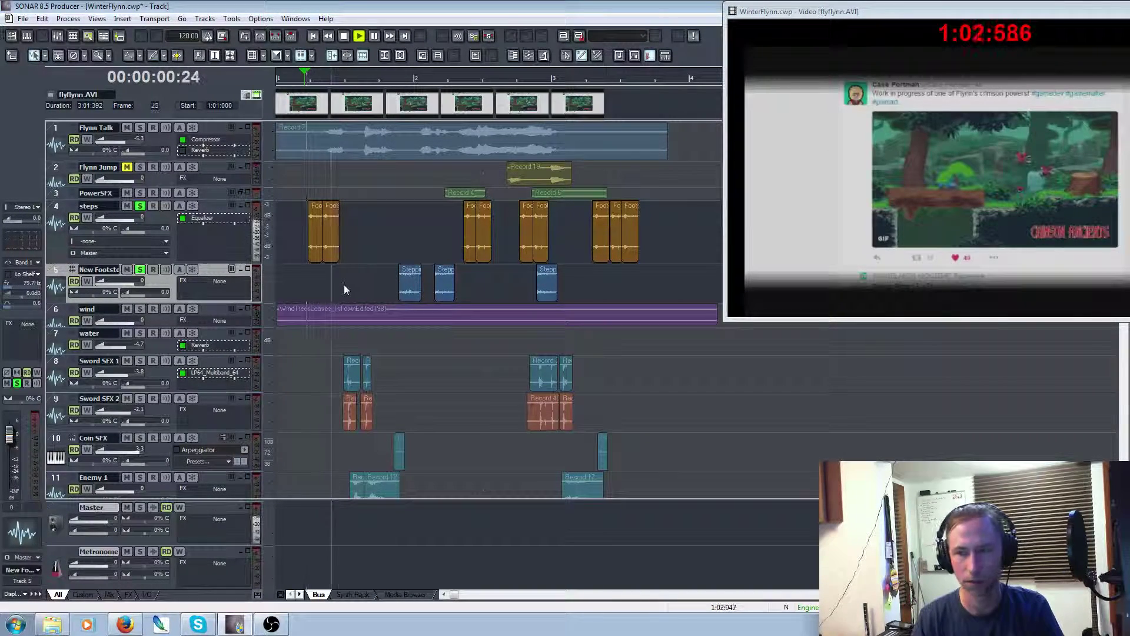
key(space)
key(space)
Find the matching video frame and move the first New Footsteps clip to 00:00:01:02
drag(323, 285, 351, 285)
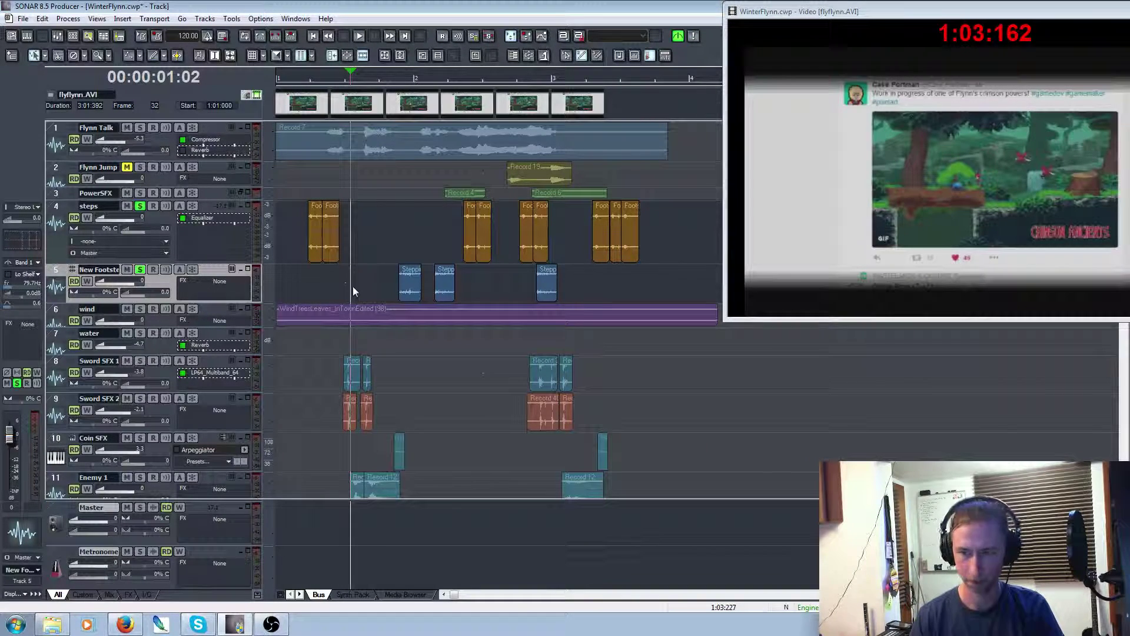
click(344, 287)
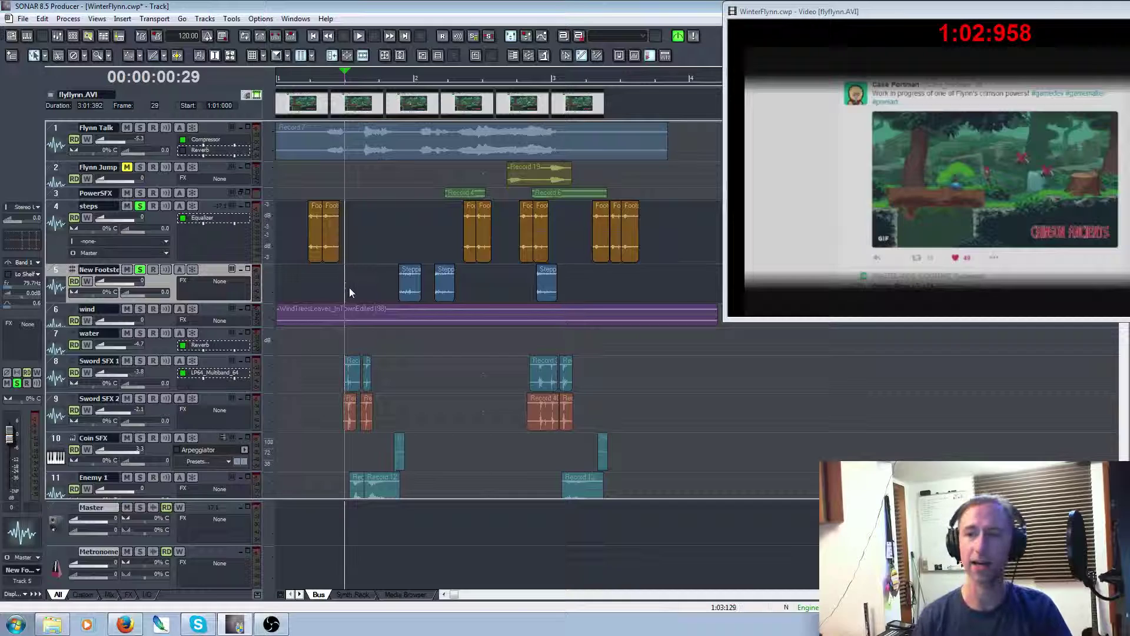
click(351, 287)
click(416, 285)
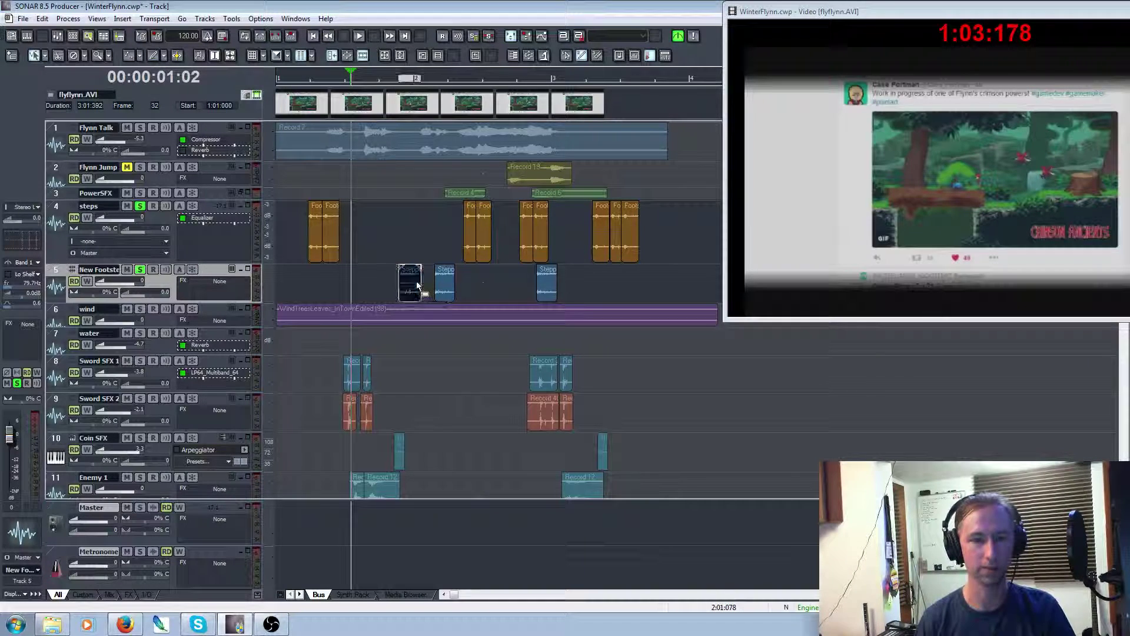
drag(417, 285, 368, 283)
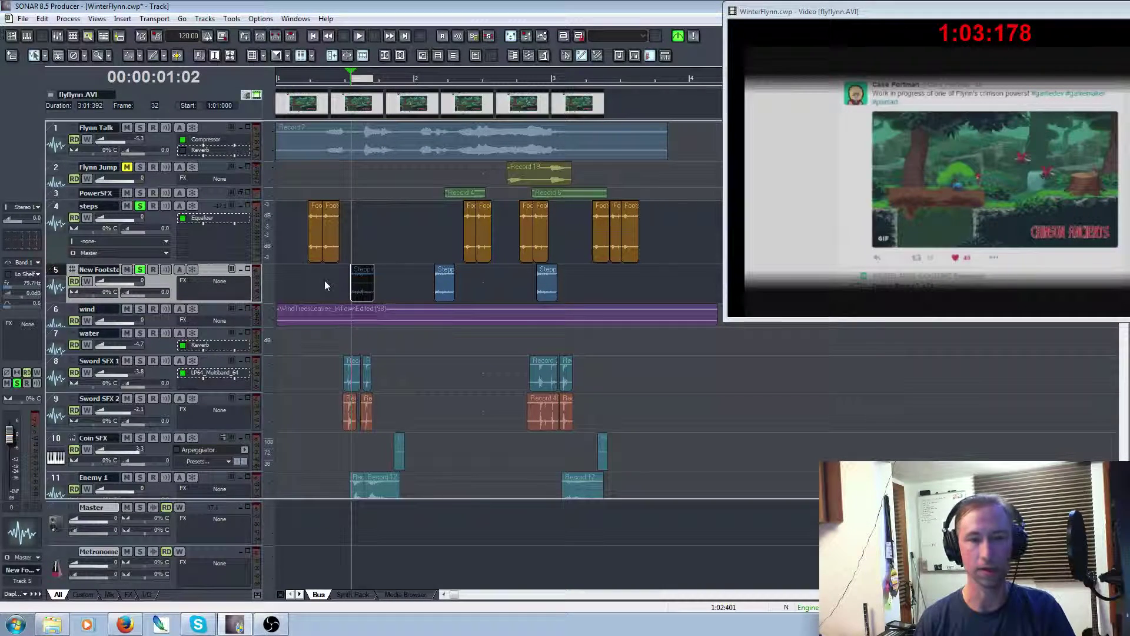
Lower the New Footsteps track's volume to -3.8 and check the balance by playing from 00:00:00:08
click(295, 287)
key(space)
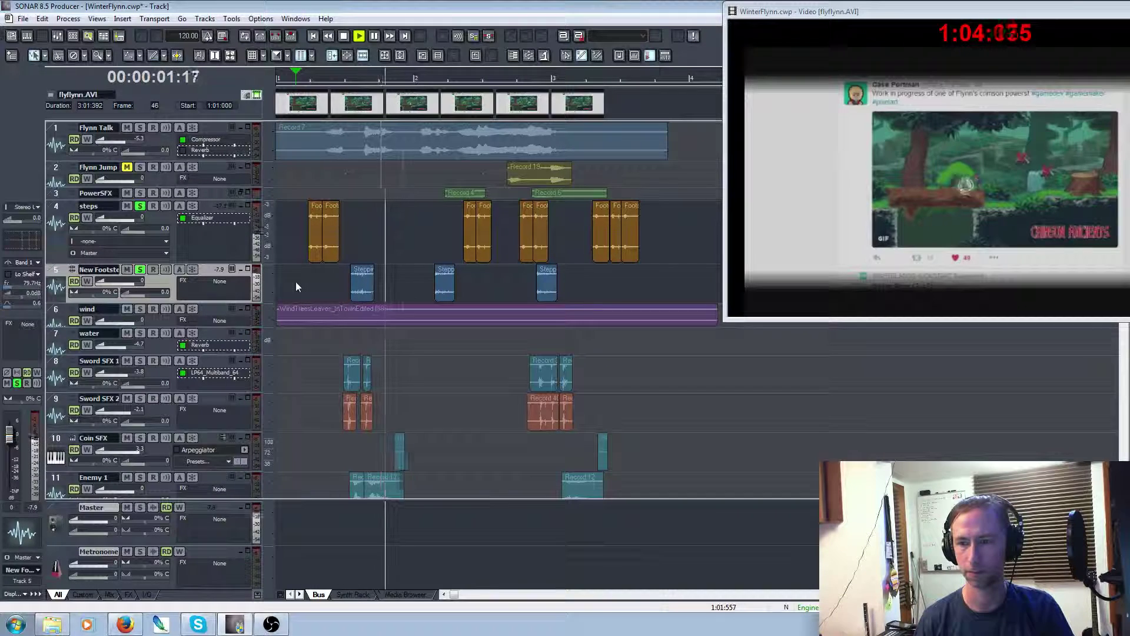
key(space)
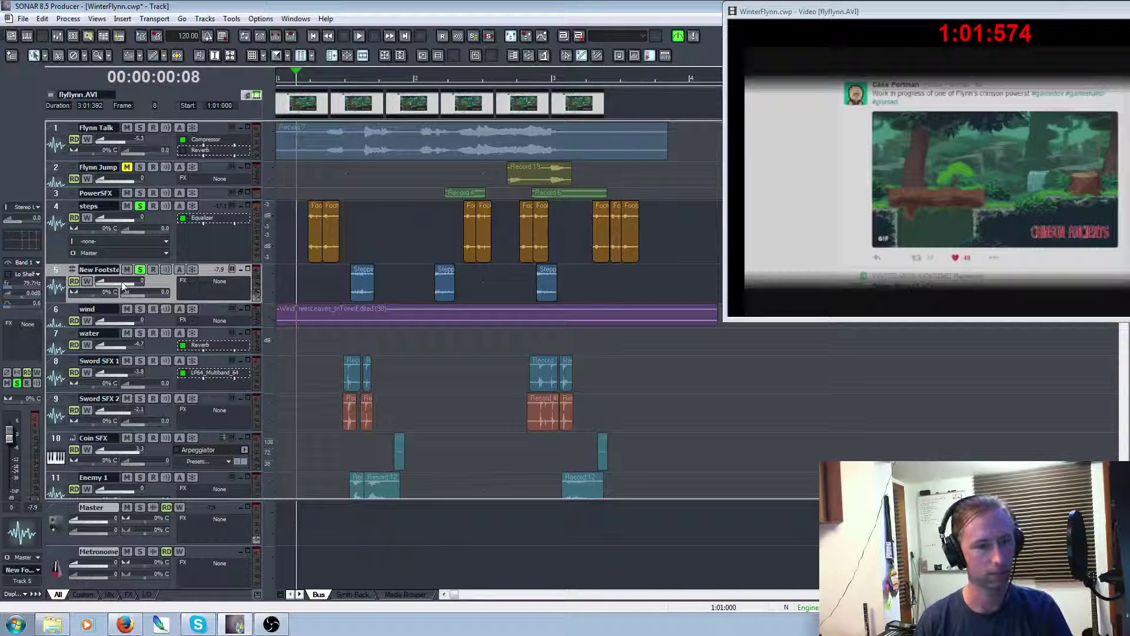
drag(123, 284, 120, 284)
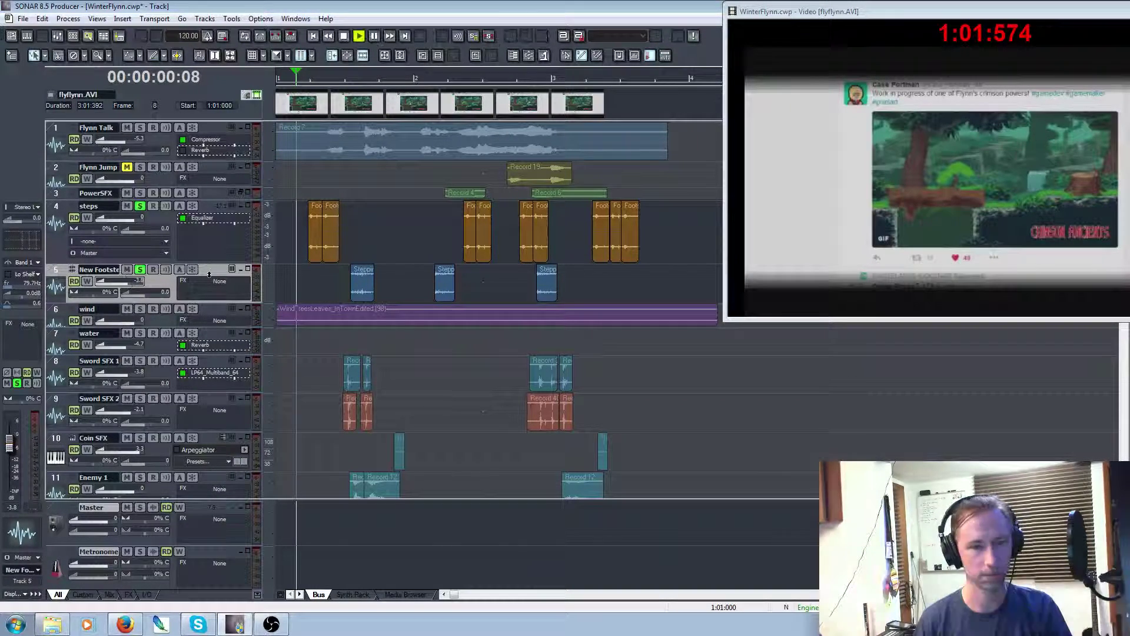
key(space)
key(space)
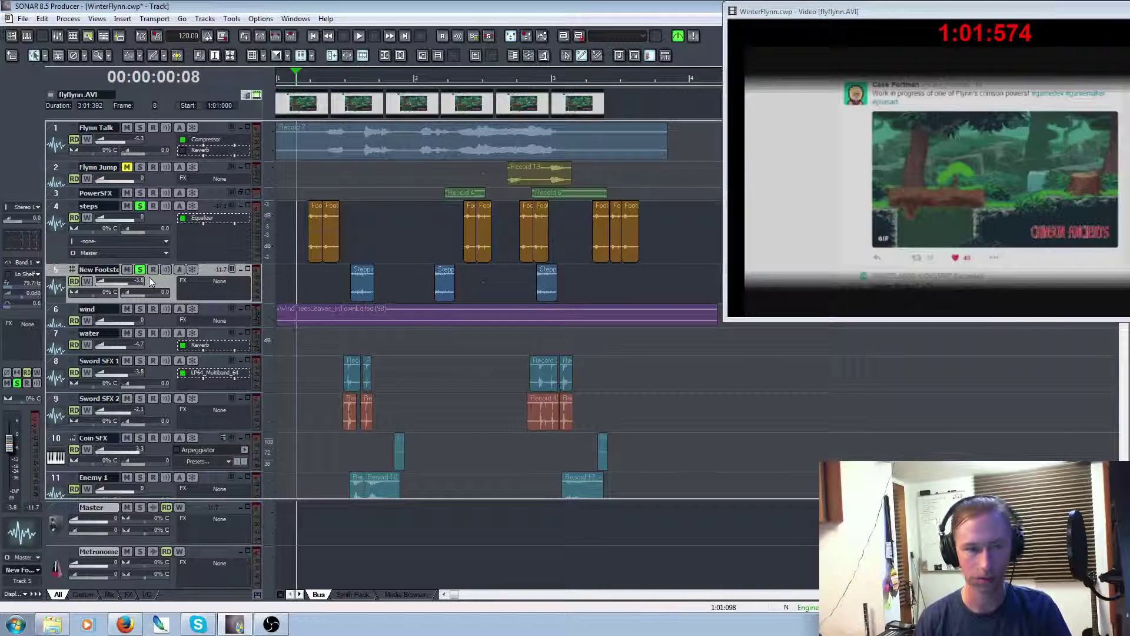
Nudge the first New Footsteps clip slightly earlier and play it against the video
drag(363, 286, 358, 283)
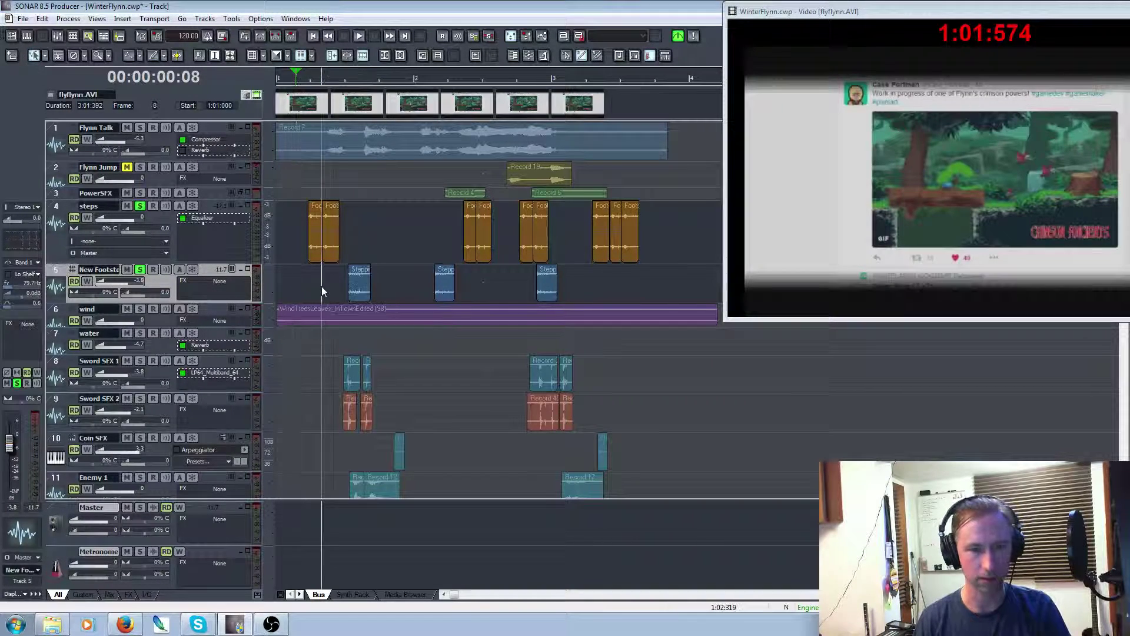
key(space)
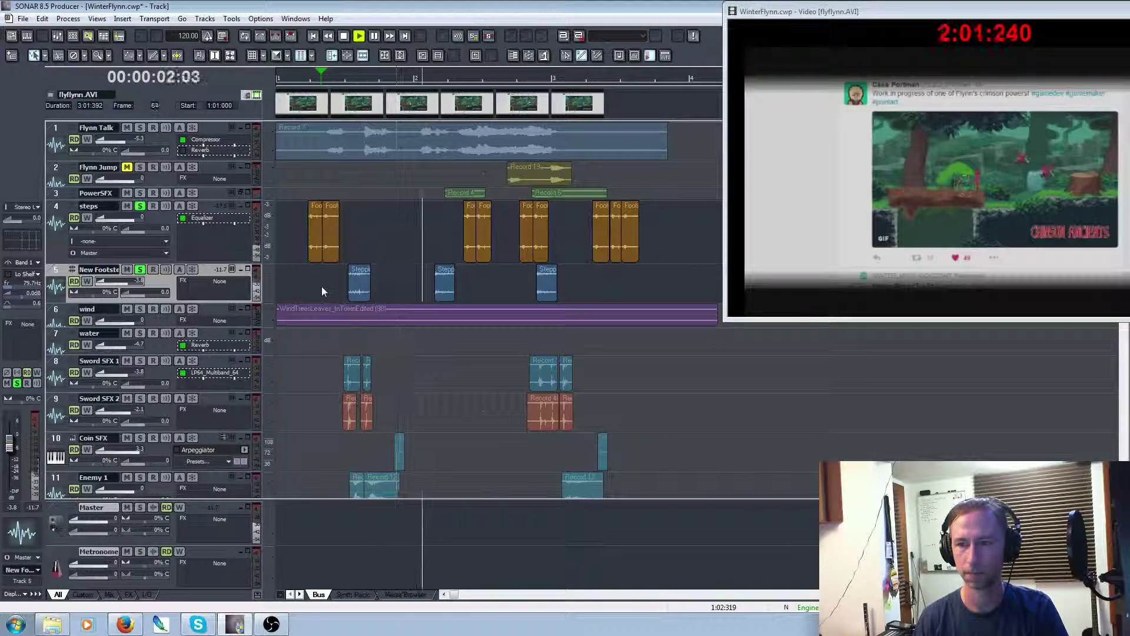
key(space)
key(space)
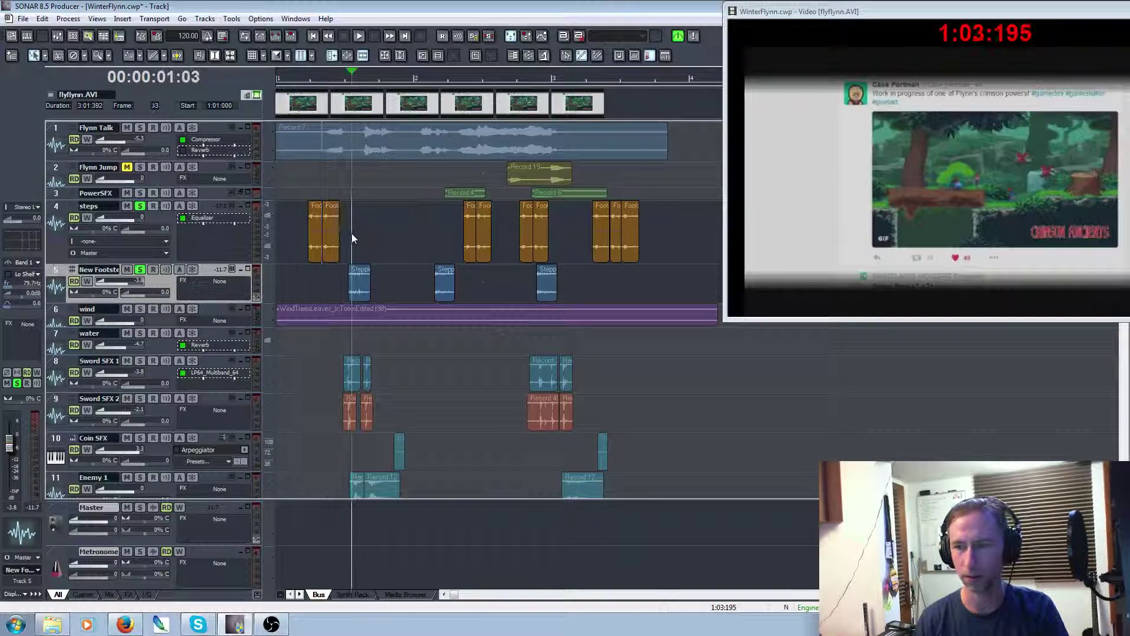
Move the third and fourth steps clips together to just before measure 2
key(space)
drag(436, 222, 472, 241)
click(444, 228)
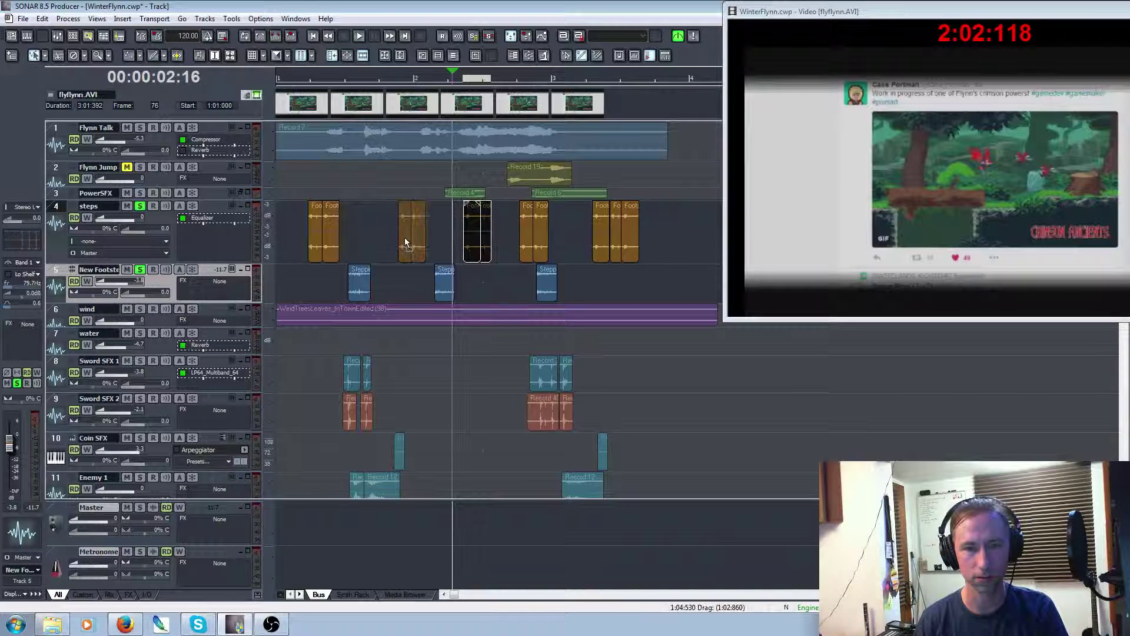
drag(405, 238, 404, 237)
Play the moved pair of footsteps against the video from 00:00:01:21
click(370, 228)
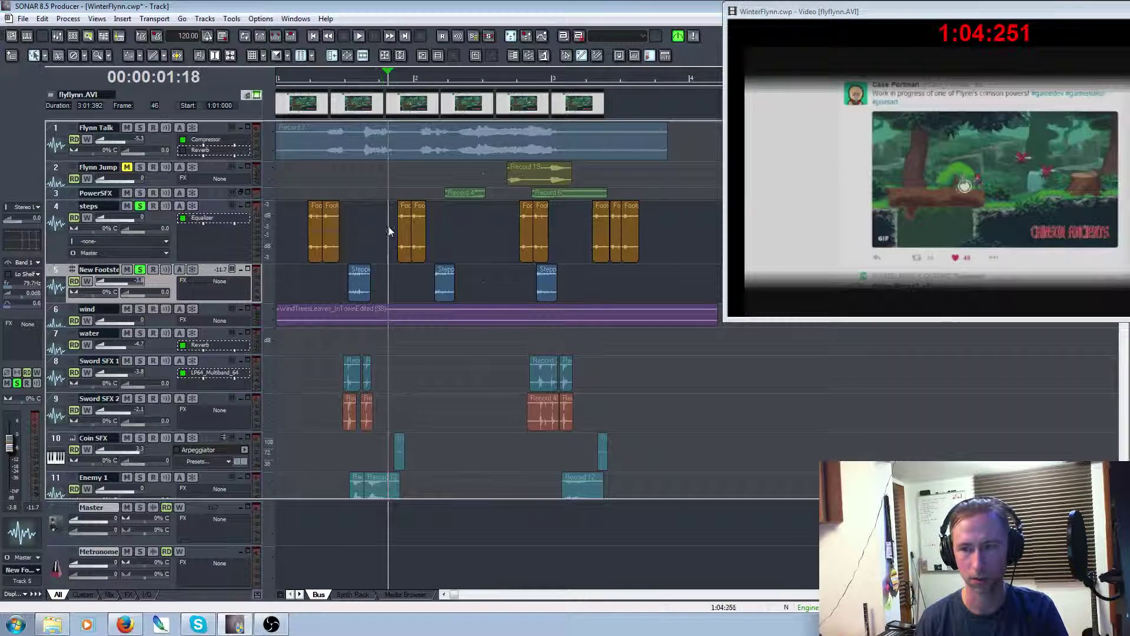
click(395, 227)
key(space)
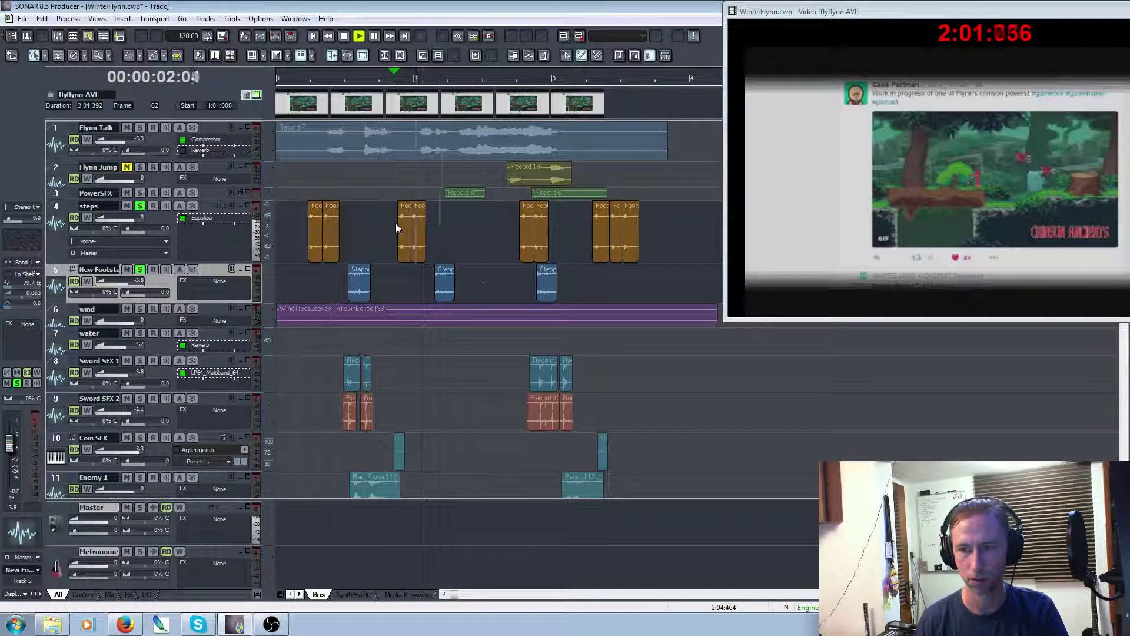
key(space)
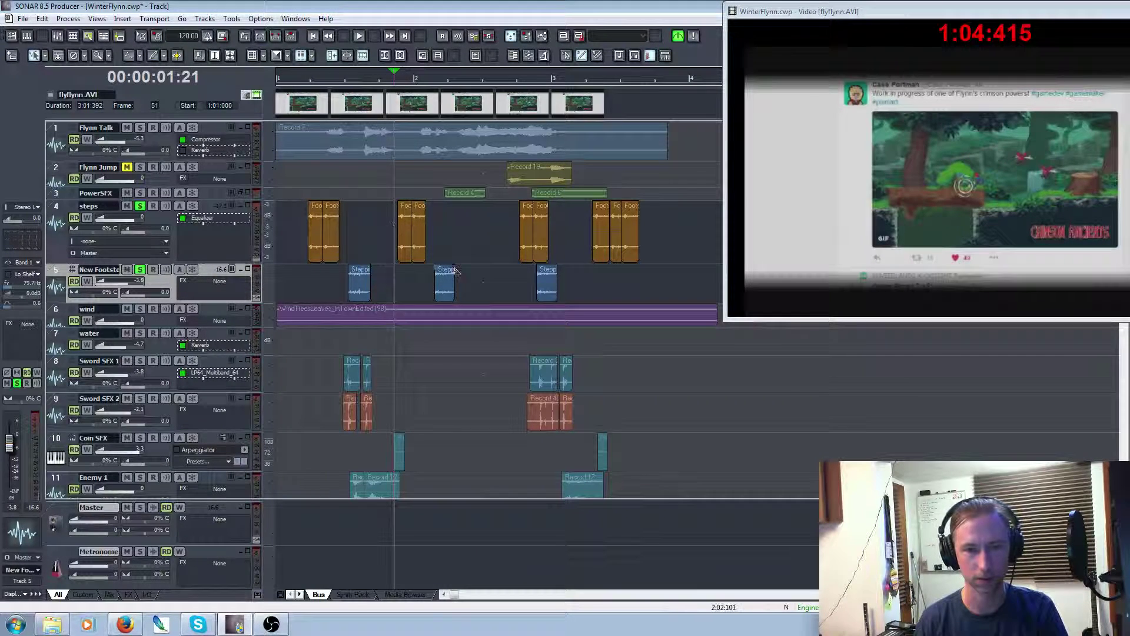
Clear the New Footsteps clips after the first, parking one just past measure 4, and play from 00:00:01:21
drag(487, 287, 717, 289)
key(Delete)
key(space)
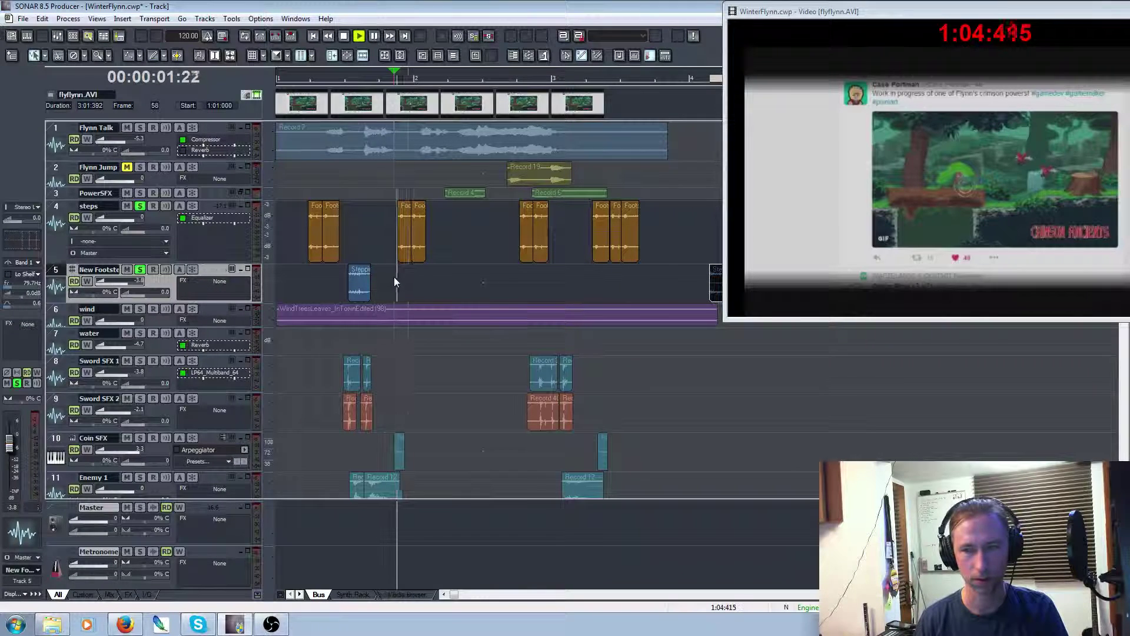
key(space)
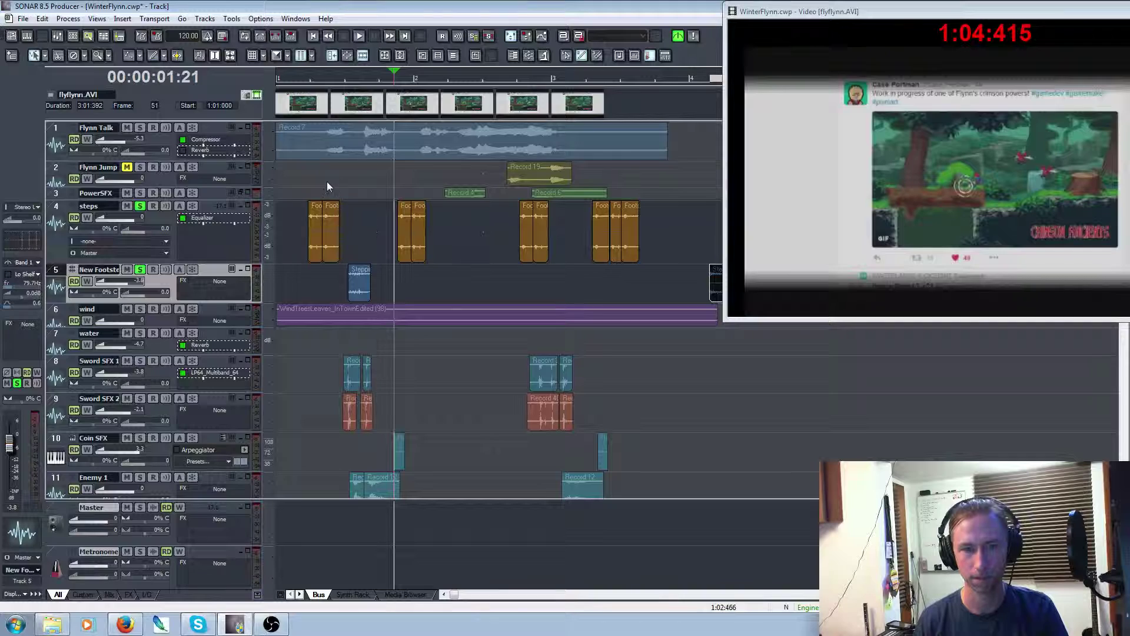
Solo the Flynn Talk track as well and play it with both footstep tracks from 00:00:00:21
click(140, 128)
key(space)
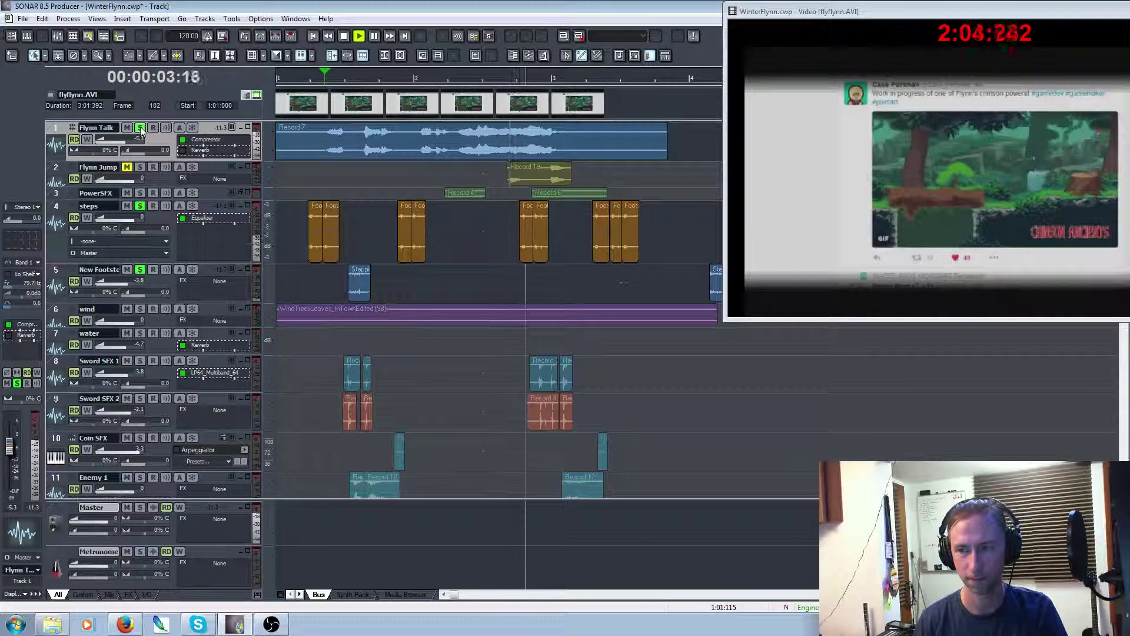
key(space)
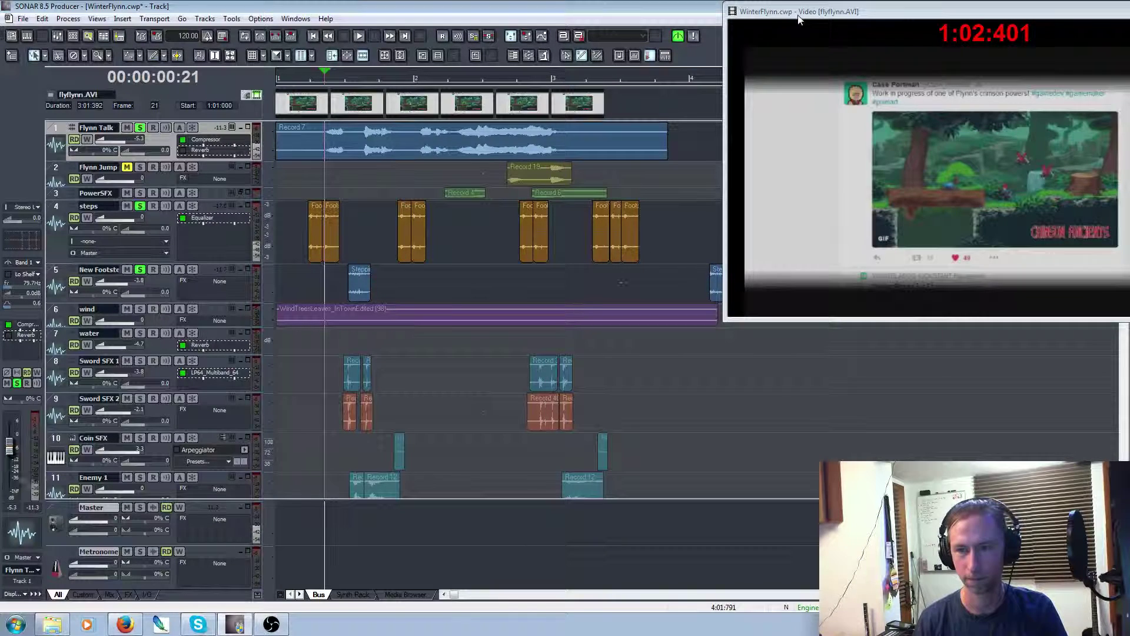
Shift the video window aside, find the next matching frame, and move the parked New Footsteps clip to just before measure 3
drag(799, 20, 807, 19)
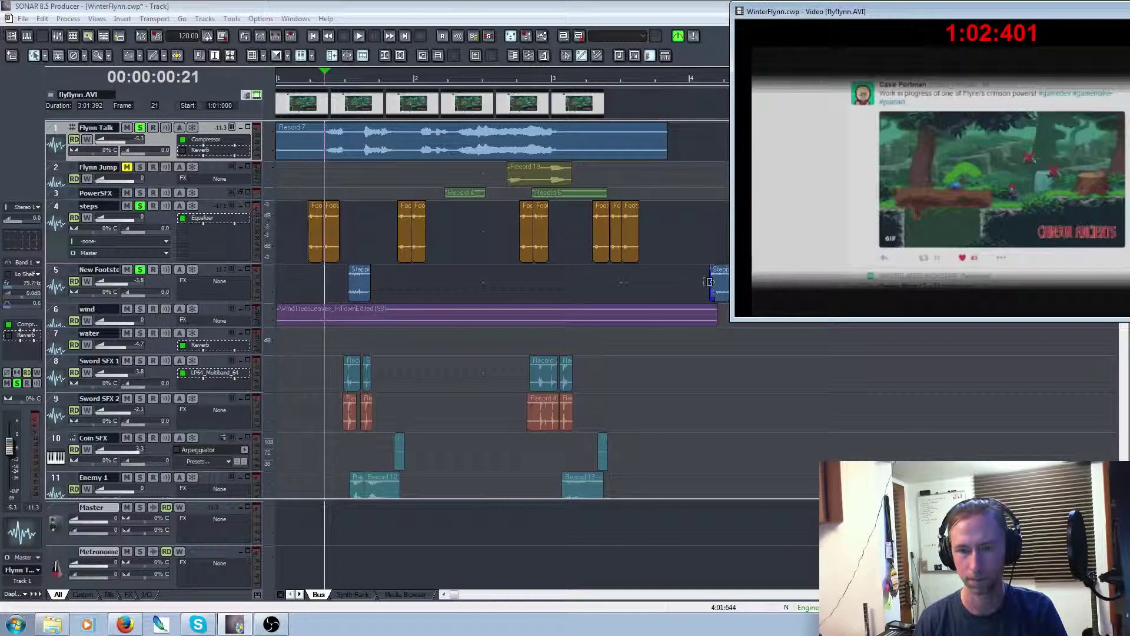
click(649, 280)
click(620, 284)
click(602, 289)
click(580, 287)
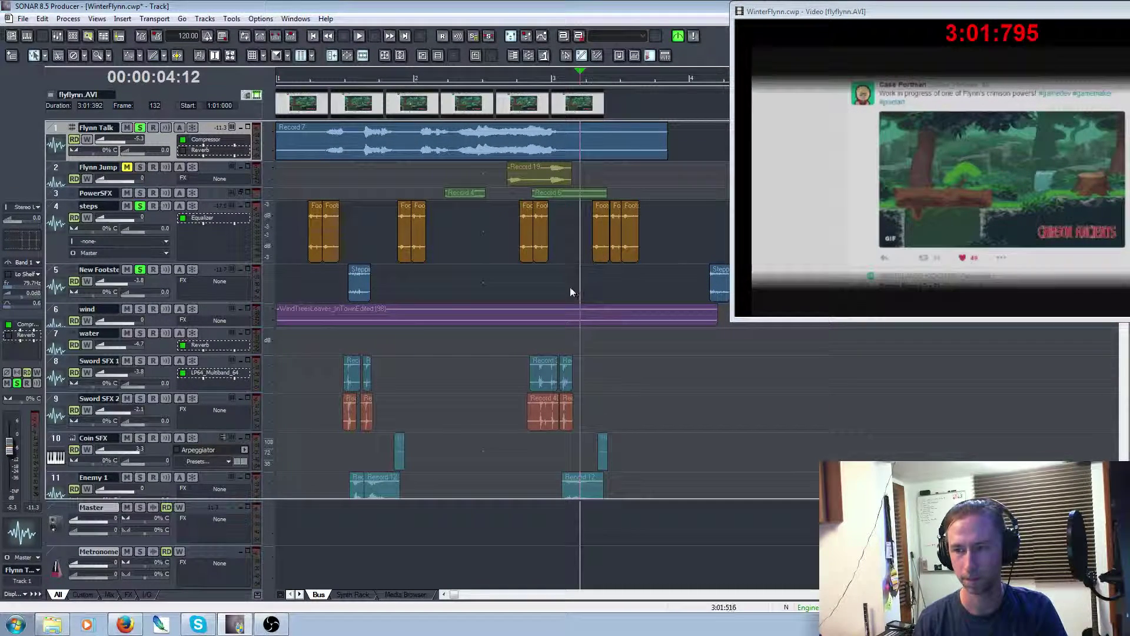
click(570, 288)
click(556, 287)
click(545, 291)
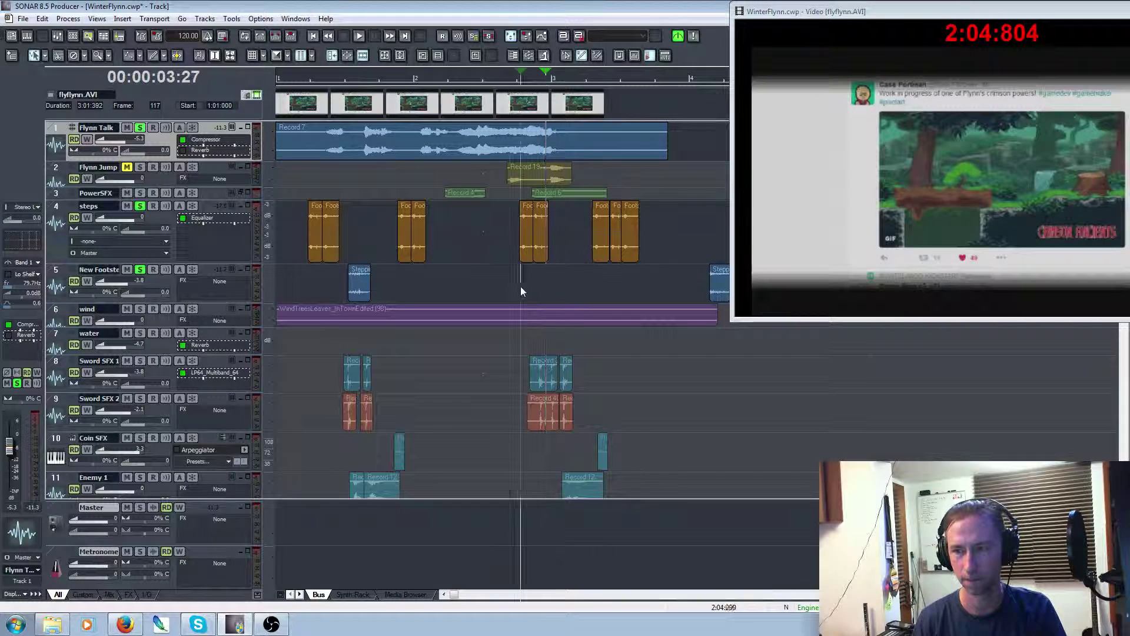
click(520, 288)
click(533, 287)
click(536, 287)
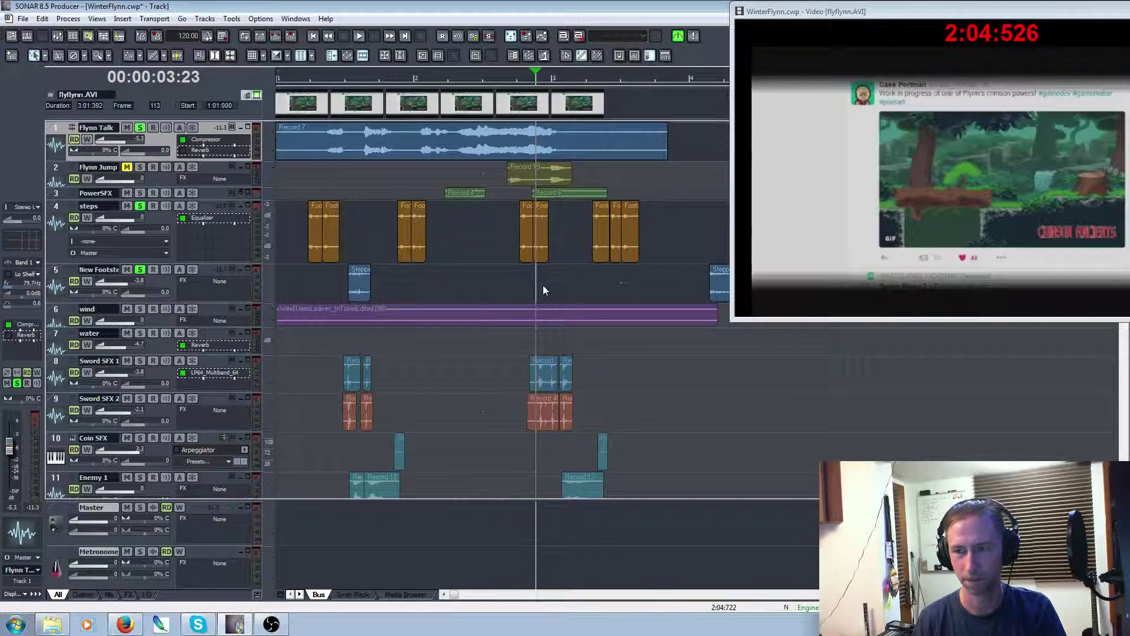
click(543, 287)
drag(722, 288, 556, 291)
Play the repositioned New Footsteps clip against the video from 00:00:03:08
click(501, 291)
key(space)
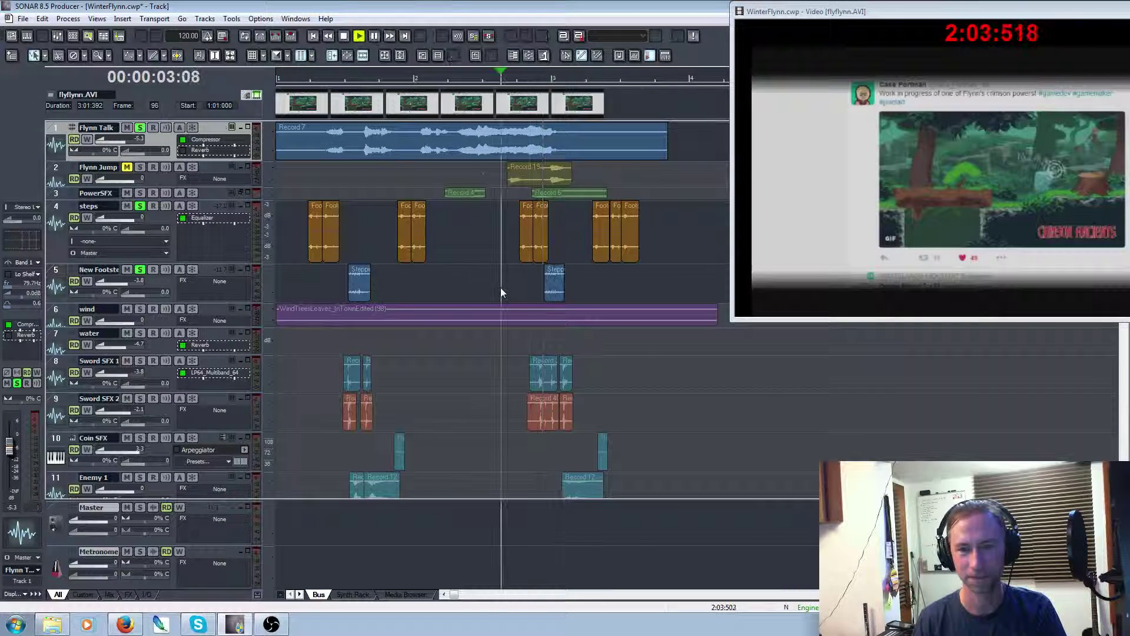
key(space)
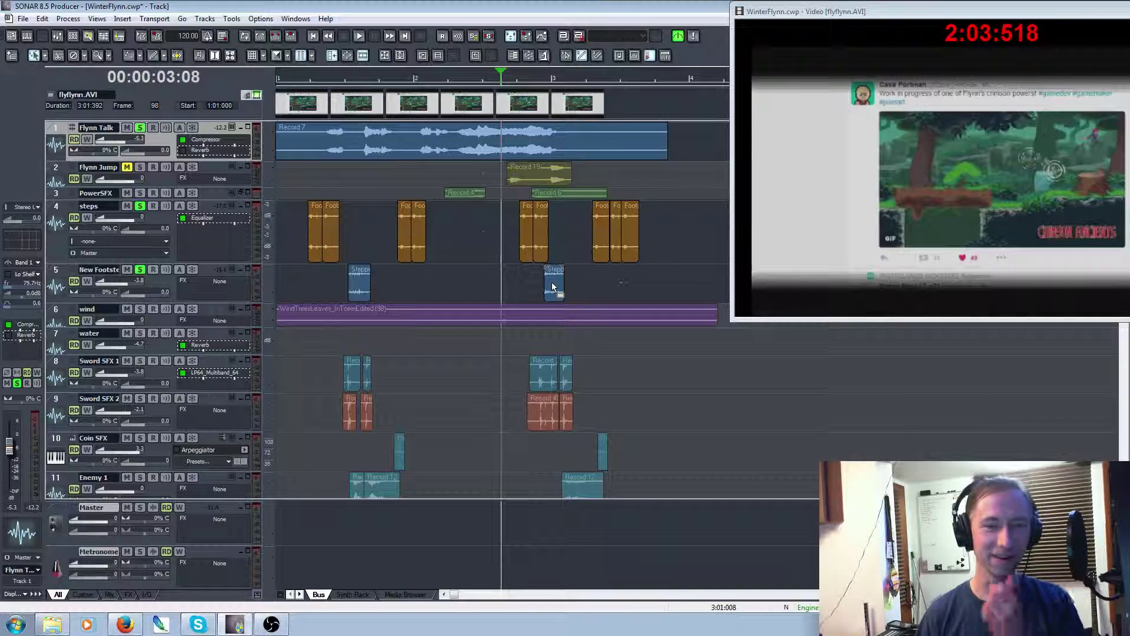
Create a clip gain envelope on the New Footsteps clip near measure 3 and raise it to the top of the clip
click(552, 287)
right_click(553, 287)
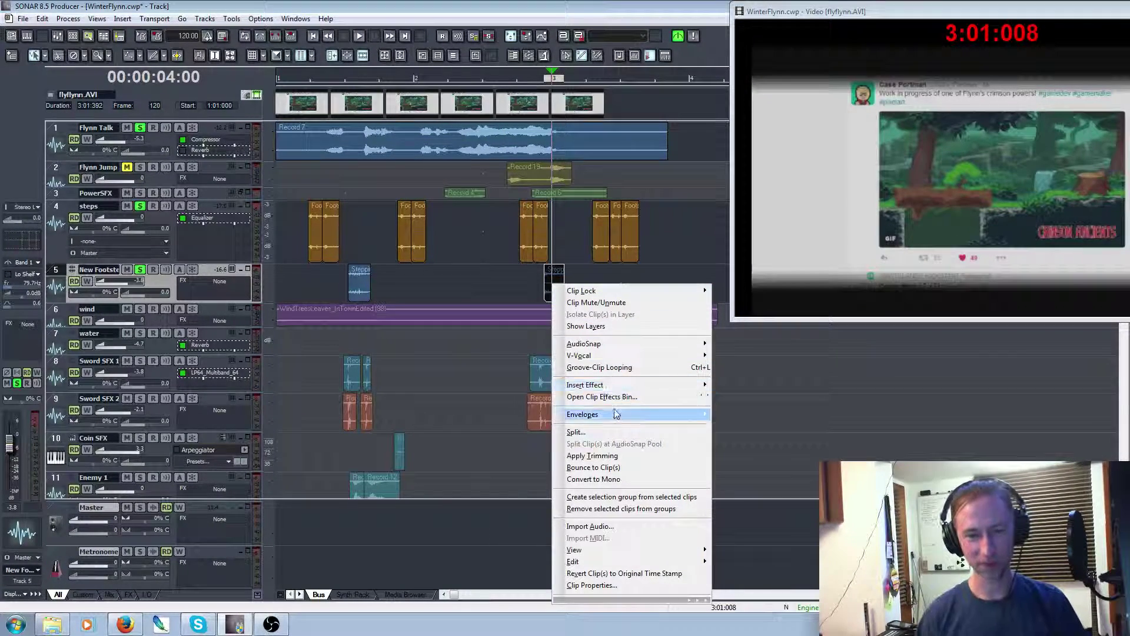
mouse_move(616, 418)
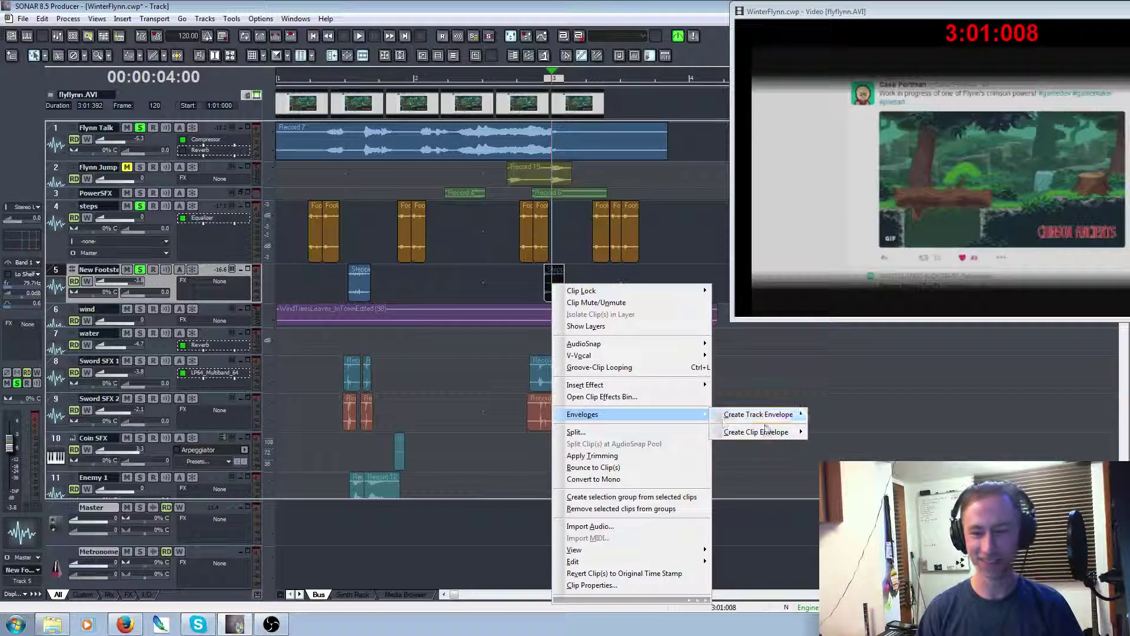
mouse_move(783, 432)
click(833, 437)
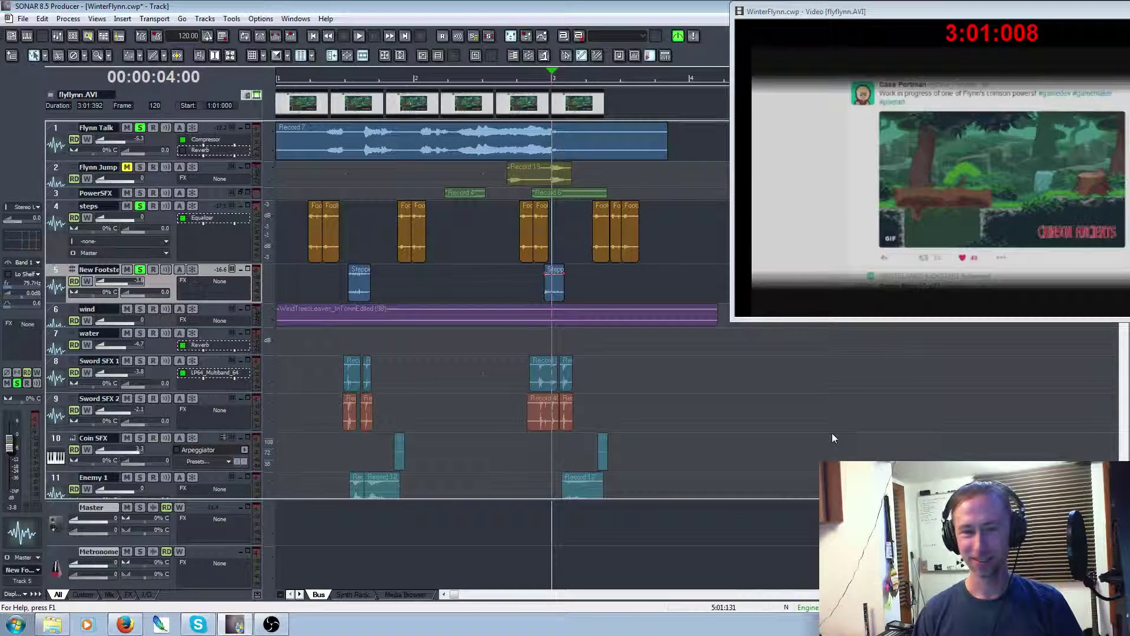
drag(556, 288, 565, 268)
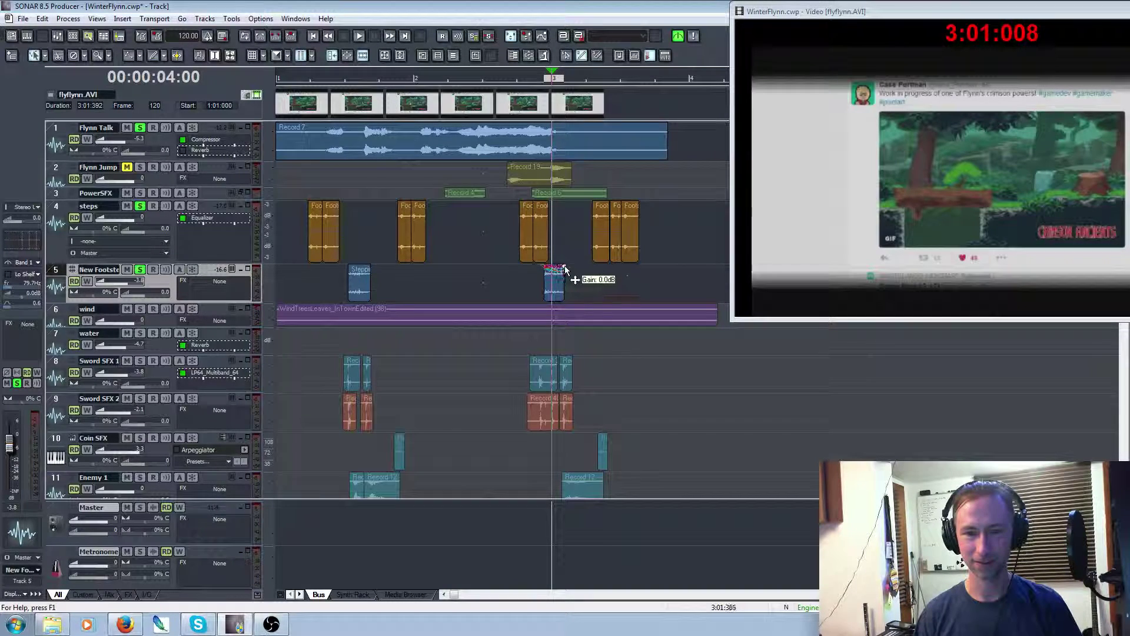
Play the louder New Footsteps clip against the video from 00:00:03:17 and again from 00:00:03:08
click(524, 277)
key(space)
key(space)
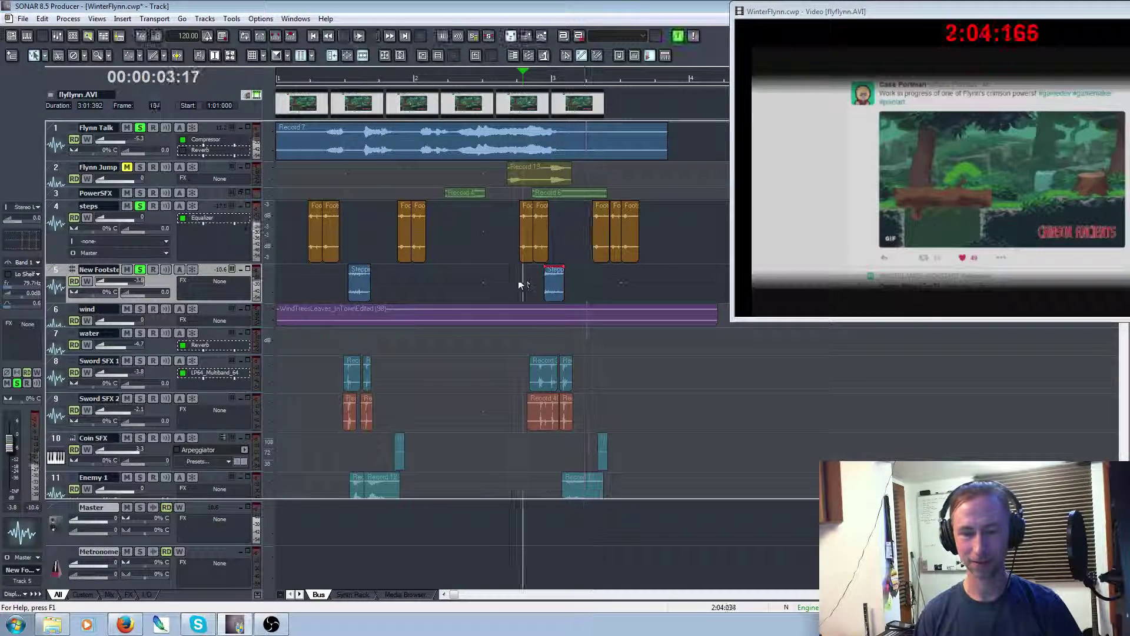
click(491, 281)
key(space)
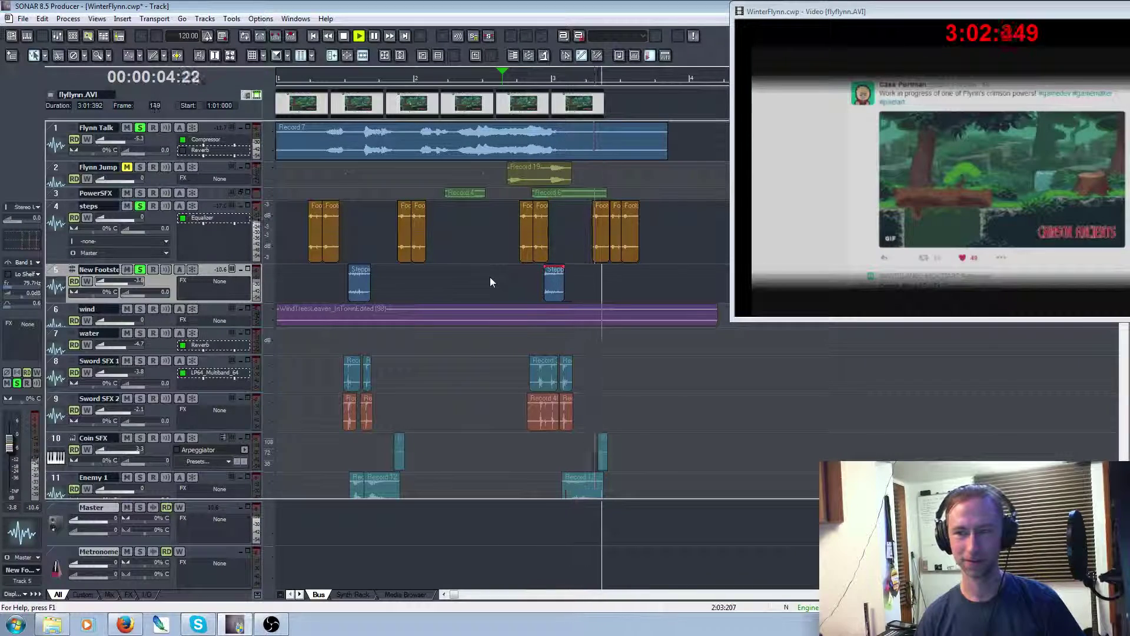
key(space)
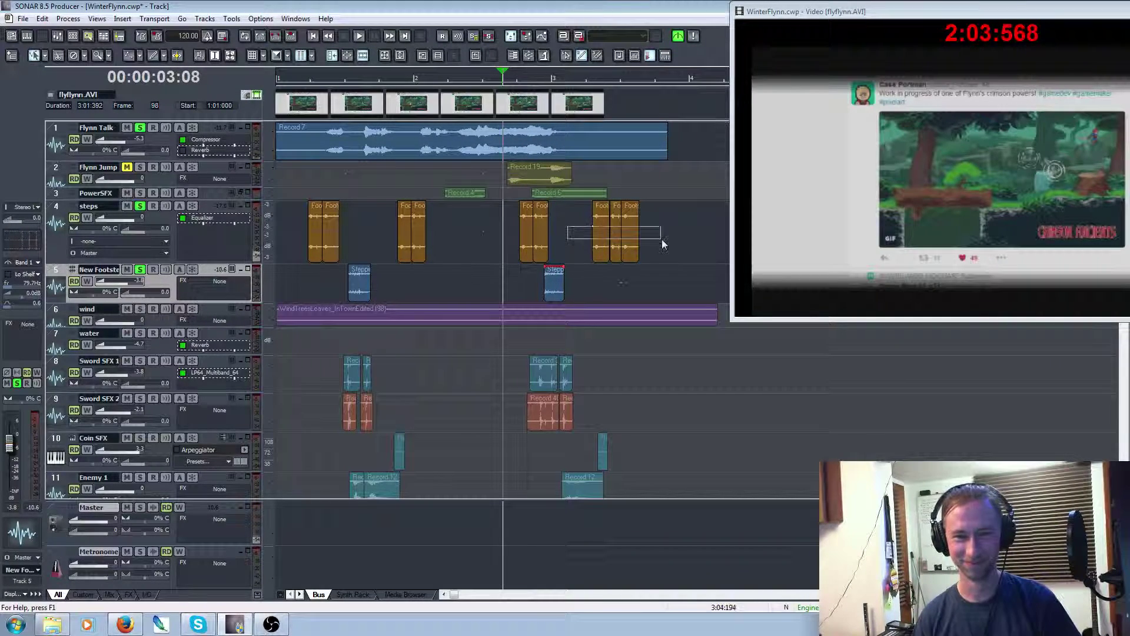
Delete the three steps clips after measure 3 and the two clips just before it
drag(661, 239, 662, 239)
key(Delete)
click(490, 240)
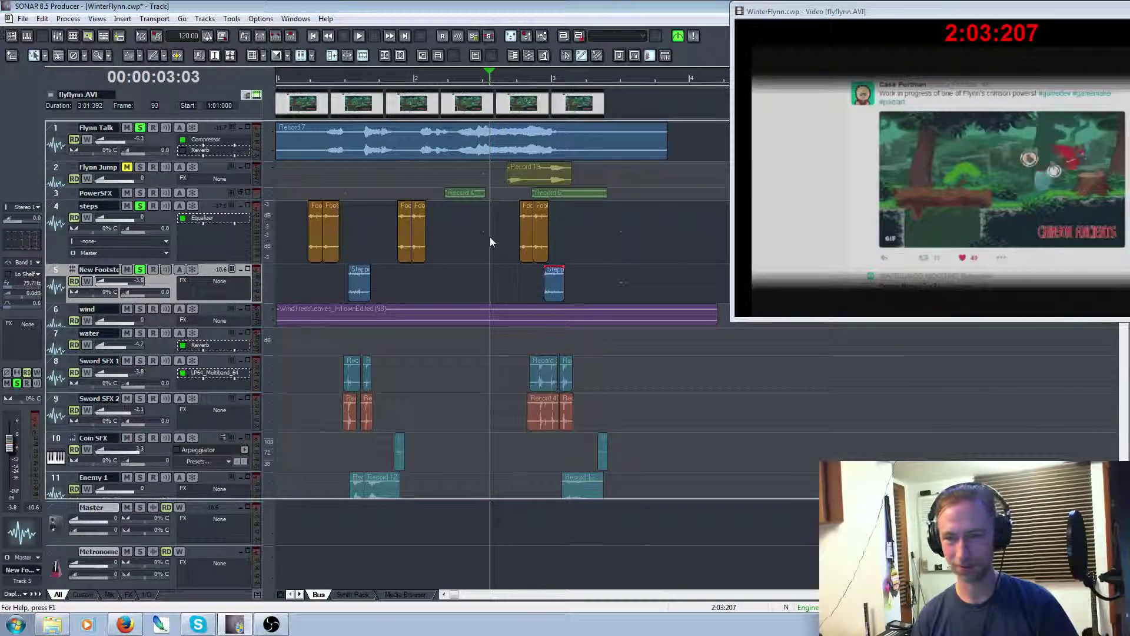
drag(504, 217, 564, 247)
key(Delete)
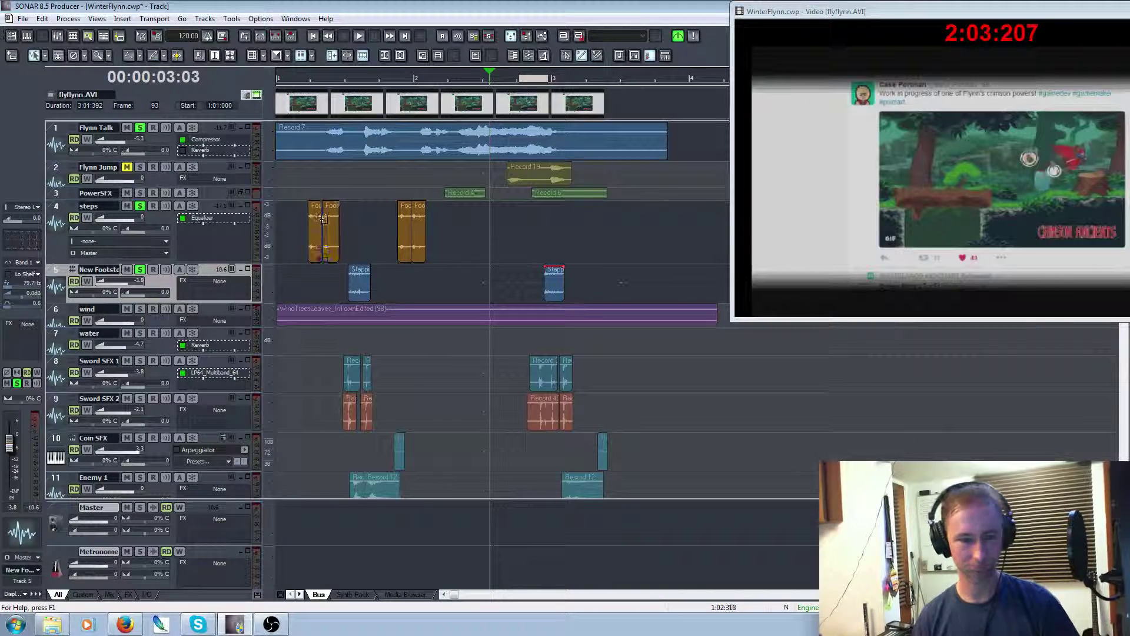
Play the soloed voice and footstep tracks from the start of the project
key(w)
key(space)
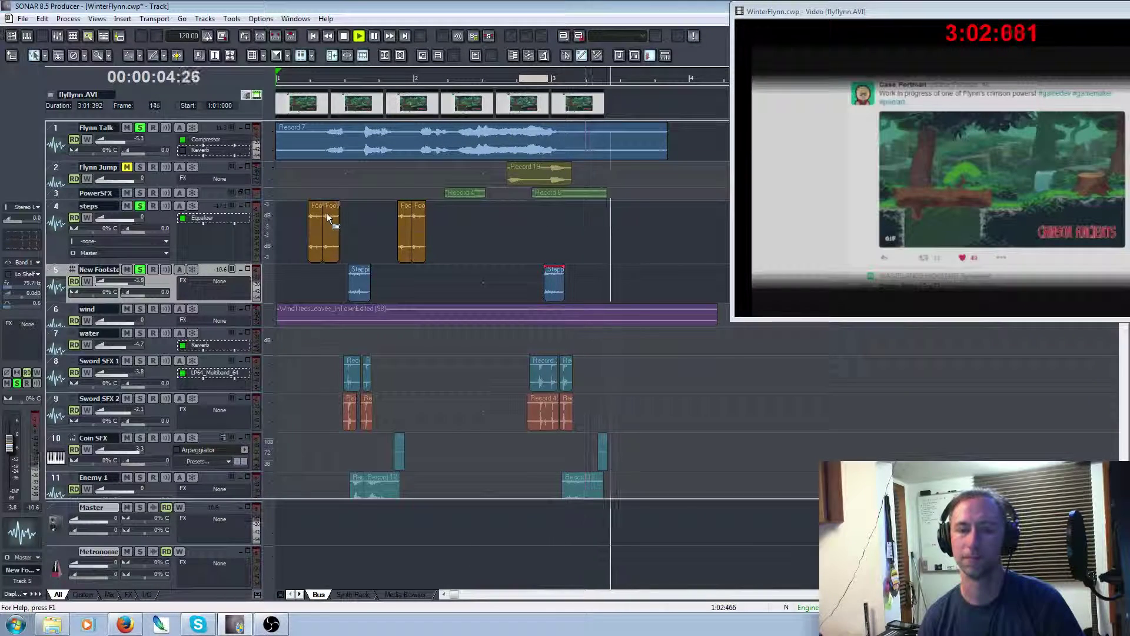
key(space)
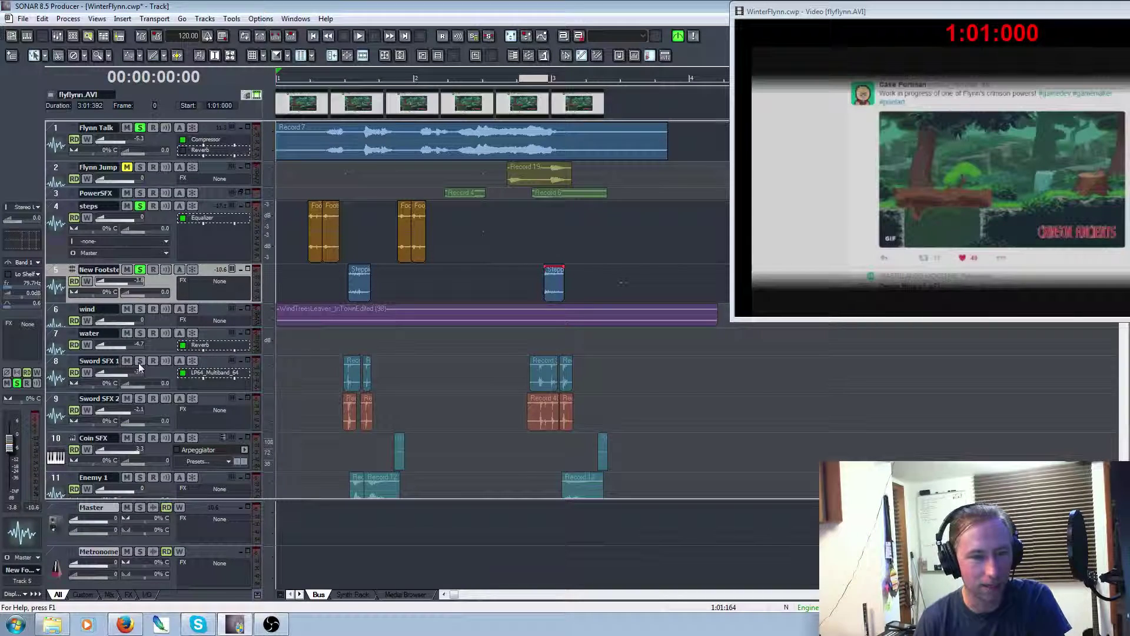
Solo Sword SFX 1 and Sword SFX 2, unsolo New Footsteps, steps and Flynn Talk, and play from the start
click(139, 386)
click(140, 399)
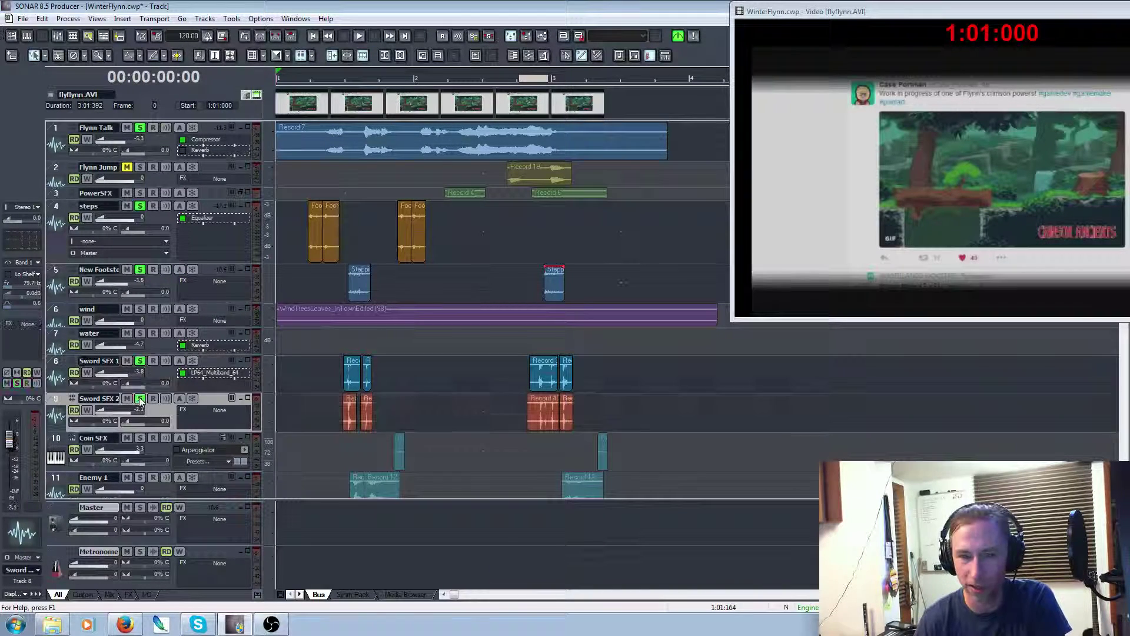
click(140, 269)
click(139, 205)
click(139, 127)
key(space)
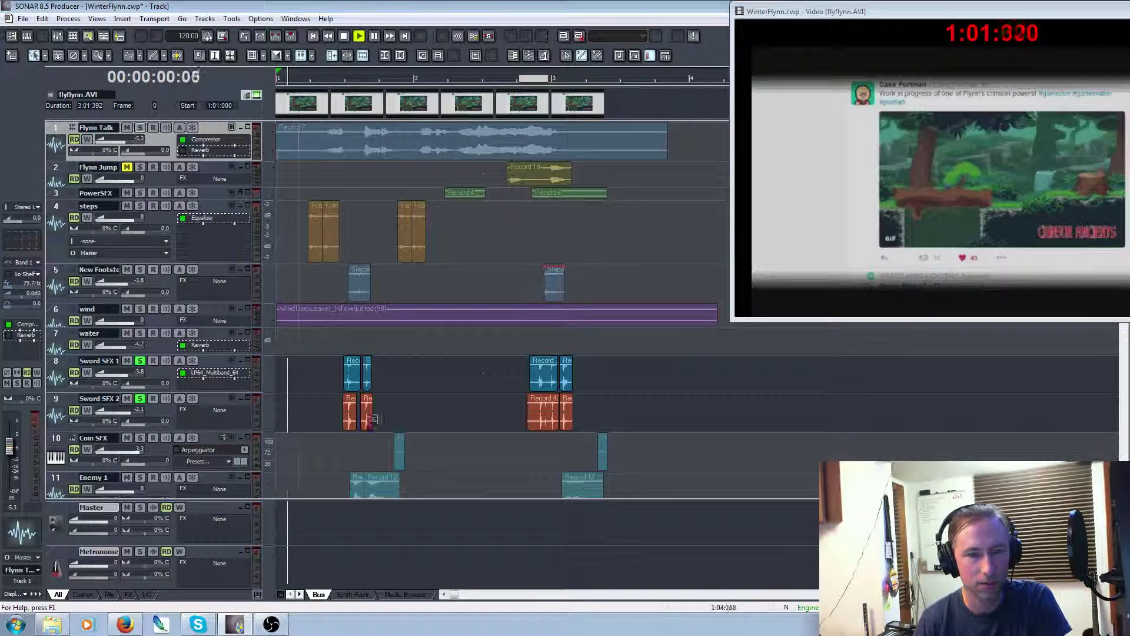
key(space)
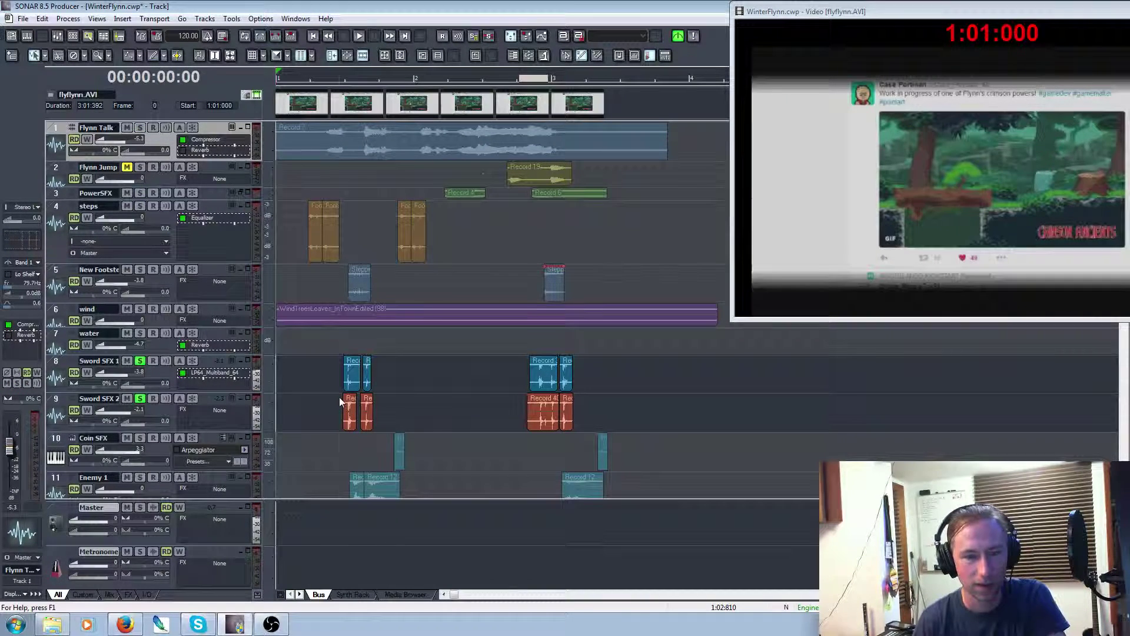
Play the first sword clips against the video from 00:00:00:25 and from 00:00:00:17
click(339, 396)
click(334, 397)
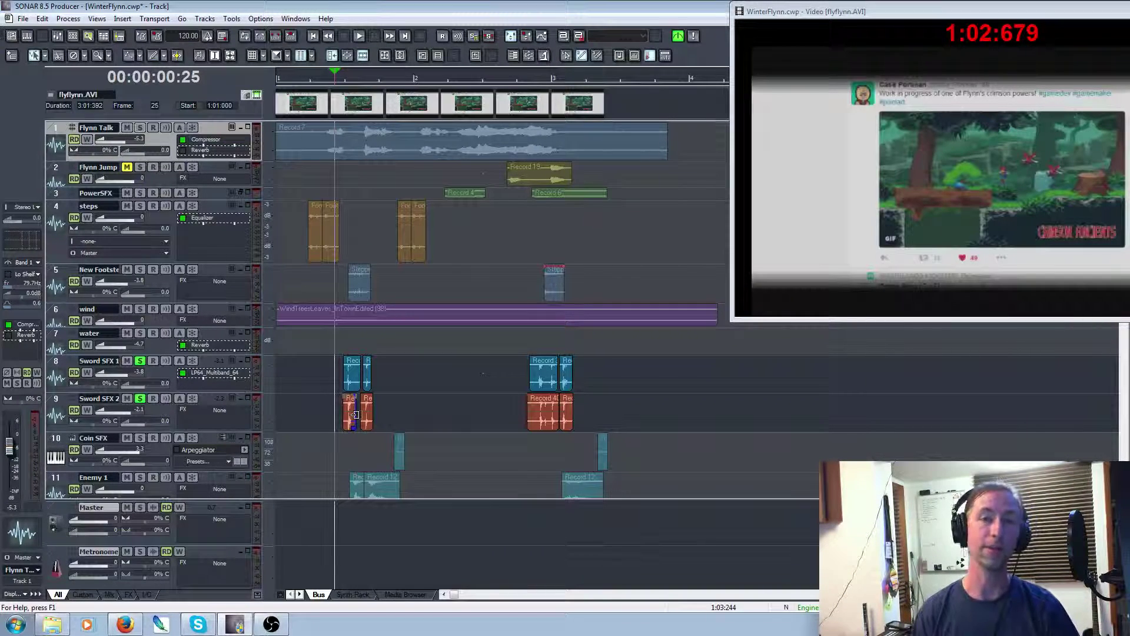
key(space)
key(space)
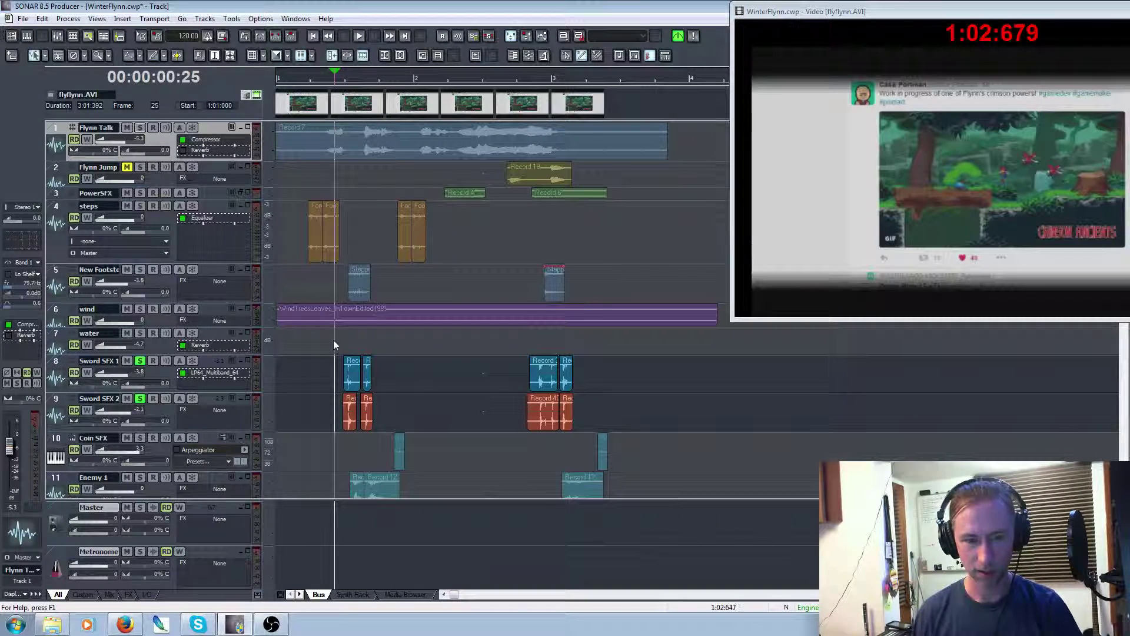
click(316, 345)
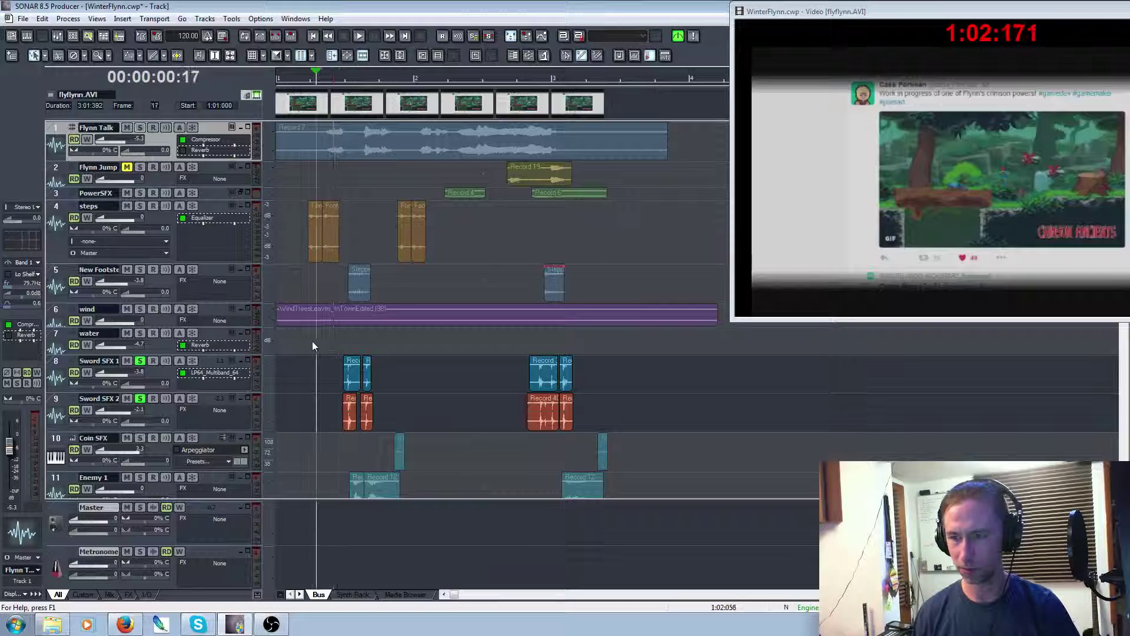
key(space)
key(space)
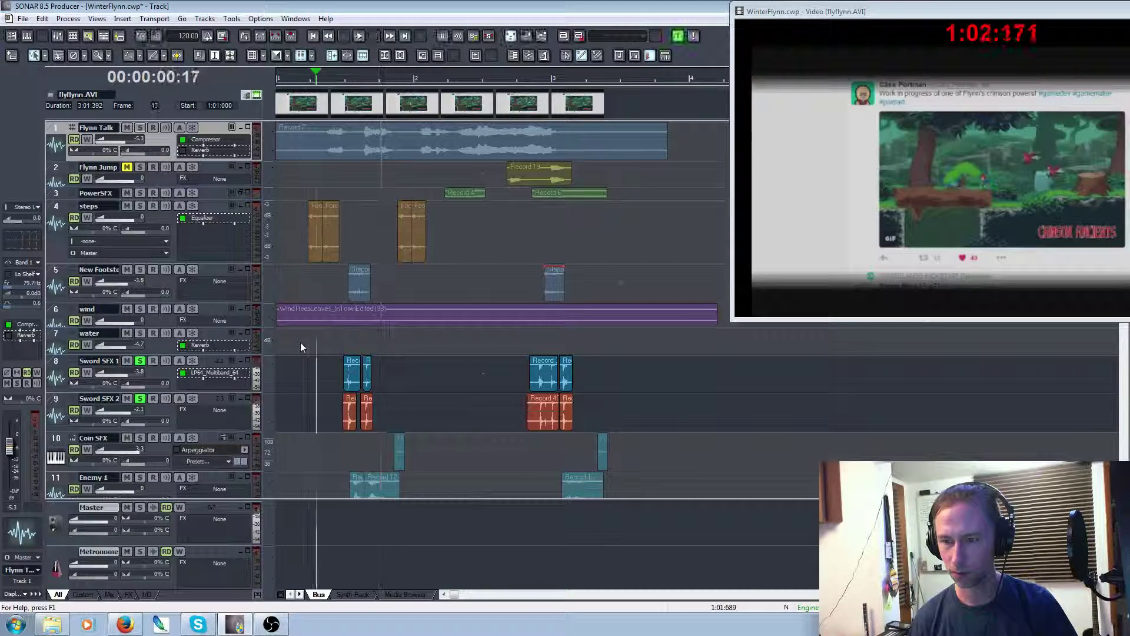
Park the first two clips of both Sword SFX tracks around measure 2 and find the sword swing's frame at 00:00:01:05
drag(318, 350, 406, 470)
click(330, 361)
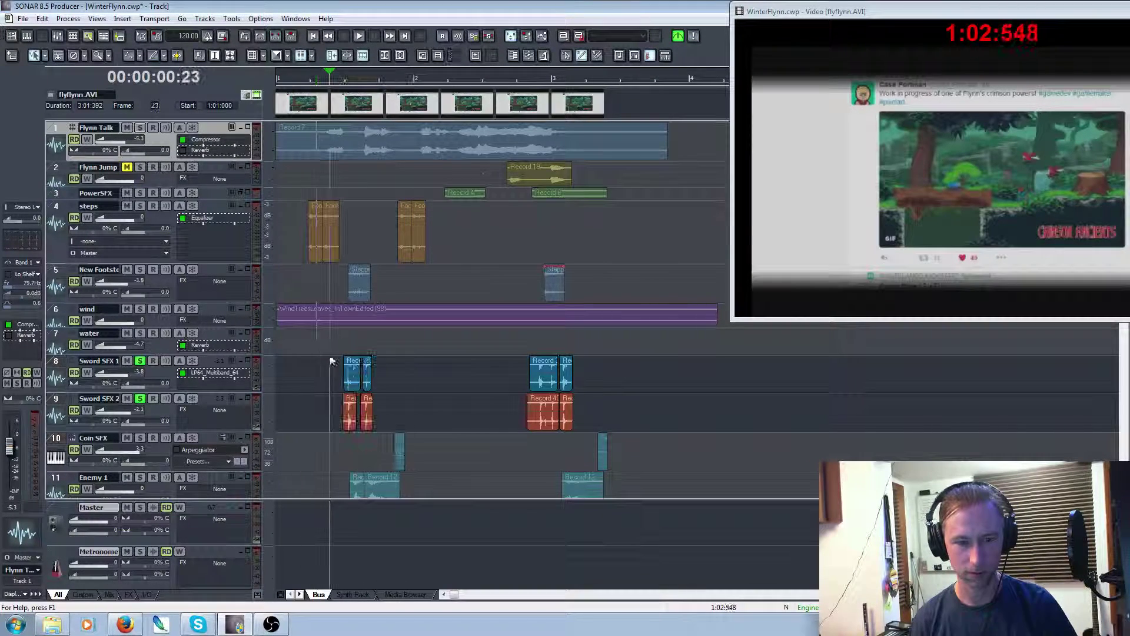
drag(330, 361, 427, 408)
click(330, 383)
click(352, 381)
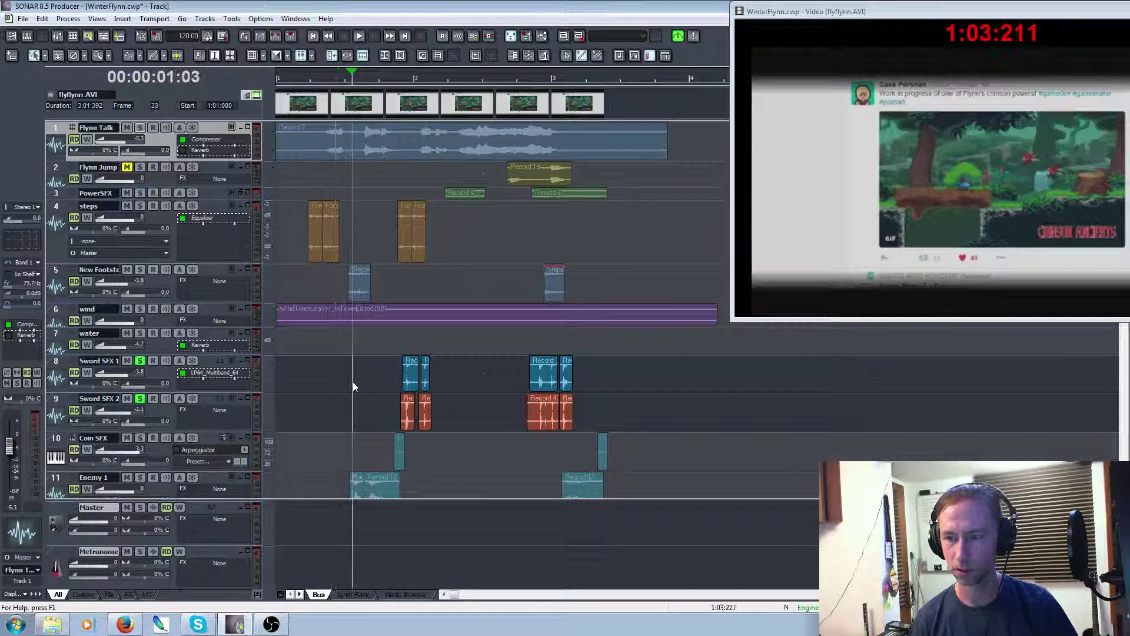
click(357, 383)
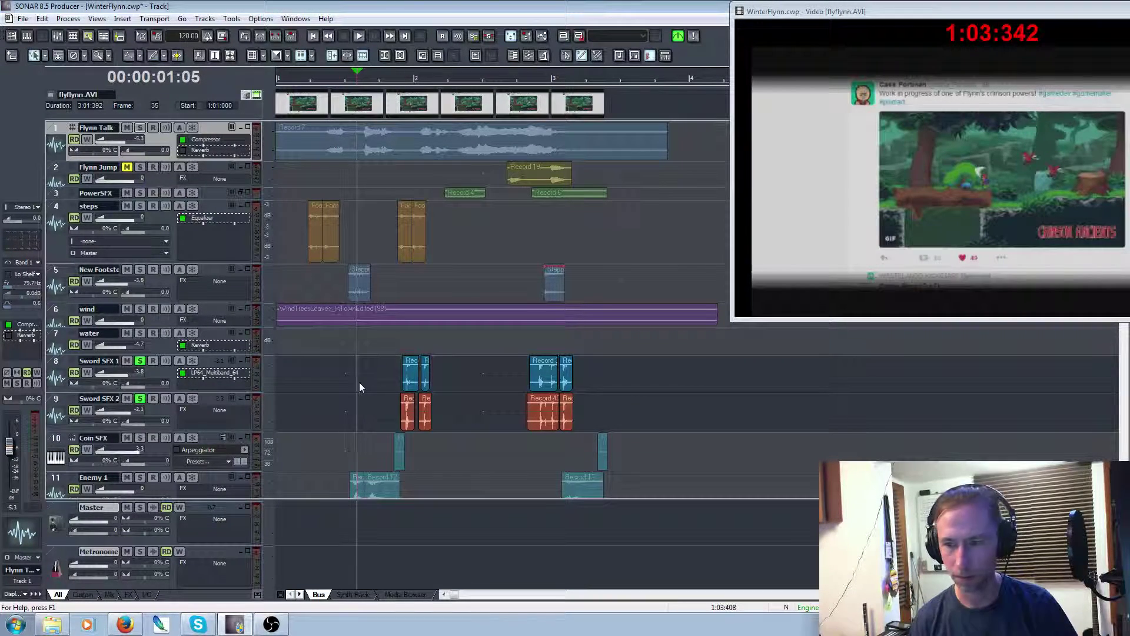
click(359, 383)
Move the parked clips of both Sword SFX tracks to start at about 00:00:01:05 and play them from 00:00:00:15
drag(386, 360, 360, 407)
click(312, 383)
key(space)
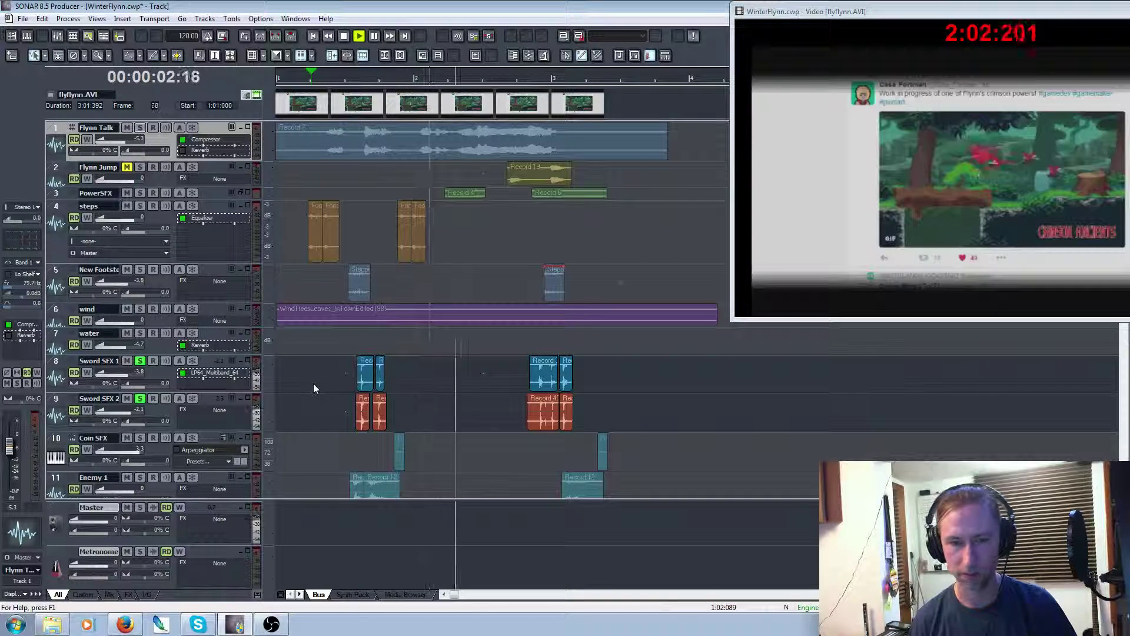
key(space)
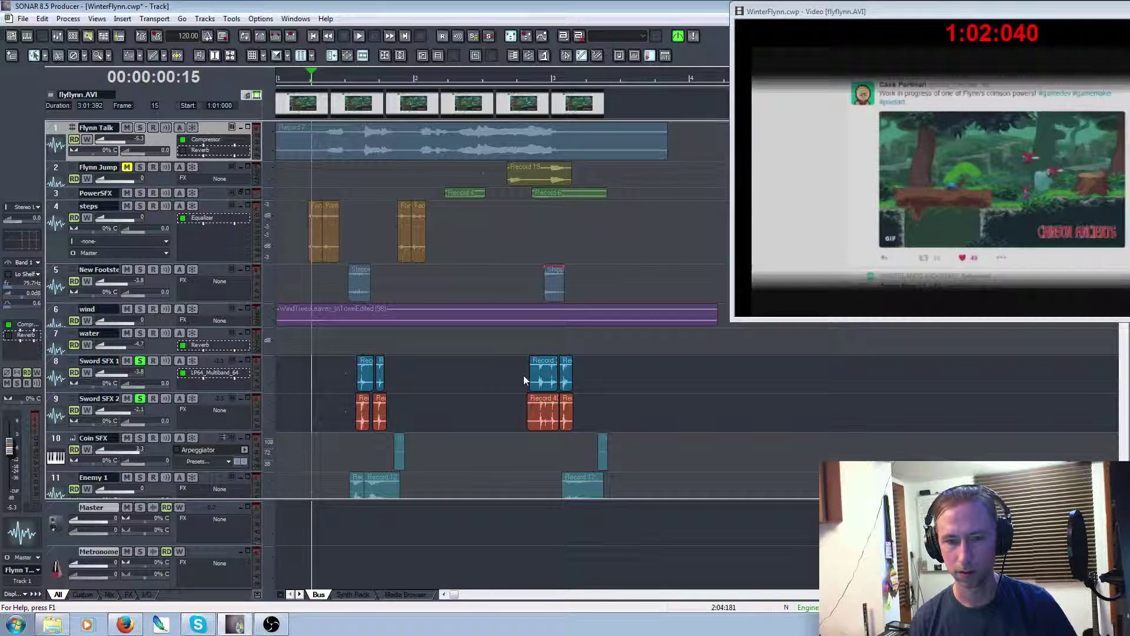
Find the next sword swing's frame at 00:00:02:25 and move the longer clips of both Sword SFX tracks there from before measure 3
click(522, 337)
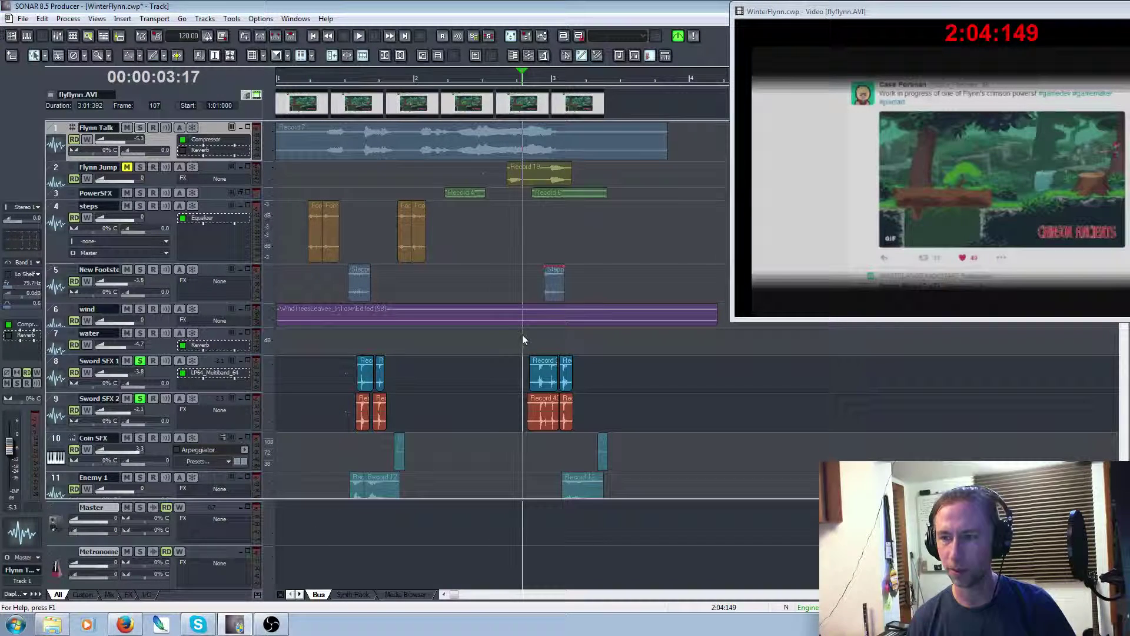
drag(523, 336, 464, 345)
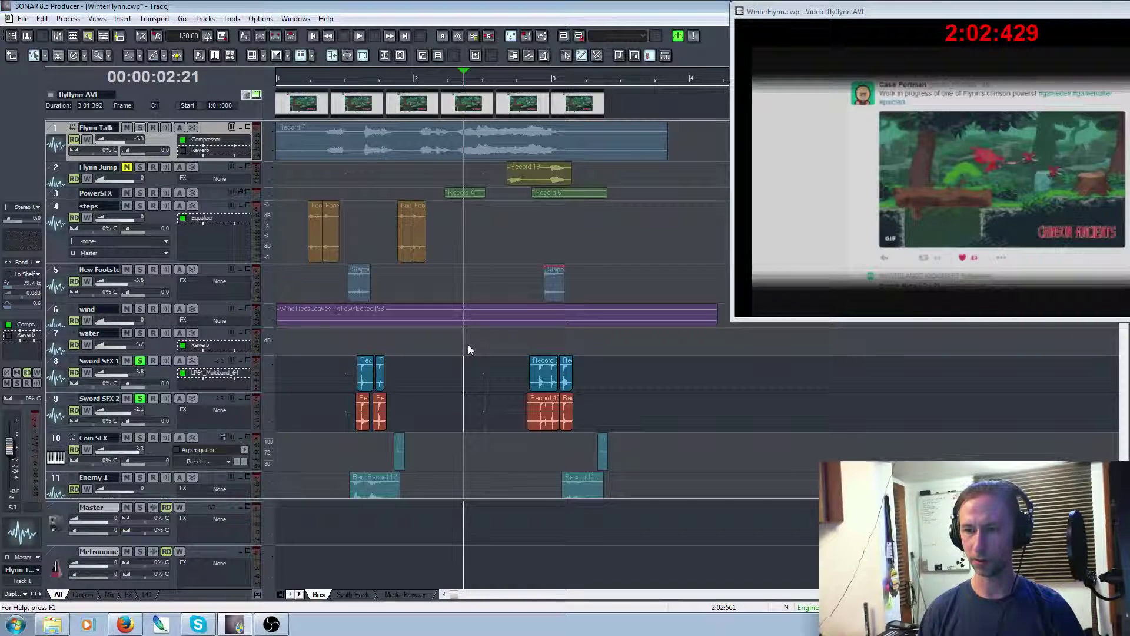
click(474, 344)
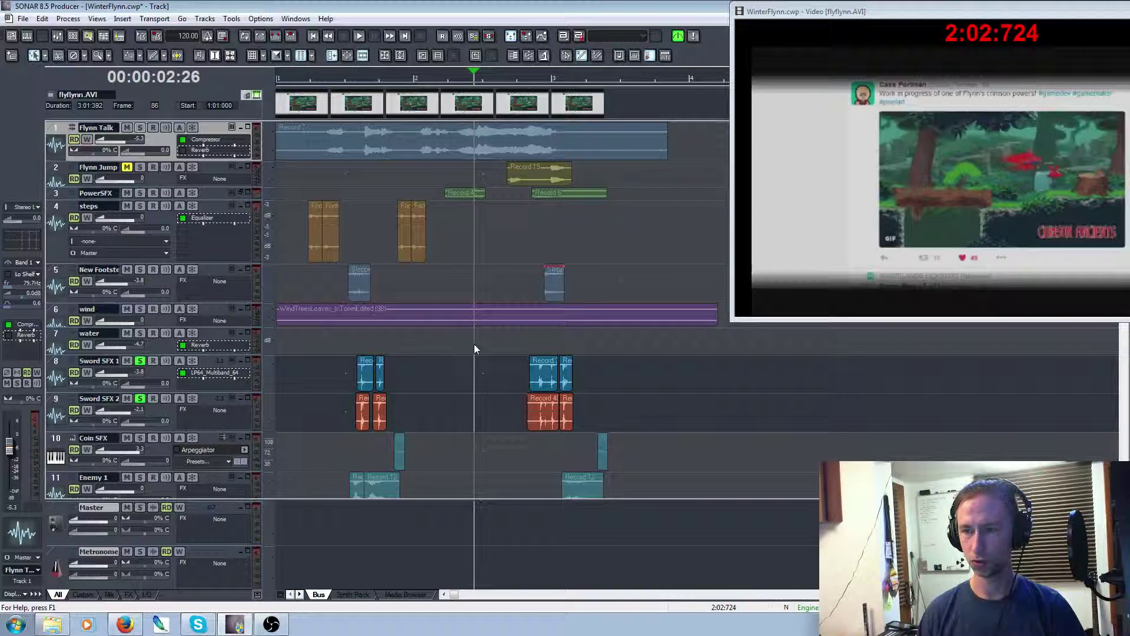
click(472, 345)
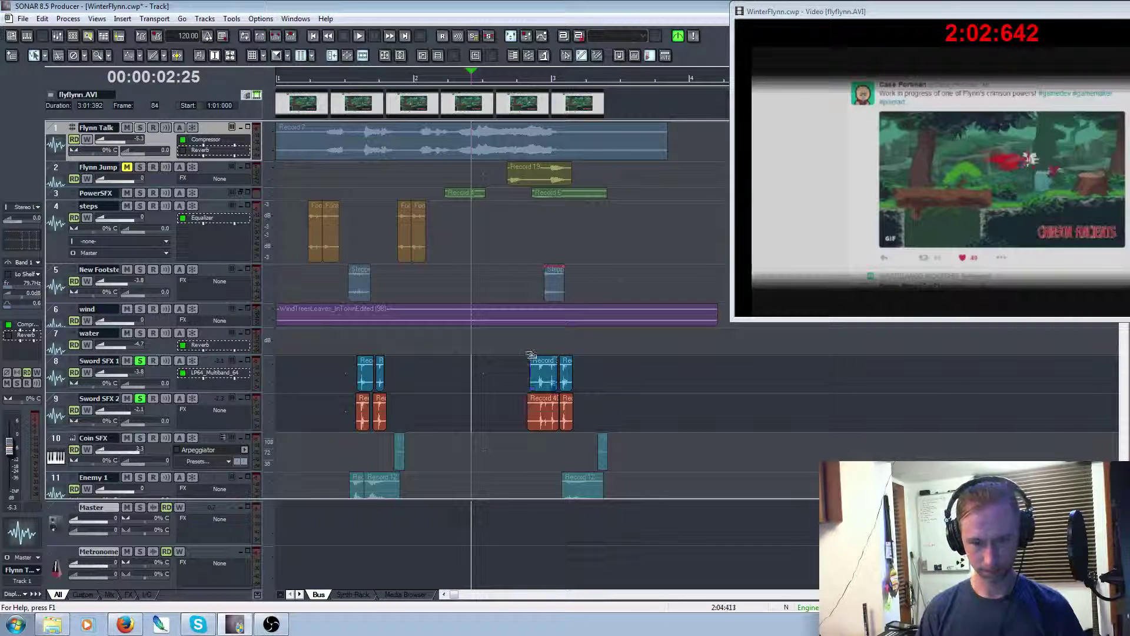
drag(510, 340, 556, 432)
drag(546, 383, 478, 383)
Play the moved sword clips from 00:00:02:11 and delete the last clip on both Sword SFX tracks
click(442, 362)
key(space)
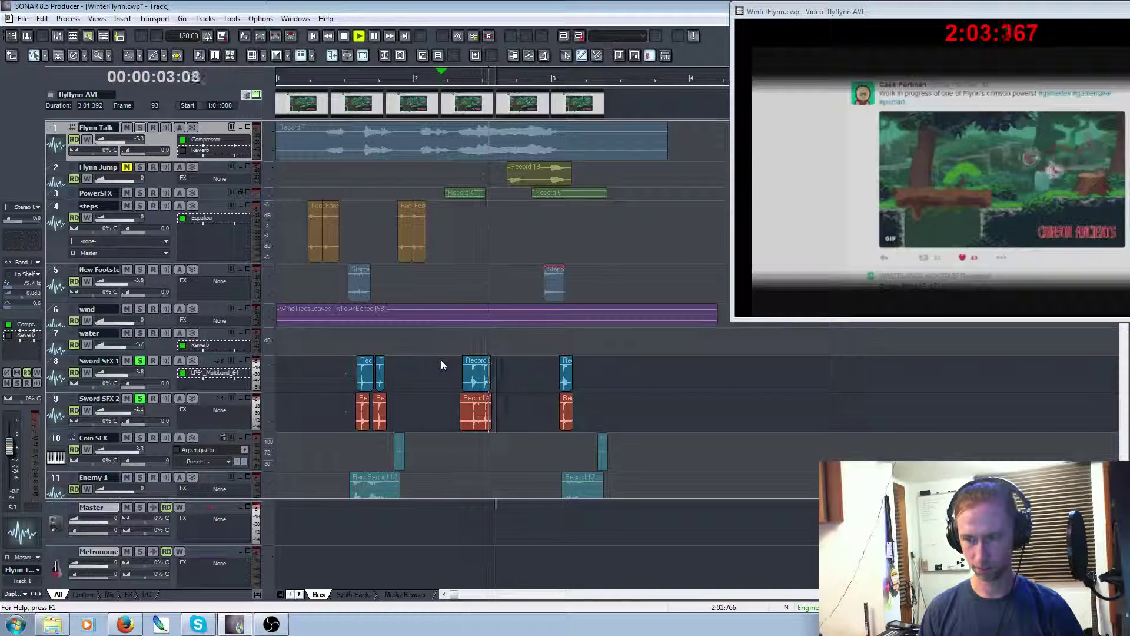
key(space)
drag(548, 368, 582, 430)
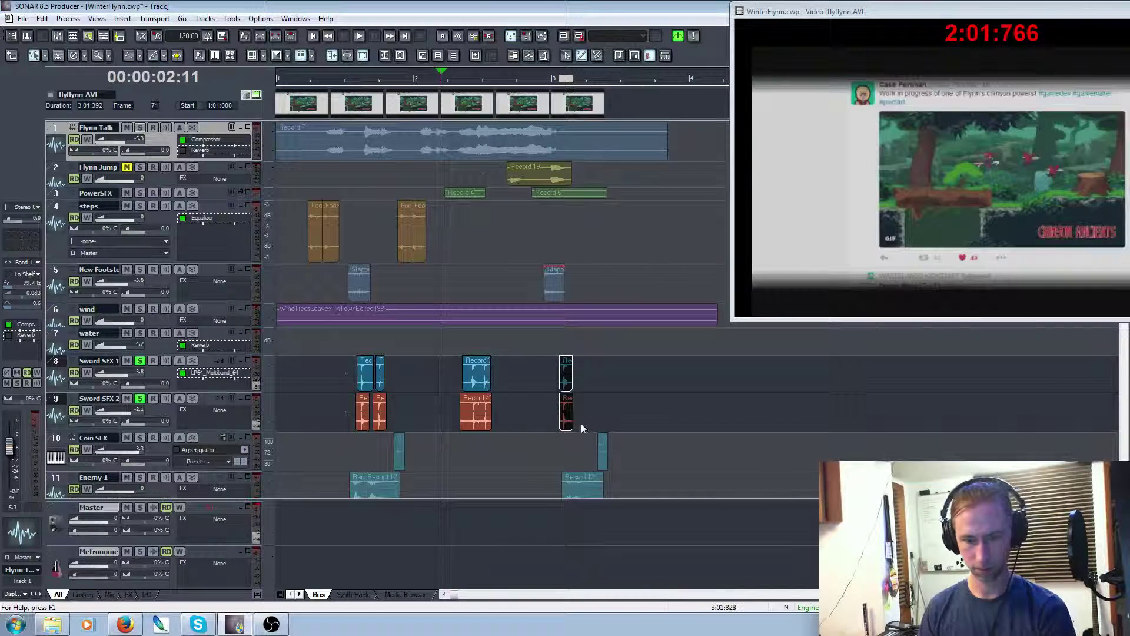
key(Delete)
Solo track 14 as well and play its clip against the video from 00:00:03:19
scroll(365, 412, down, 3)
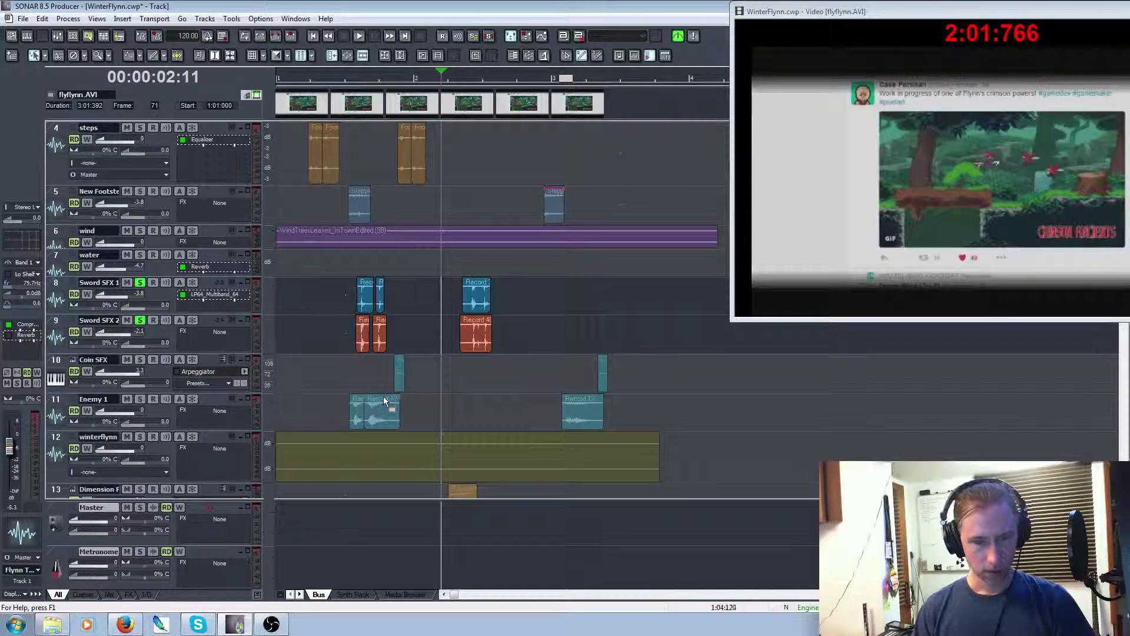
scroll(383, 401, down, 3)
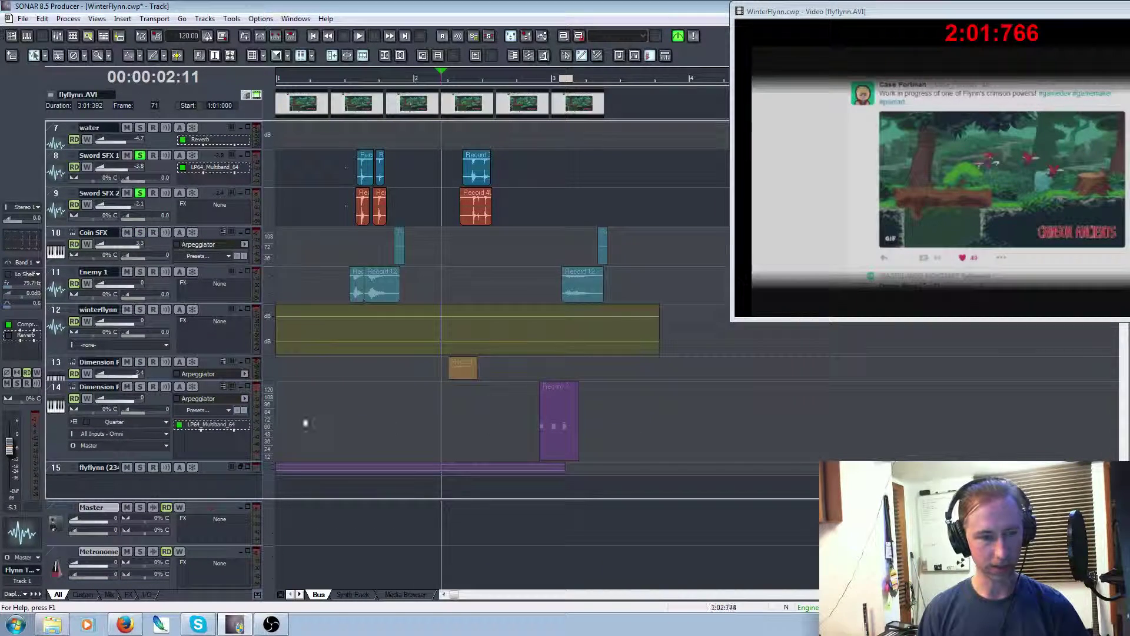
click(139, 386)
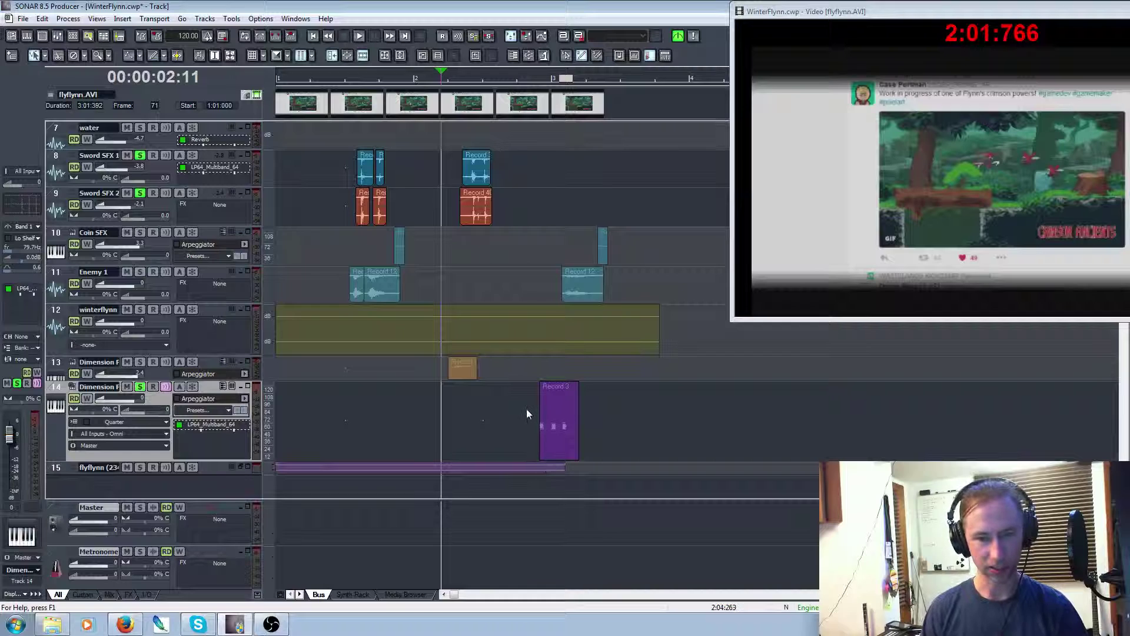
click(527, 412)
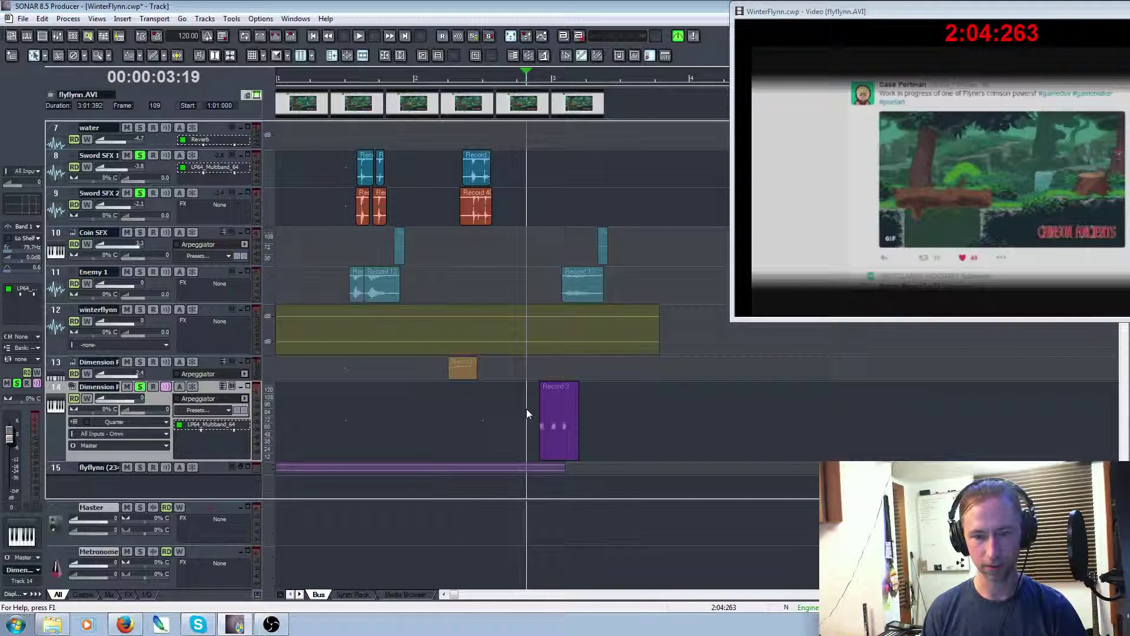
key(space)
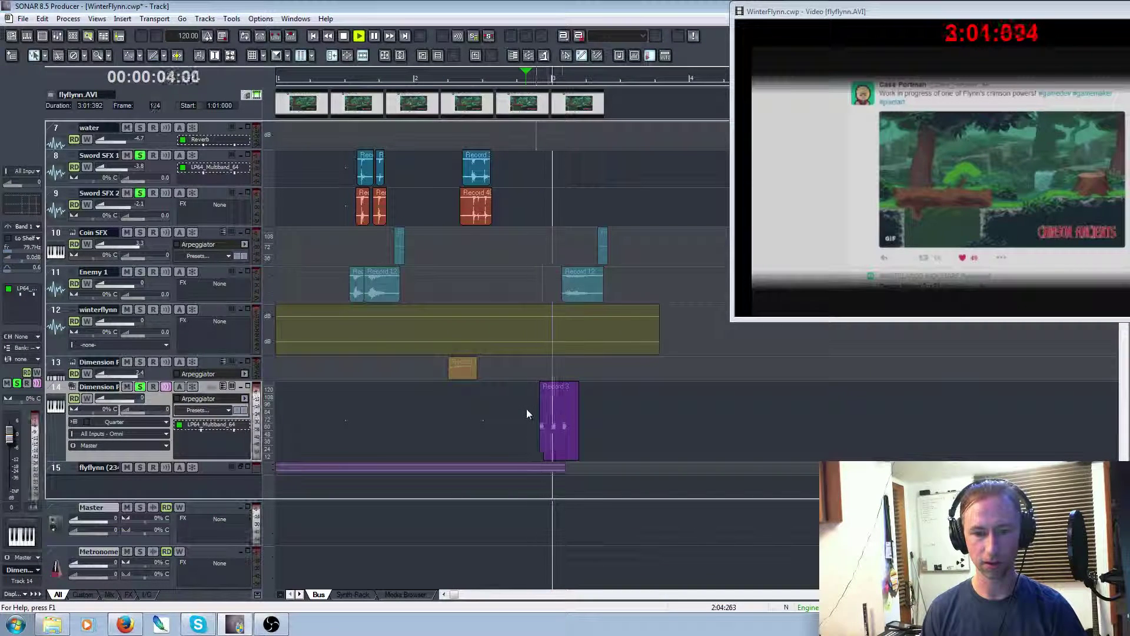
key(space)
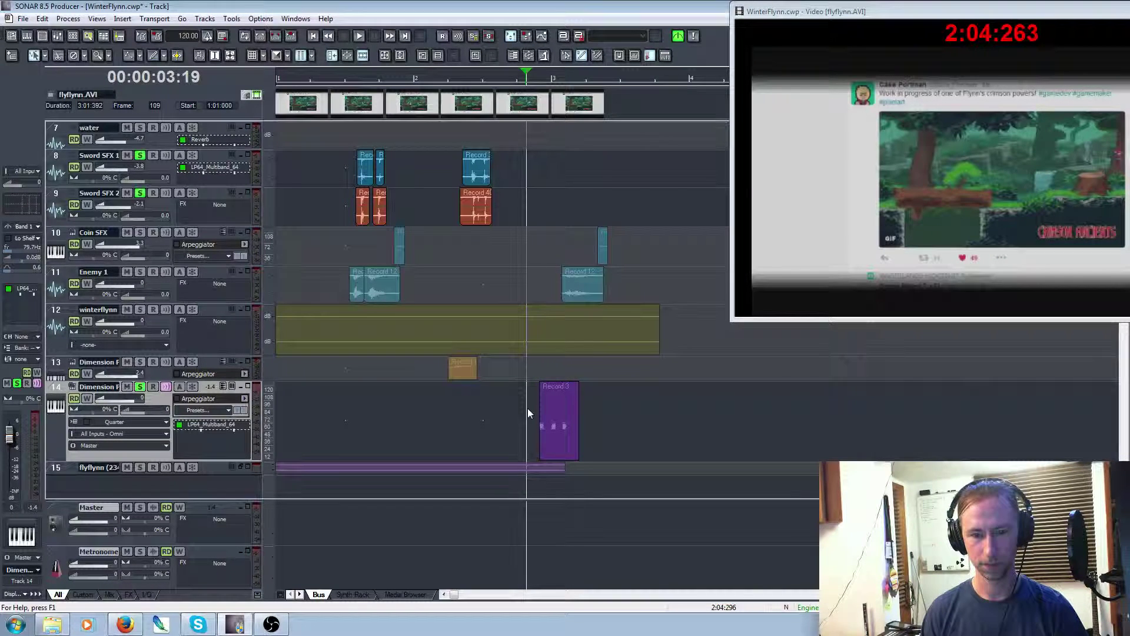
Delete the last of the three chords in track 14's clip in the Piano Roll and return to the track view
double_click(555, 409)
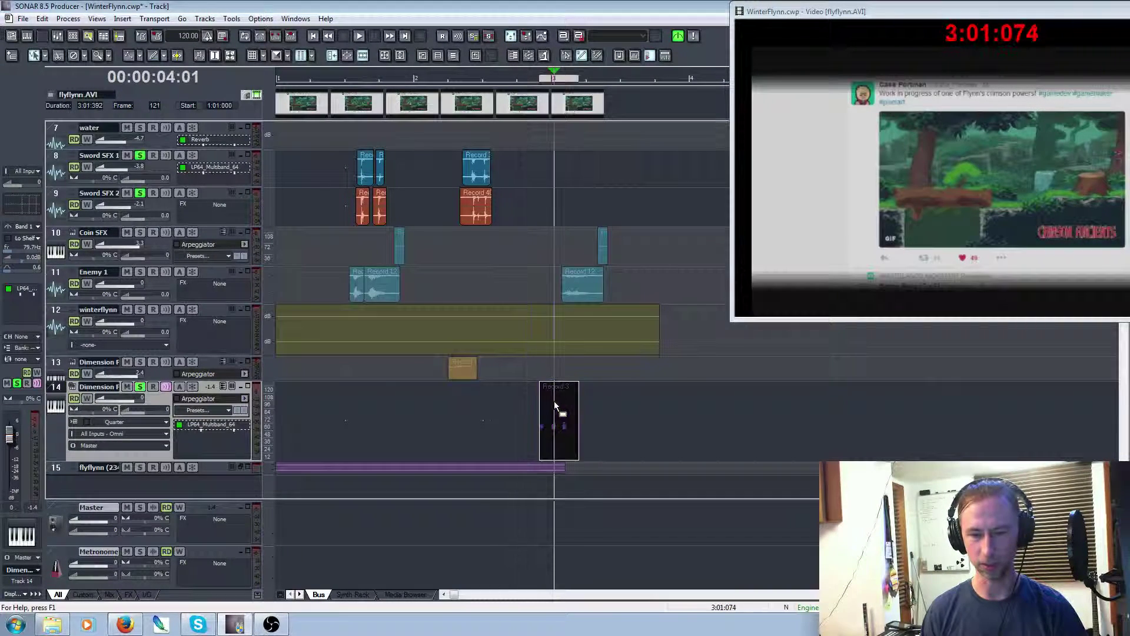
drag(173, 224, 155, 368)
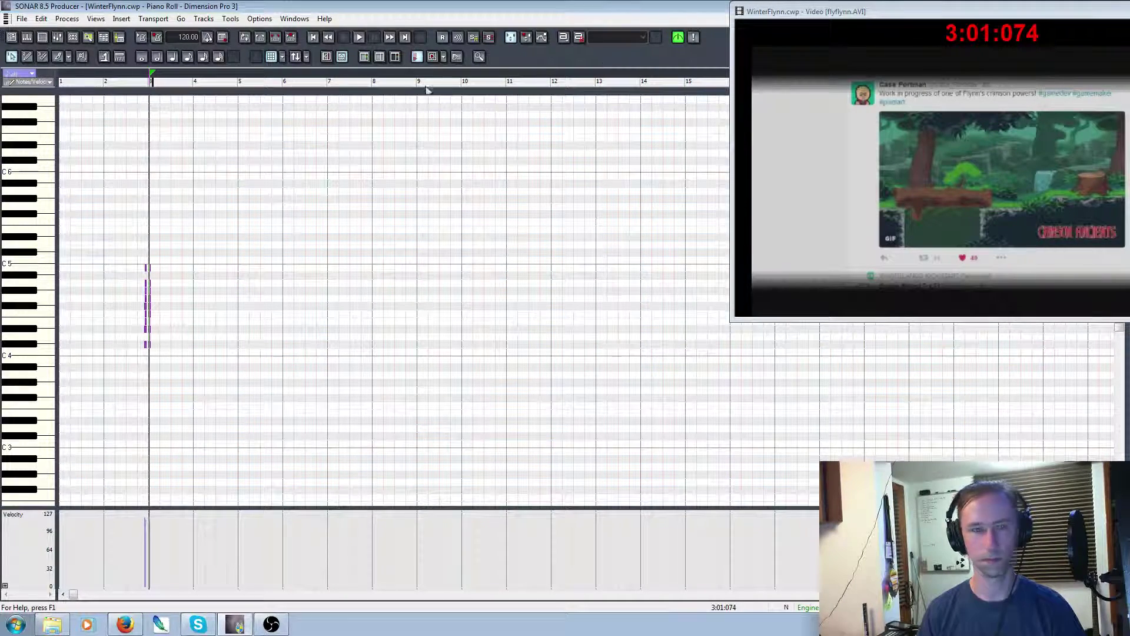
double_click(835, 4)
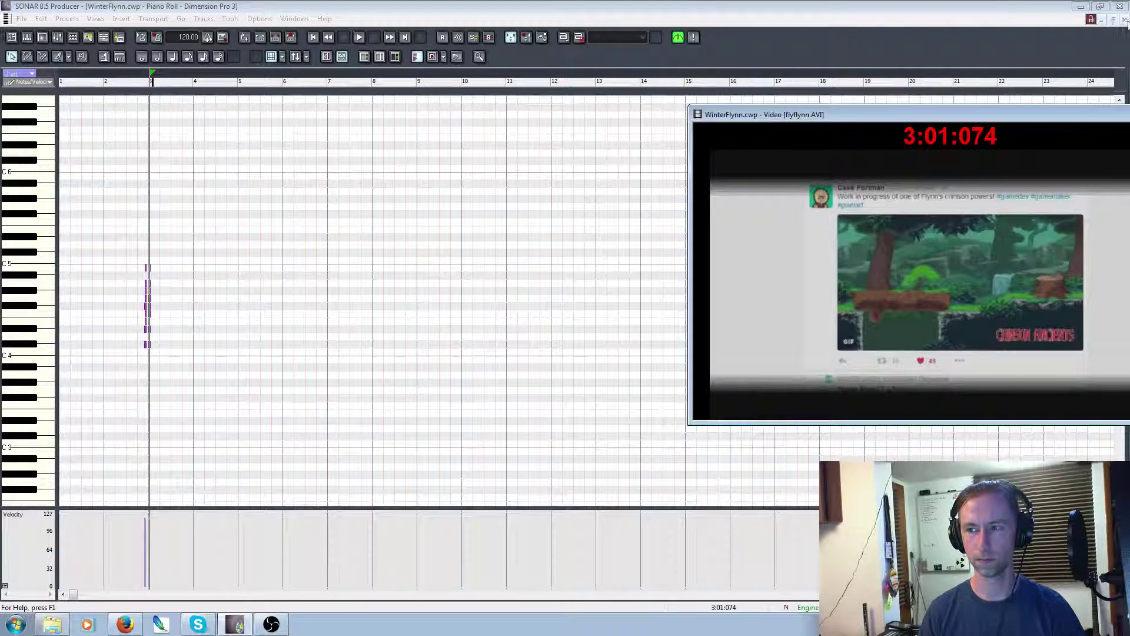
click(1125, 19)
drag(913, 113, 963, 15)
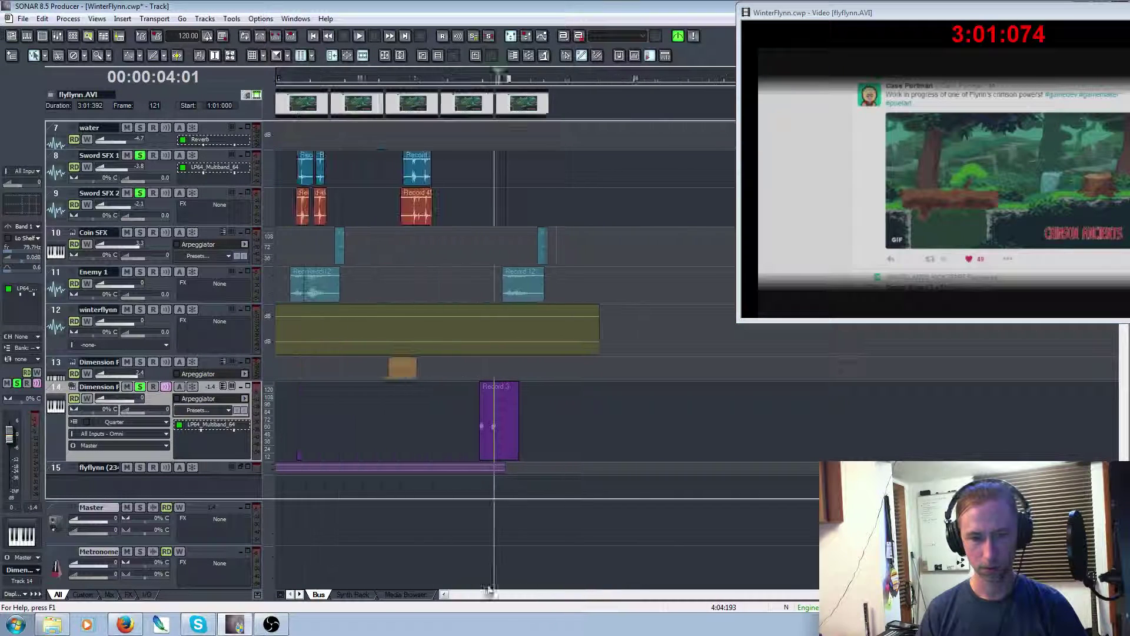
click(455, 596)
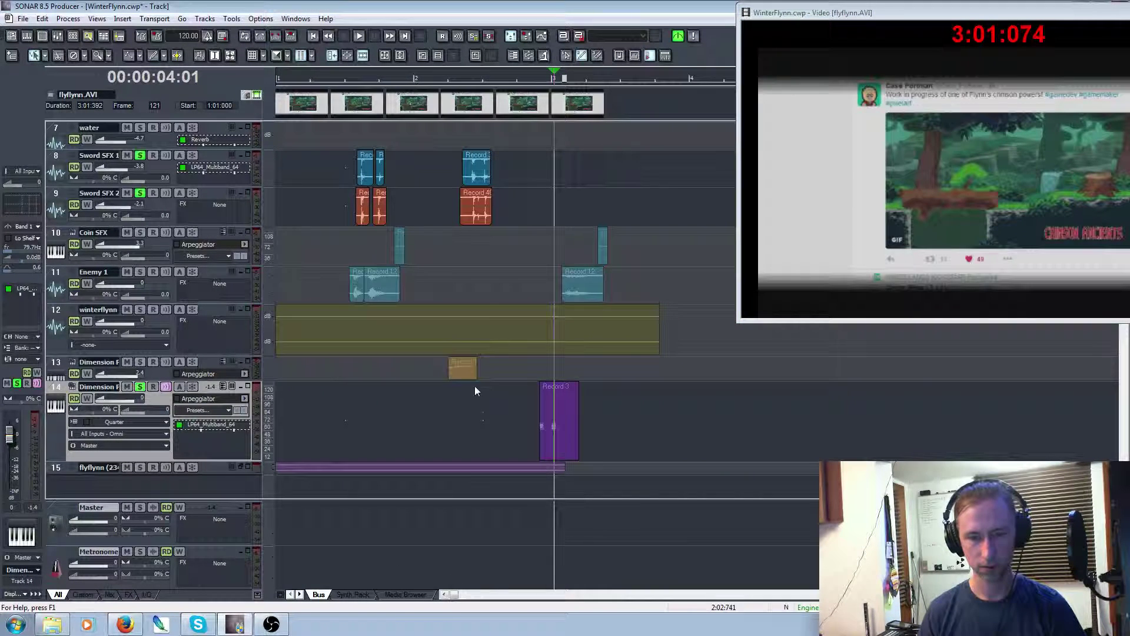
Move track 14's clip to start at about 00:00:02:25 and play it with the sword clips from 00:00:02:11
click(490, 397)
drag(547, 412, 479, 412)
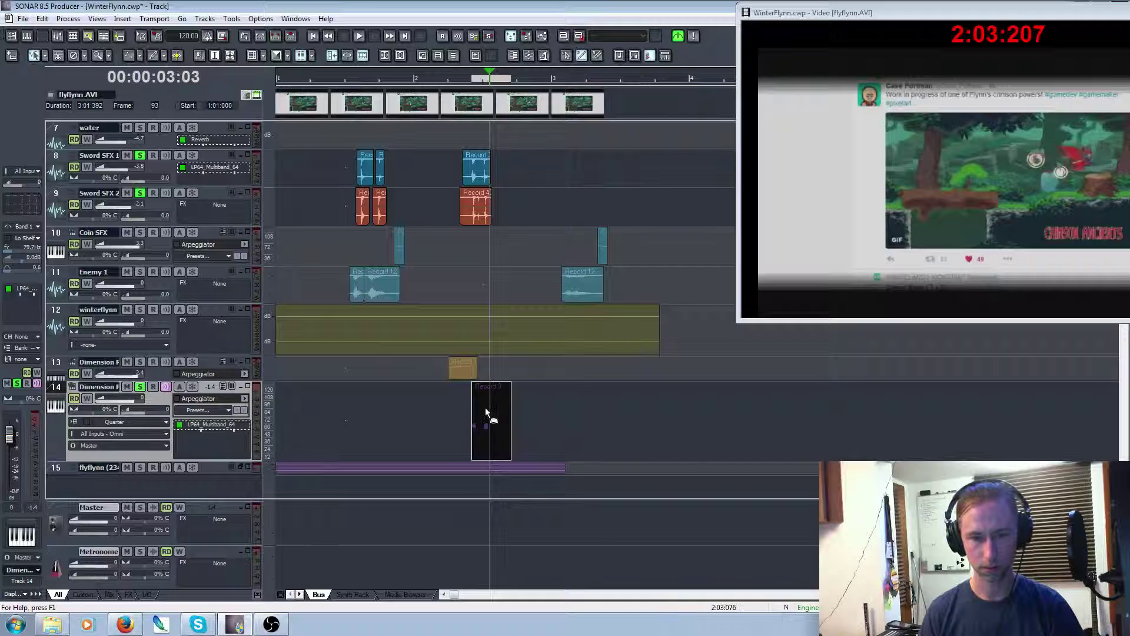
click(465, 409)
click(475, 229)
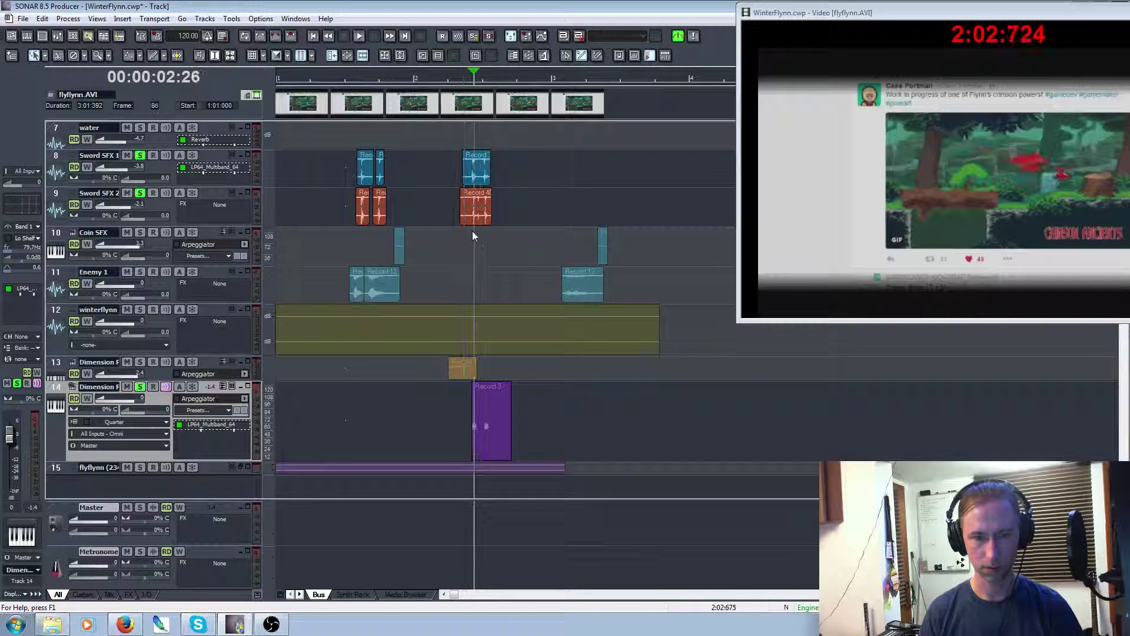
click(472, 231)
click(440, 421)
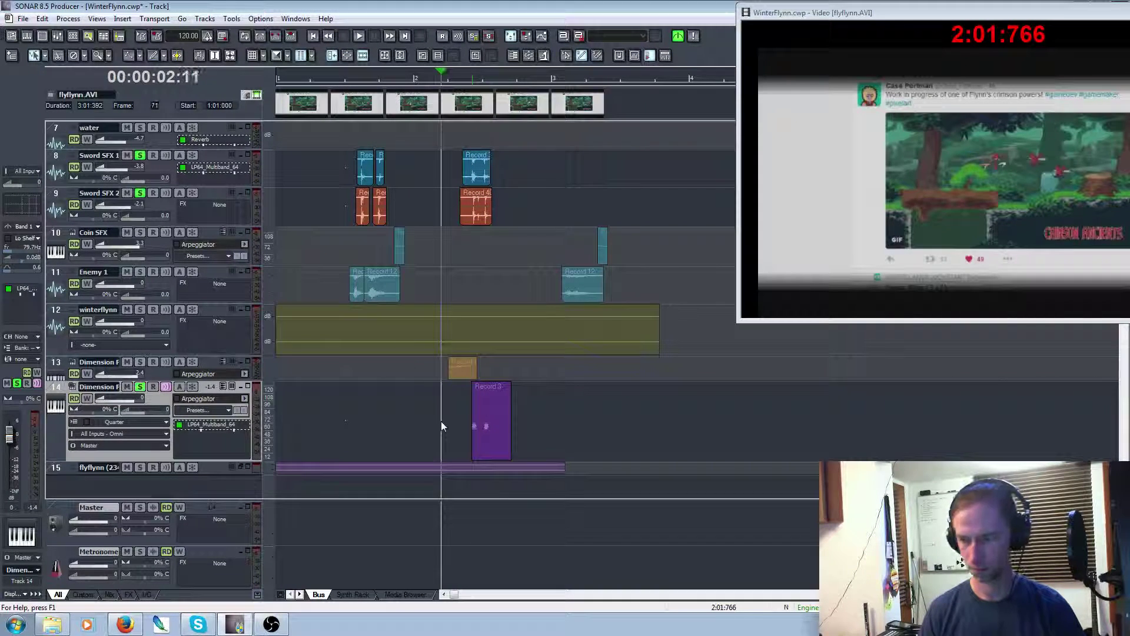
key(space)
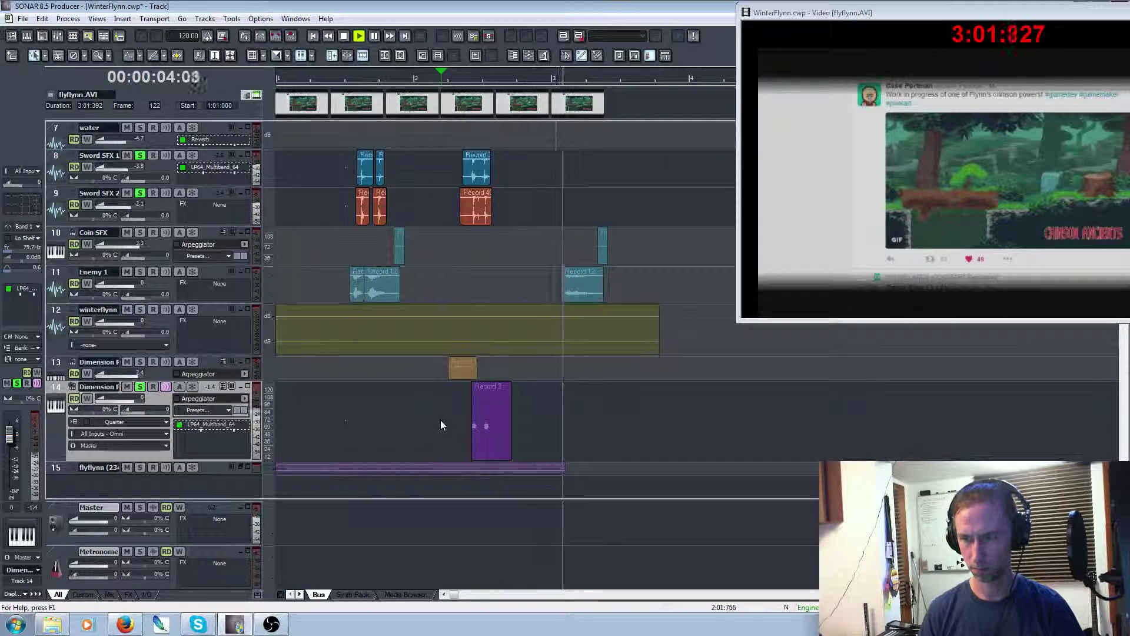
key(space)
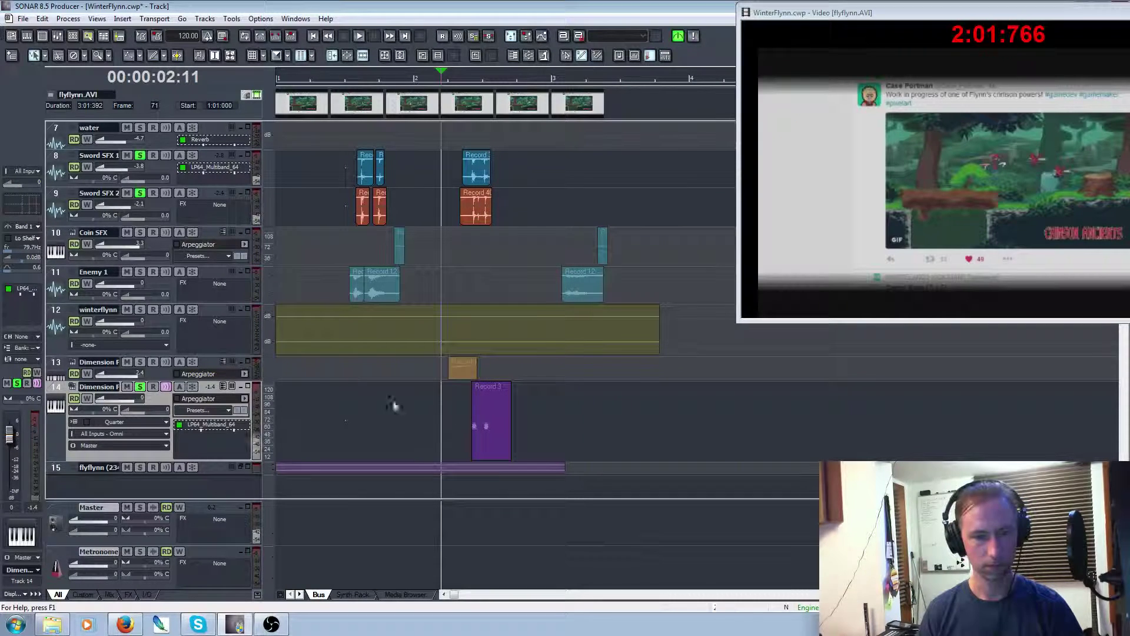
Solo the Enemy 1 track and take track 14 and both Sword SFX tracks out of solo
click(140, 387)
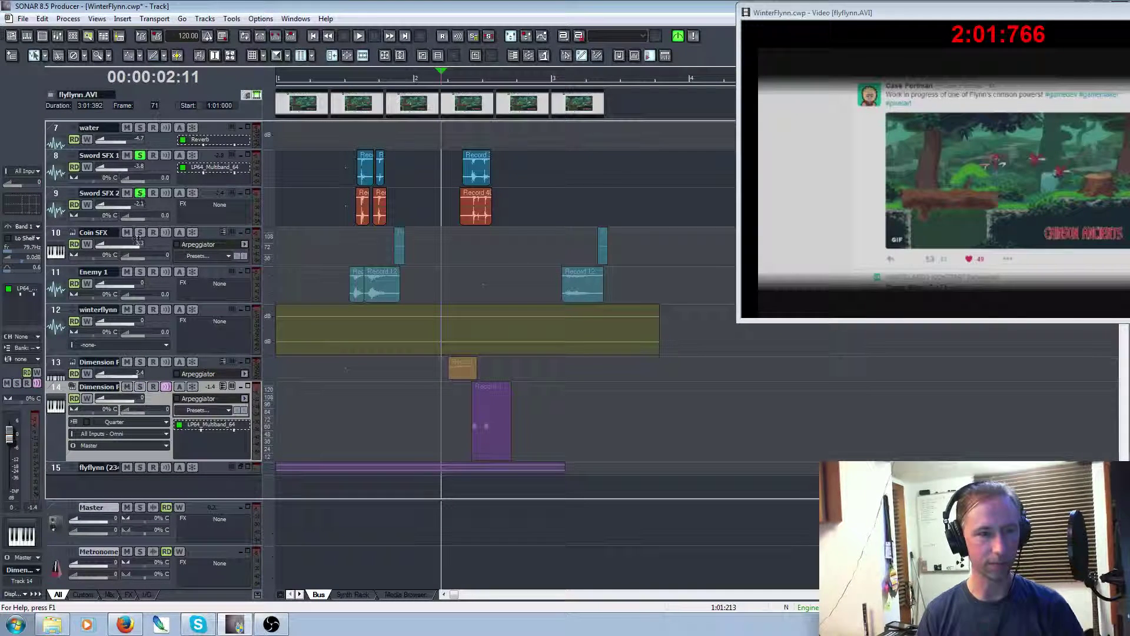
click(140, 272)
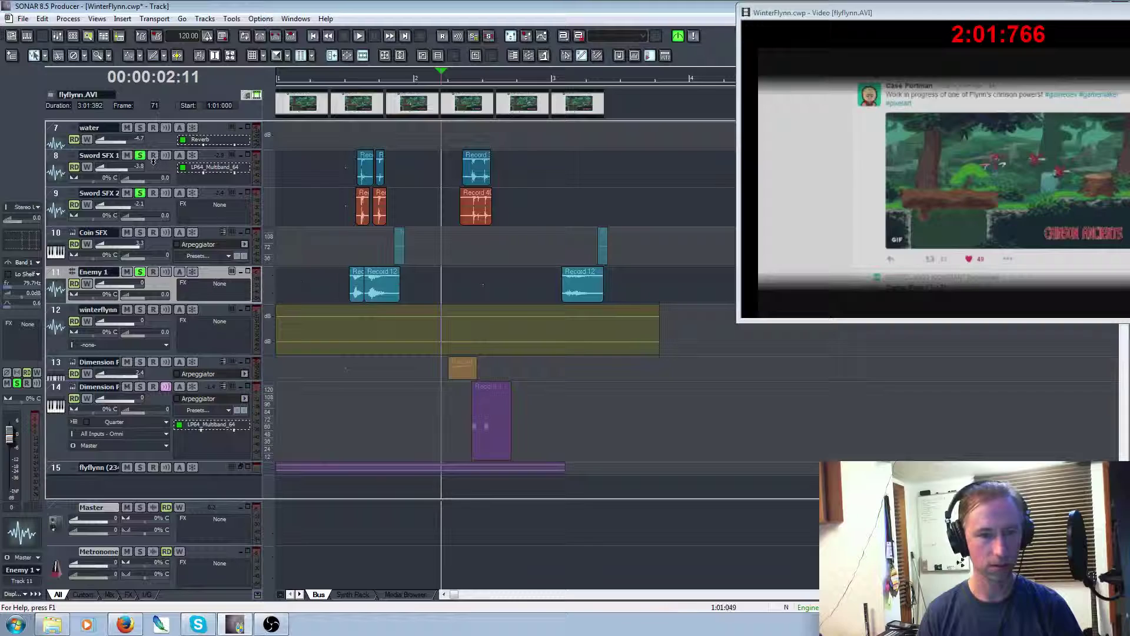
click(140, 193)
click(140, 155)
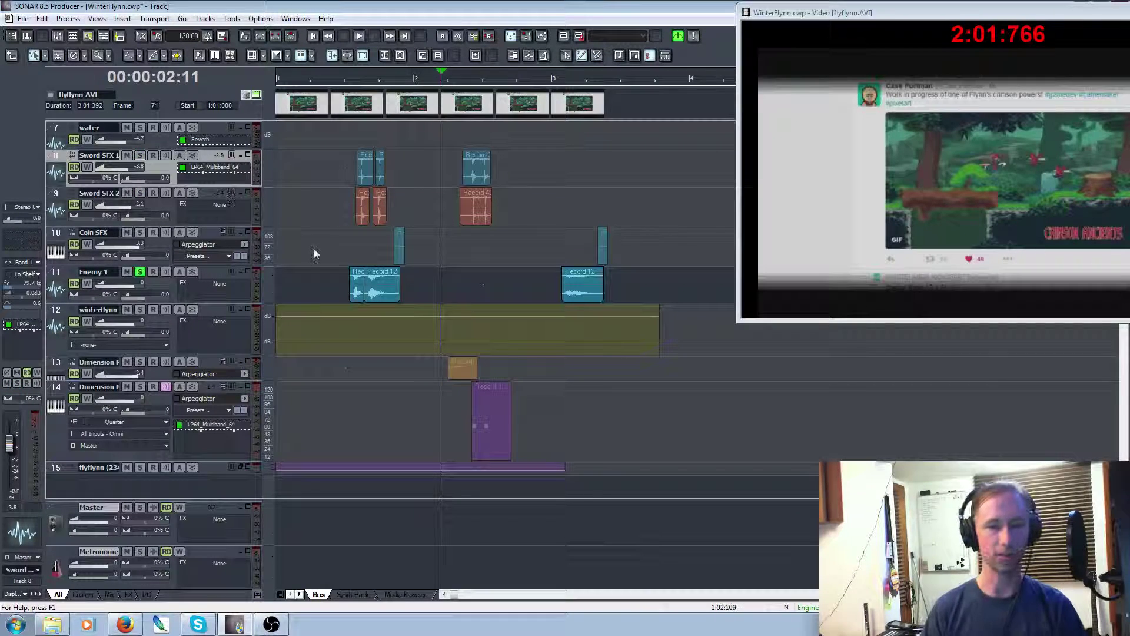
Play the first two Enemy 1 clips against the video from 00:00:00:24
click(332, 277)
key(space)
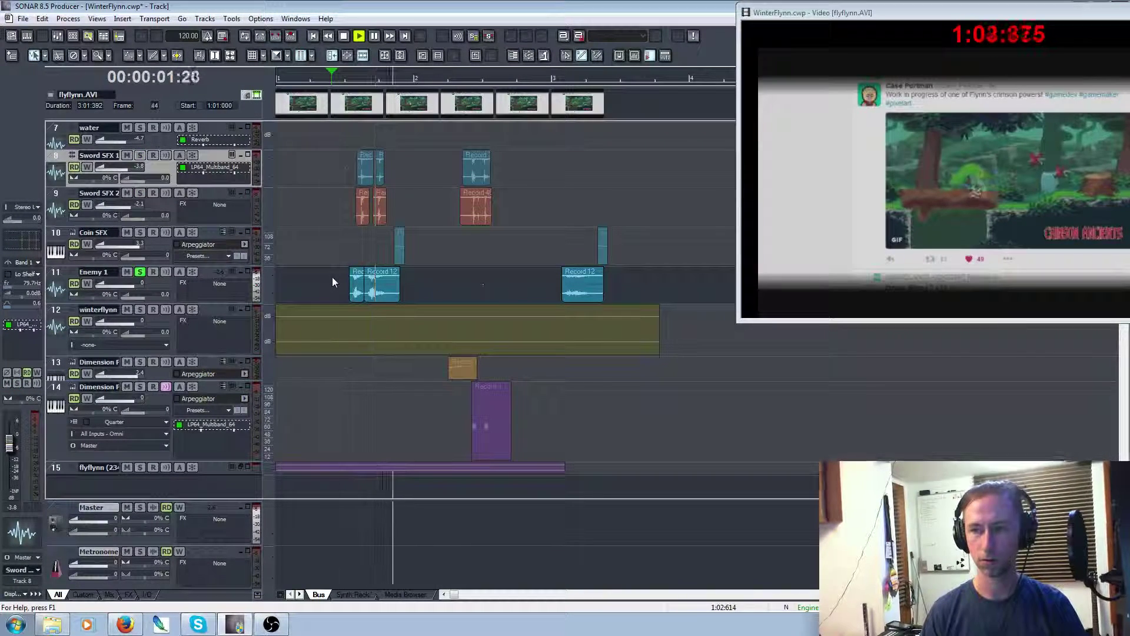
key(space)
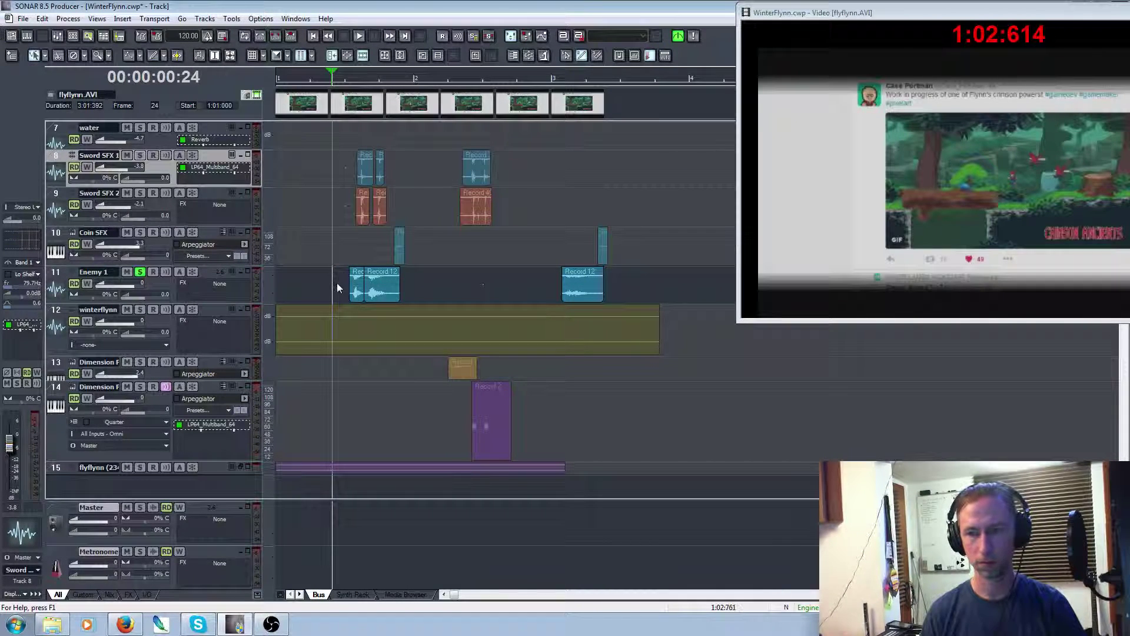
key(space)
key(space)
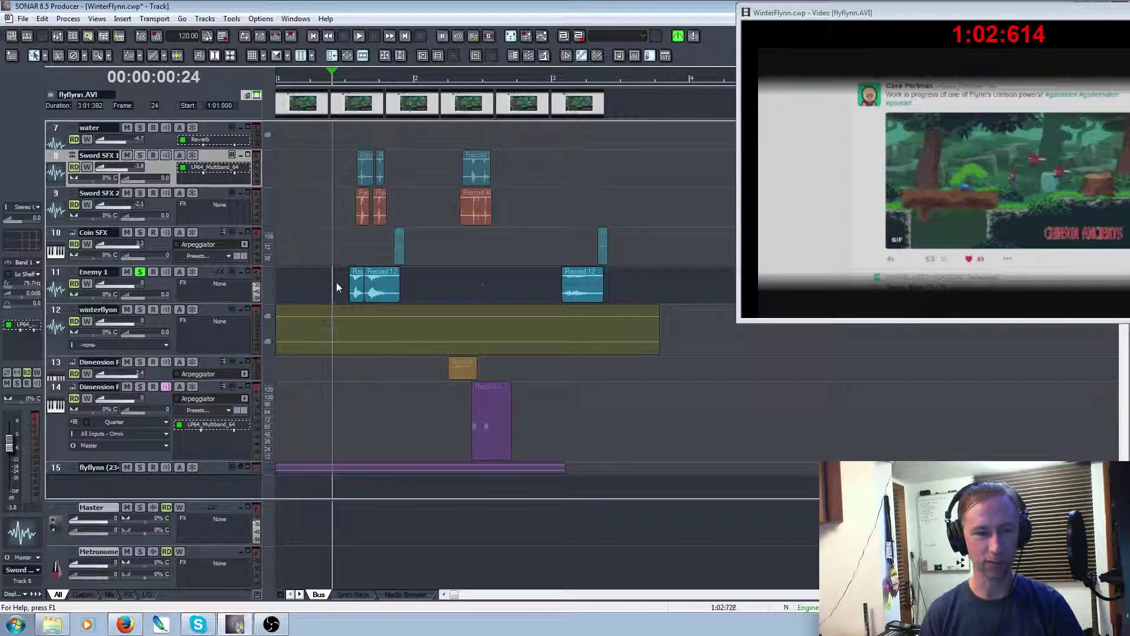
Find the enemy's frame at 00:00:01:06 and move the first two Enemy 1 clips to start at about 00:00:01:05
click(360, 287)
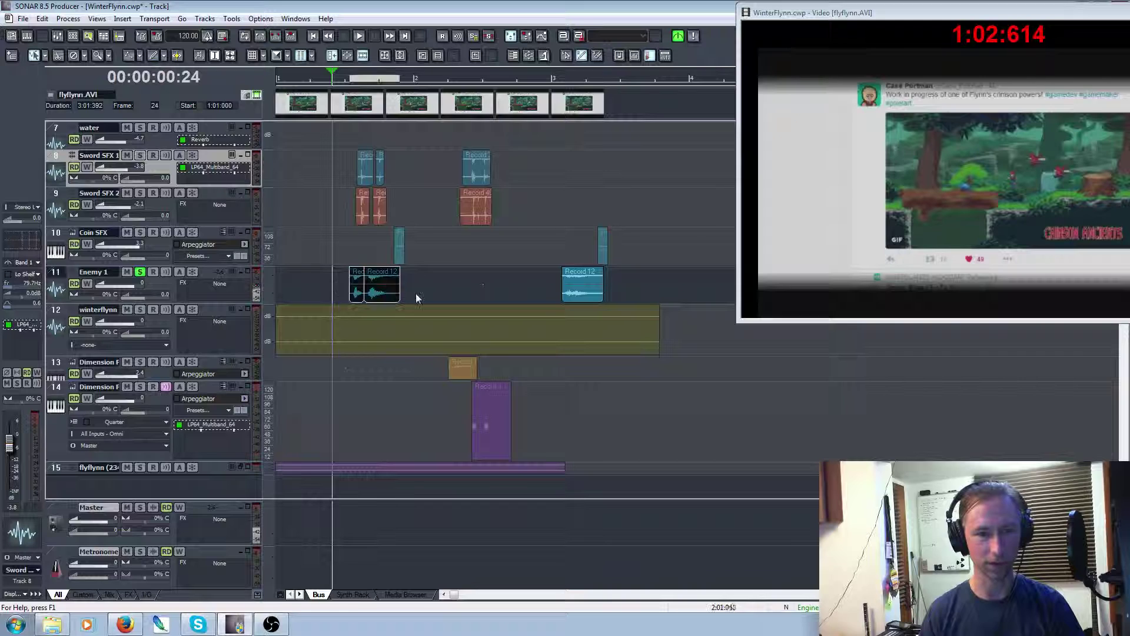
click(359, 238)
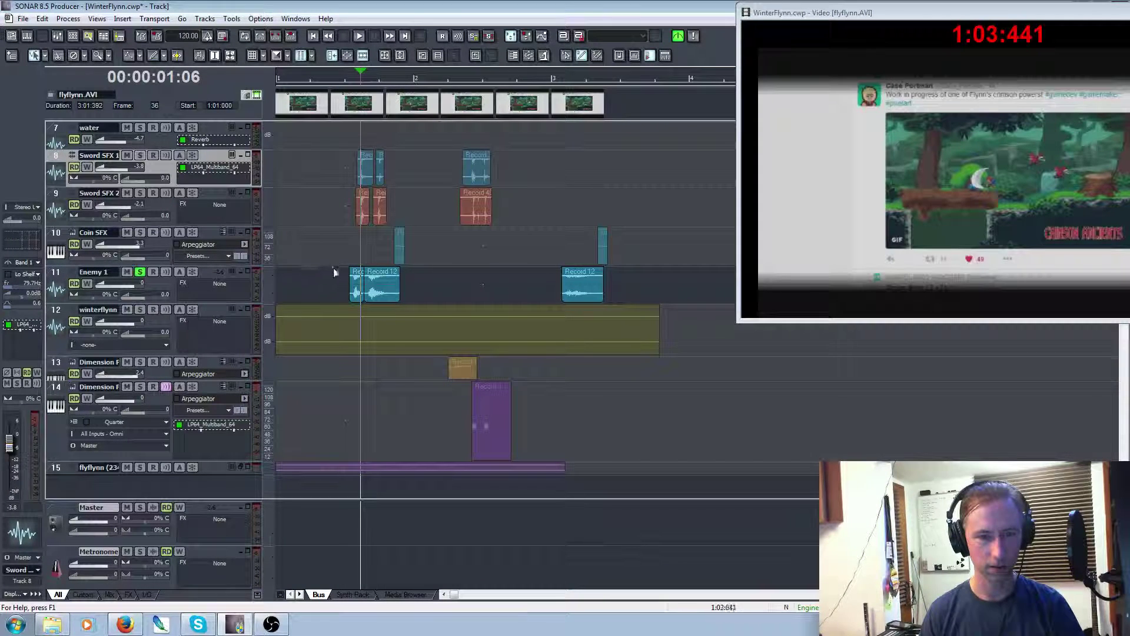
drag(330, 271, 364, 296)
Play the moved Enemy 1 clips from 00:00:00:29 and delete the last clip on that track
click(343, 287)
key(space)
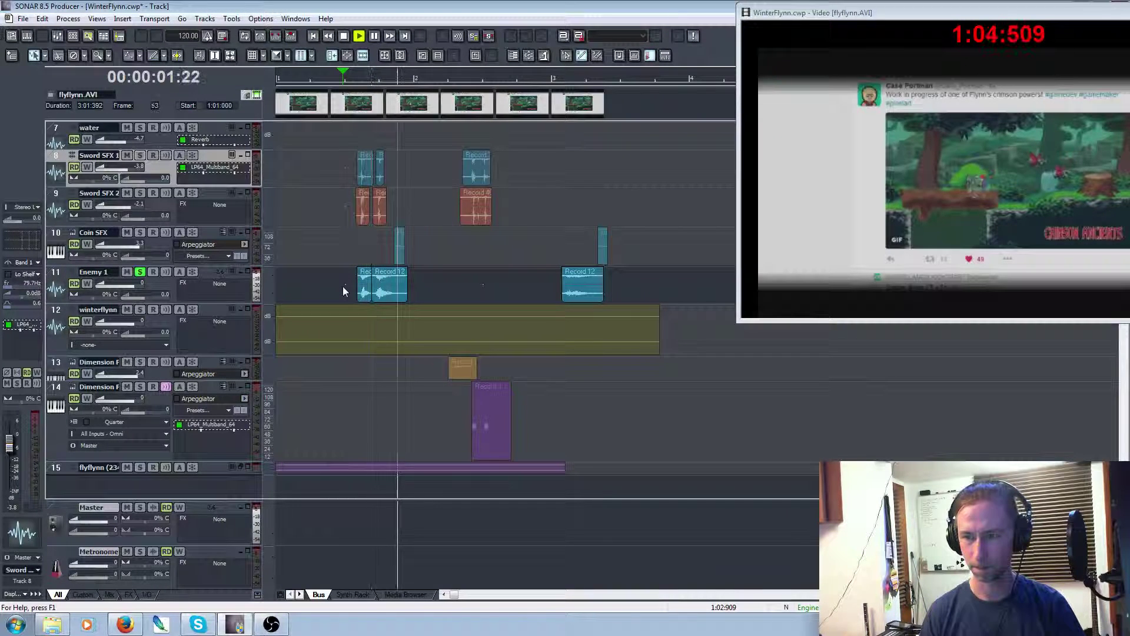
key(space)
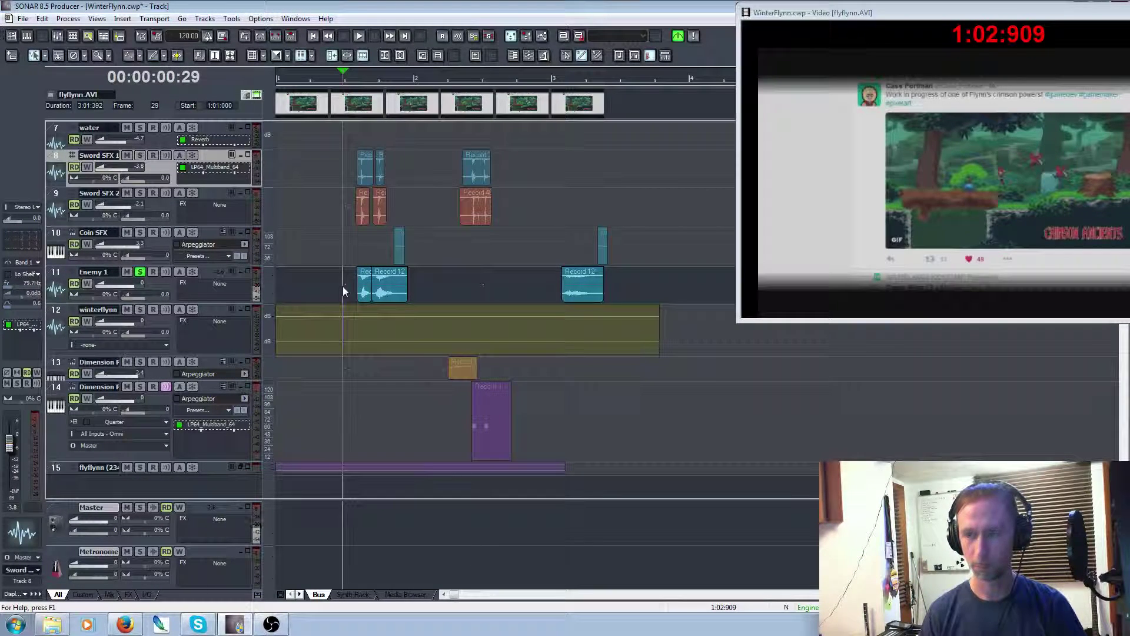
click(583, 294)
key(Delete)
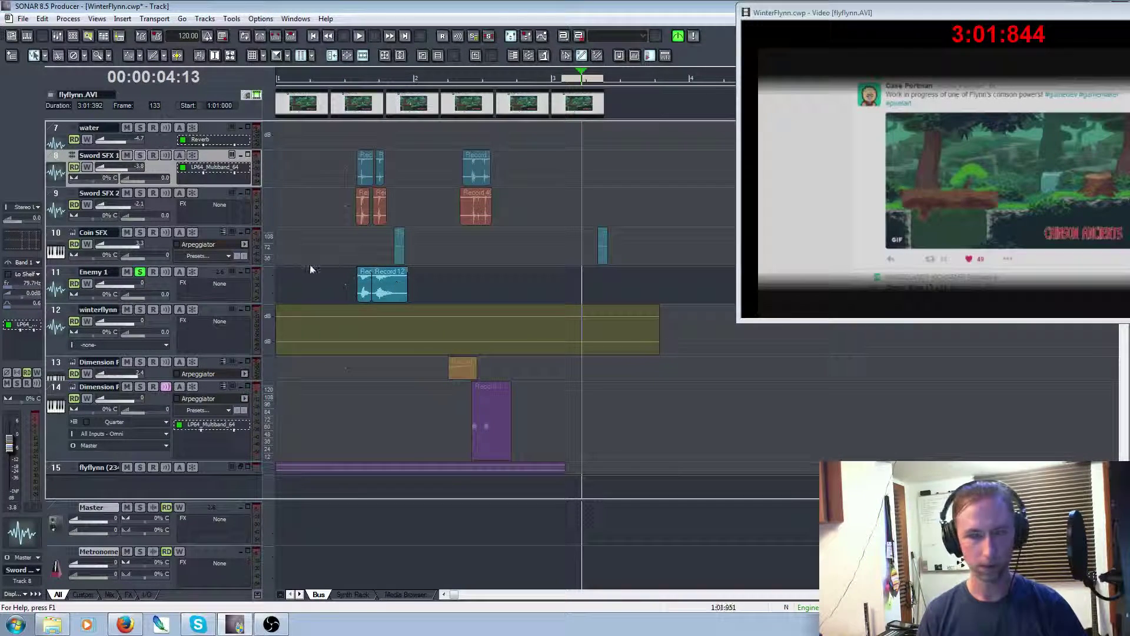
Solo the Coin SFX track as well and move its first clip to start at about 00:00:01:24
click(139, 232)
click(365, 243)
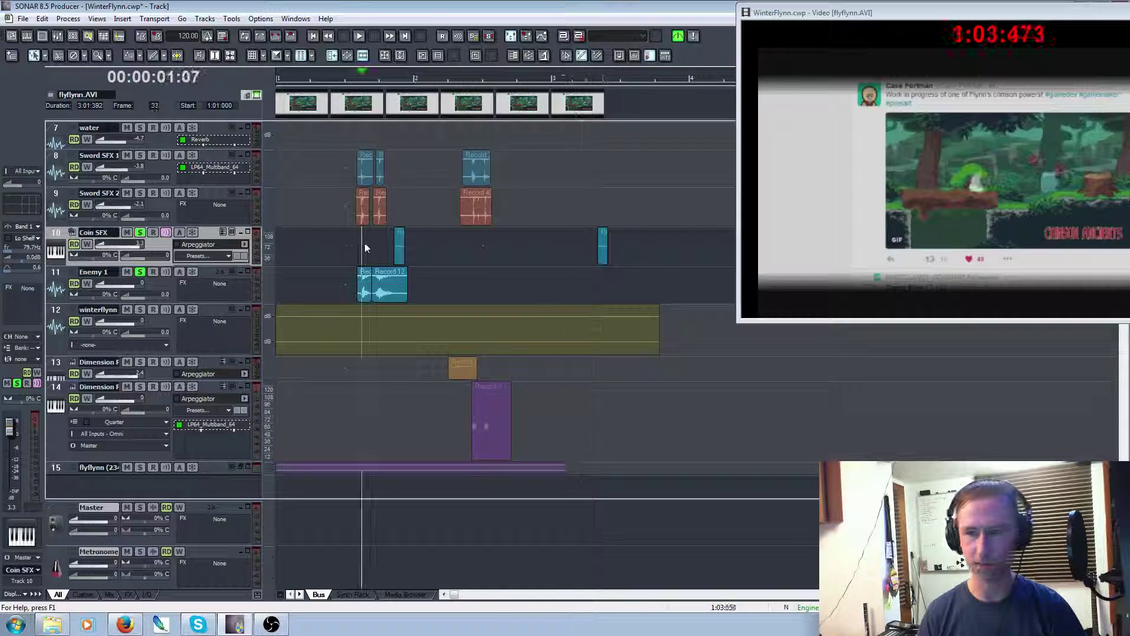
key(space)
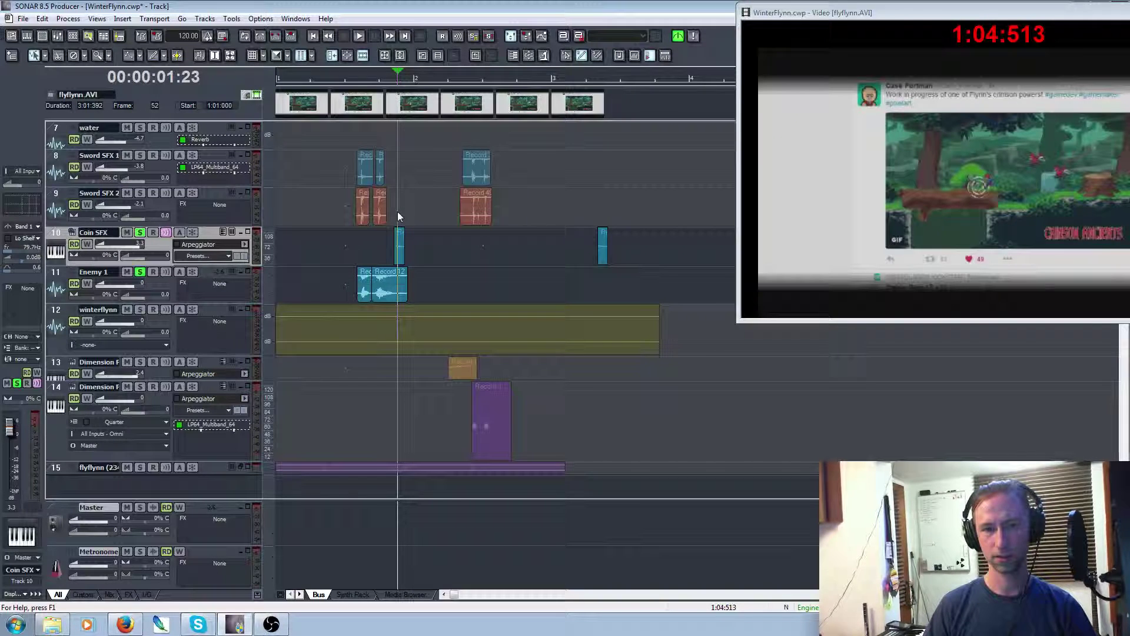
drag(398, 210, 405, 247)
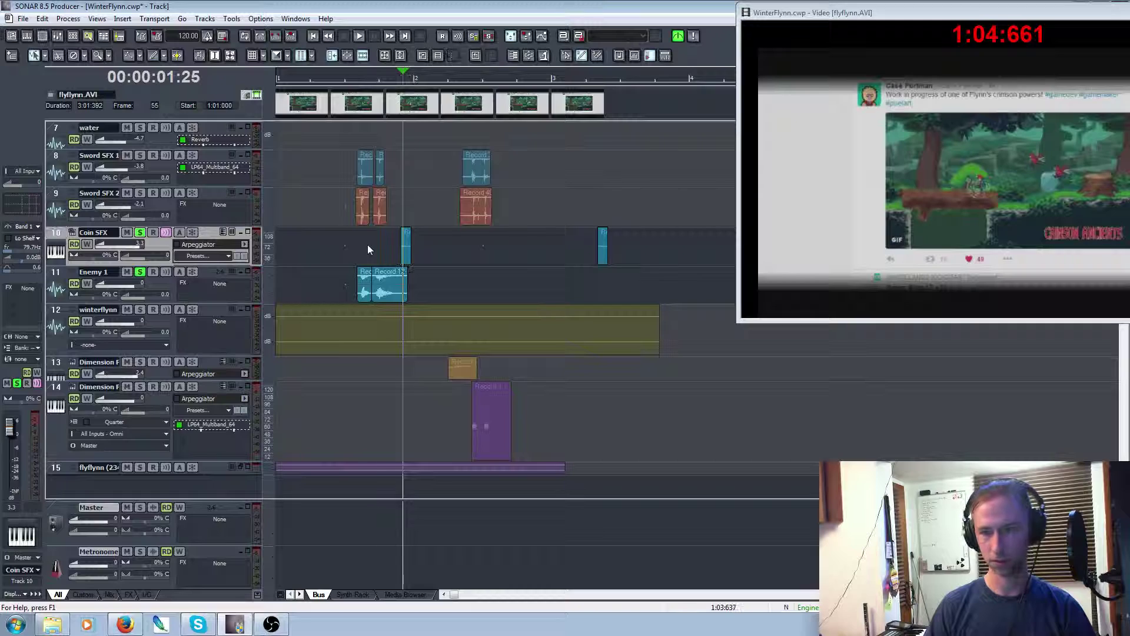
Play the moved coin clip together with the Enemy 1 clips from 00:00:01:09
click(367, 248)
key(space)
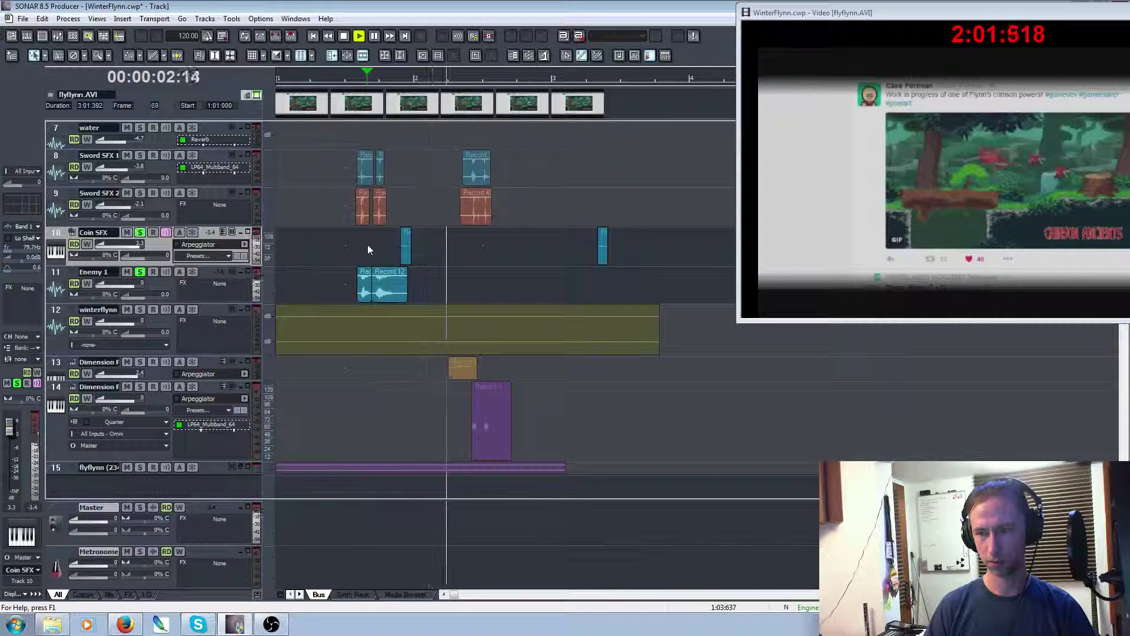
key(space)
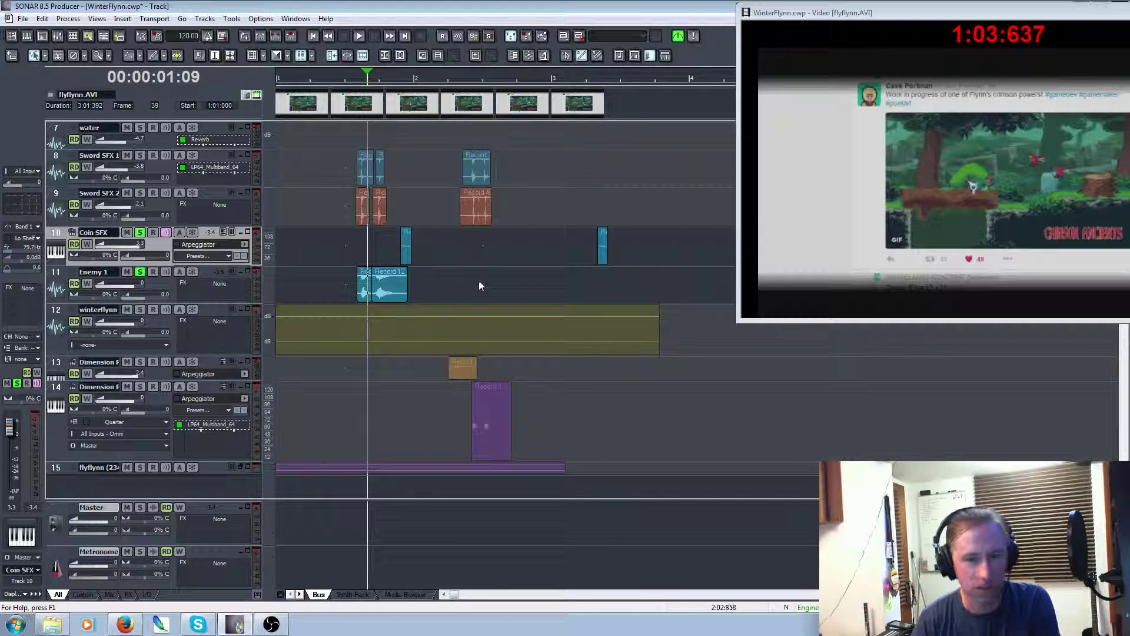
Arm the Enemy 1 track for recording, take Coin SFX out of solo, and rehearse against the video from 00:00:01:09
click(153, 273)
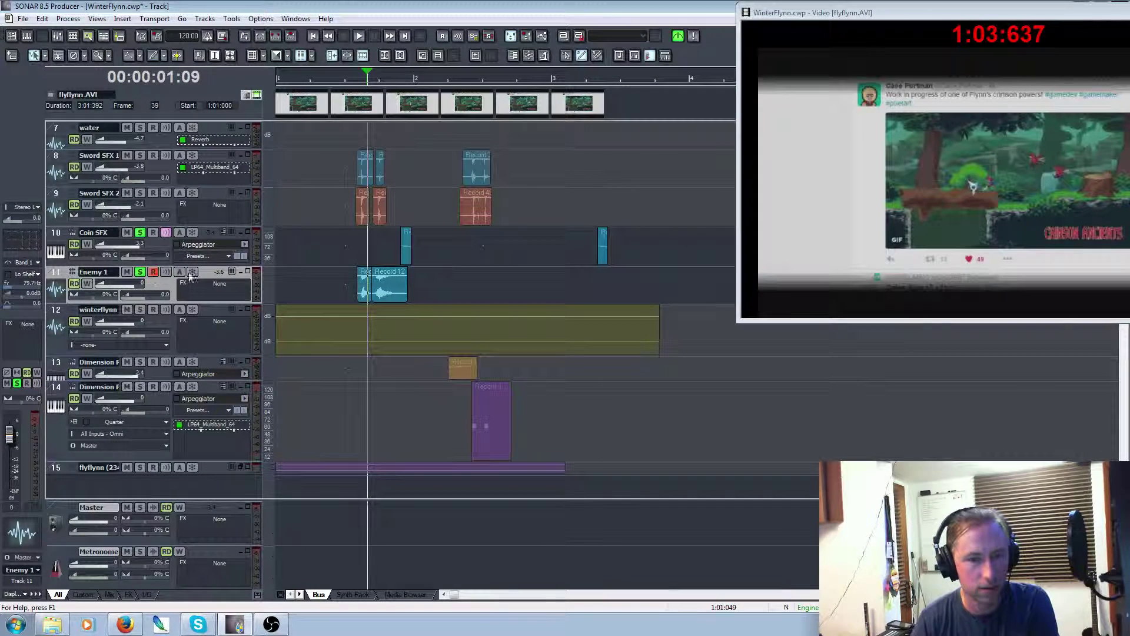
click(140, 235)
key(space)
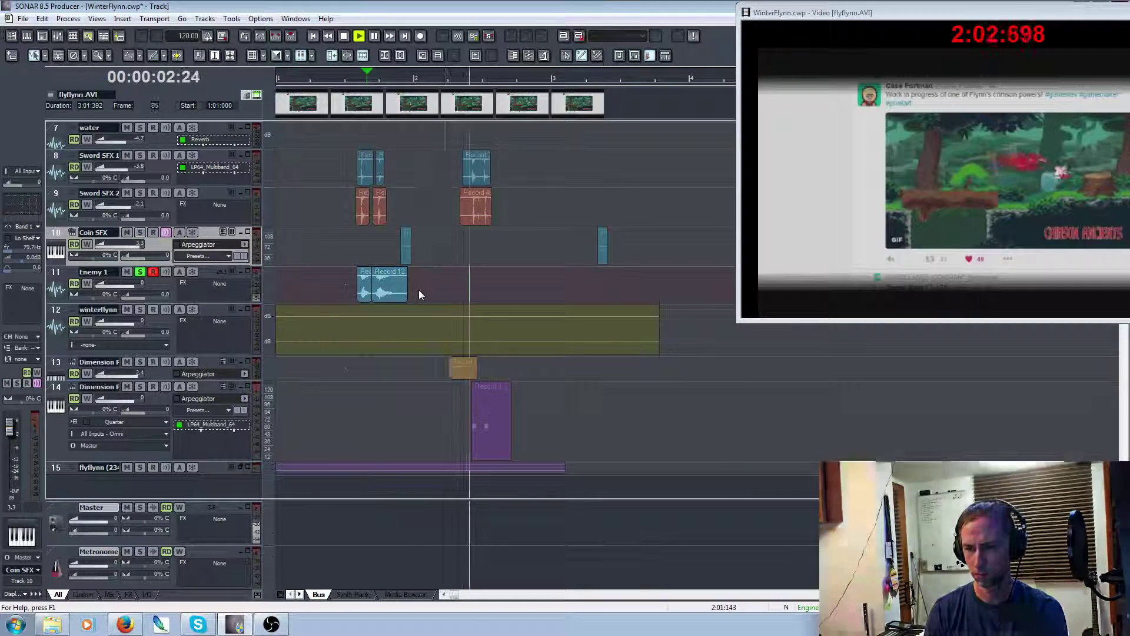
key(space)
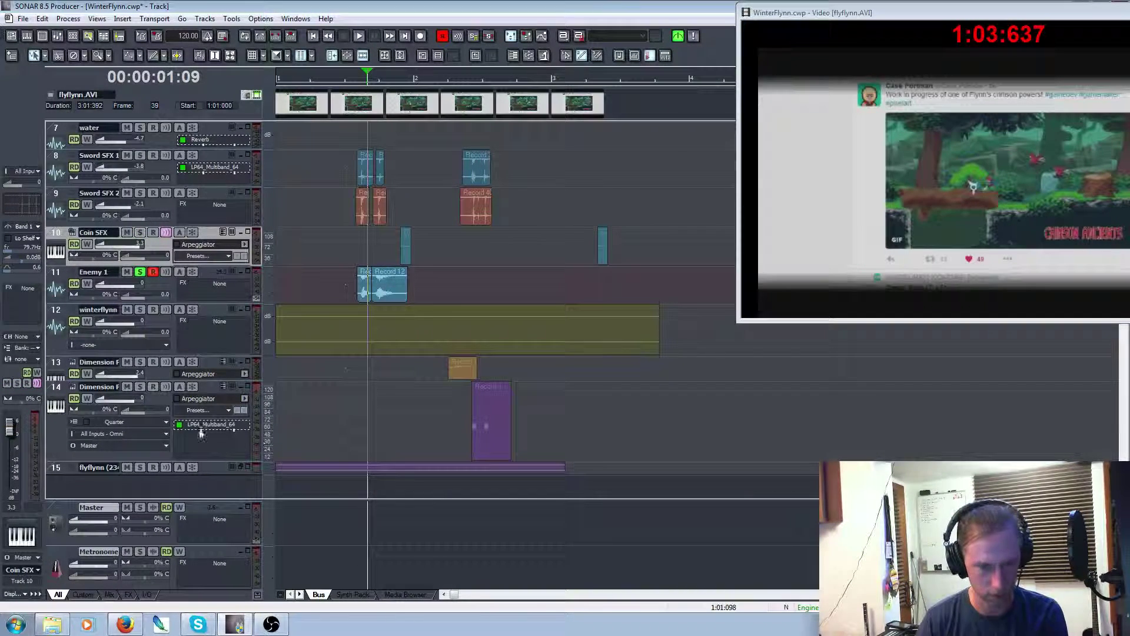
Solo track 14 and both Sword SFX tracks, rehearse from 00:00:01:09, and go to the sword hit's frame at 00:00:02:25
click(140, 387)
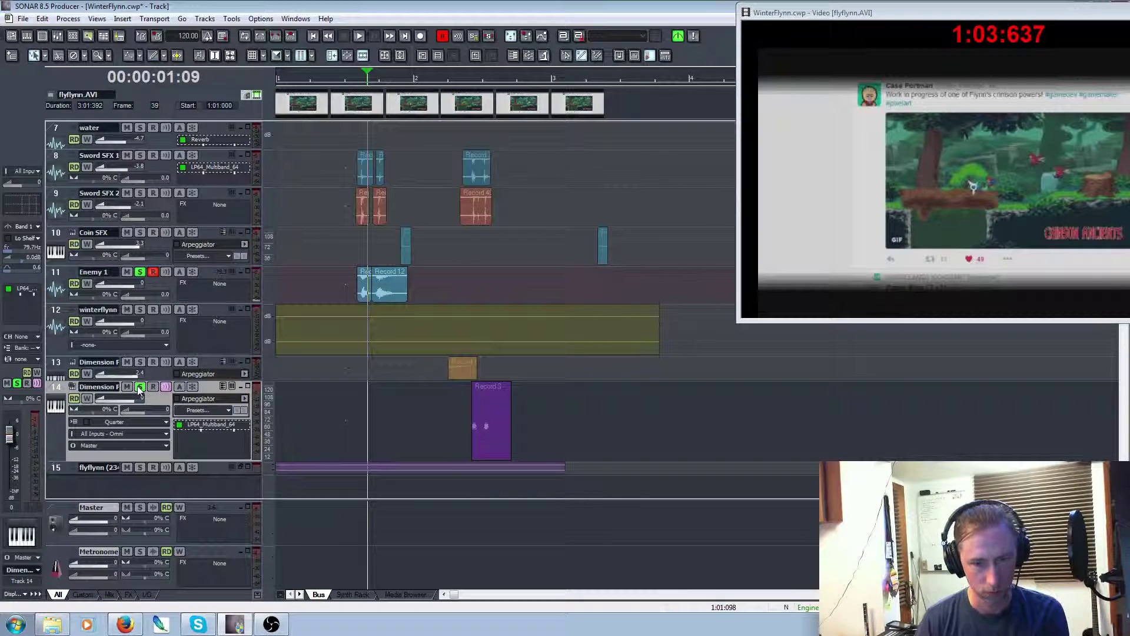
click(139, 193)
click(141, 156)
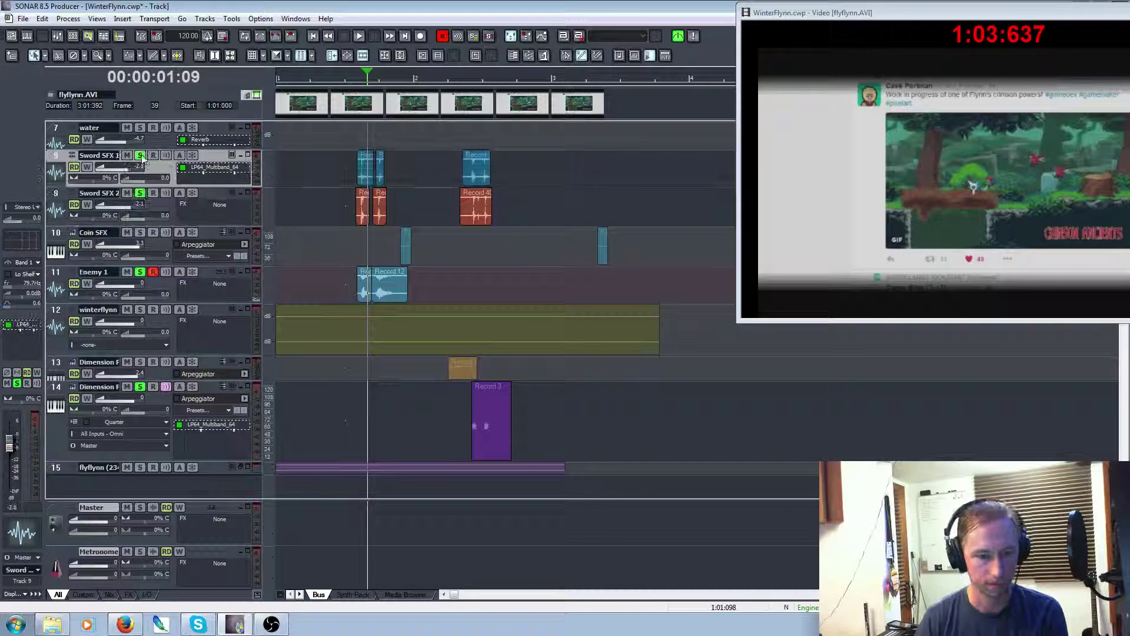
key(space)
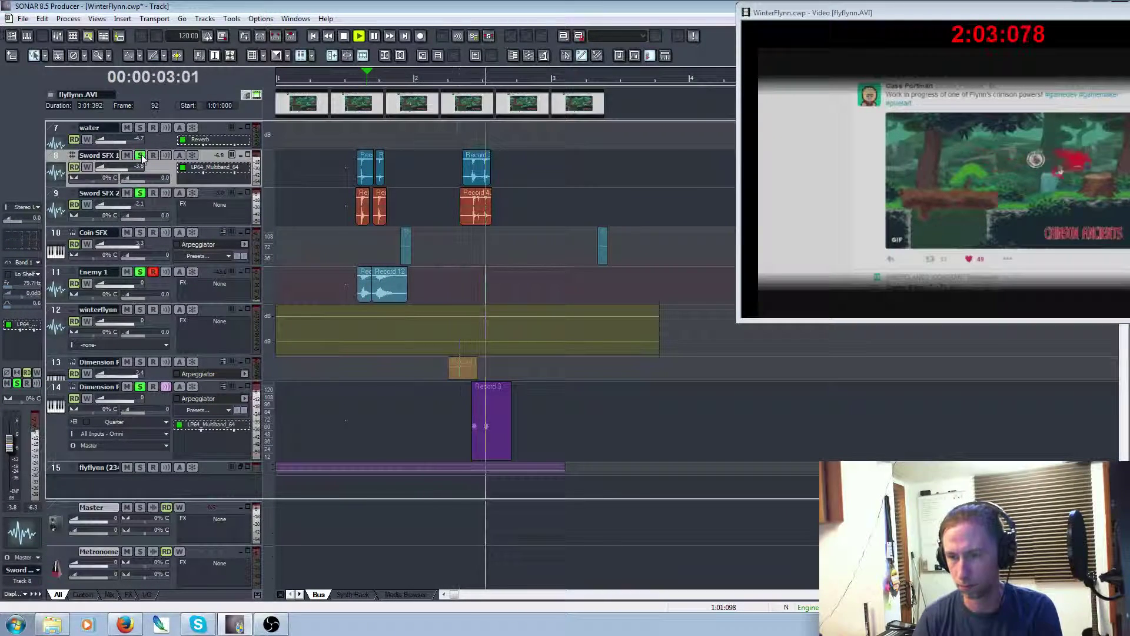
key(space)
key(space)
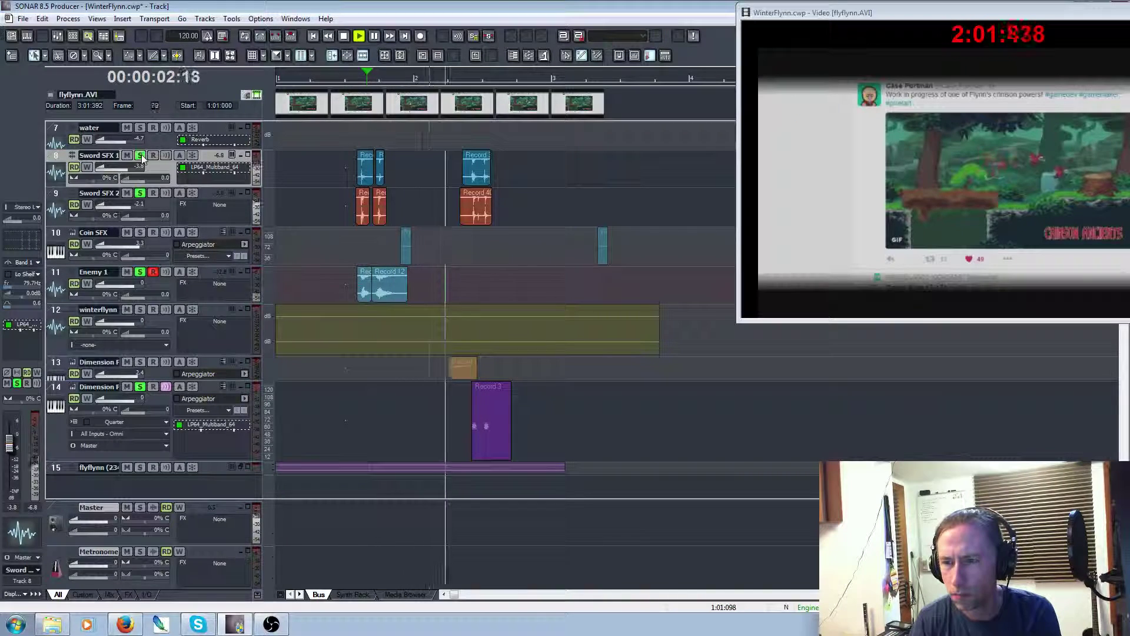
key(space)
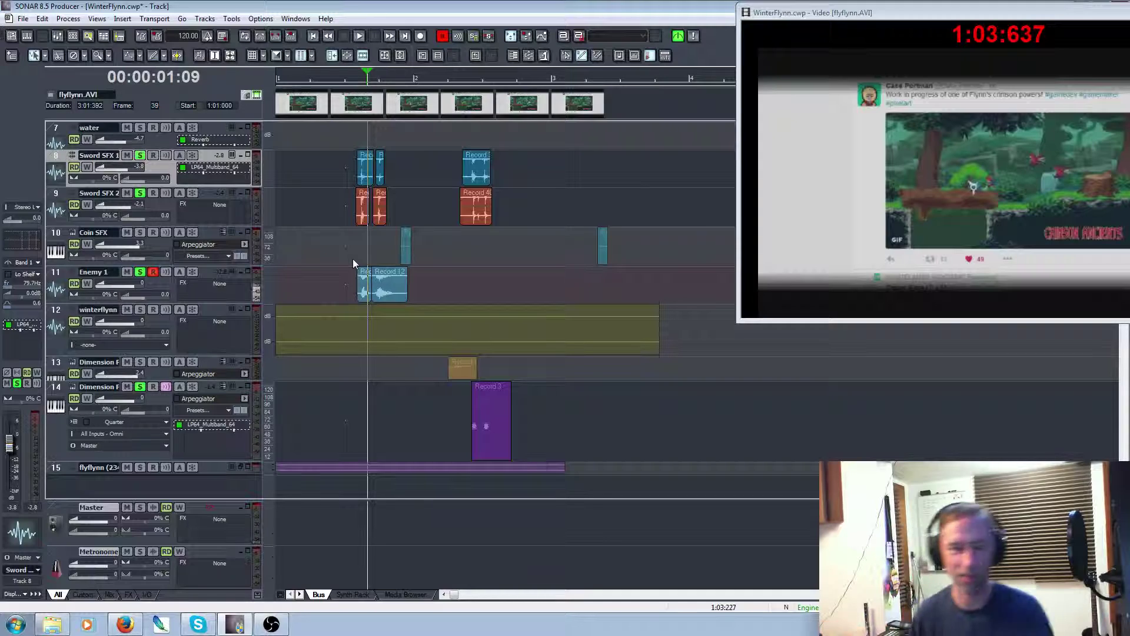
click(474, 235)
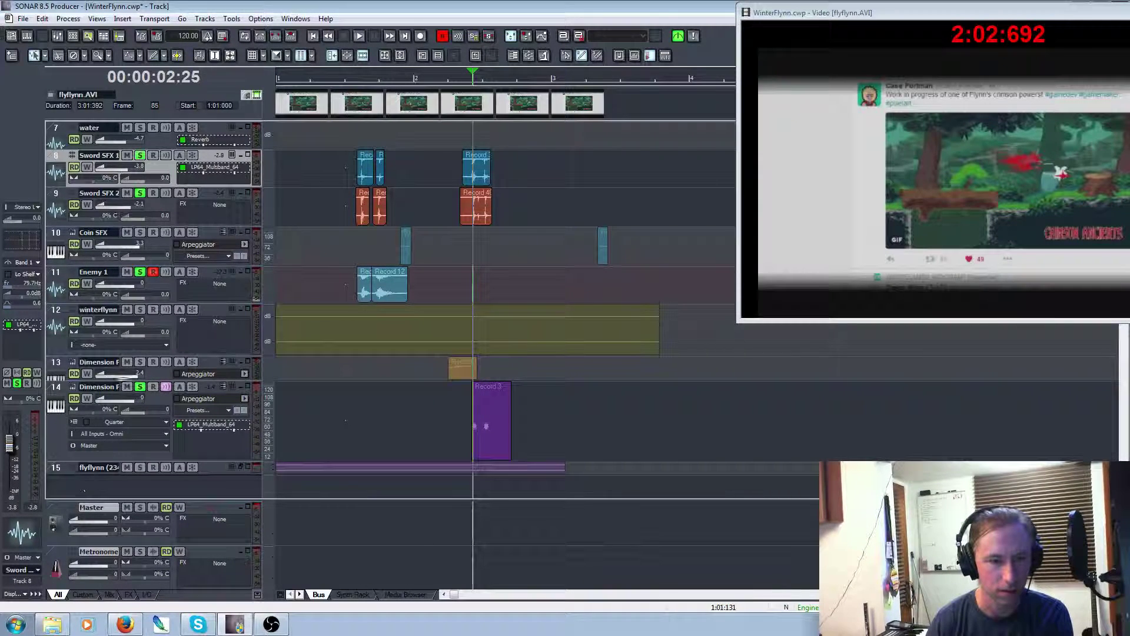
Take track 14 out of solo and play the second sword hit from 00:00:02:16
click(335, 421)
key(space)
key(space)
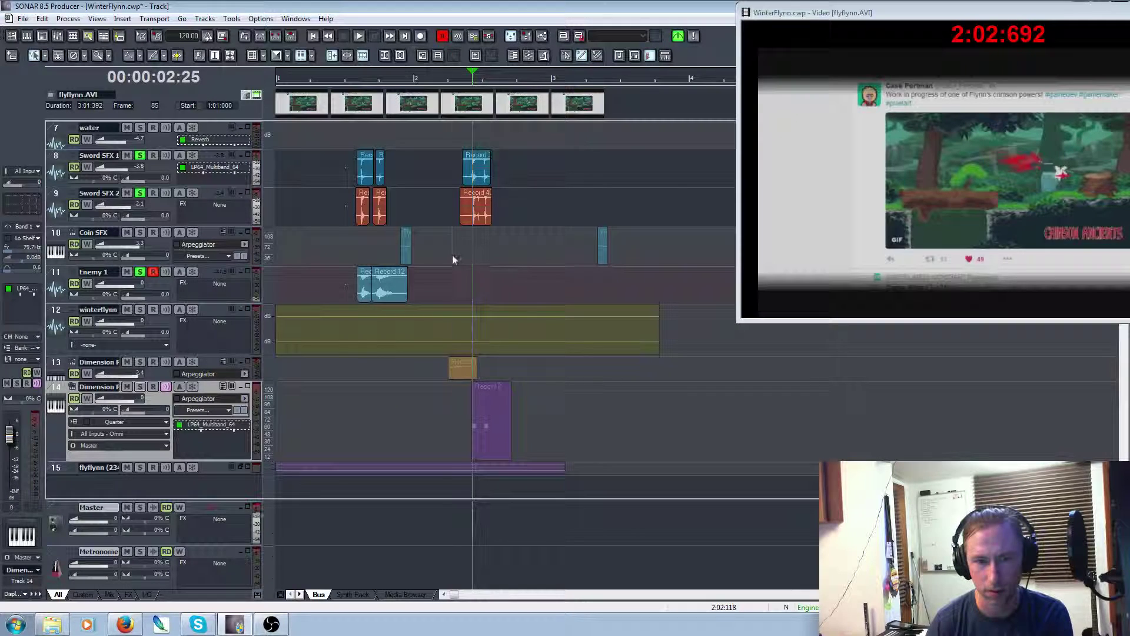
click(452, 255)
key(space)
key(space)
key(space)
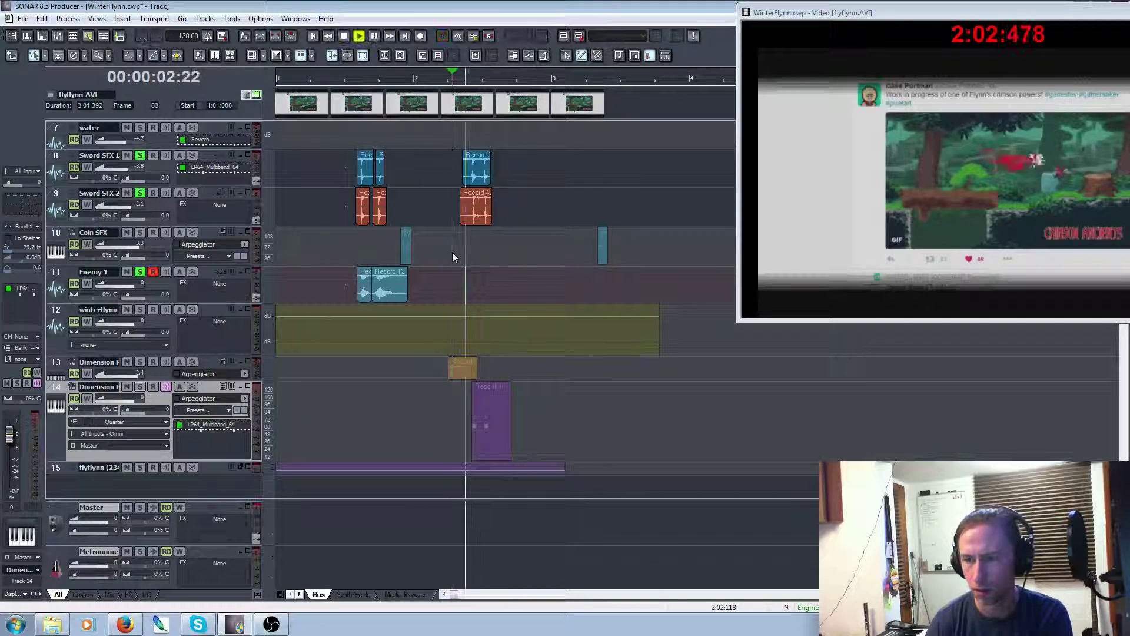
key(space)
Shift the last clips on both Sword SFX tracks and the track 14 clip slightly earlier together, and play the result
drag(443, 148, 497, 222)
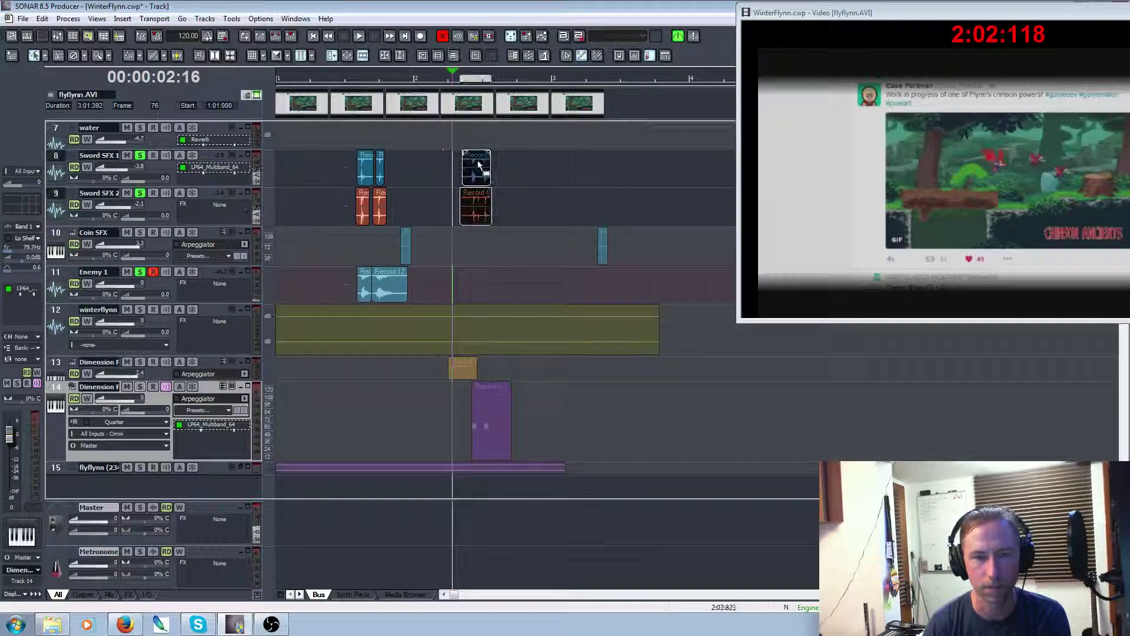
ctrl+click(482, 393)
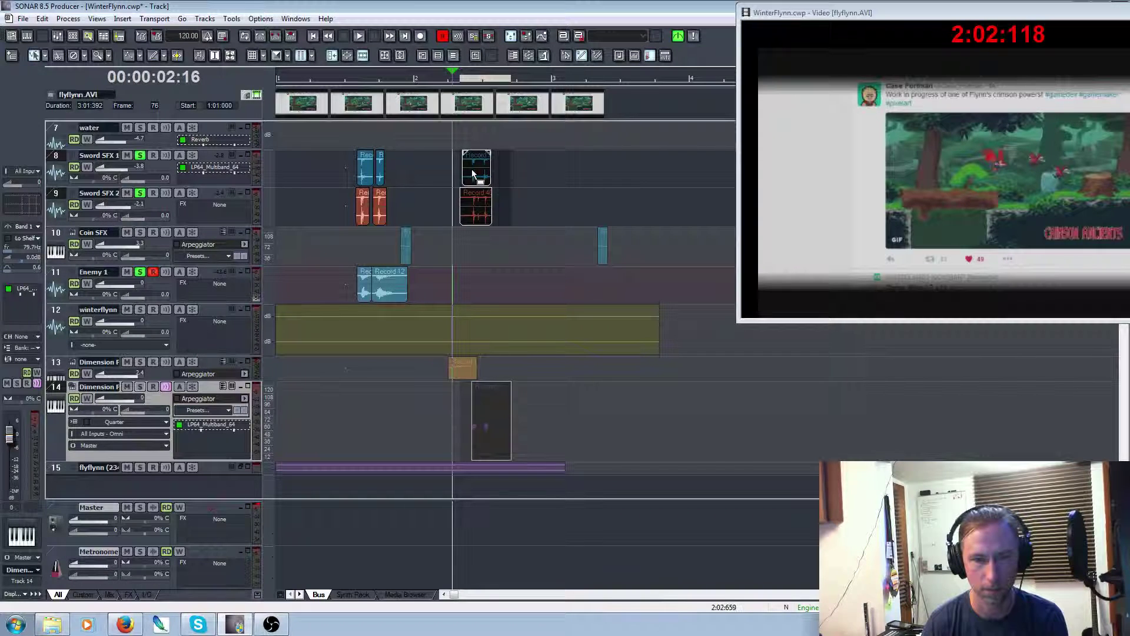
drag(473, 175, 469, 176)
key(space)
key(space)
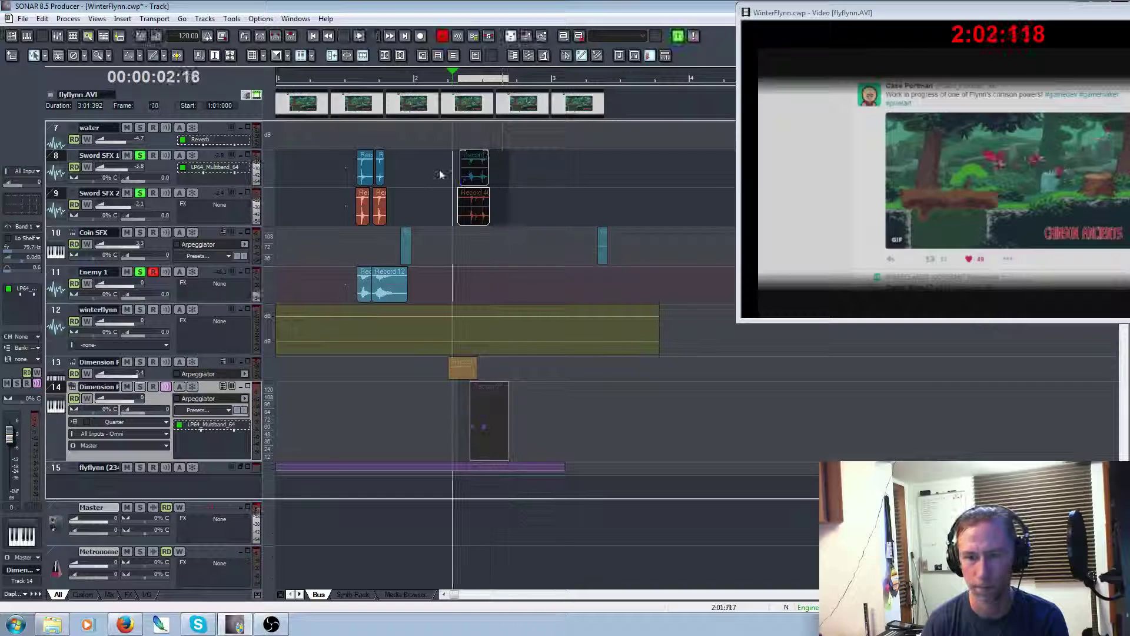
Solo track 14 again and play the shifted clips against the video from 00:00:02:12
click(443, 170)
key(space)
key(space)
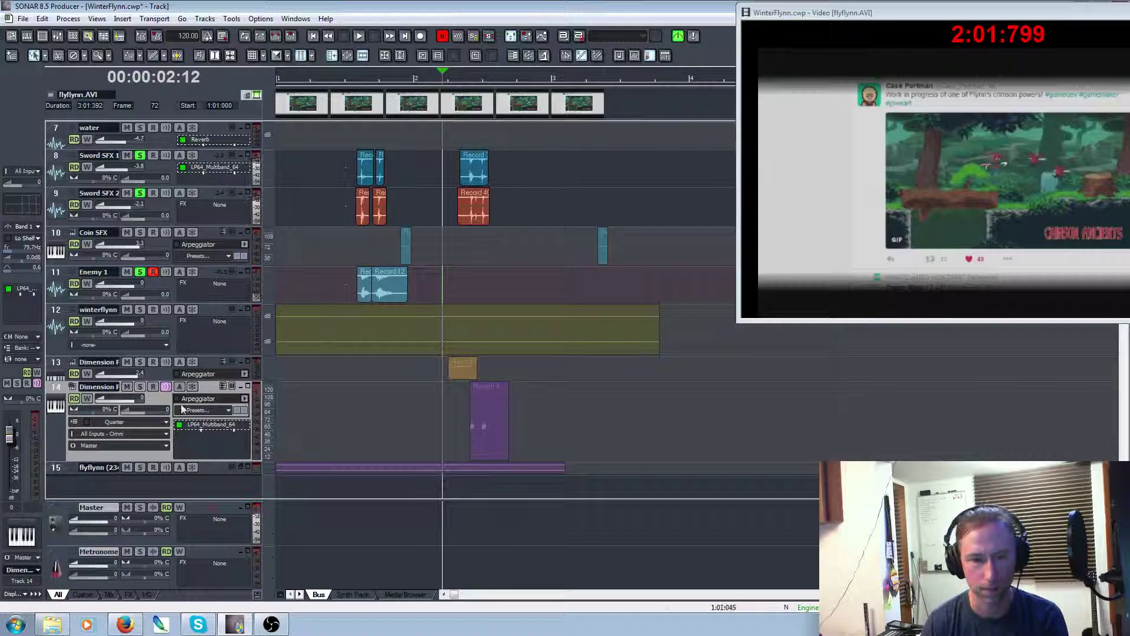
click(140, 387)
key(space)
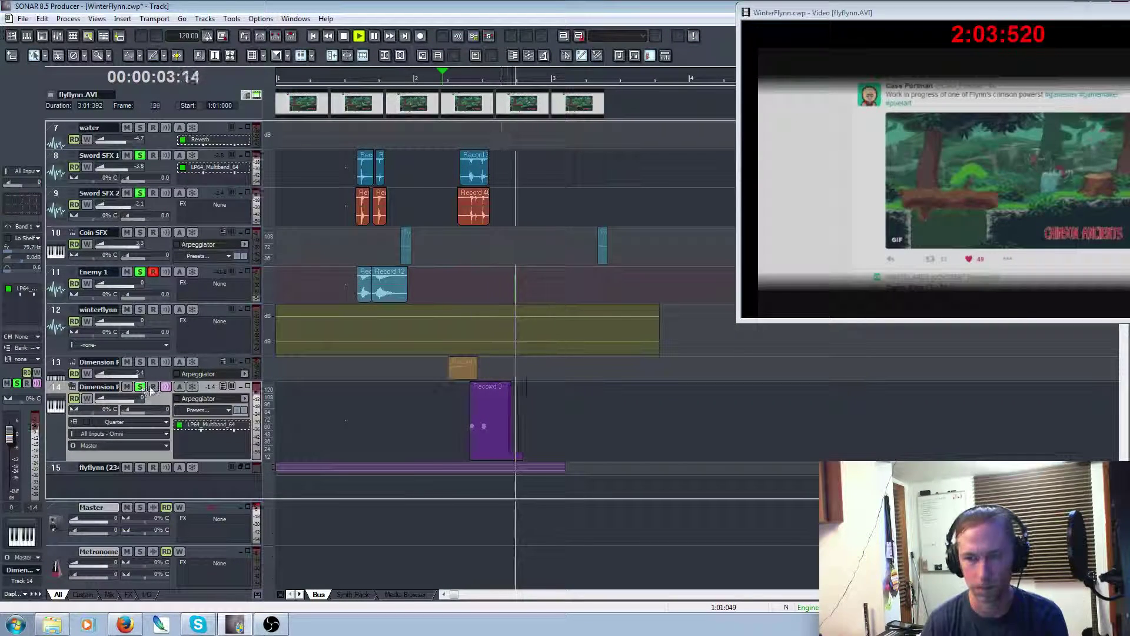
key(space)
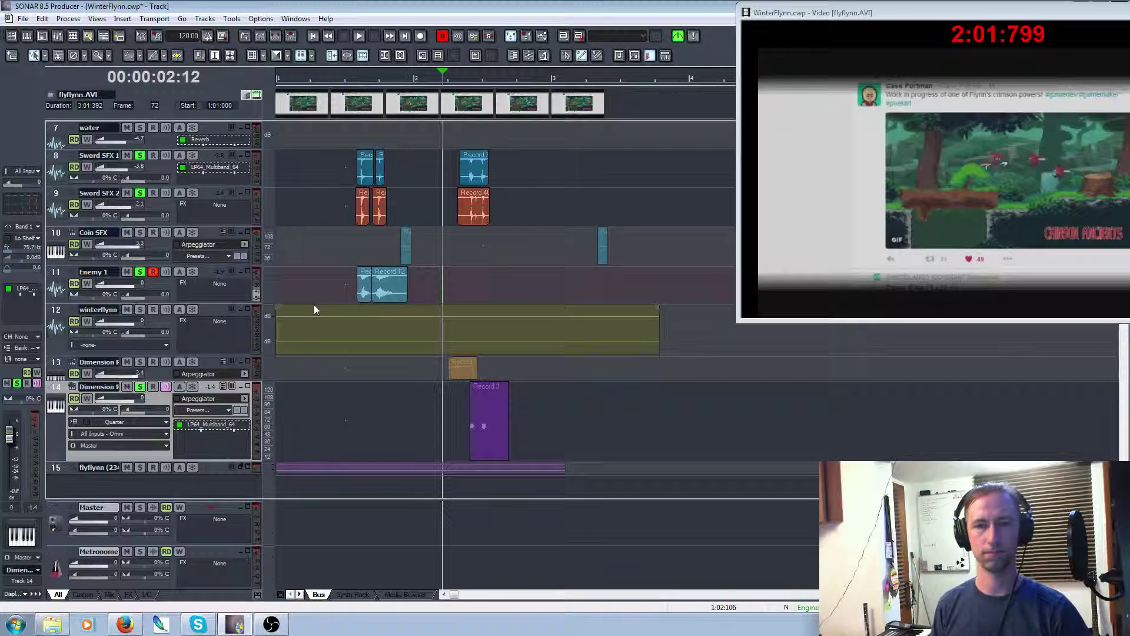
key(r)
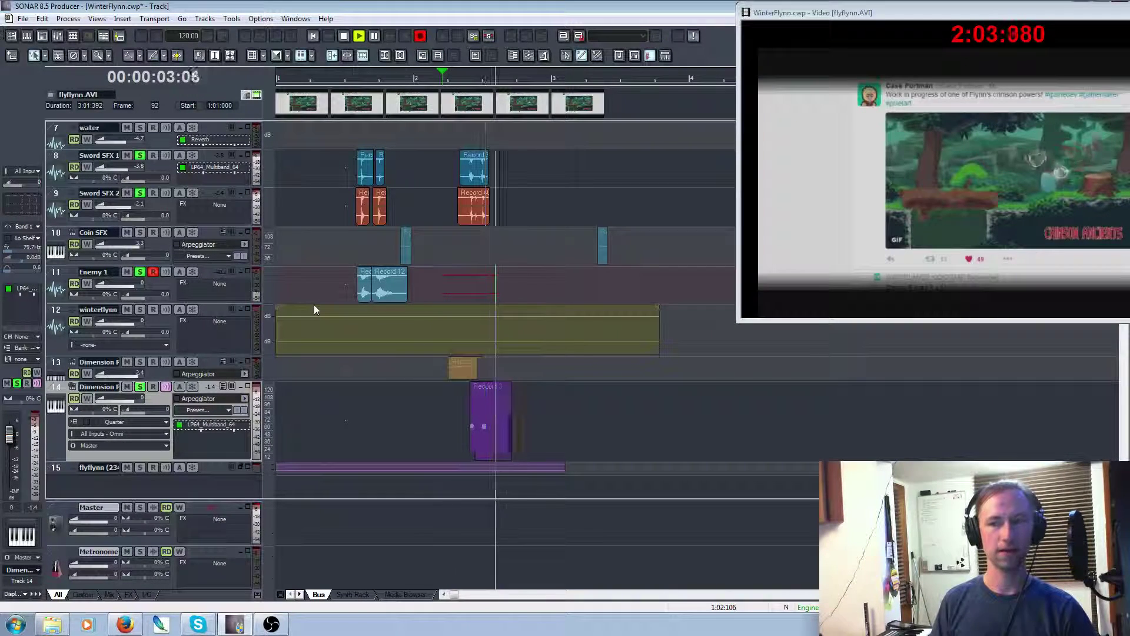
key(space)
key(ctrl+z)
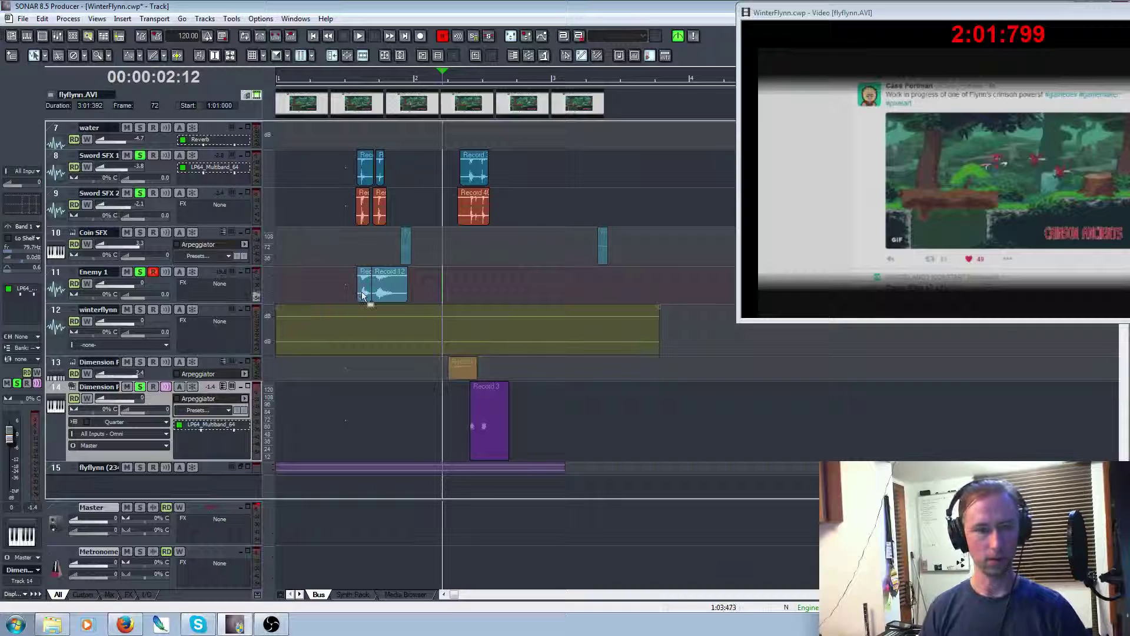
Record a new enemy sound on Enemy 1 starting just before the first sword clips, and play it back from 00:00:02:16
click(352, 263)
key(r)
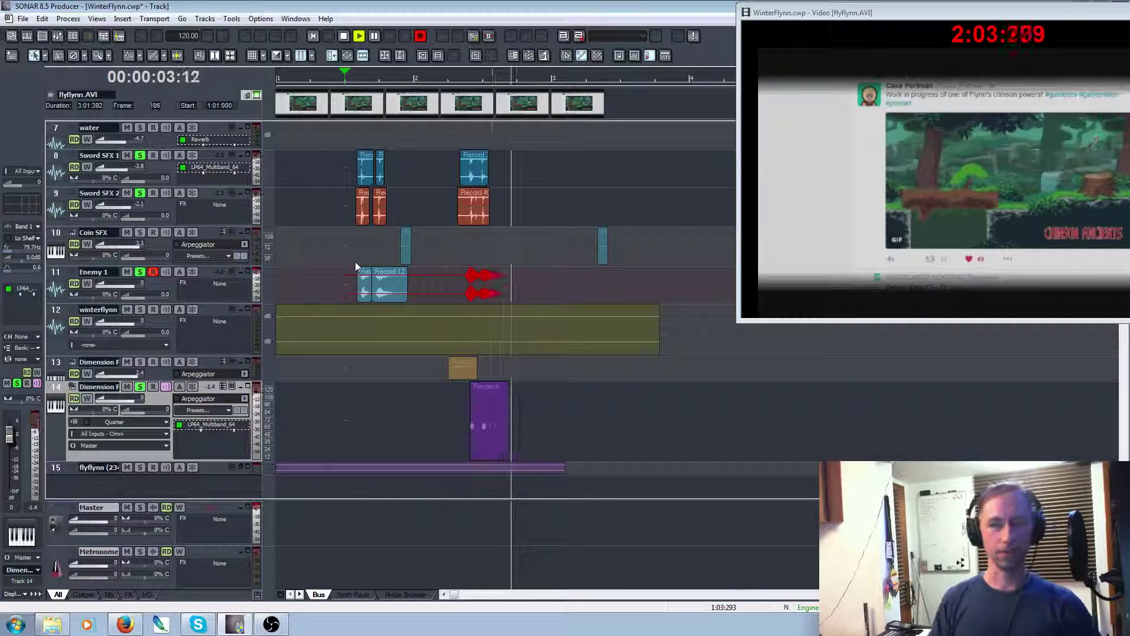
key(space)
click(452, 252)
key(space)
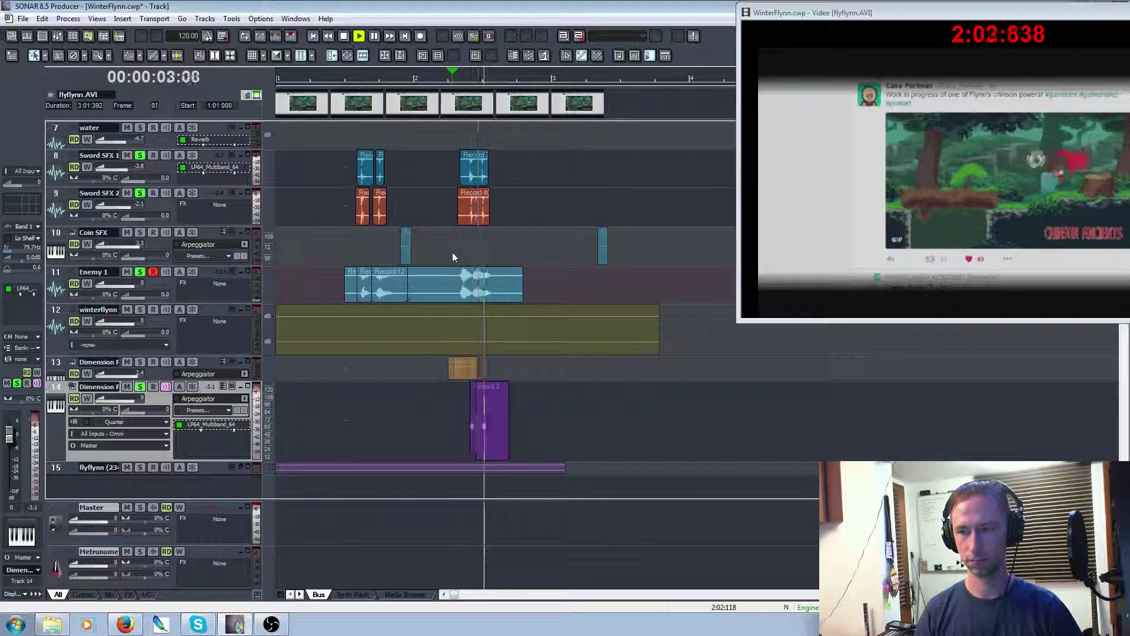
key(space)
Trim the silence from the start and end of the new Enemy 1 clip so only the recorded sound remains
click(426, 287)
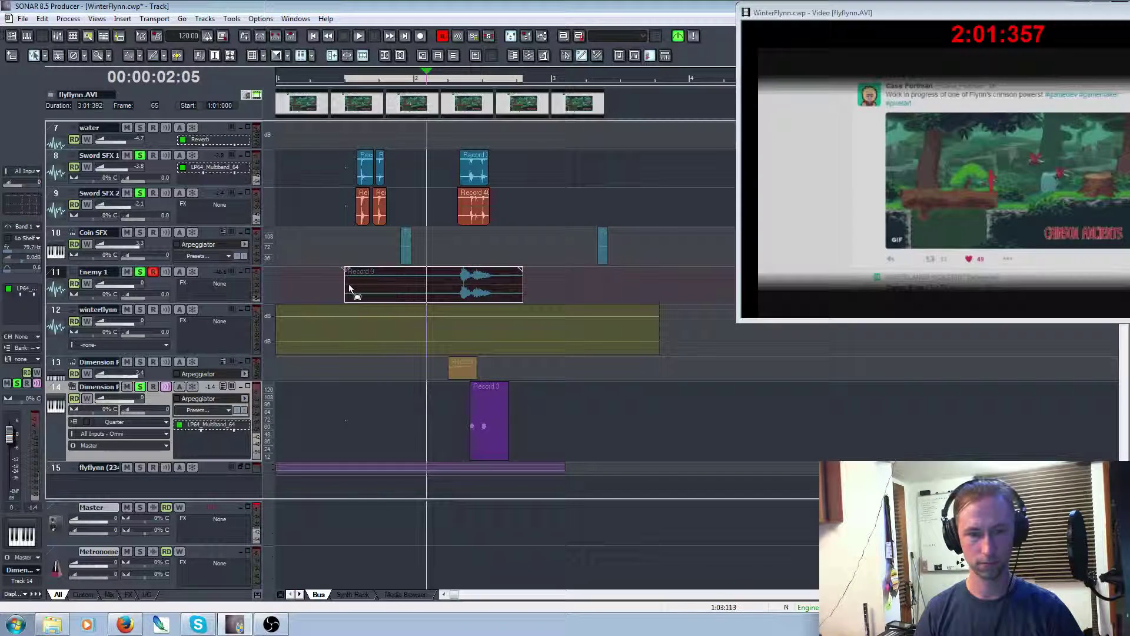
drag(346, 285, 455, 284)
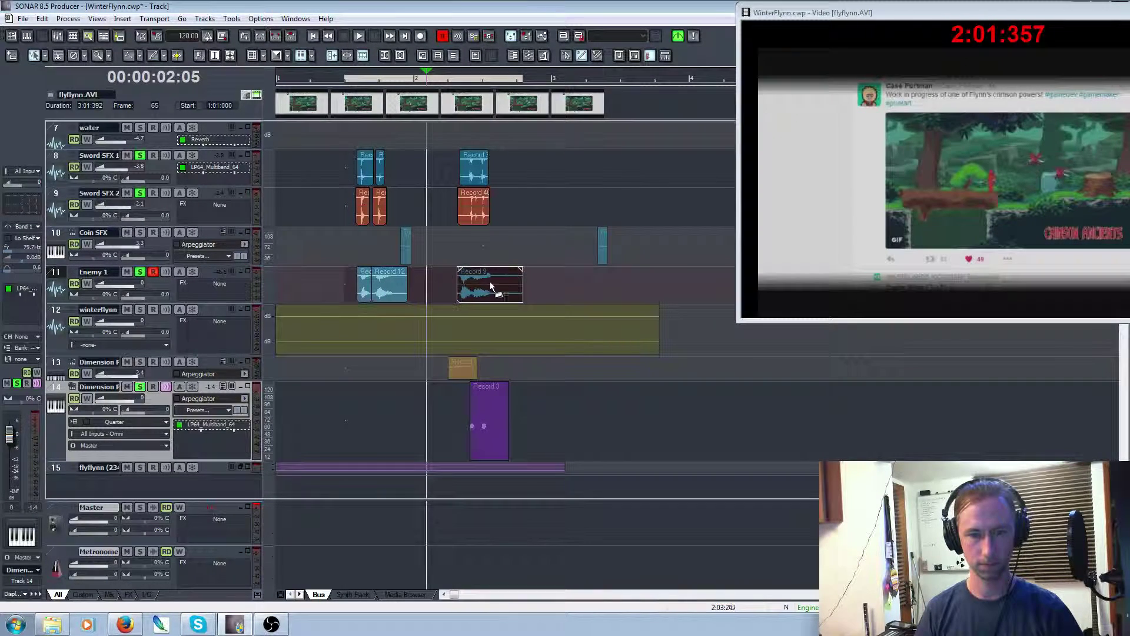
drag(524, 282, 501, 286)
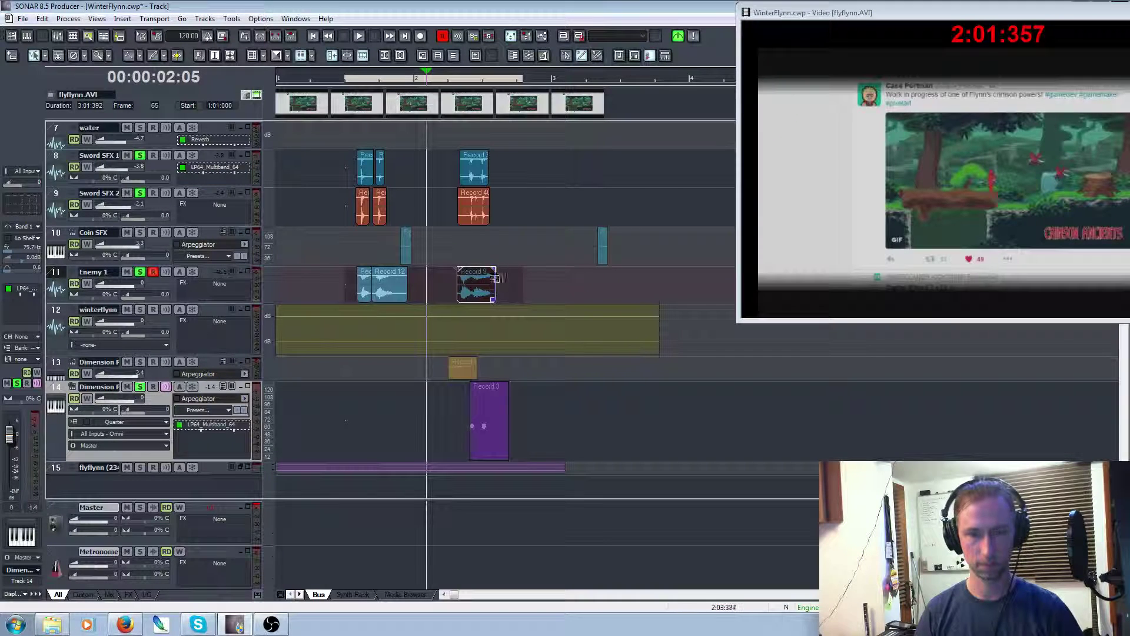
Nudge the trimmed Enemy 1 clip slightly later and play it with the second sword hit from 00:00:02:18
click(462, 253)
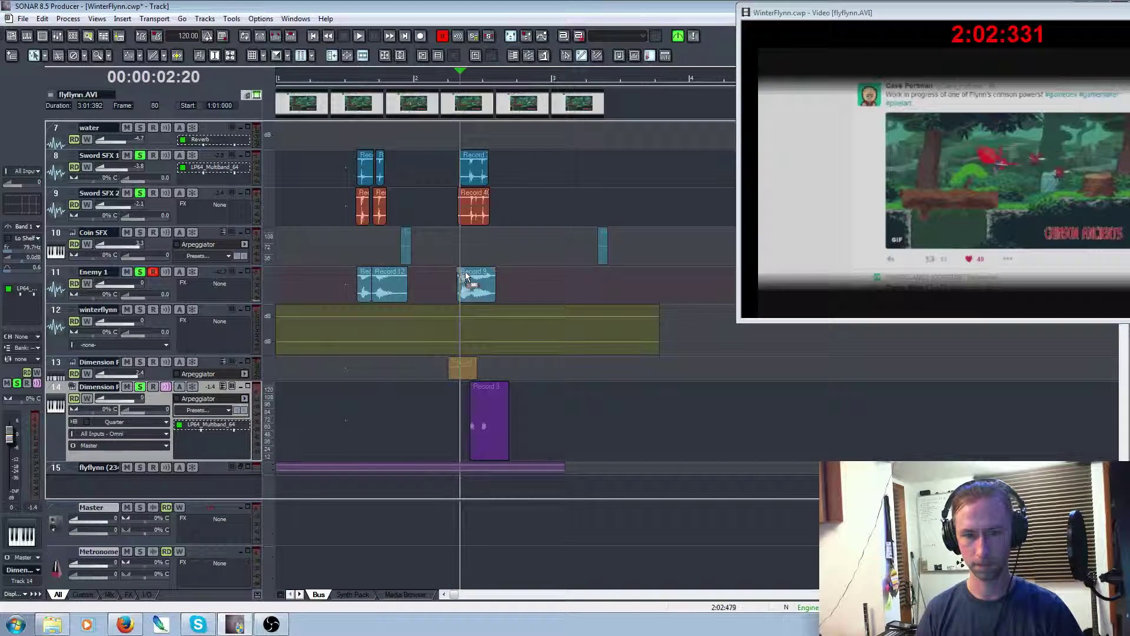
mouse_move(474, 283)
mouse_down()
mouse_move(465, 281)
mouse_move(474, 282)
mouse_up()
key(space)
key(space)
key(space)
key(space)
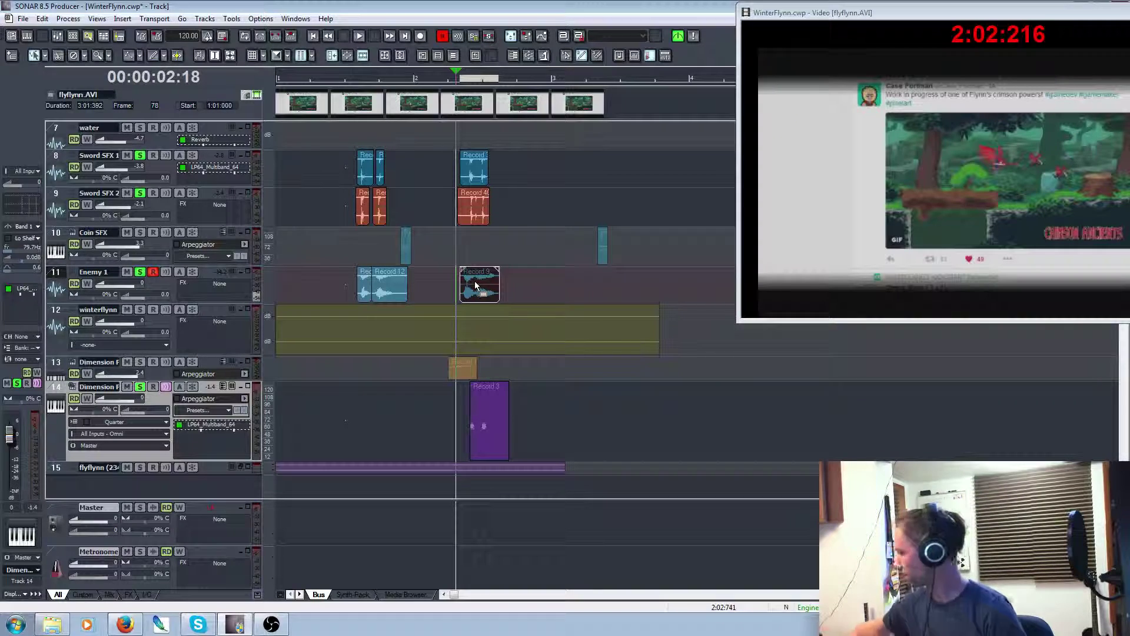
key(space)
key(space)
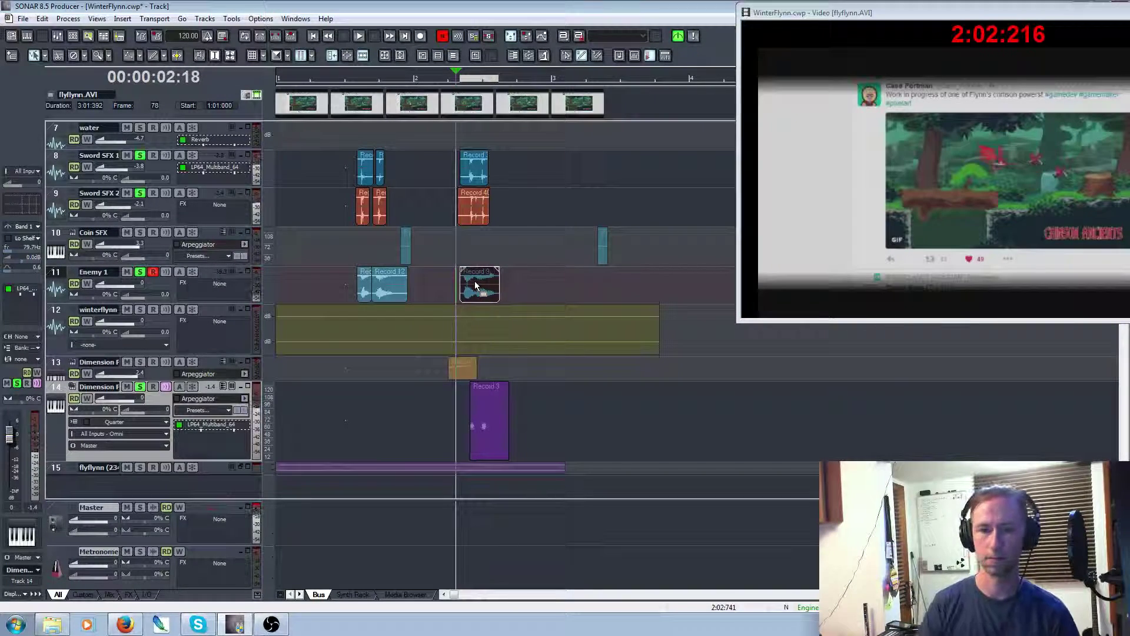
Disarm Enemy 1 and take Enemy 1, track 14 and both Sword SFX tracks out of solo
click(148, 275)
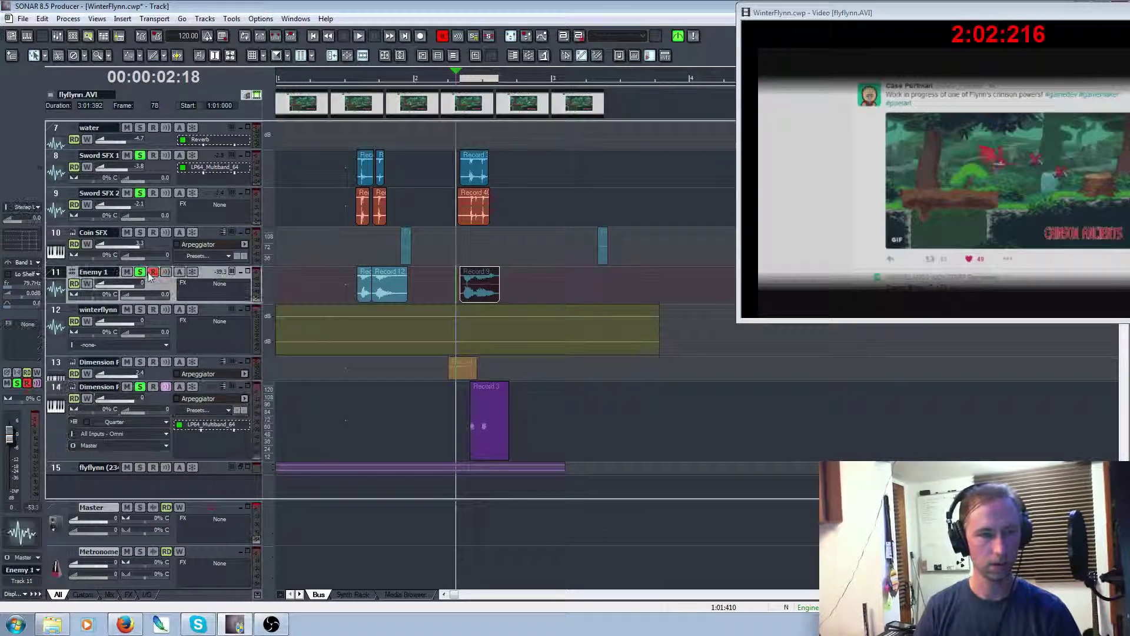
click(152, 274)
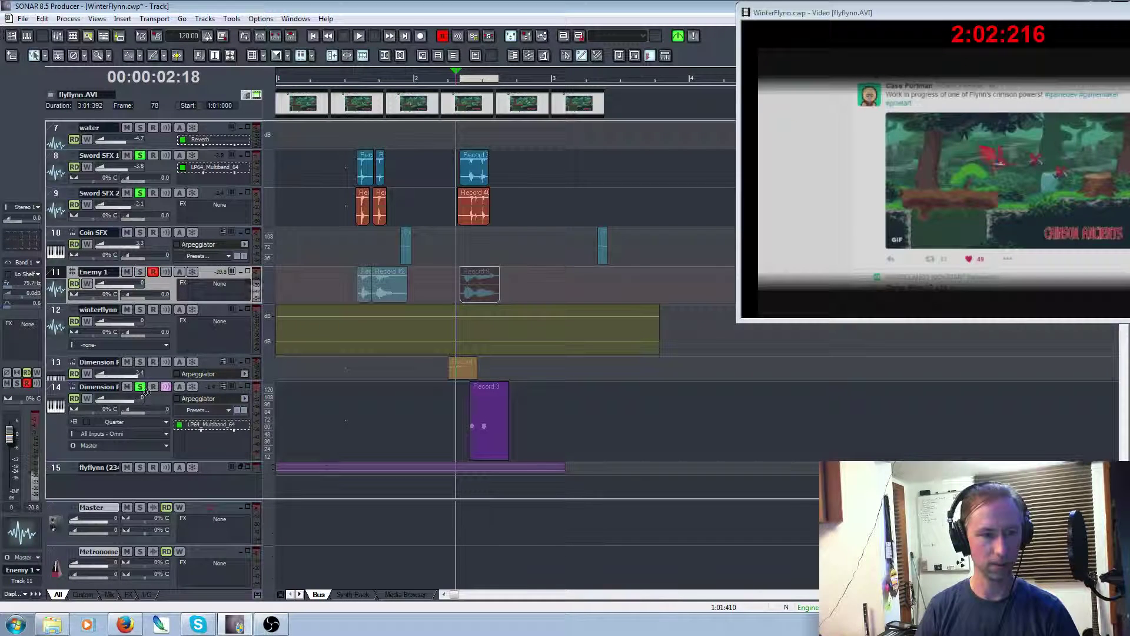
click(139, 386)
click(140, 271)
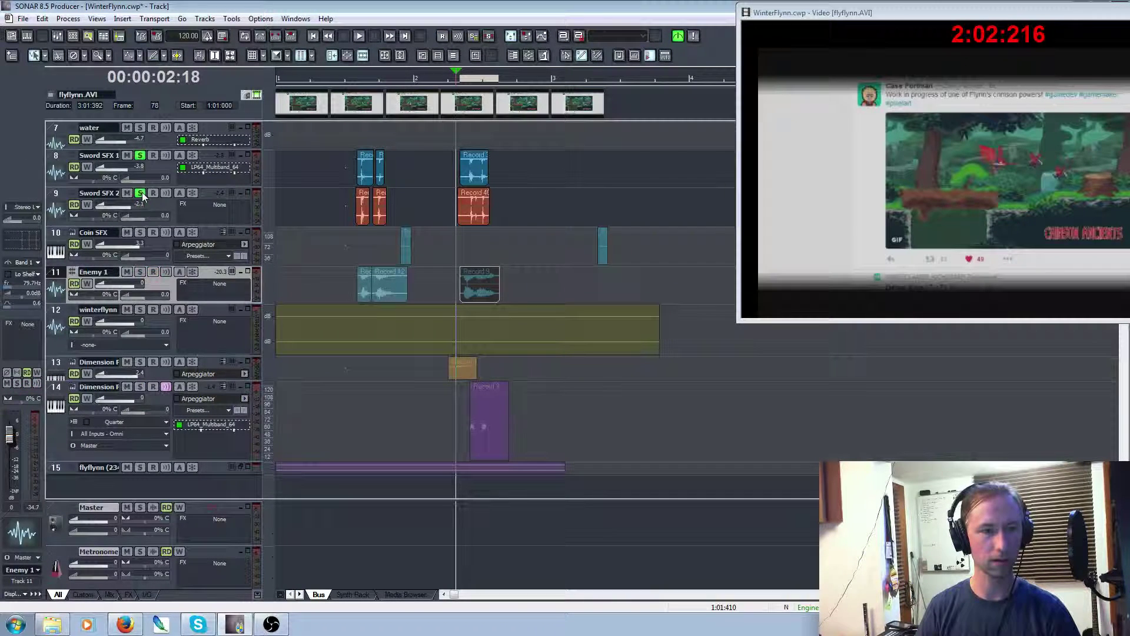
click(140, 193)
click(140, 156)
Reduce the height of the steps track and play the whole mix from the start
scroll(150, 209, up, 3)
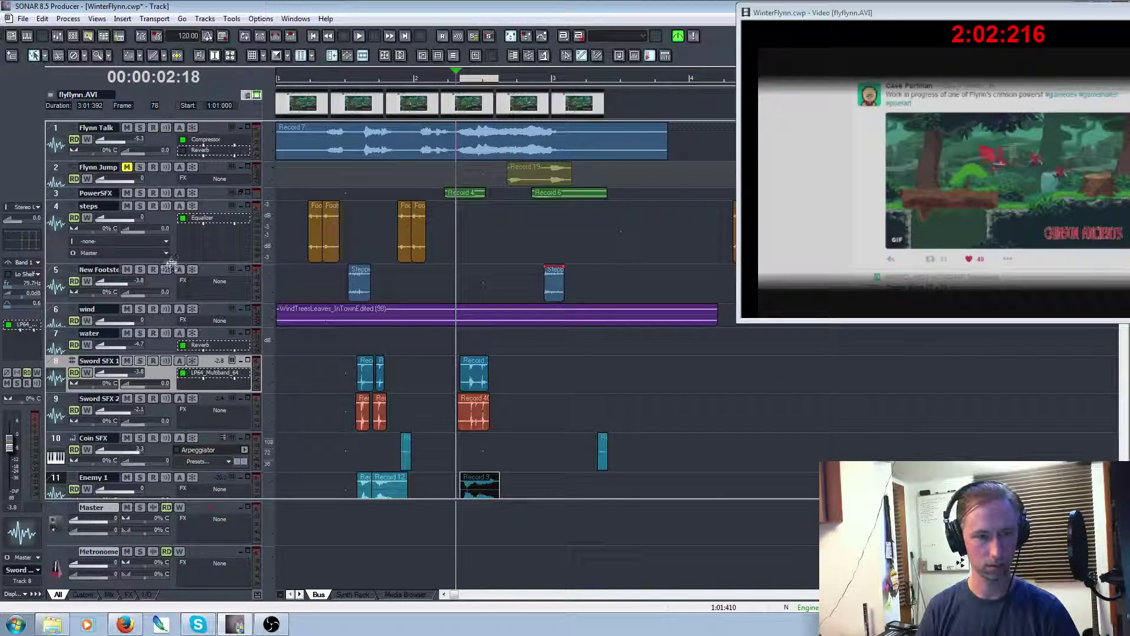
drag(170, 262, 184, 220)
key(w)
key(space)
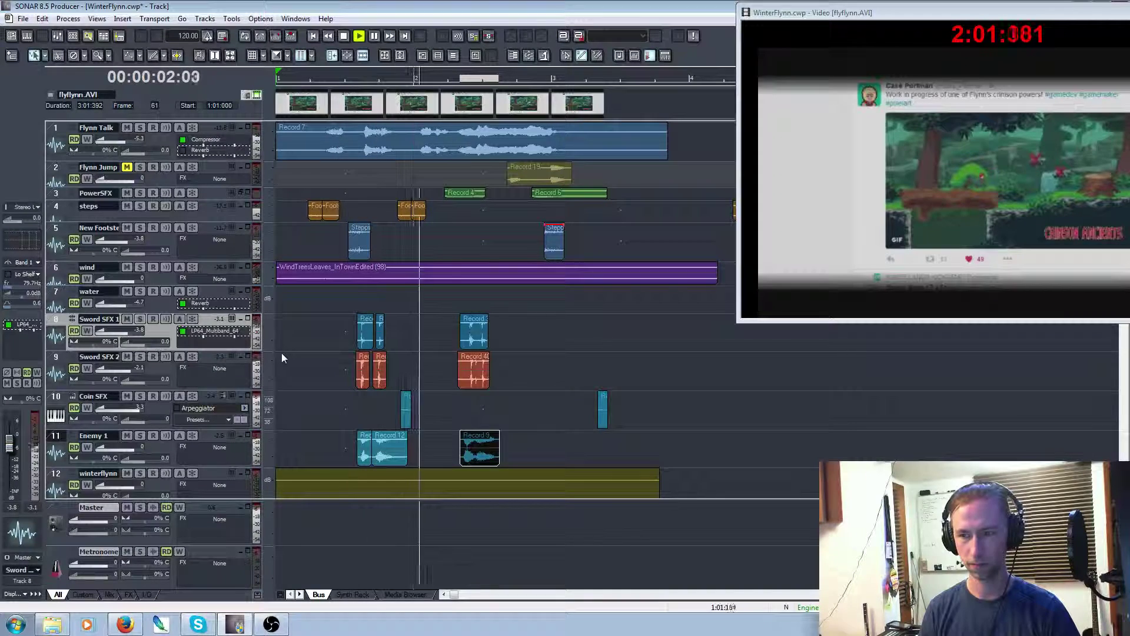
key(space)
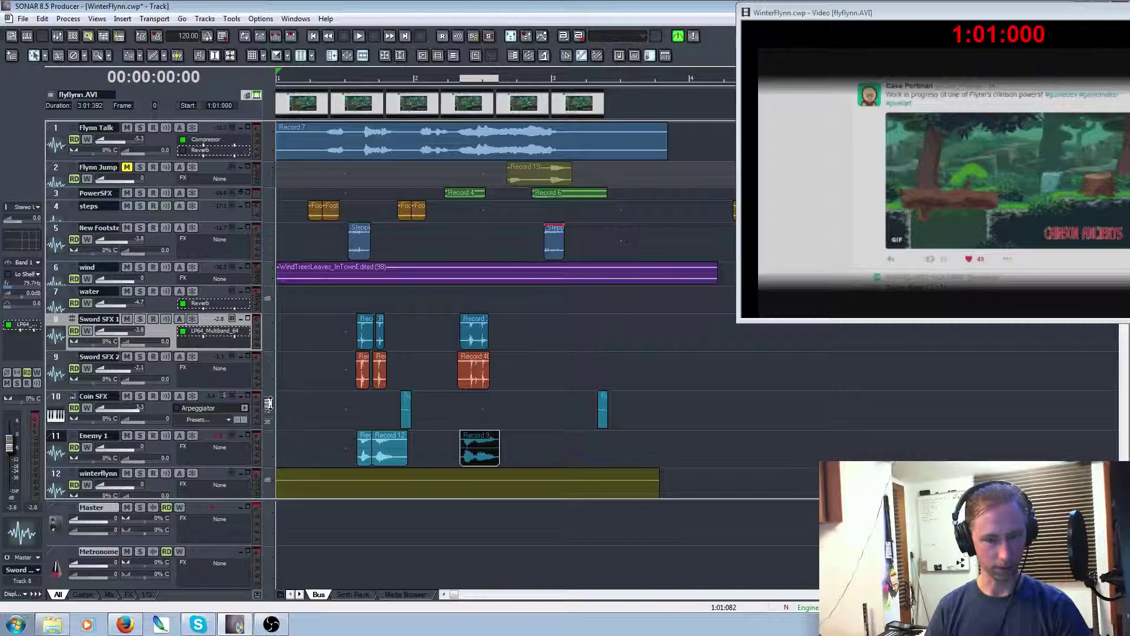
Reduce the height of track 14 and move the track 13 clip earlier to start at about 00:00:02:05
scroll(319, 401, down, 5)
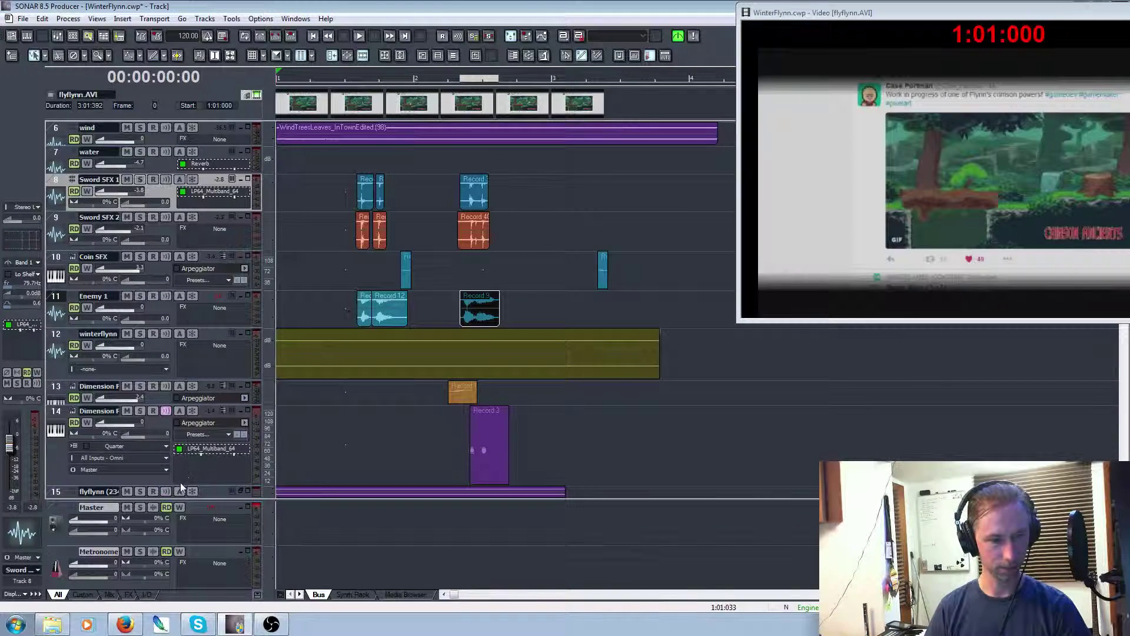
drag(181, 485, 200, 401)
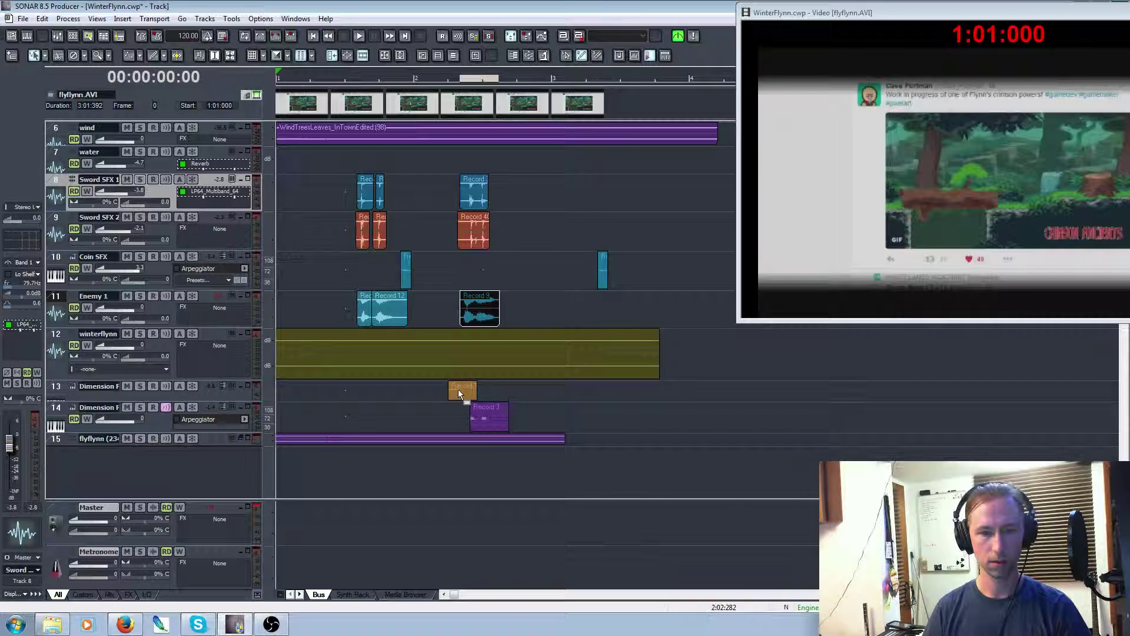
click(427, 386)
click(389, 386)
click(400, 386)
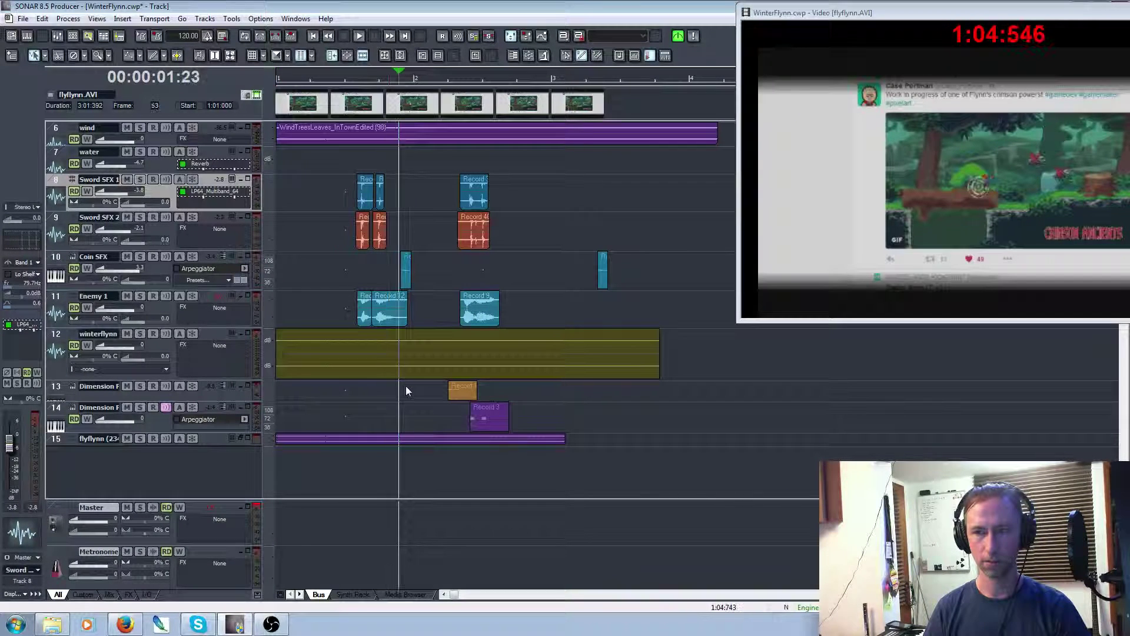
drag(406, 392, 437, 391)
Play the moved track 13 clip with the rest of the mix from 00:00:01:25
click(401, 389)
key(space)
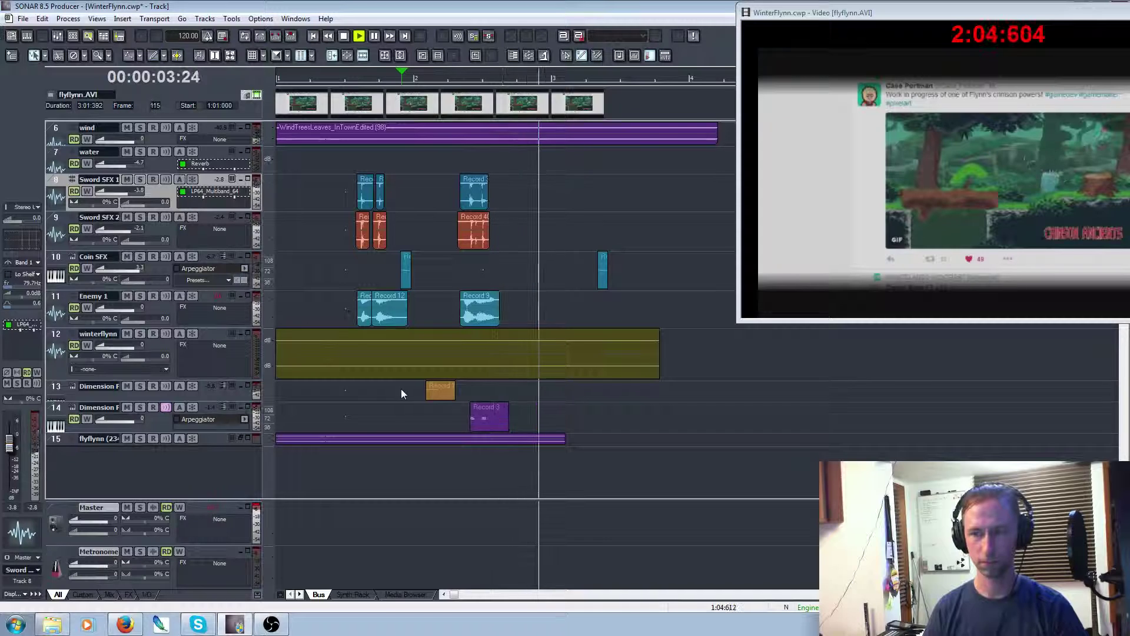
key(space)
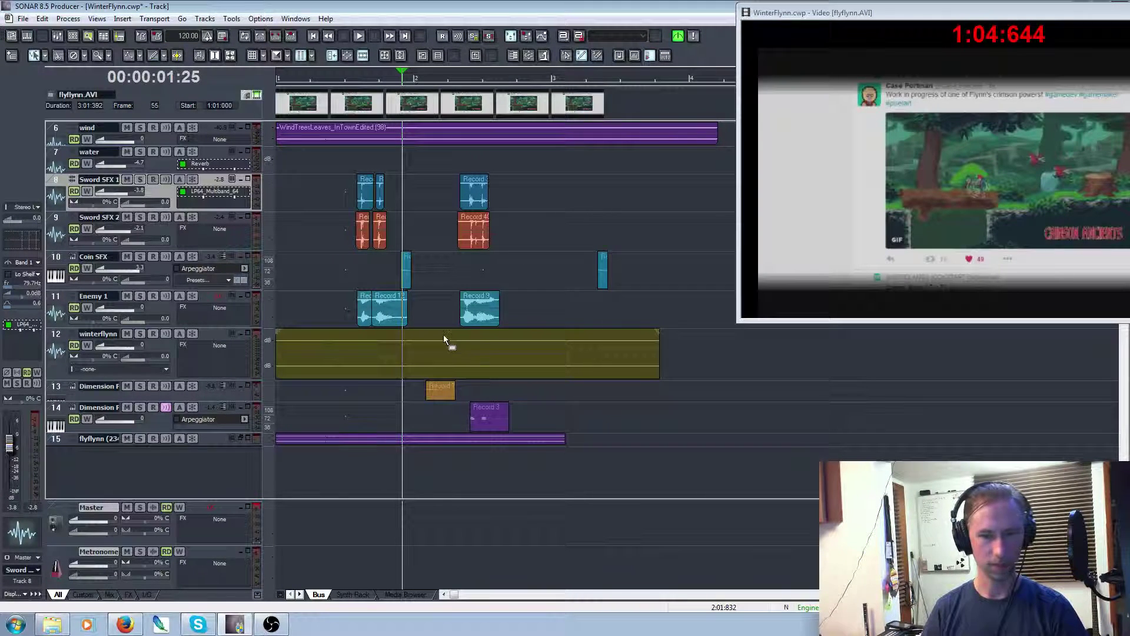
Select the first PowerSFX clip and mute the PowerSFX track
scroll(434, 333, down, 3)
scroll(439, 330, up, 6)
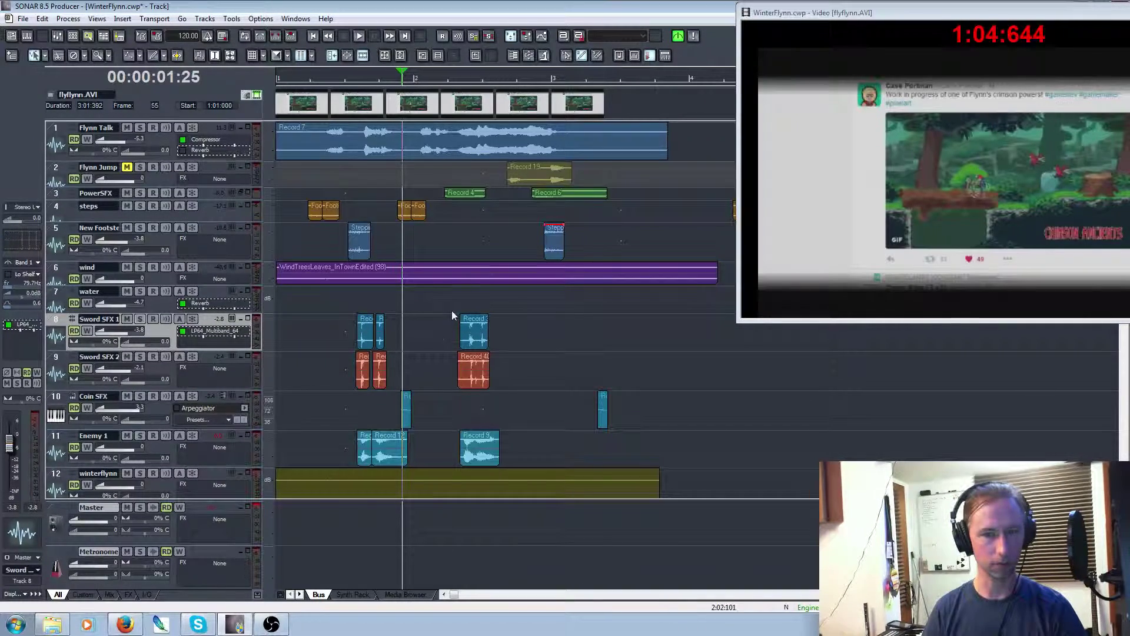
click(460, 193)
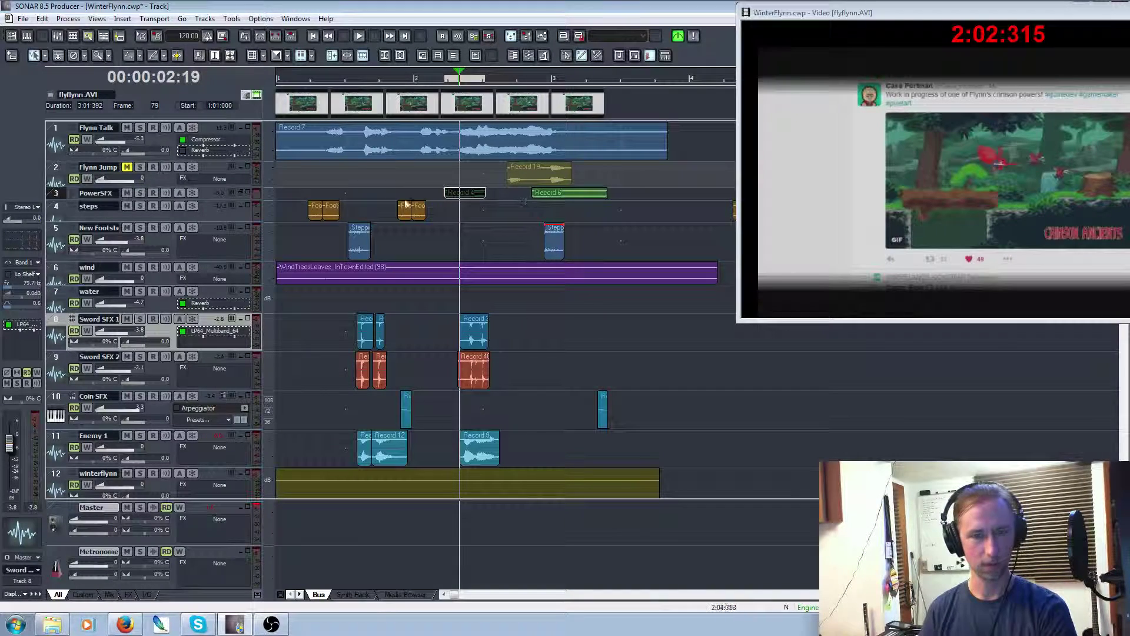
click(127, 195)
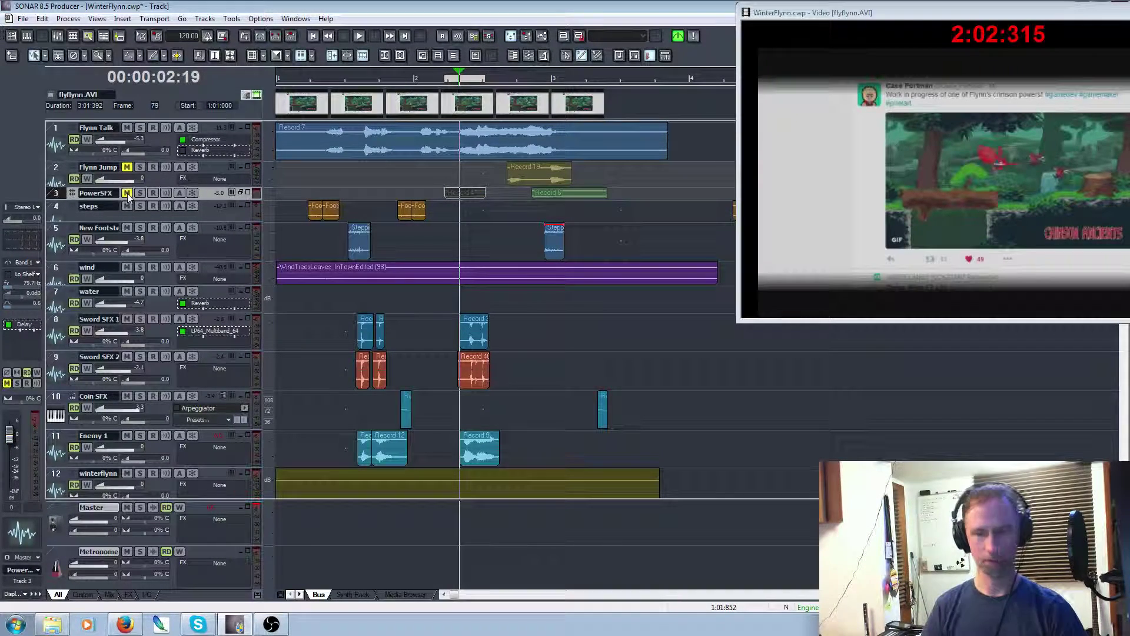
Play the mix against the video from the start twice with PowerSFX muted
key(w)
key(space)
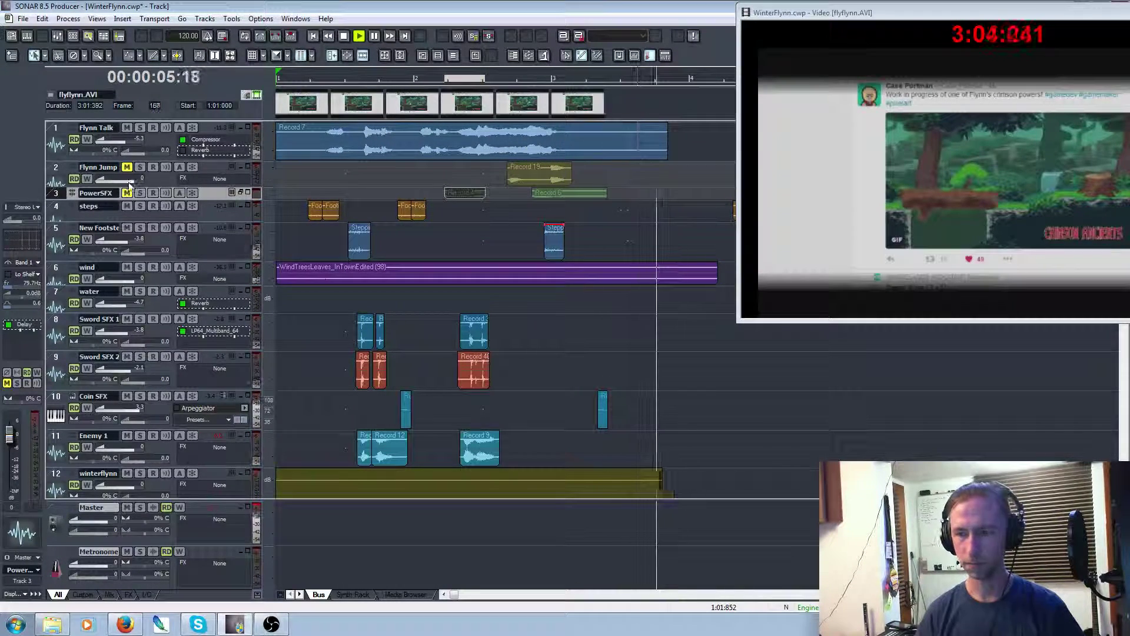
key(space)
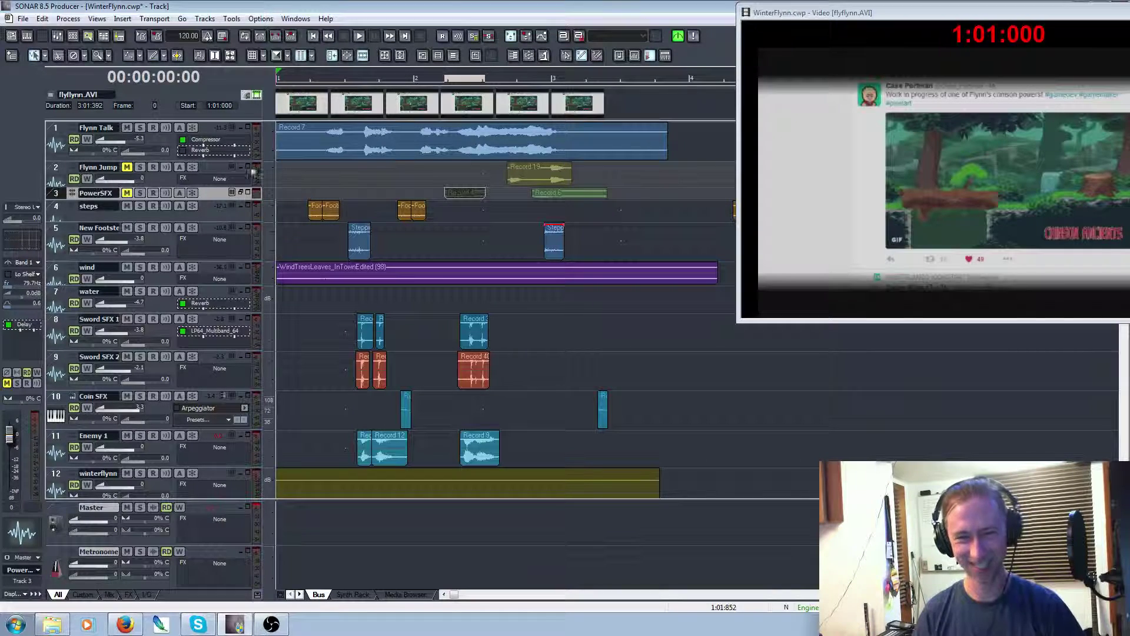
key(space)
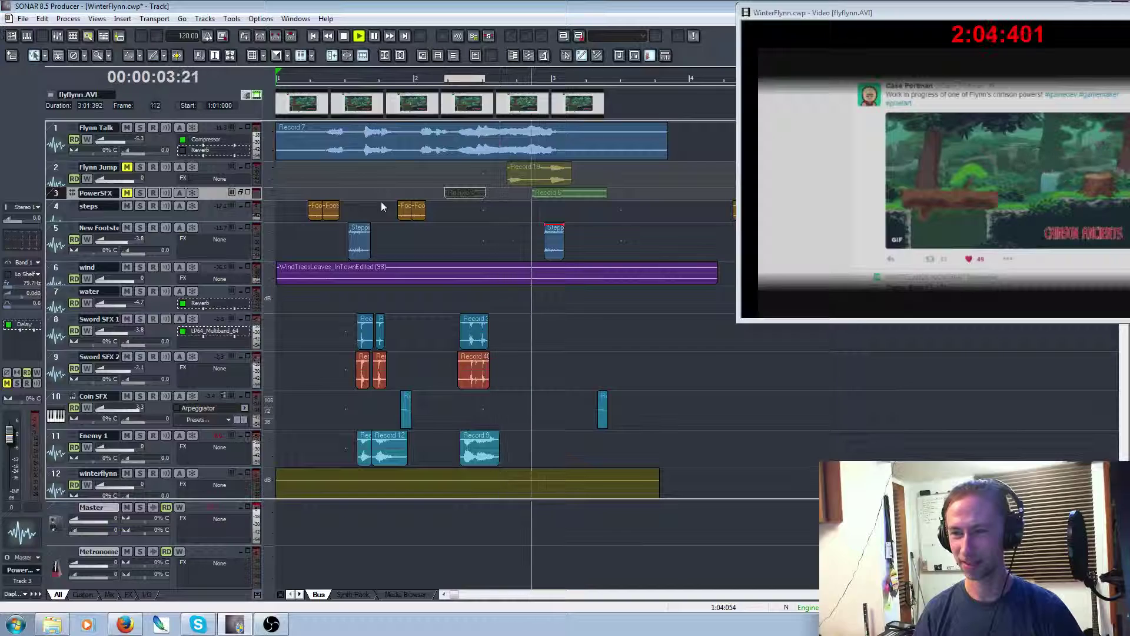
Move the video window lower, play the section around measure 5 and delete the last footstep clips from the steps and New Footsteps tracks
key(space)
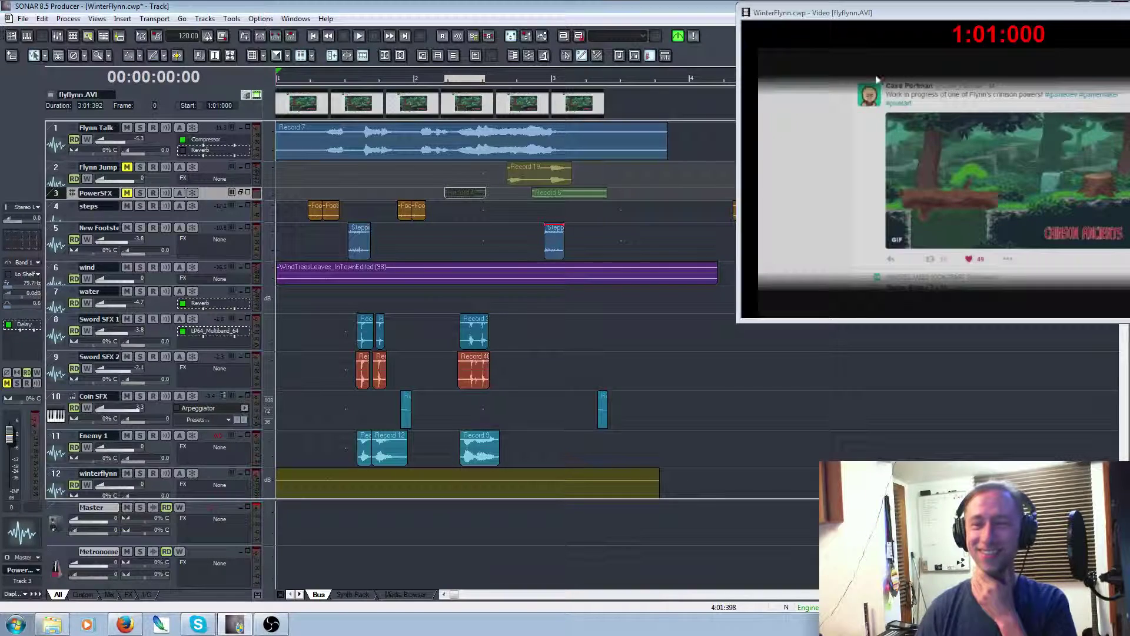
drag(879, 16, 846, 259)
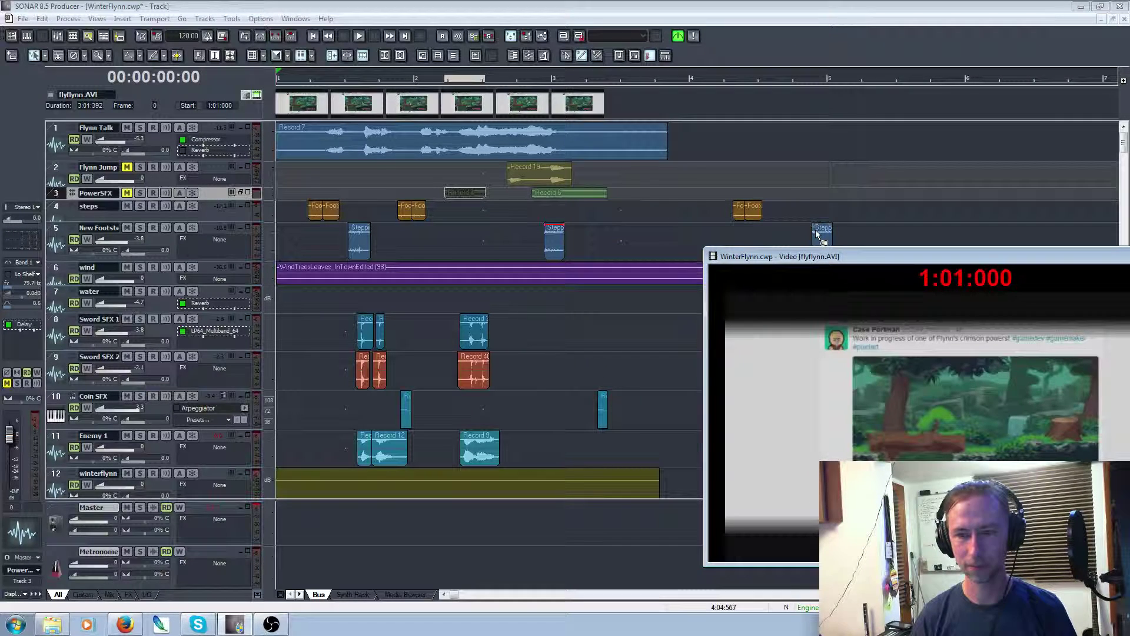
click(791, 192)
key(space)
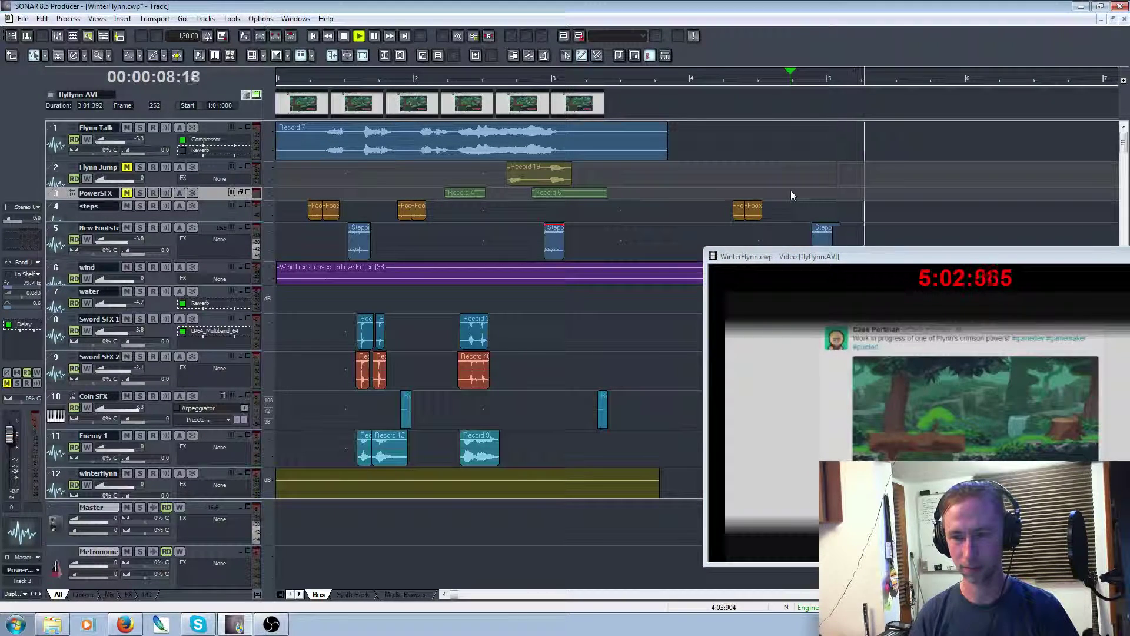
key(space)
click(822, 238)
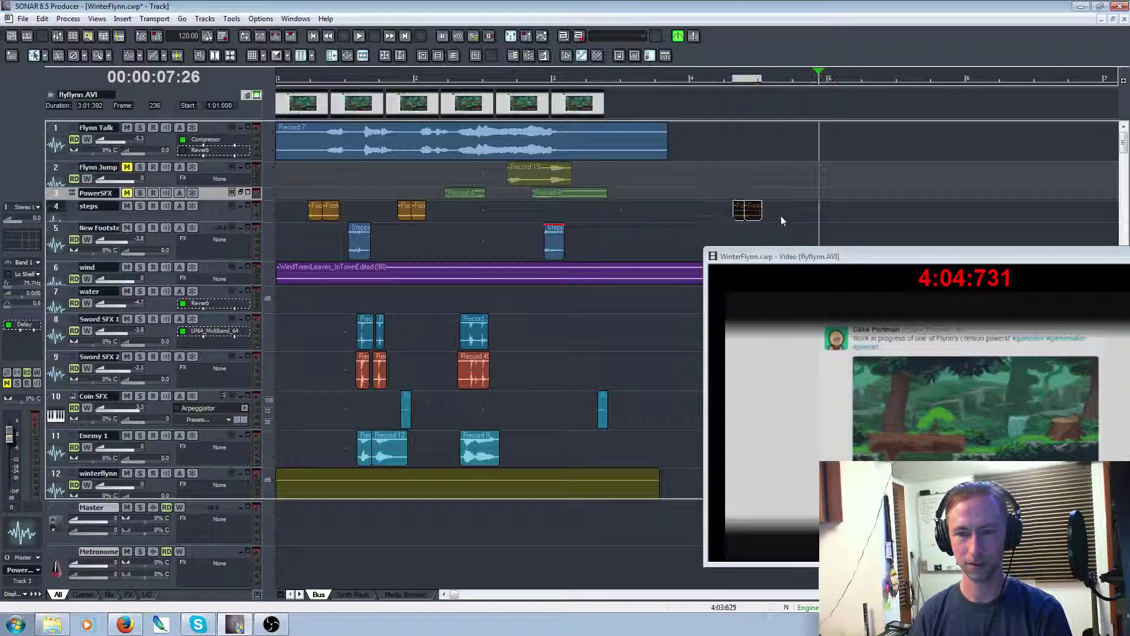
Play the mix from 00:00:04:20 without the deleted footstep clips
click(599, 236)
key(space)
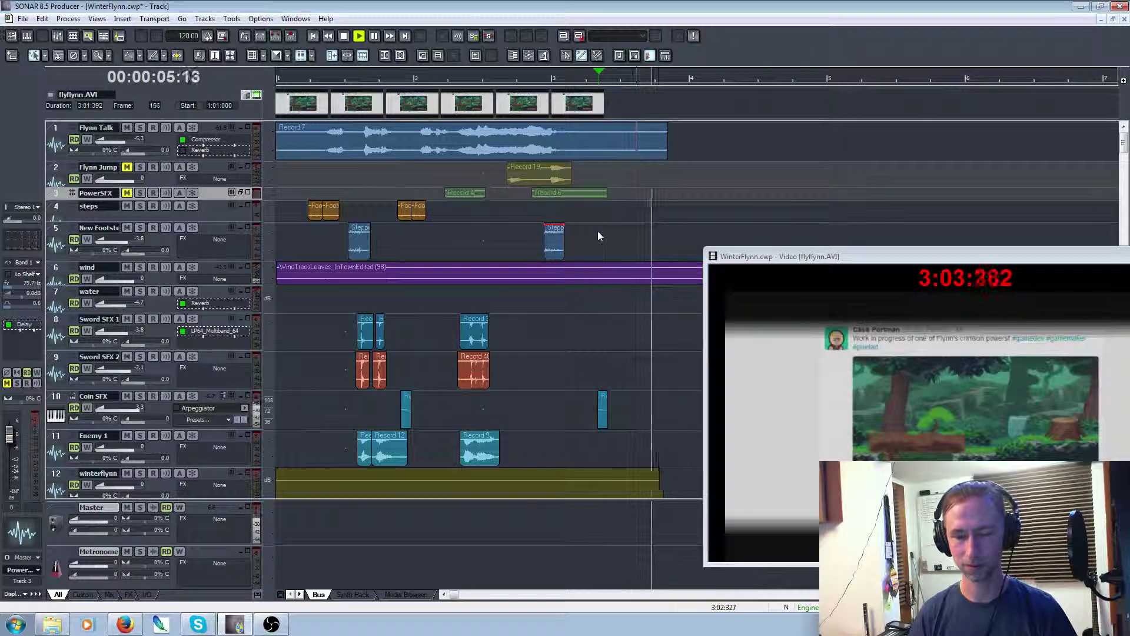
key(space)
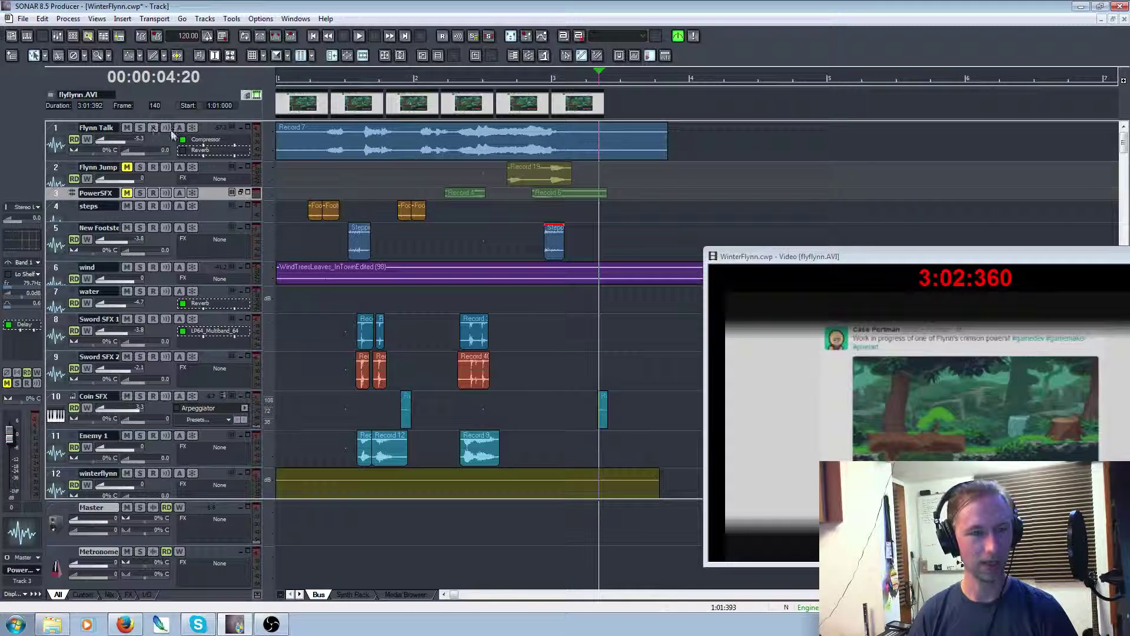
Arm the Flynn Talk track and record a new voice take from 00:00:03:15
click(153, 128)
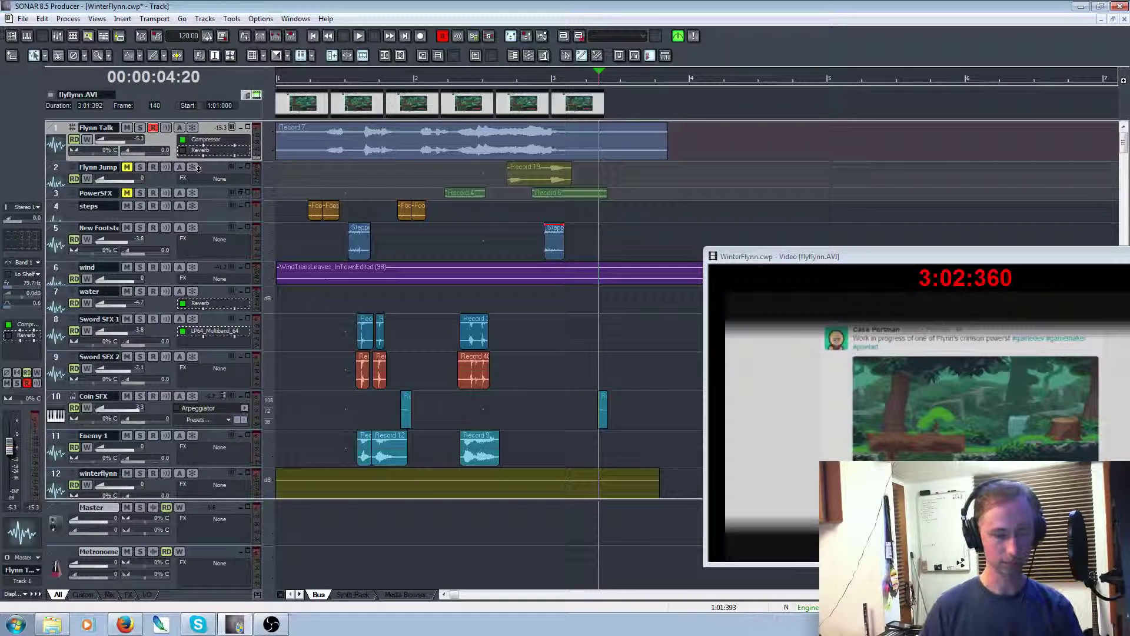
click(519, 214)
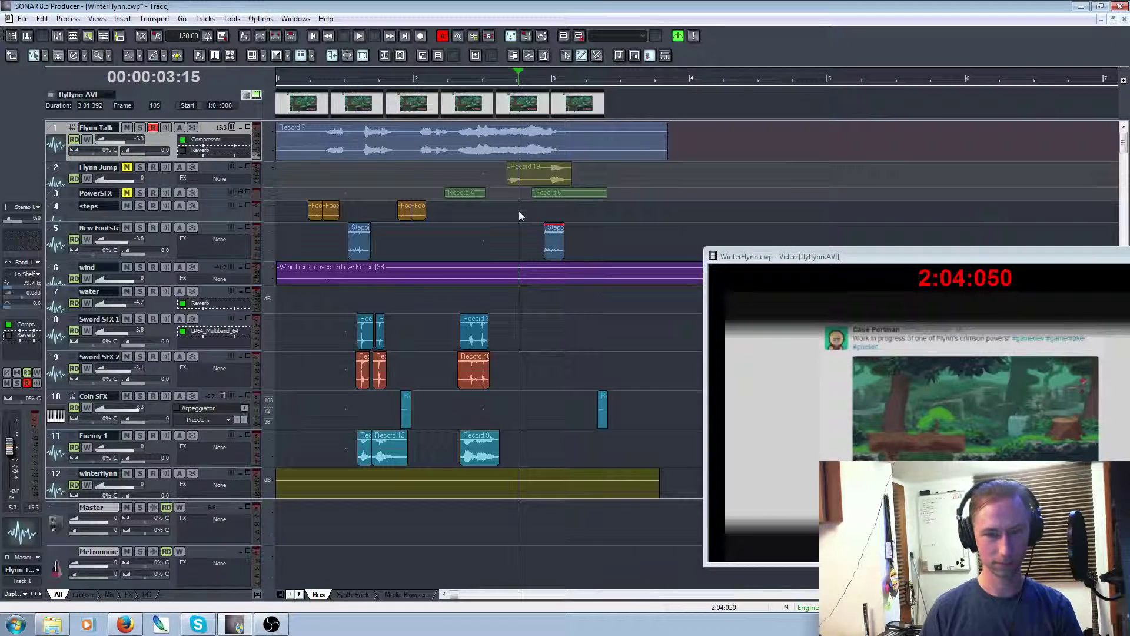
key(r)
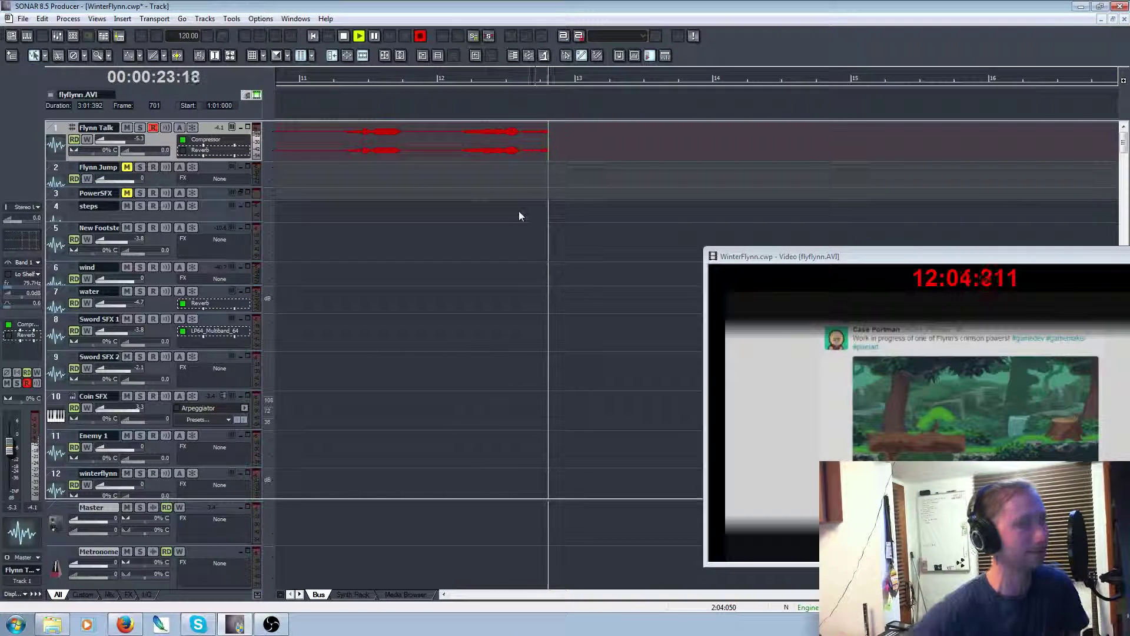
key(space)
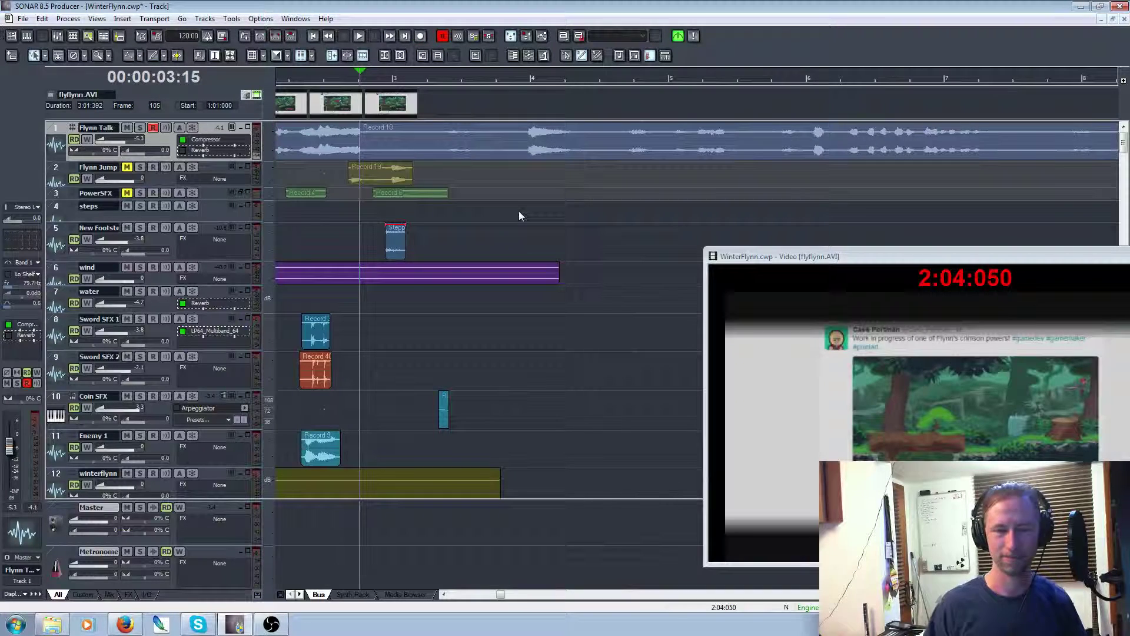
Play back the new Flynn Talk take and undo the recording
key(space)
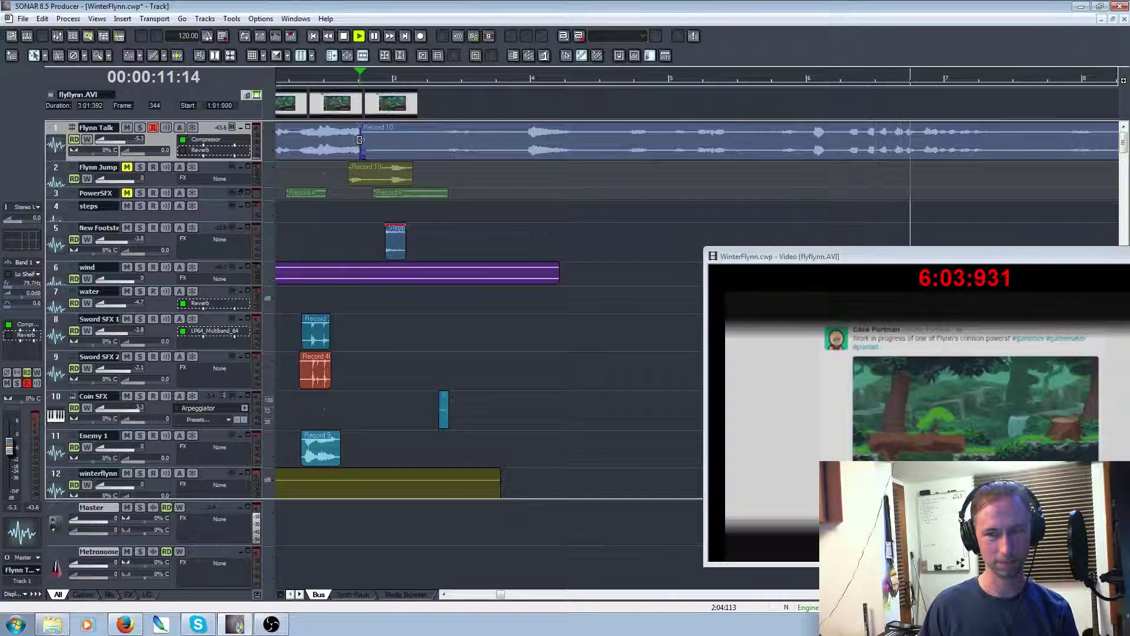
key(space)
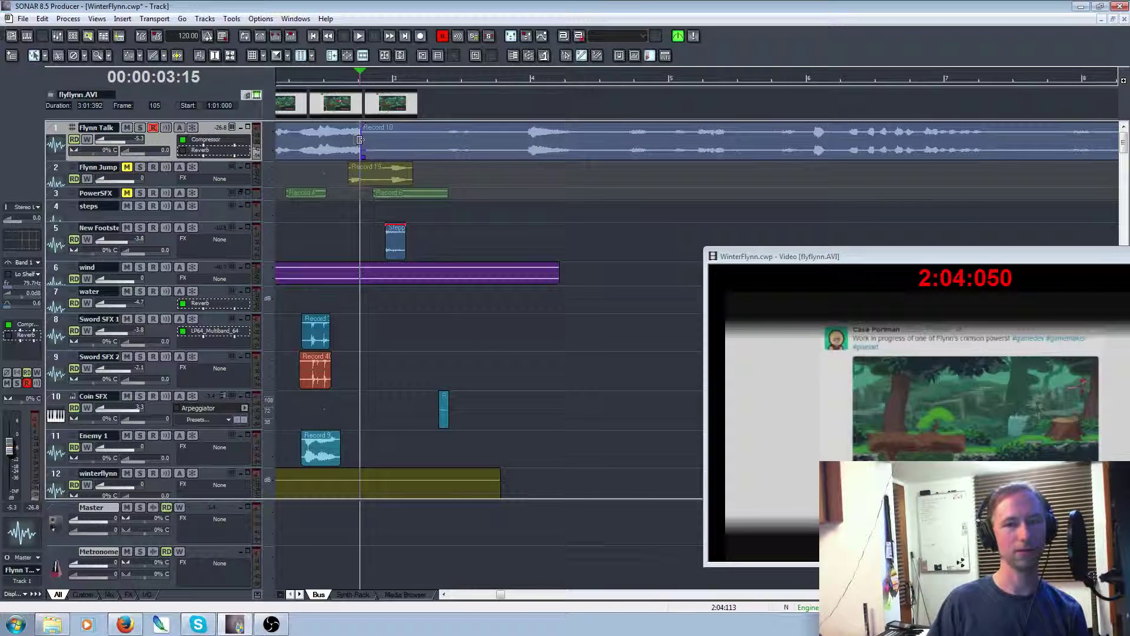
key(ctrl+z)
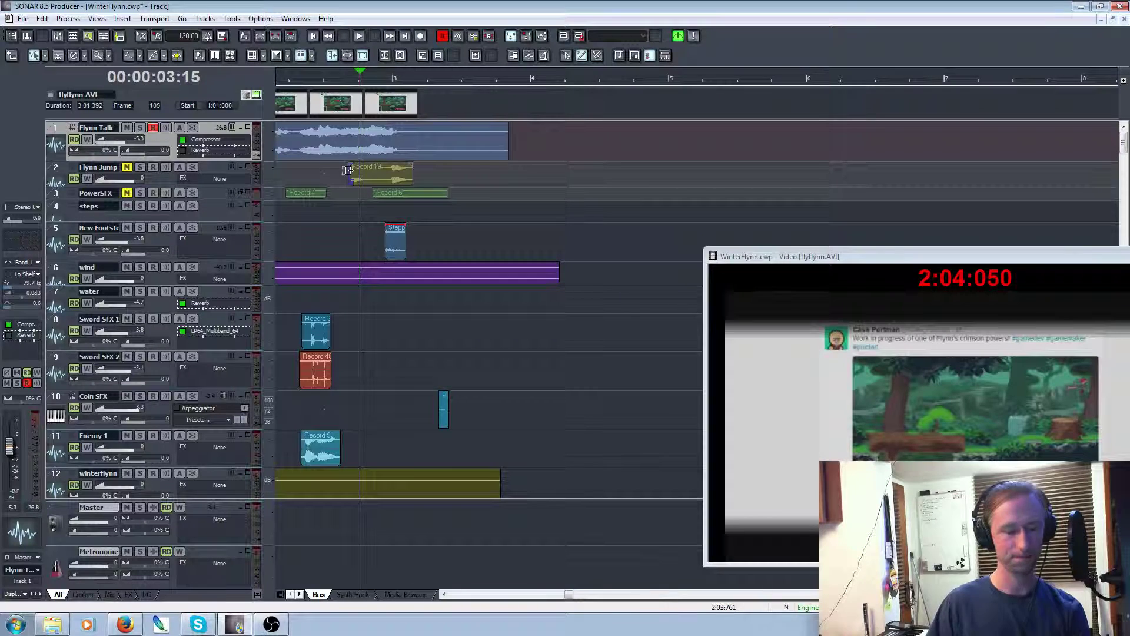
Record another Flynn Talk take from 00:00:03:15 and trim the original clip's end back to just after measure 3
key(space)
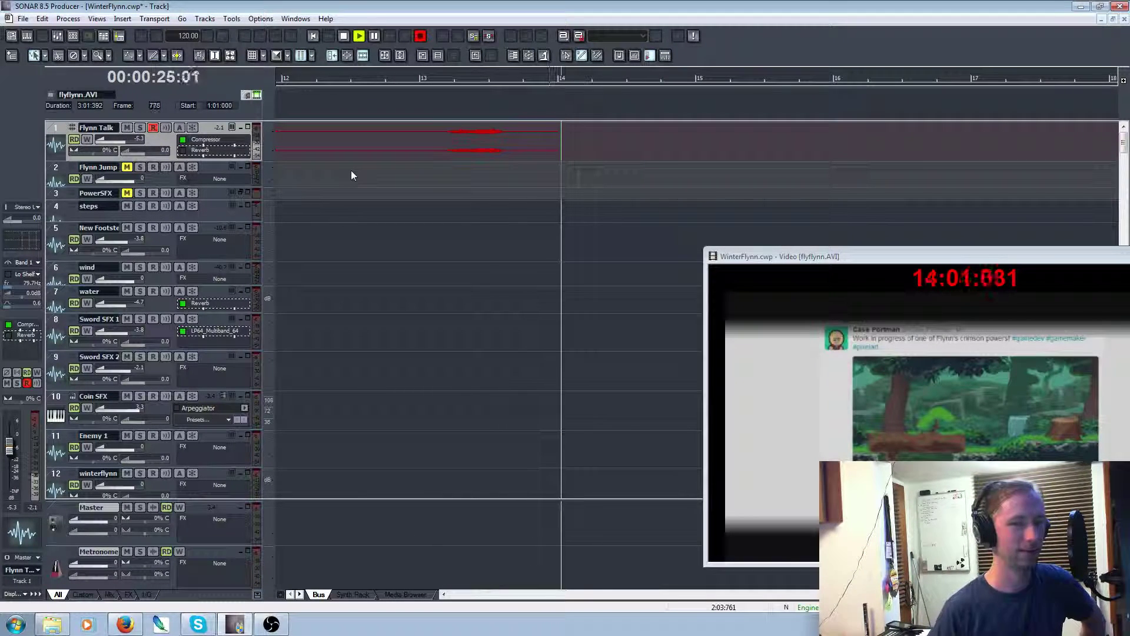
key(space)
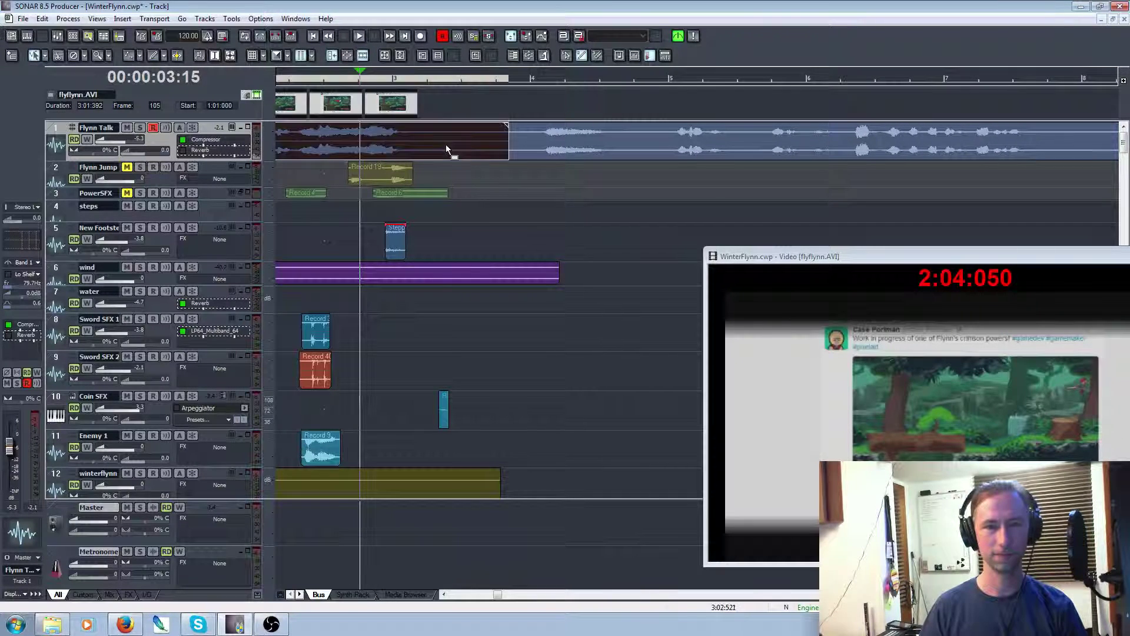
click(448, 148)
drag(510, 142, 403, 144)
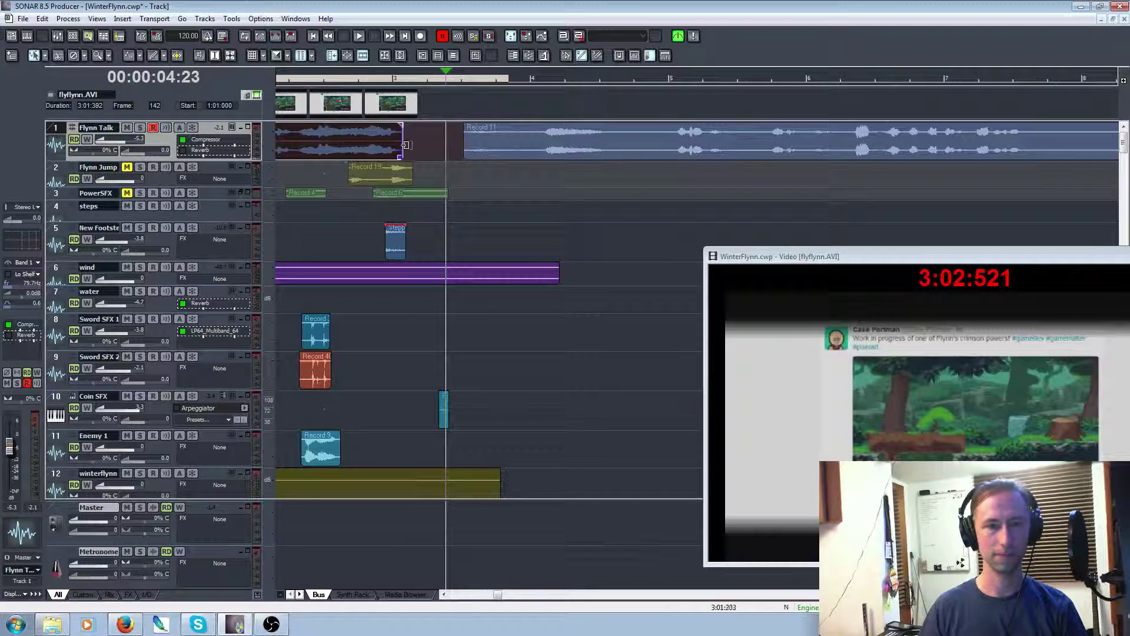
Disarm the Flynn Talk track and play the new take from 00:00:04:23
click(153, 128)
key(space)
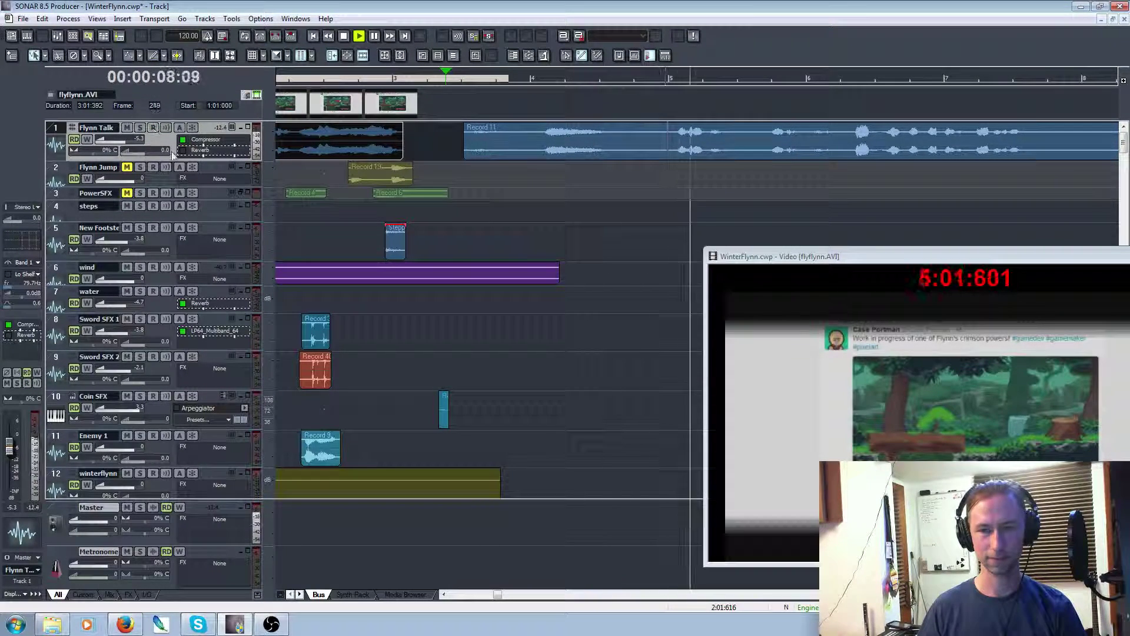
key(space)
Extend the end of the wind clip to shortly before measure 20, moving the video window out of the way
click(554, 274)
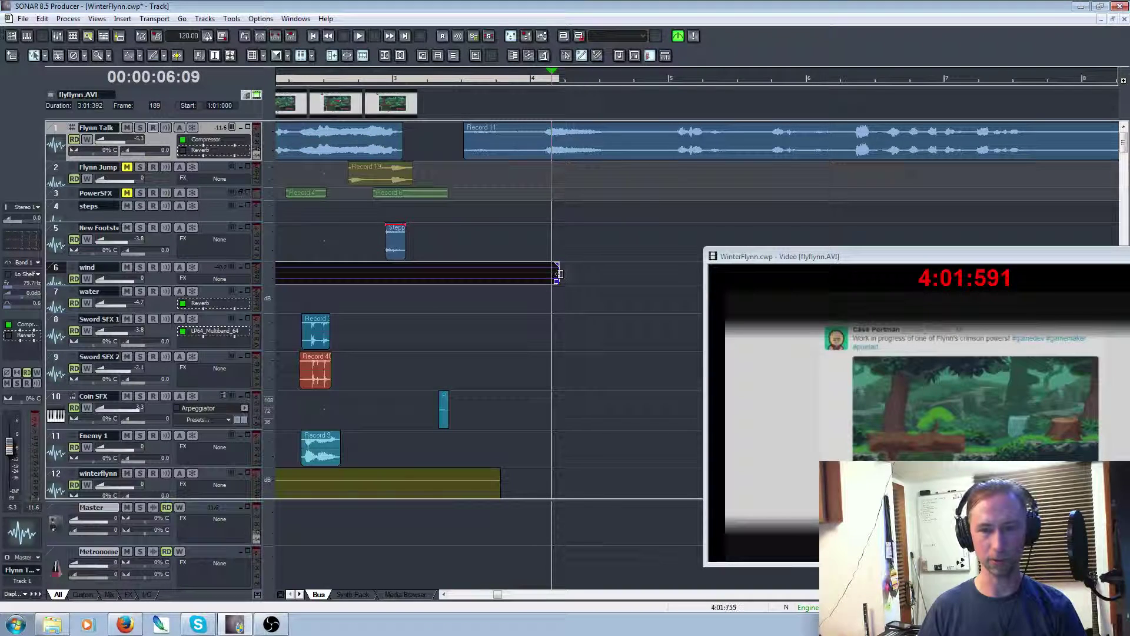
drag(966, 259, 832, 360)
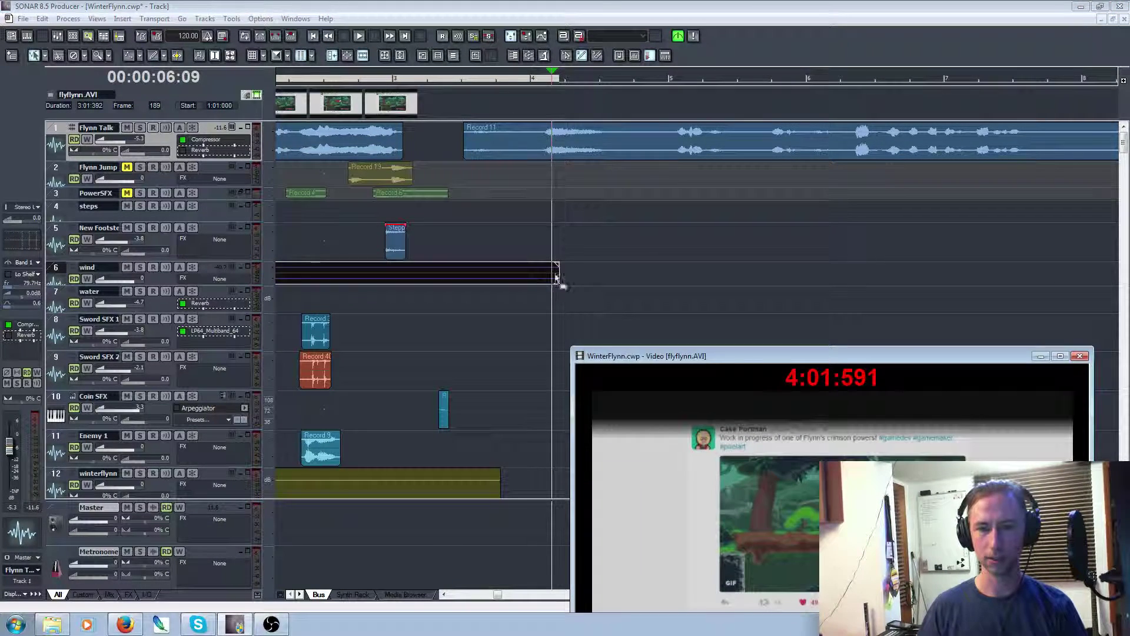
drag(556, 279, 1047, 277)
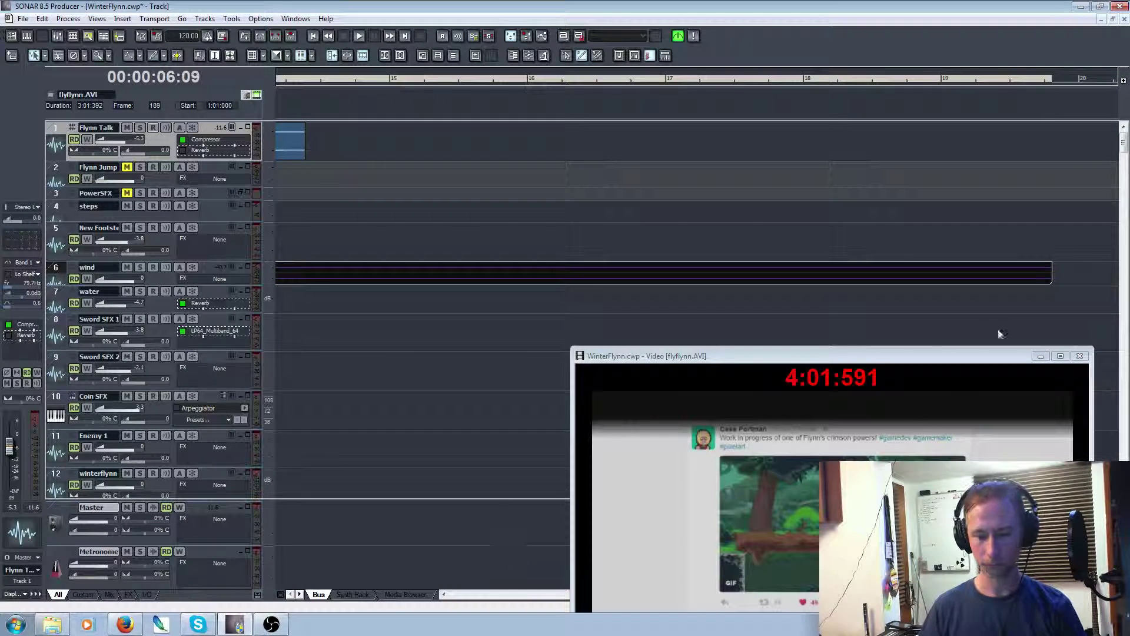
Move the video window completely off the track view
click(923, 361)
drag(904, 353, 880, 113)
key(ctrl+Left)
key(ctrl+Left)
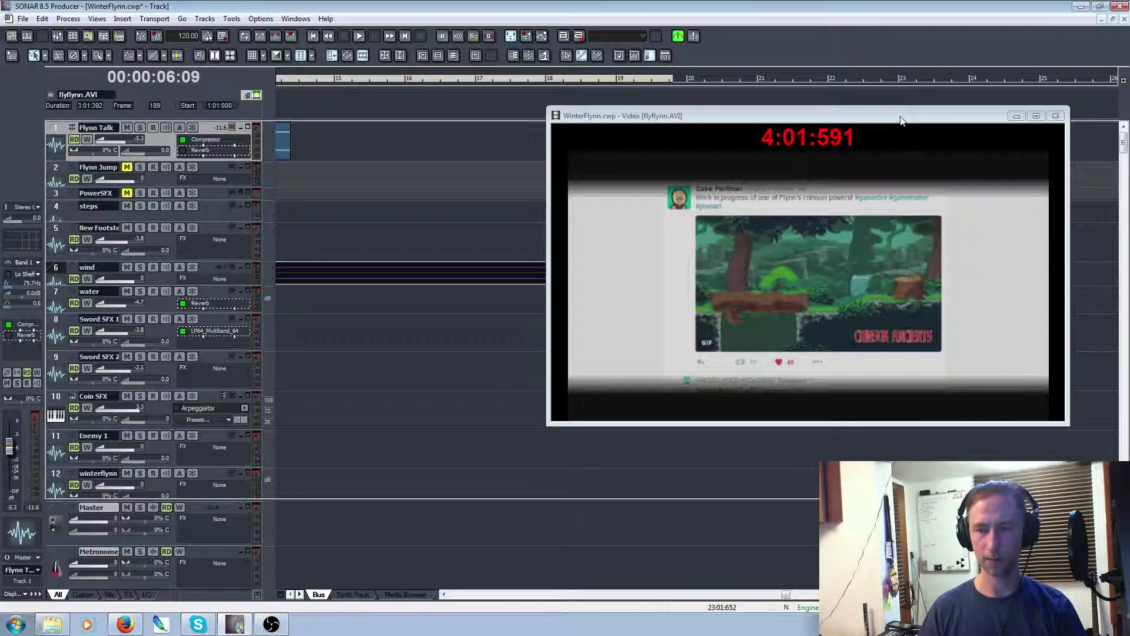
drag(882, 121, 1129, 121)
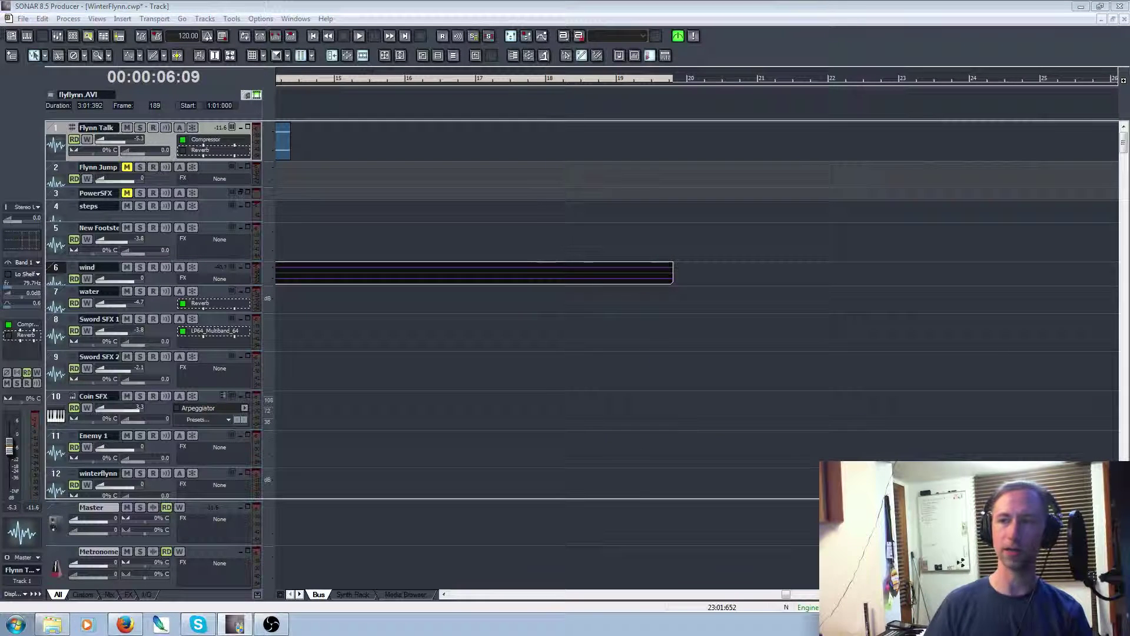
Play the full arrangement from the start with the new Flynn Talk take and extended wind clip
scroll(635, 312, left, 10)
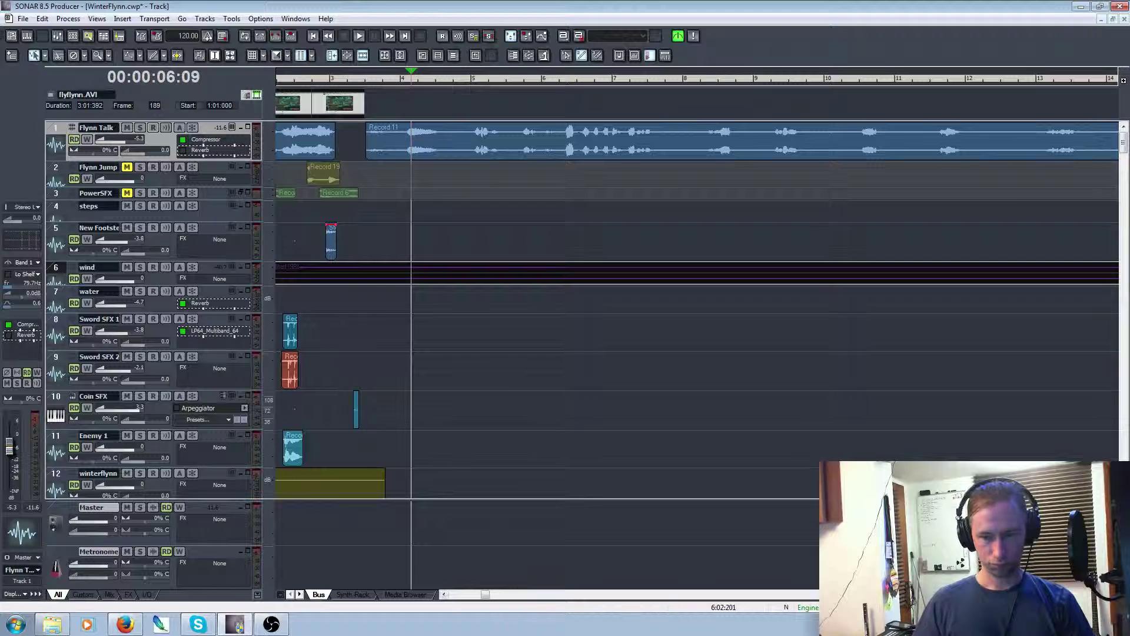
key(ctrl+Left)
key(ctrl+Left)
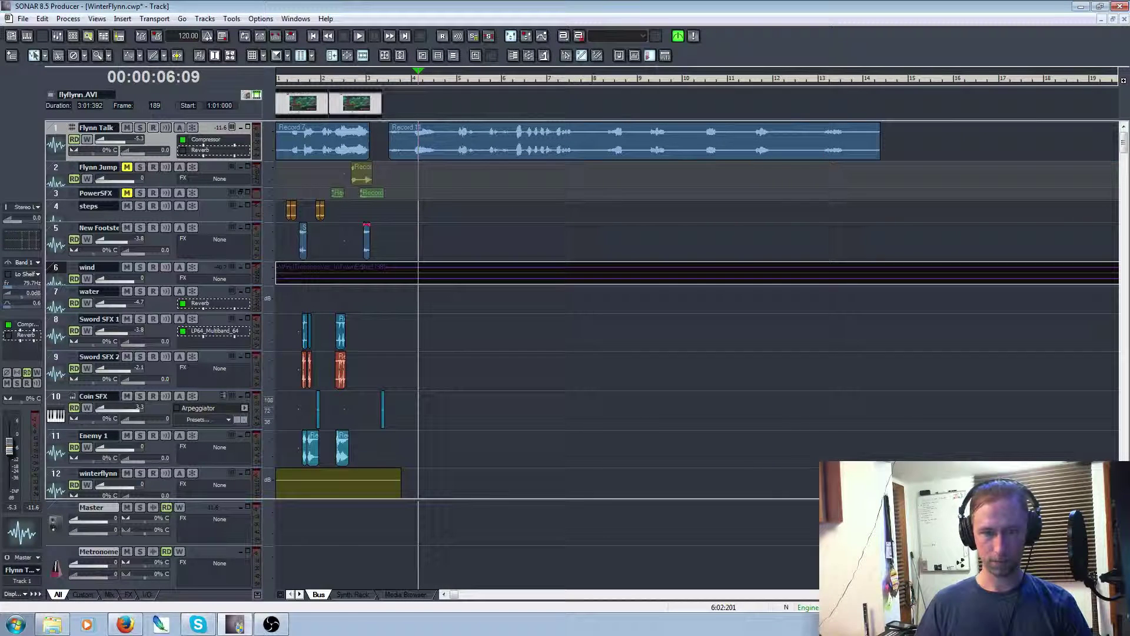
key(w)
key(space)
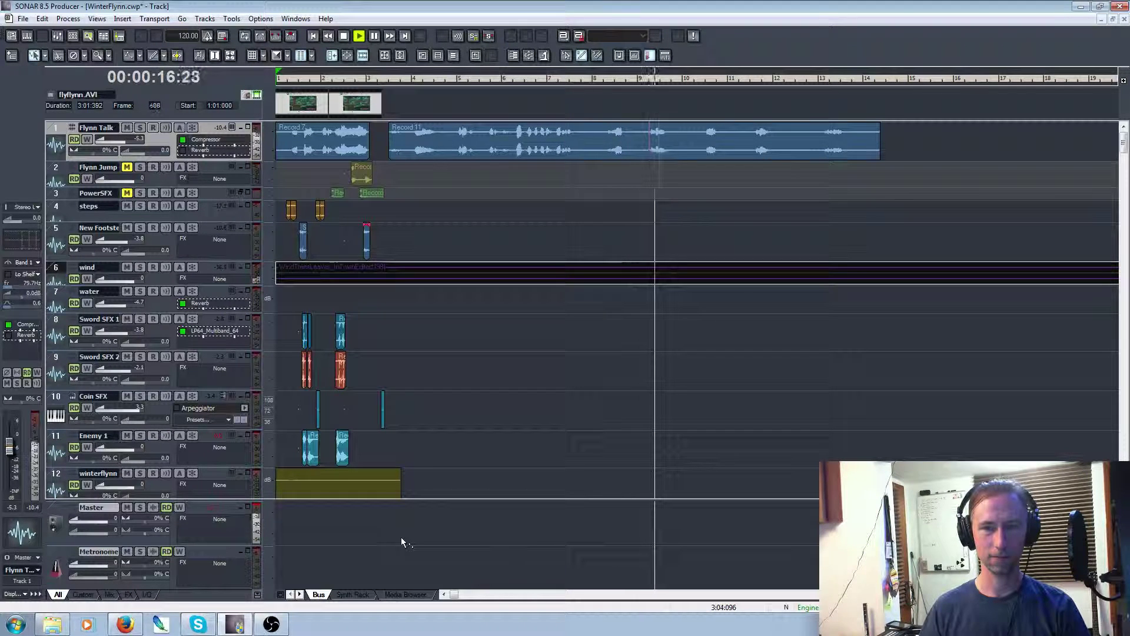
key(space)
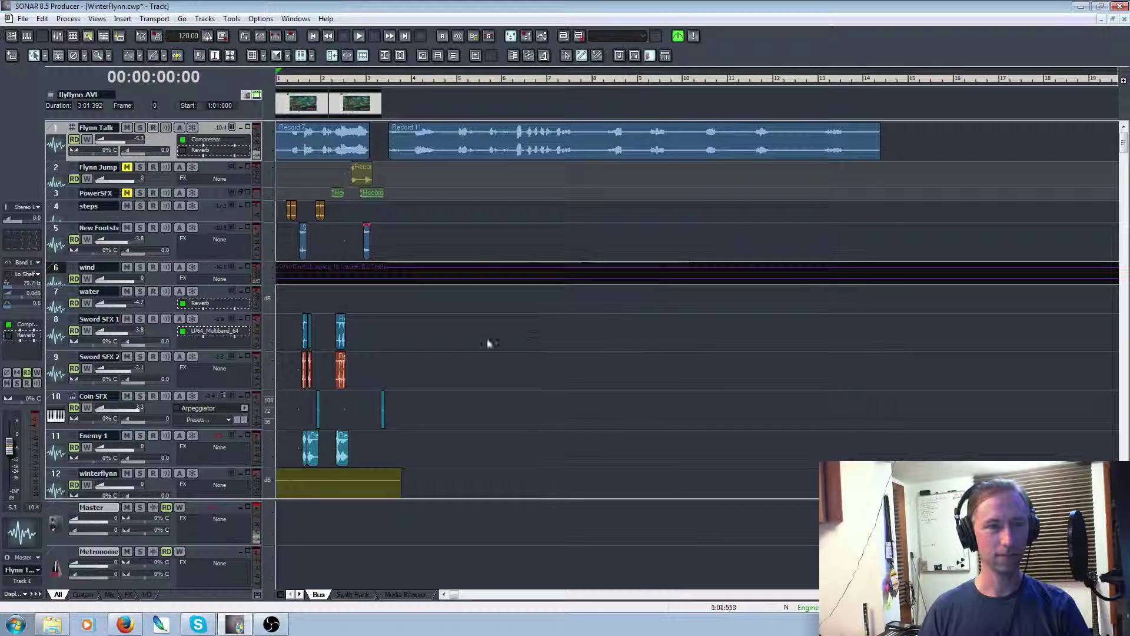
Reduce tracks 9 to 12 to minimum height
scroll(200, 428, down, 3)
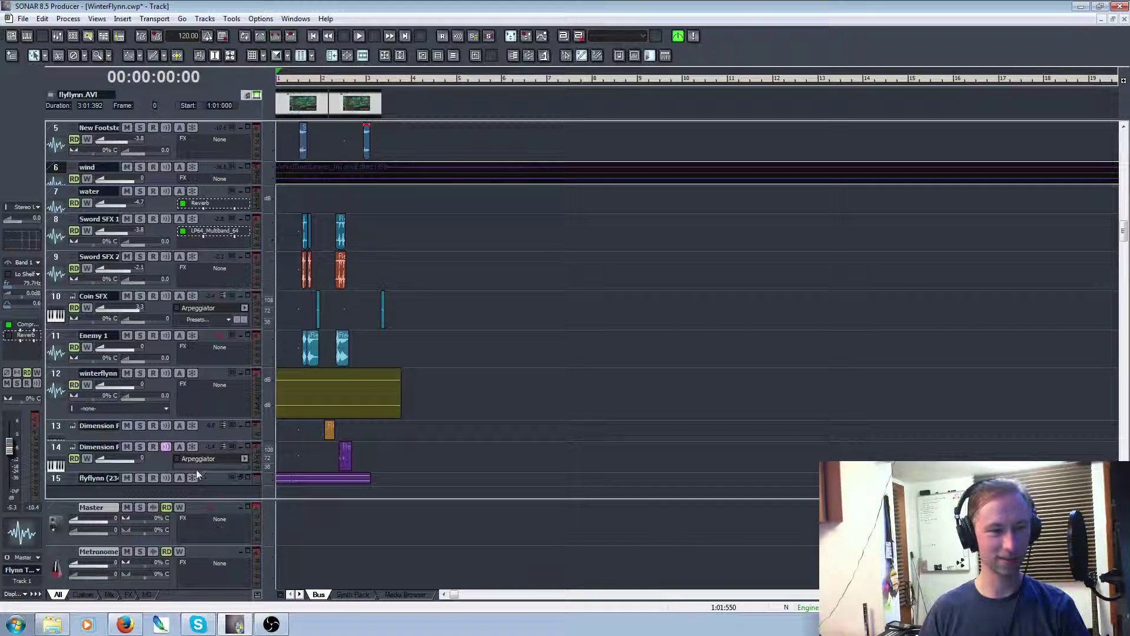
drag(187, 420, 190, 263)
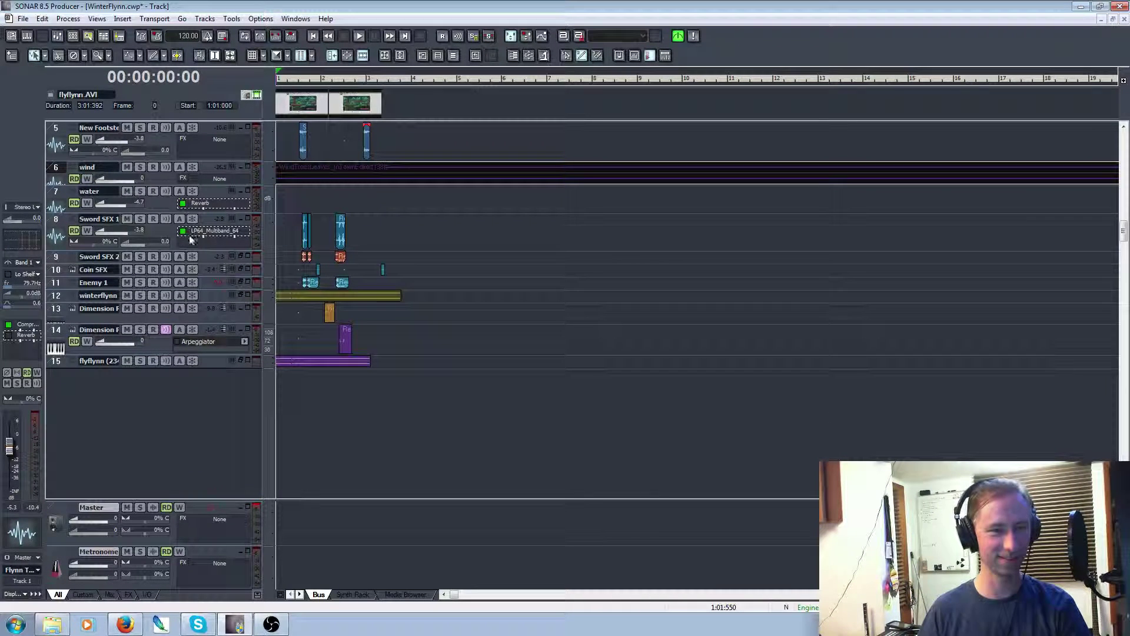
Save the project under the new name FlyFlynn in the Flynn GOGOGO folder
click(23, 18)
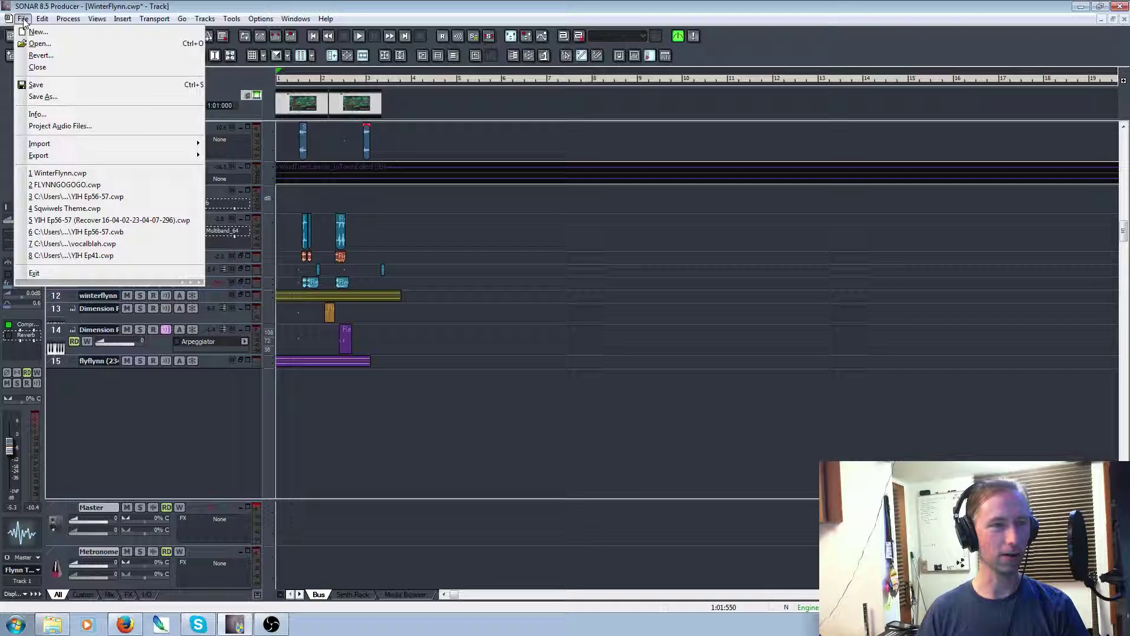
click(58, 97)
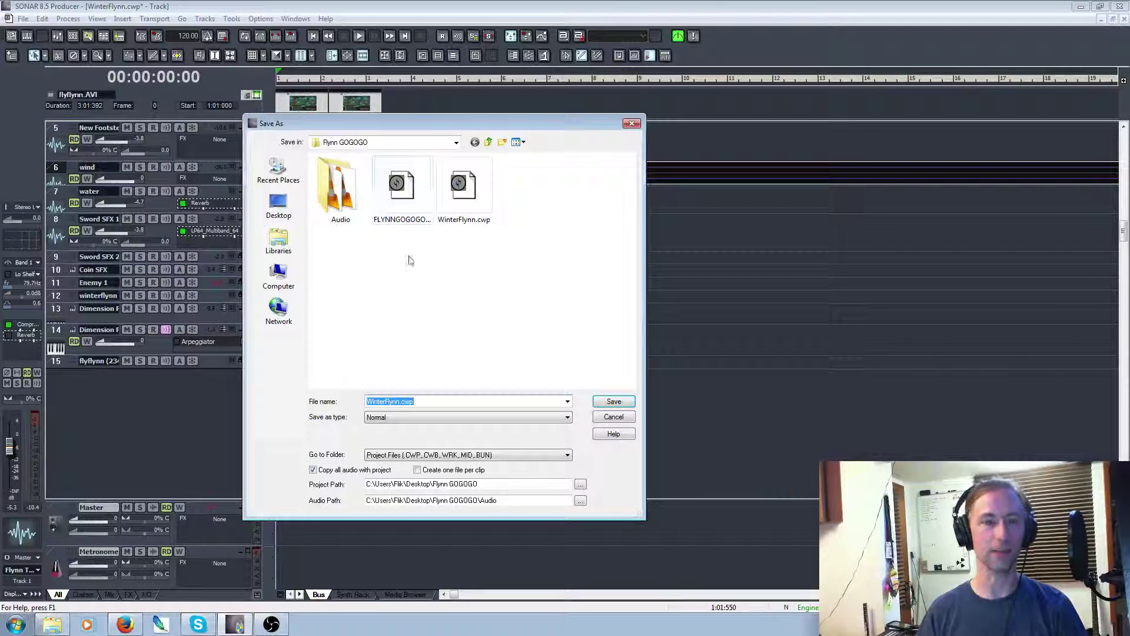
text(Fl)
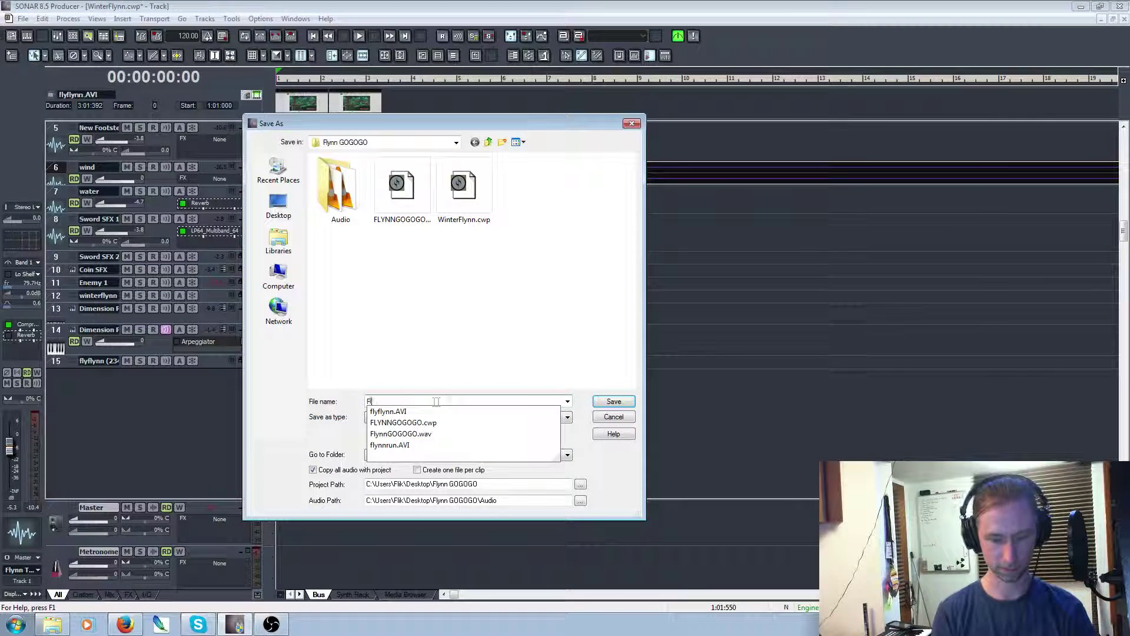
text(yFlyn F)
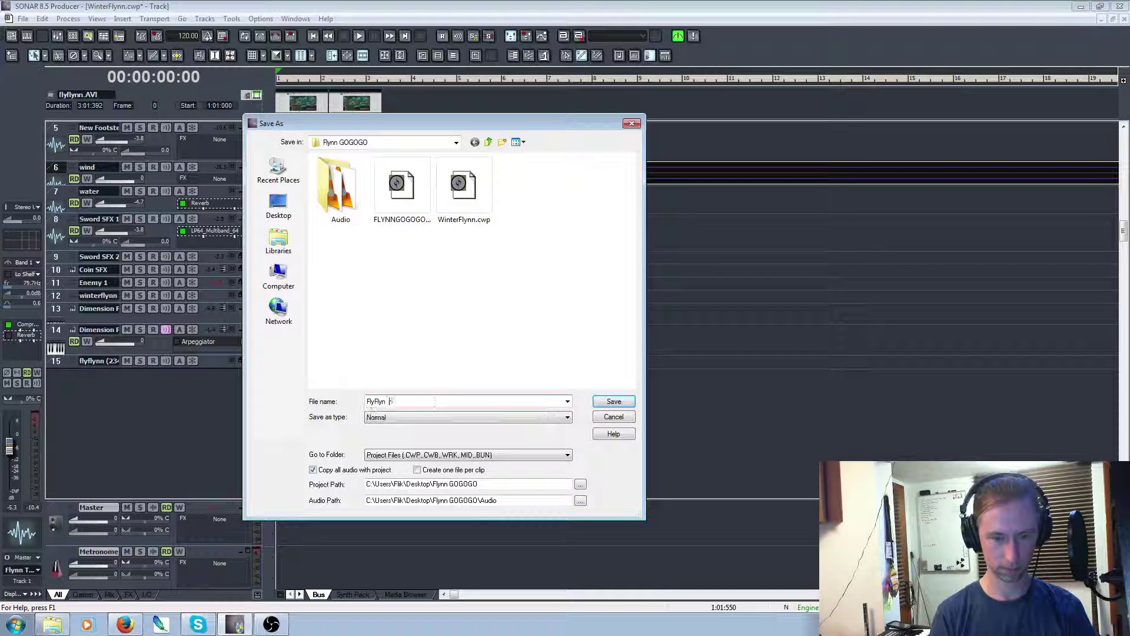
key(BackSpace)
text(n)
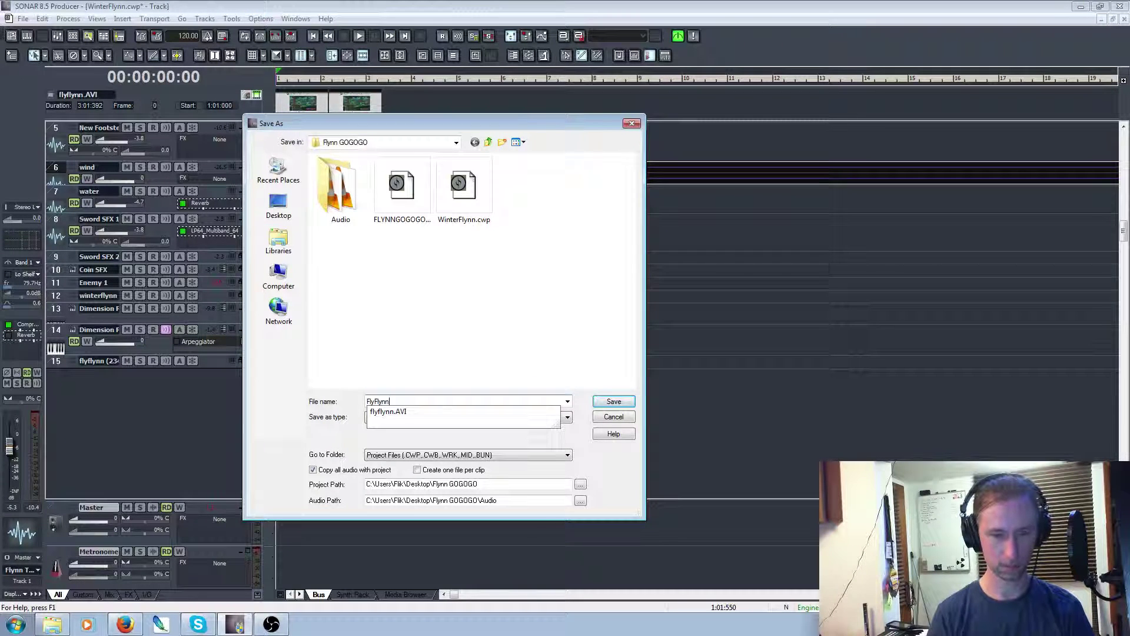
key(Return)
key(Return)
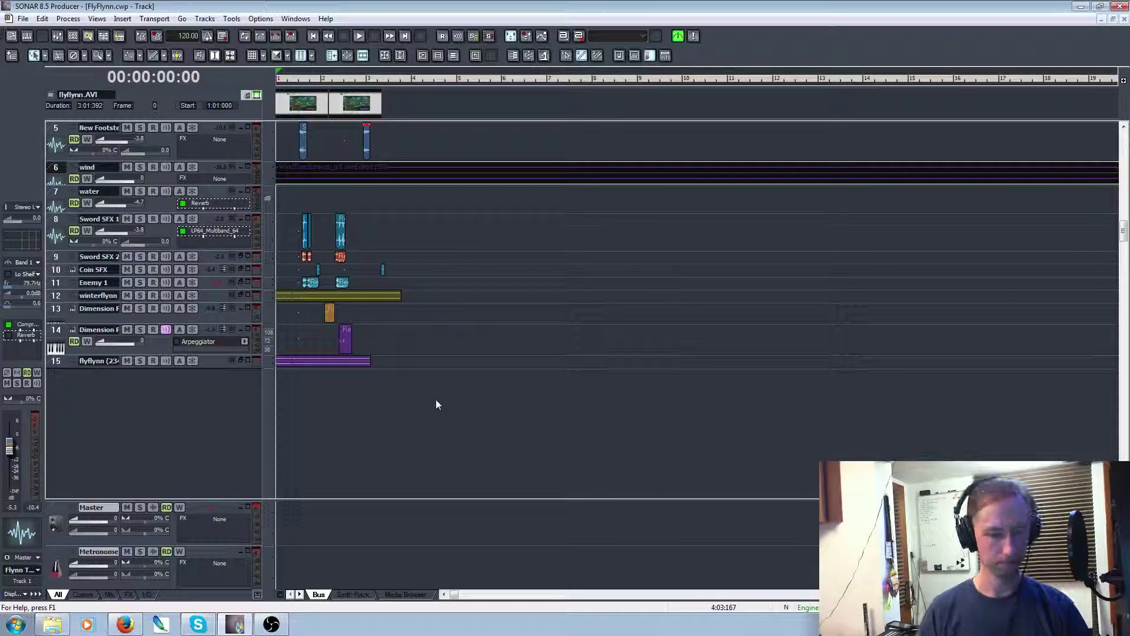
Insert a new audio track below the flyflynn track, enlarge it and arm it for recording
right_click(188, 457)
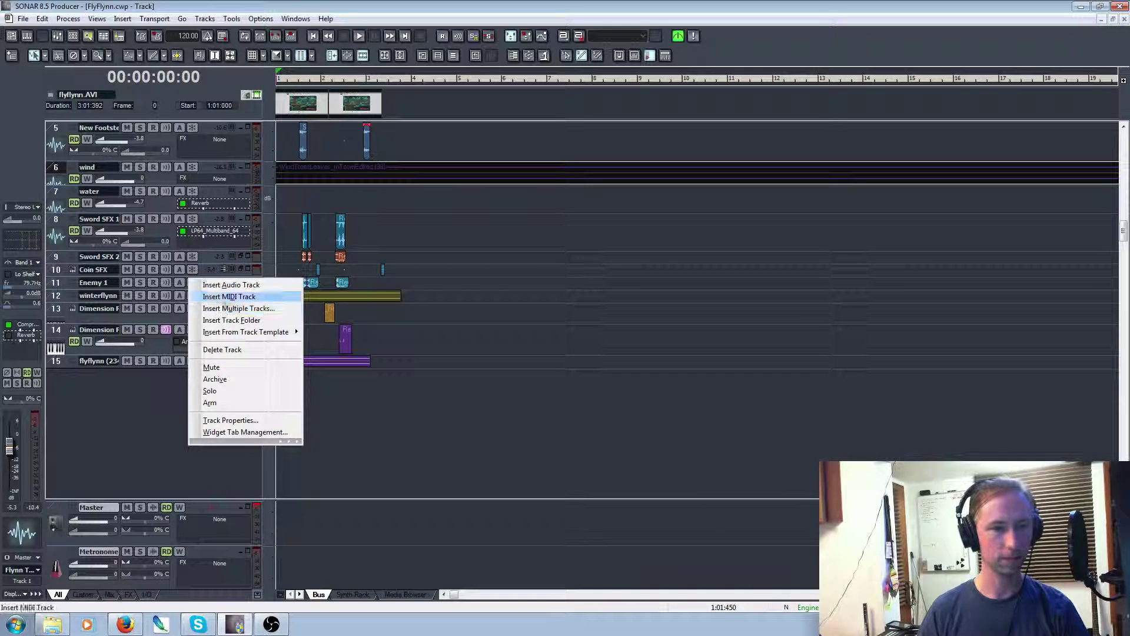
click(229, 286)
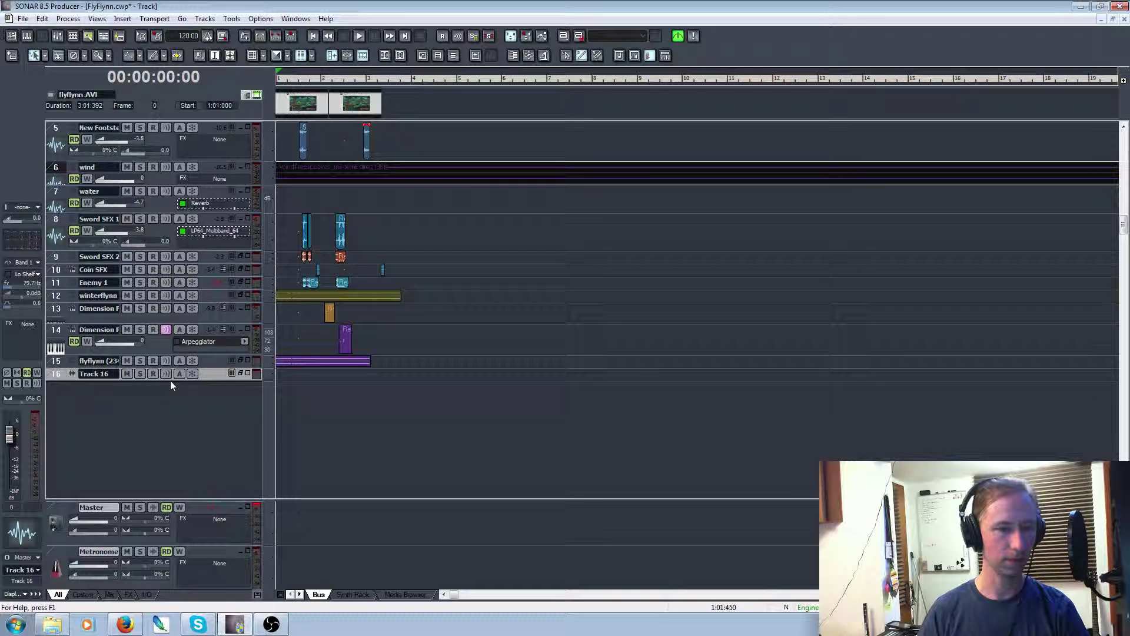
drag(171, 381, 184, 415)
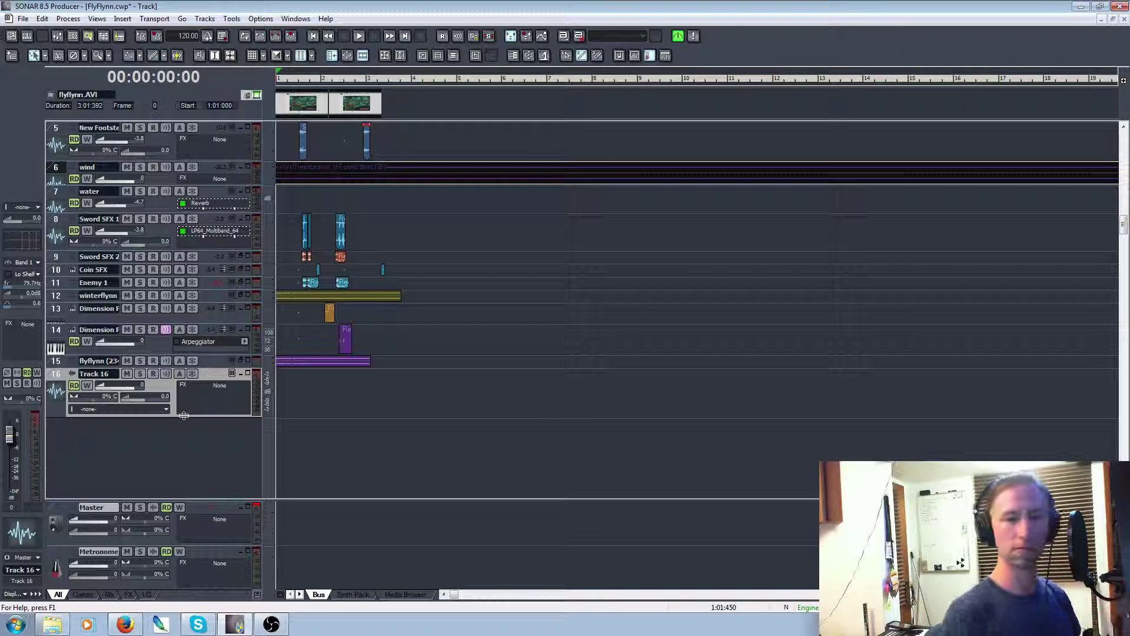
click(153, 373)
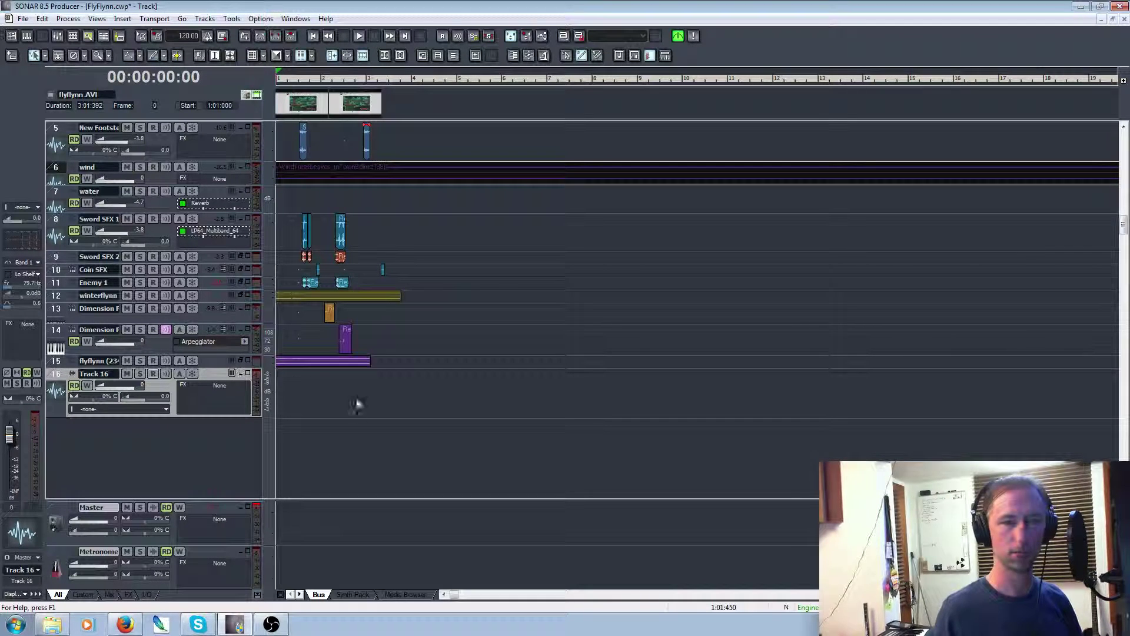
Record a voice take on Track 16, starting a little after bar 4 and ending just past bar 17
key(r)
key(space)
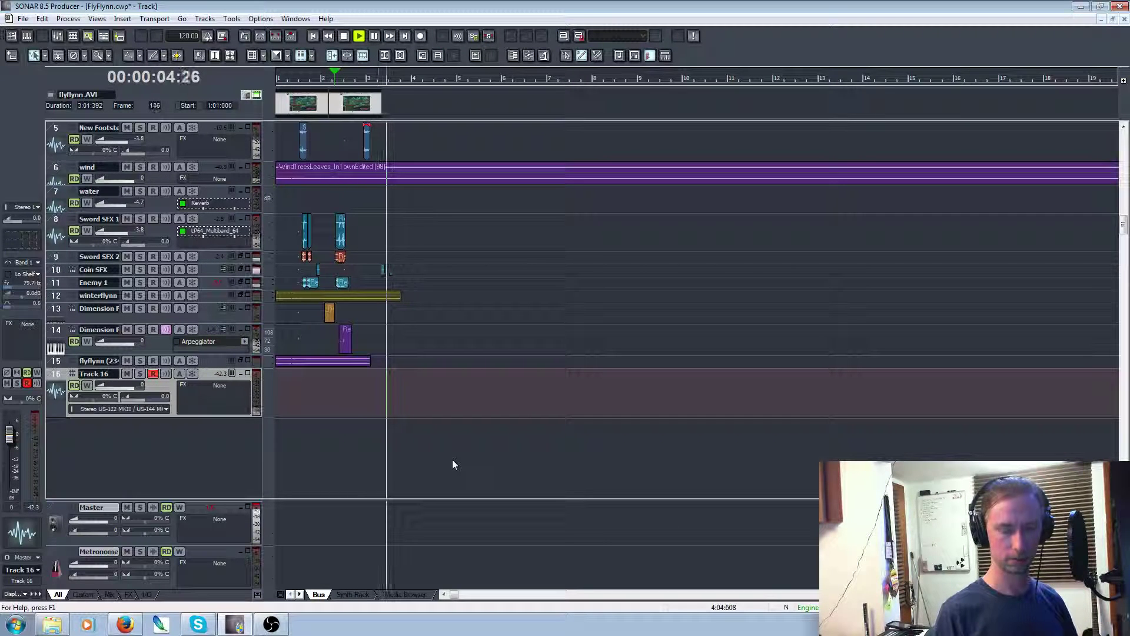
key(r)
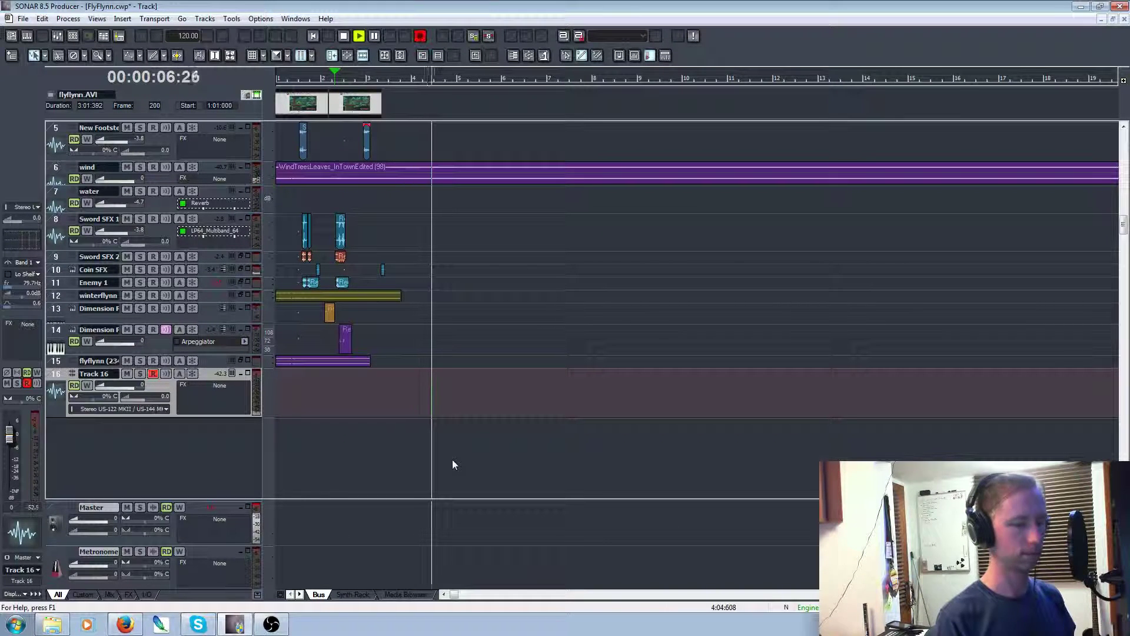
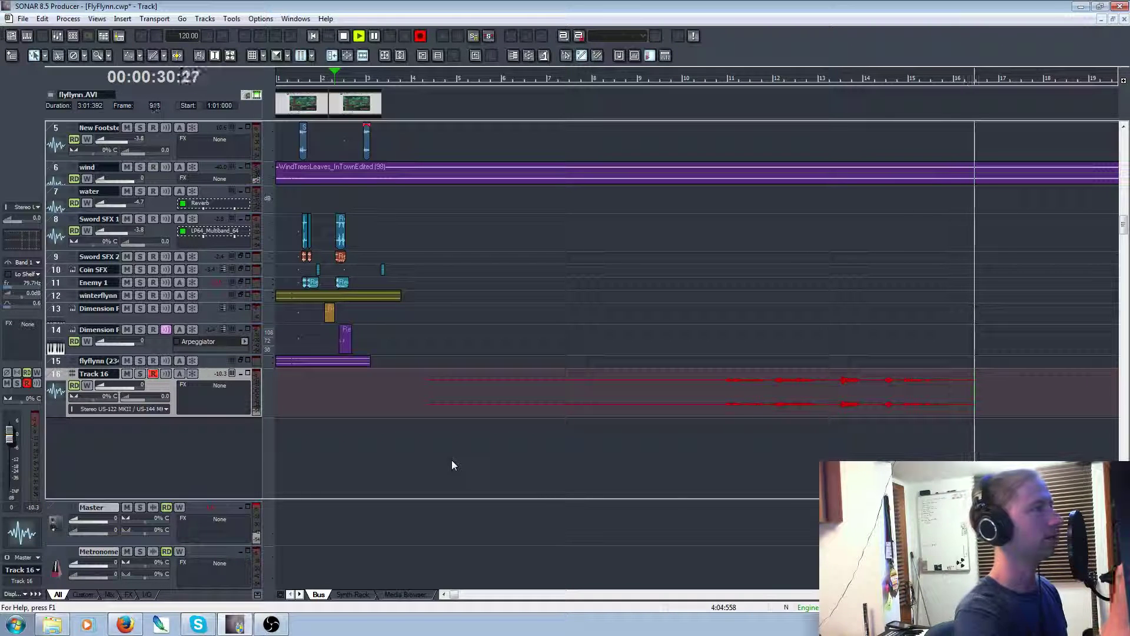
key(space)
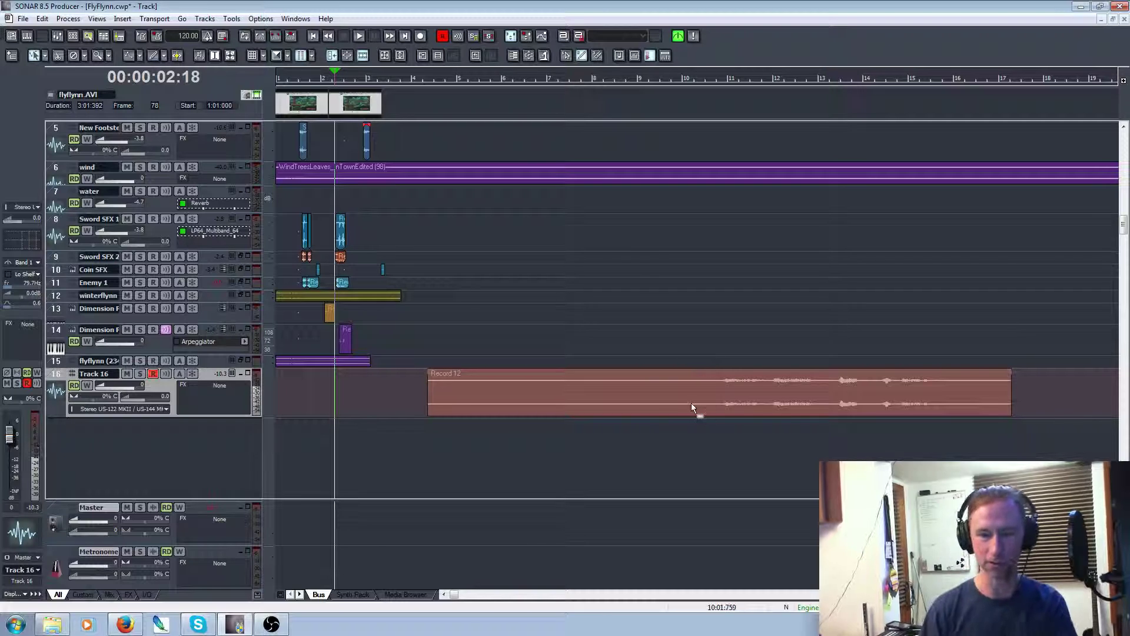
Listen to the spoken part of the new take from about bar 10, with Track 16 soloed and disarmed
click(720, 350)
key(space)
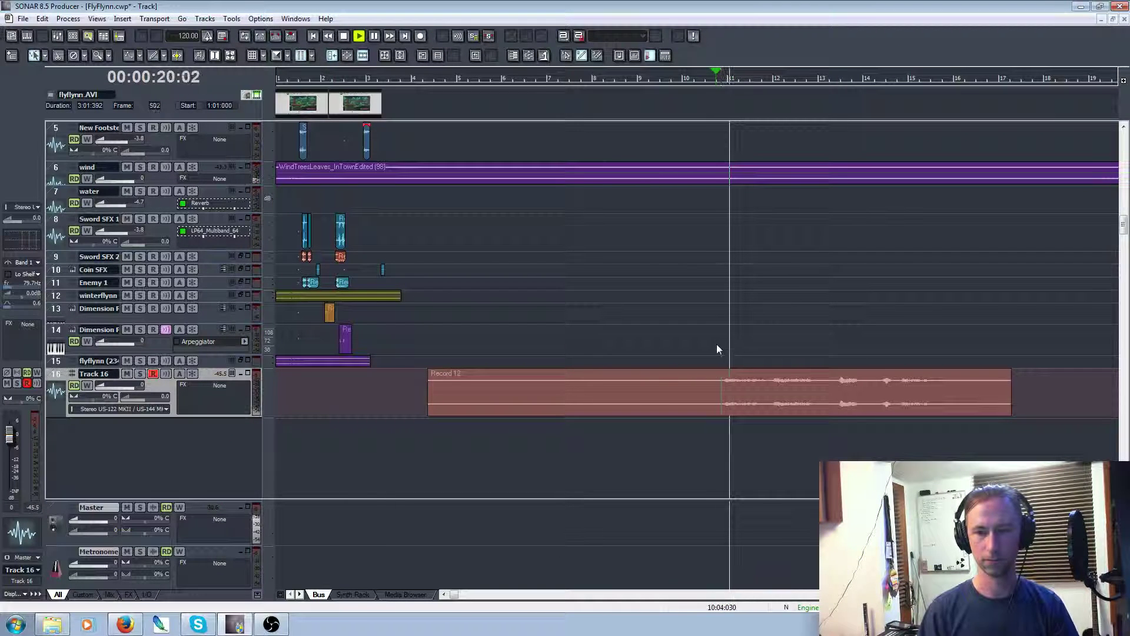
key(space)
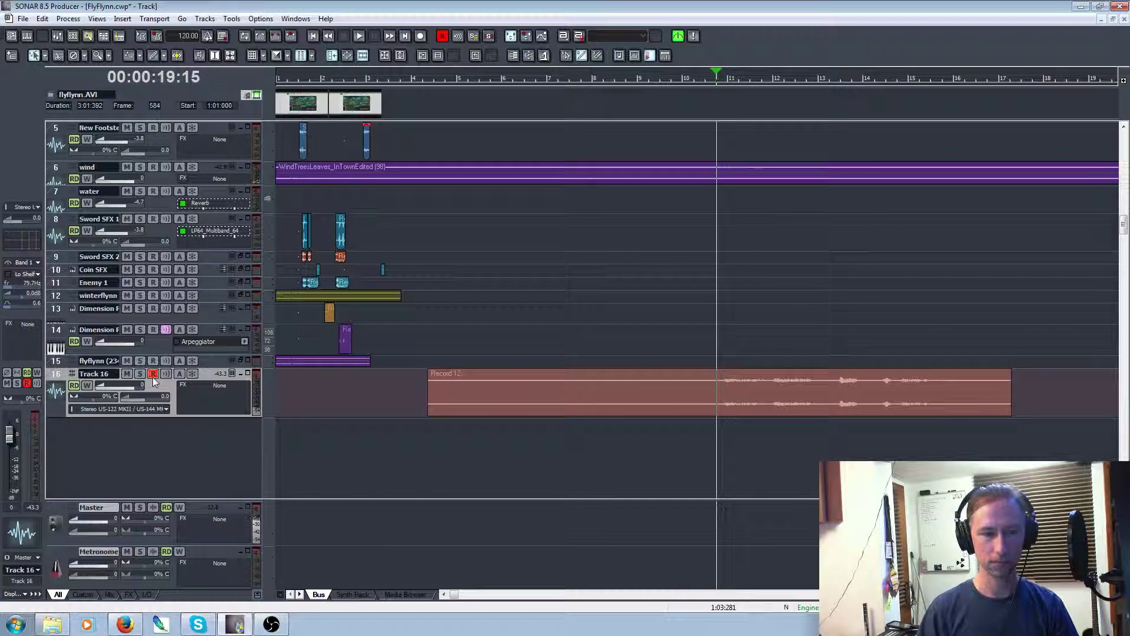
click(139, 373)
key(space)
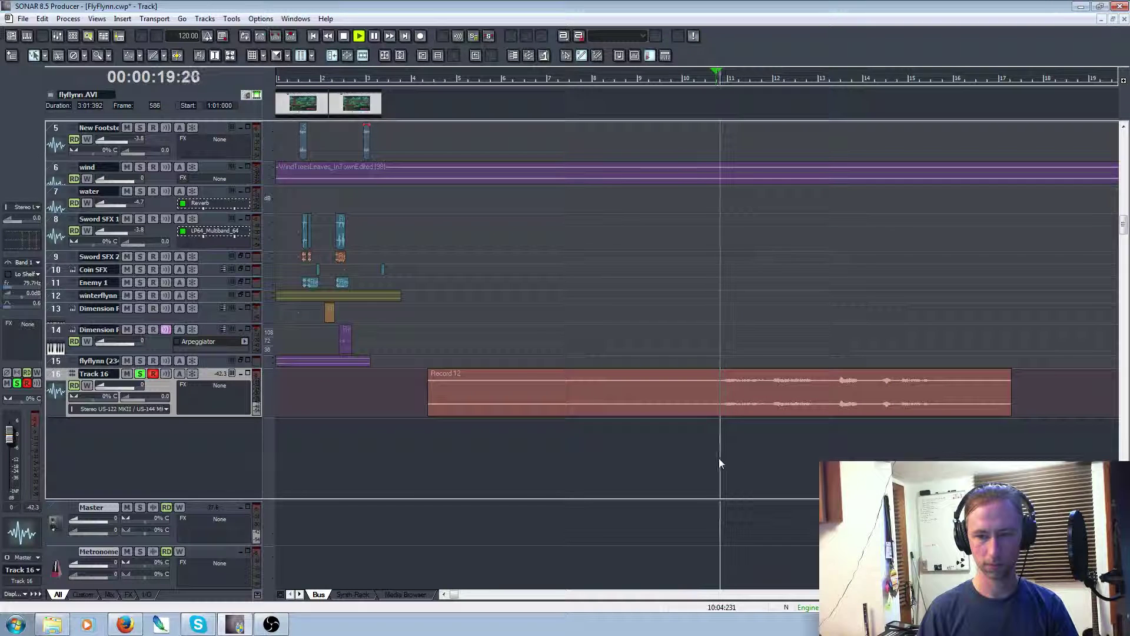
key(space)
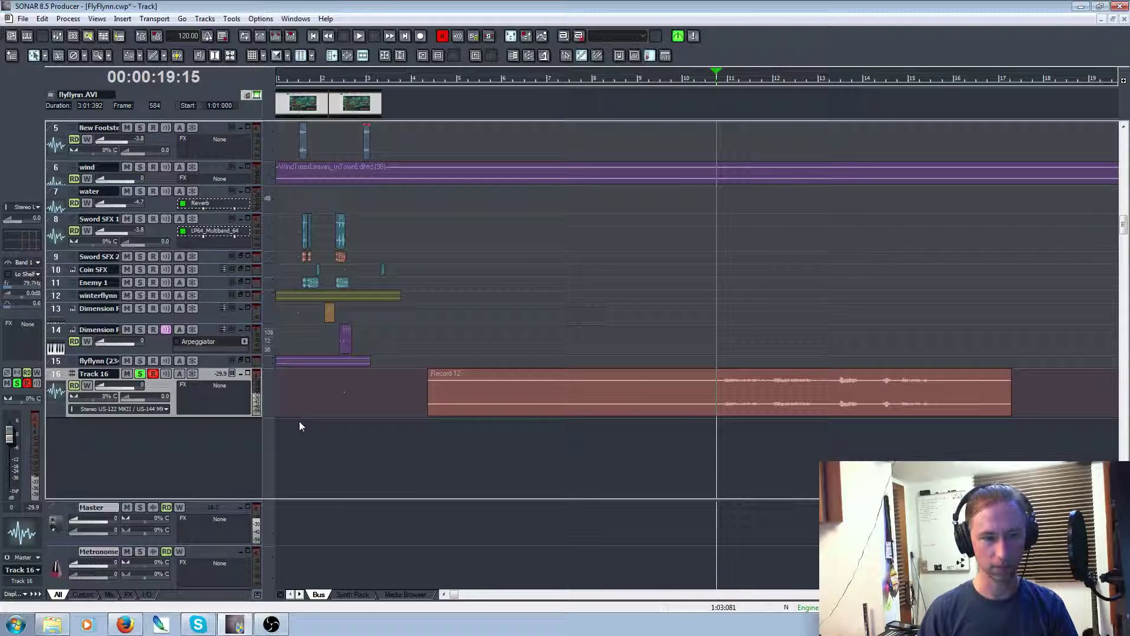
click(153, 374)
key(space)
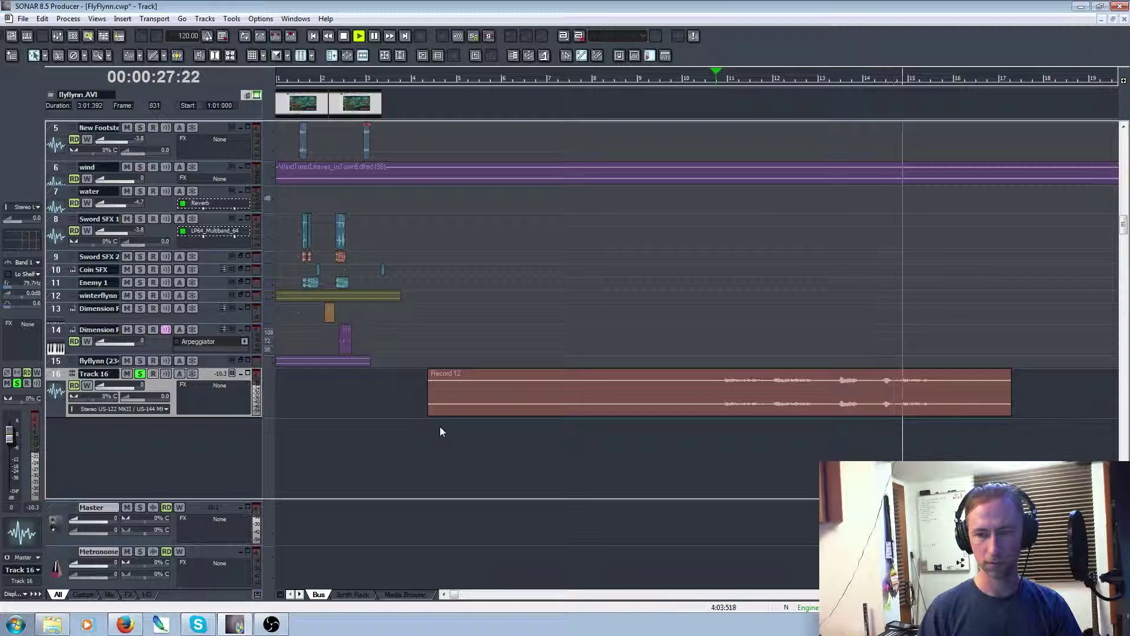
key(space)
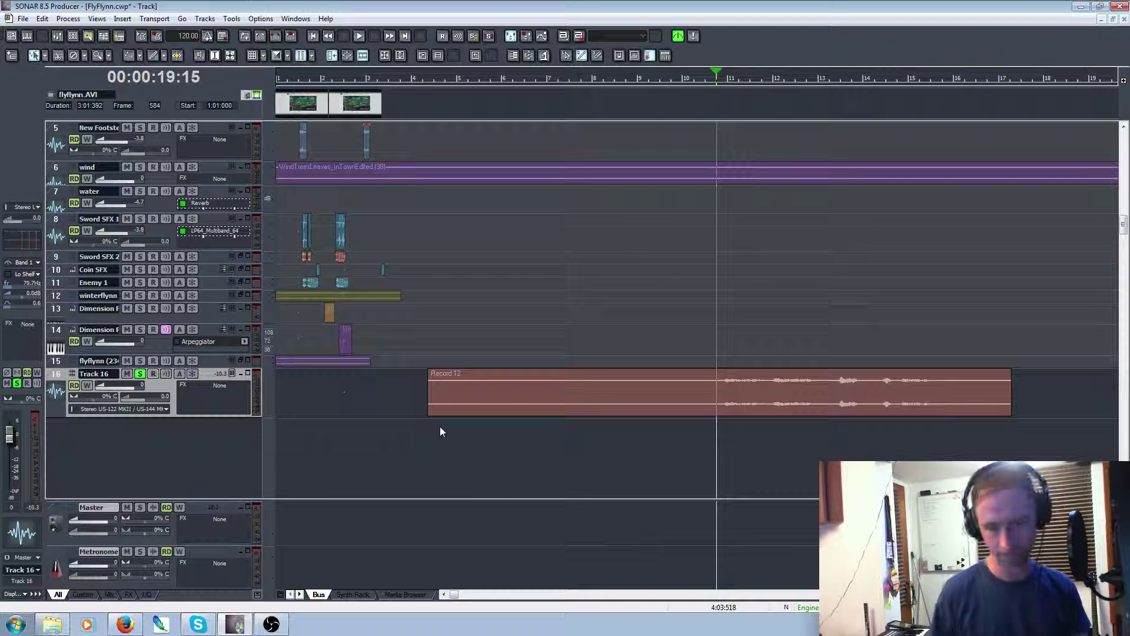
Delete the take from Track 16, then unsolo and re-arm the track with the start point in bar 9
click(517, 393)
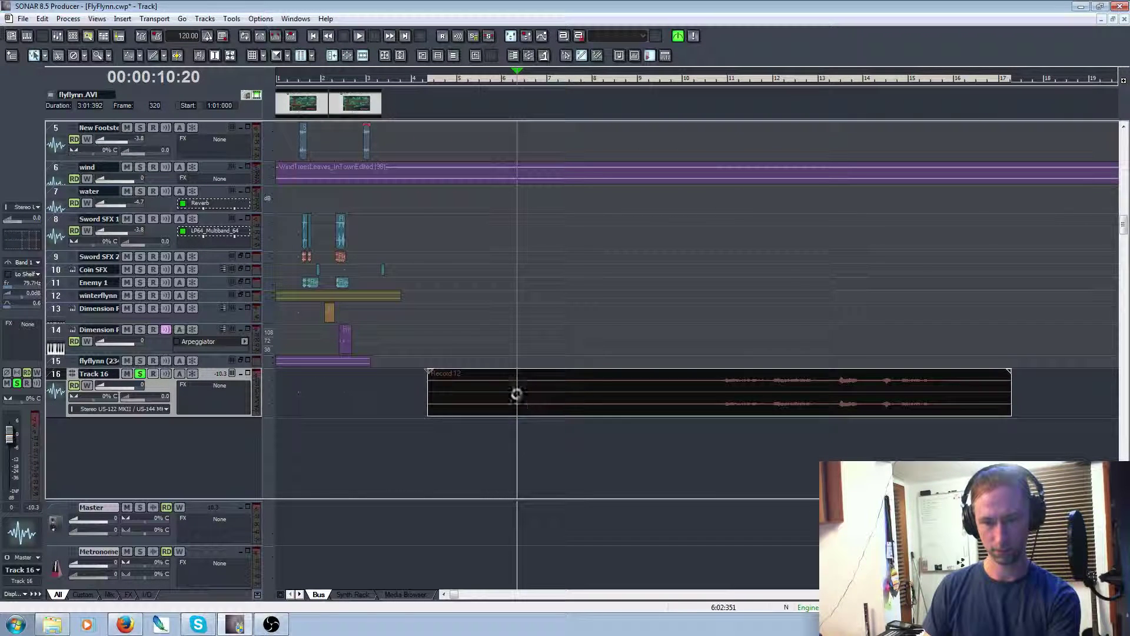
key(Delete)
click(686, 395)
click(658, 395)
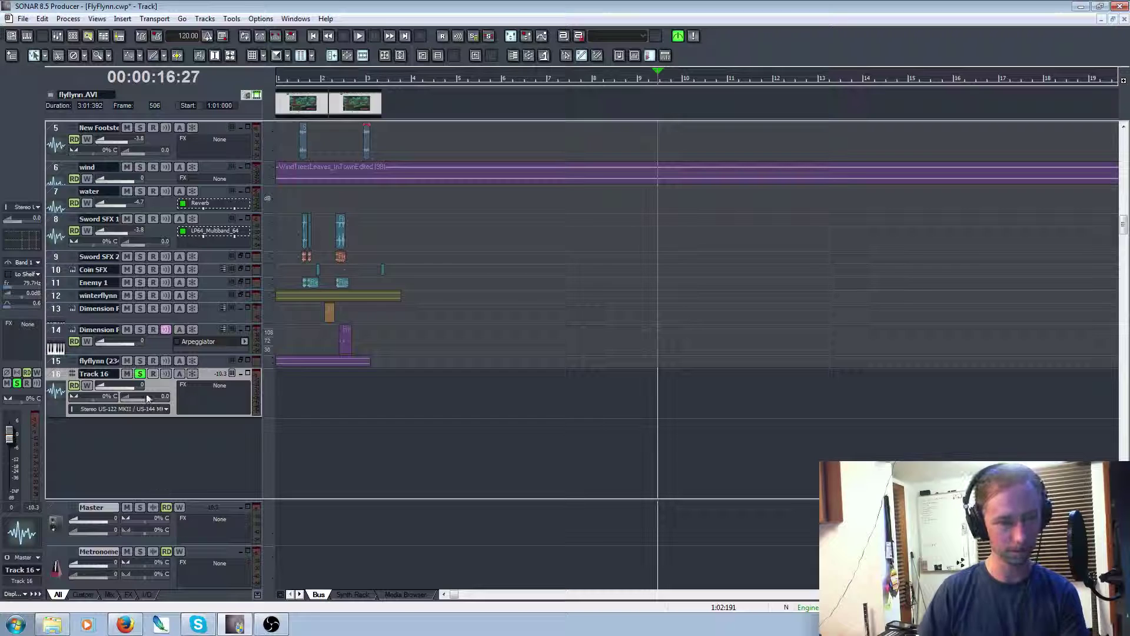
click(140, 375)
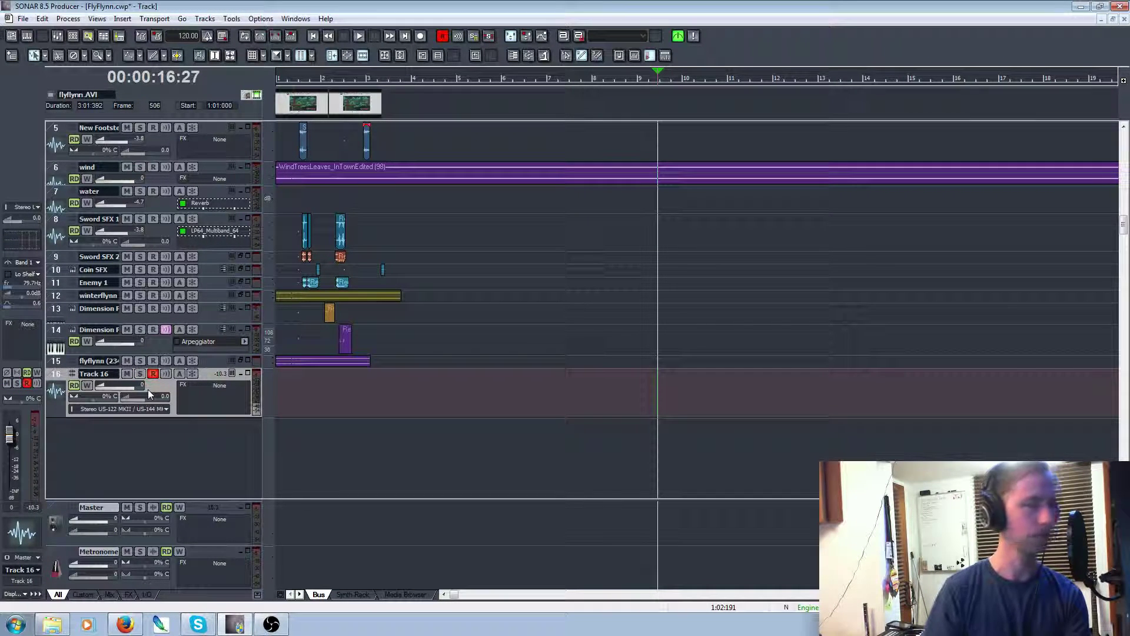
key(r)
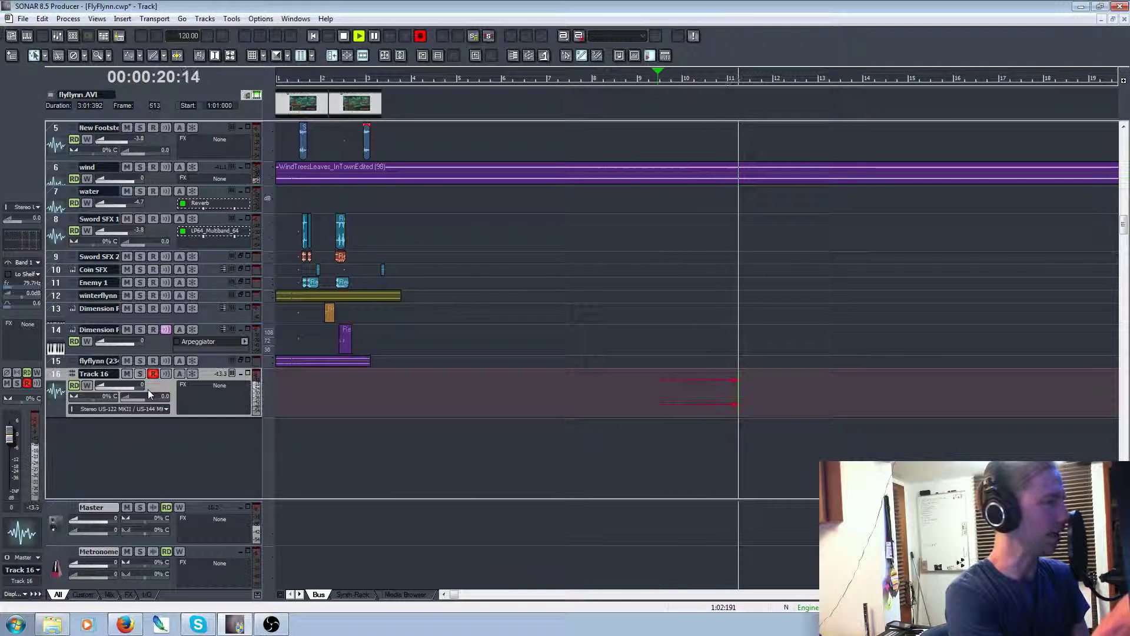
key(space)
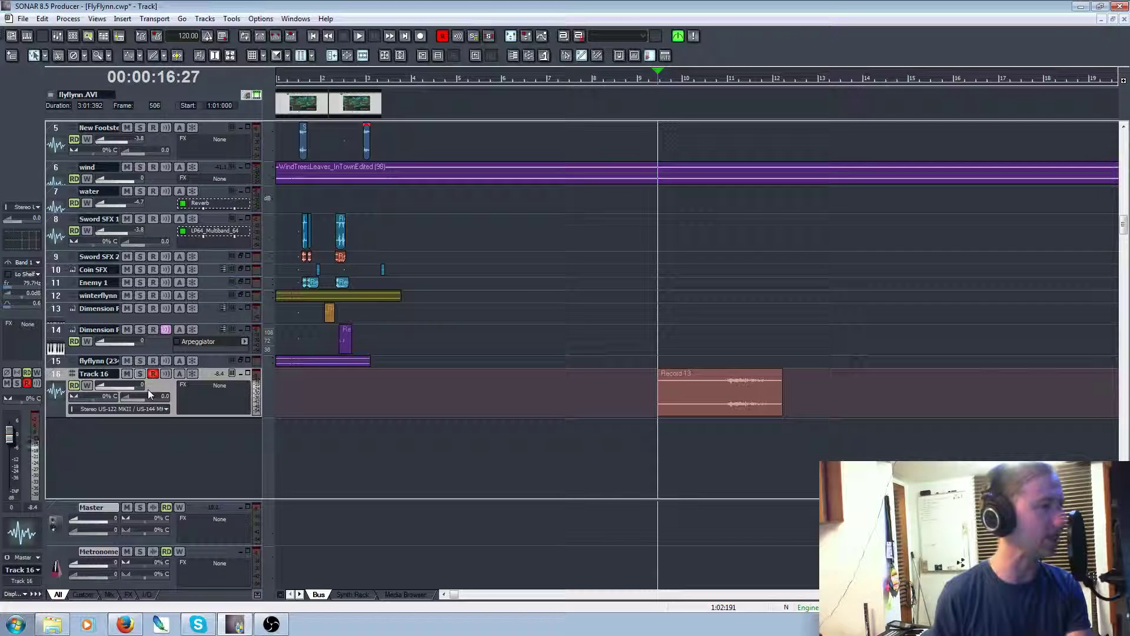
key(ctrl+z)
Record a voice take on Track 16 from 00:00:16:27 and play back its spoken part
key(r)
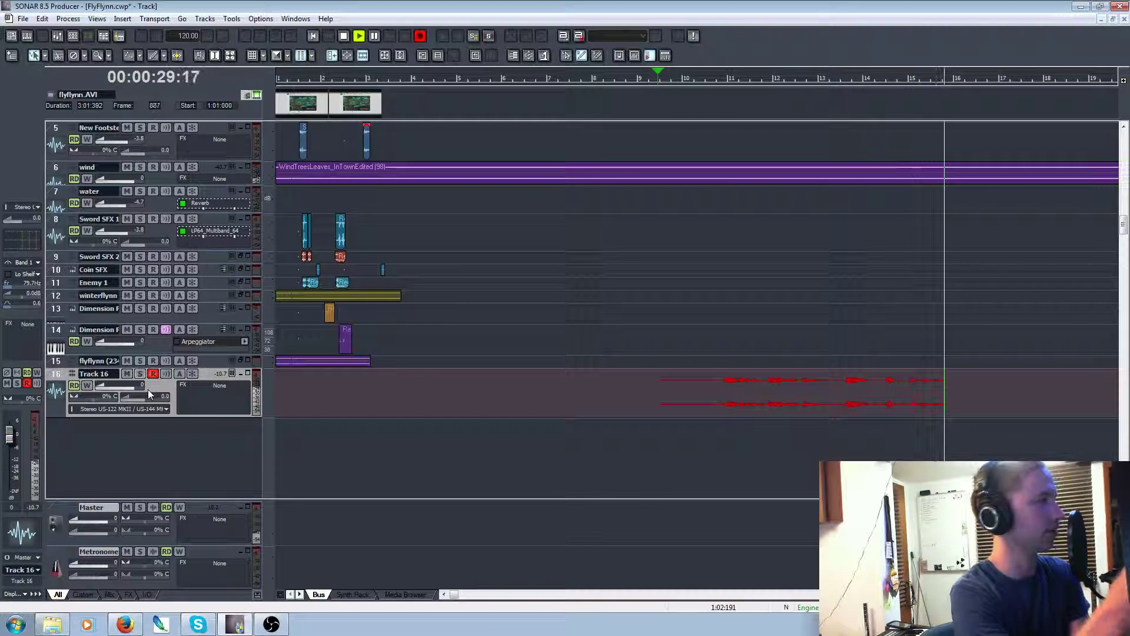
key(space)
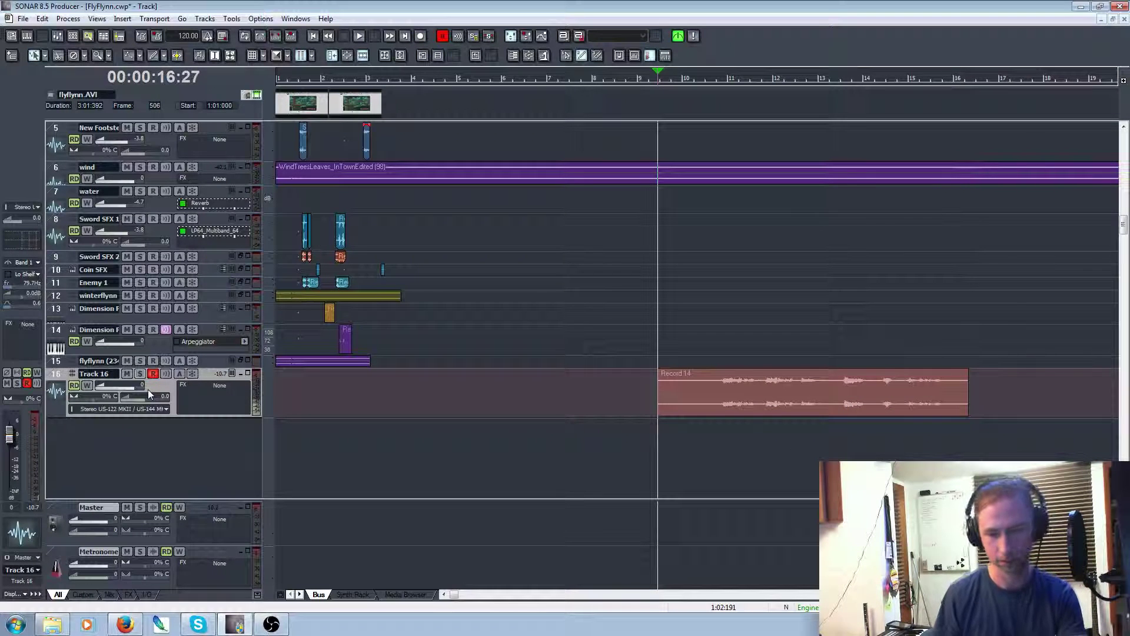
click(725, 345)
key(space)
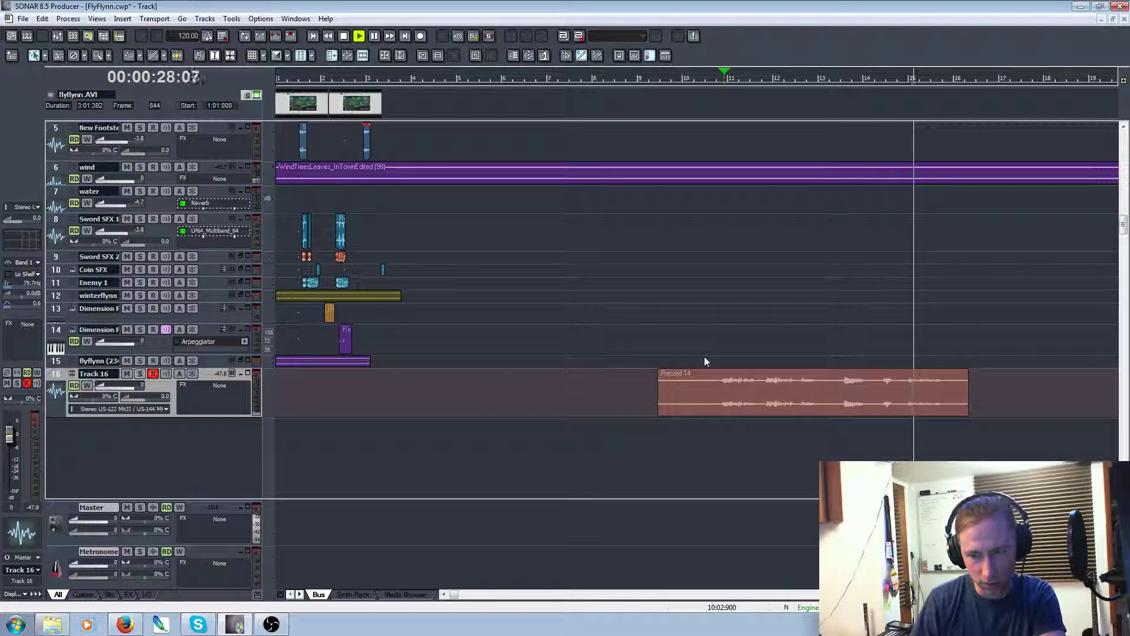
key(space)
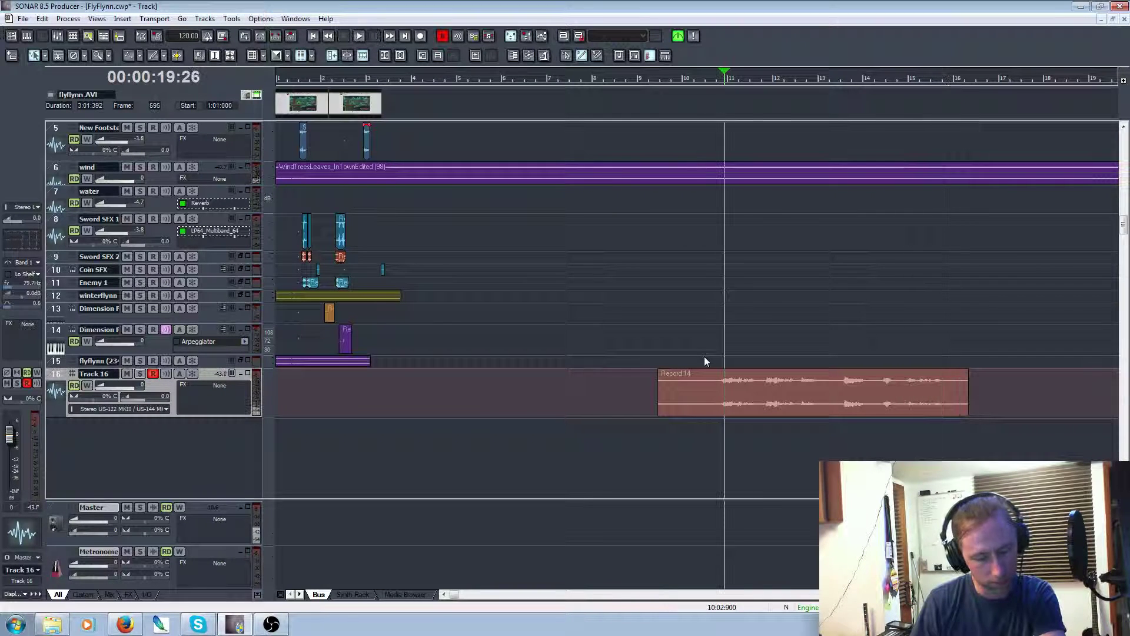
Discard the last take on Track 16, try another recording from about bar 10 and undo it
key(space)
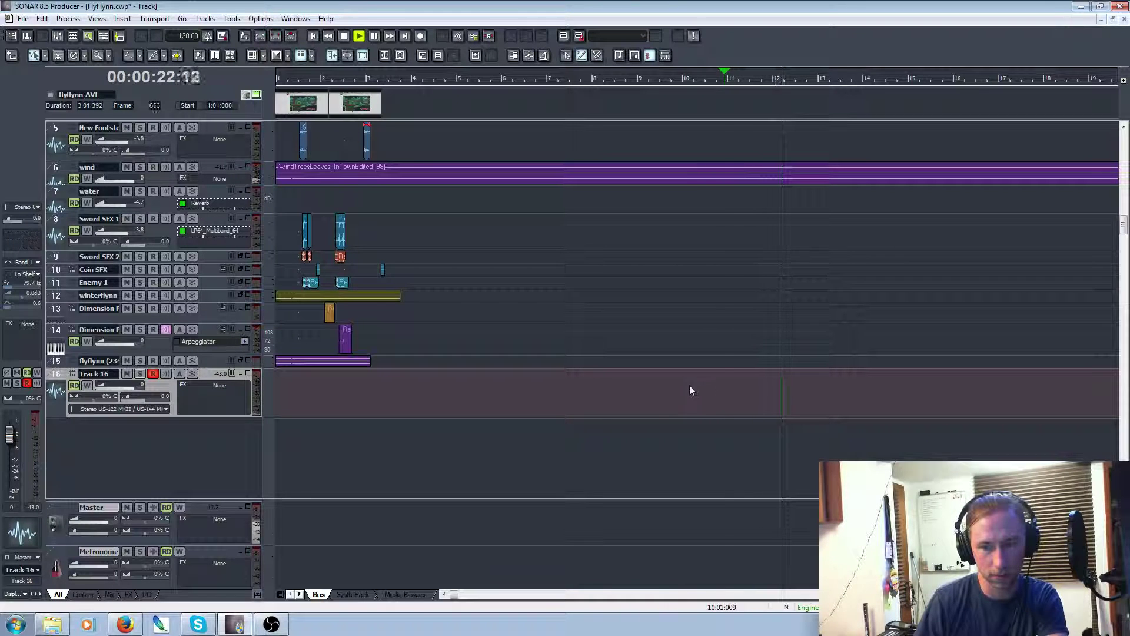
key(space)
click(681, 389)
key(space)
key(r)
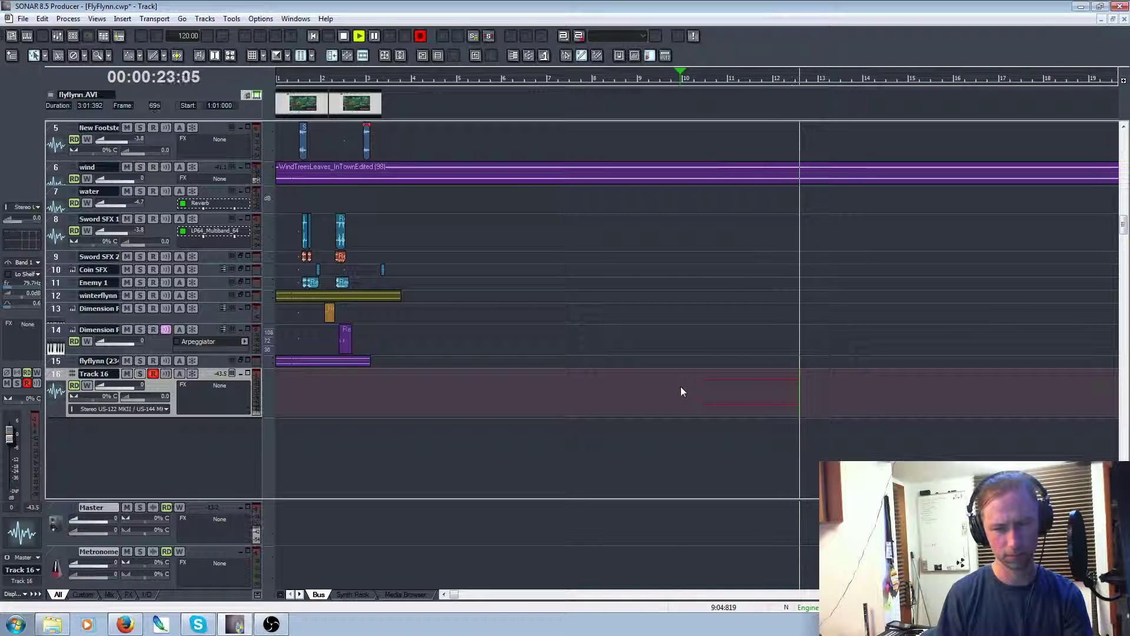
key(space)
key(ctrl+z)
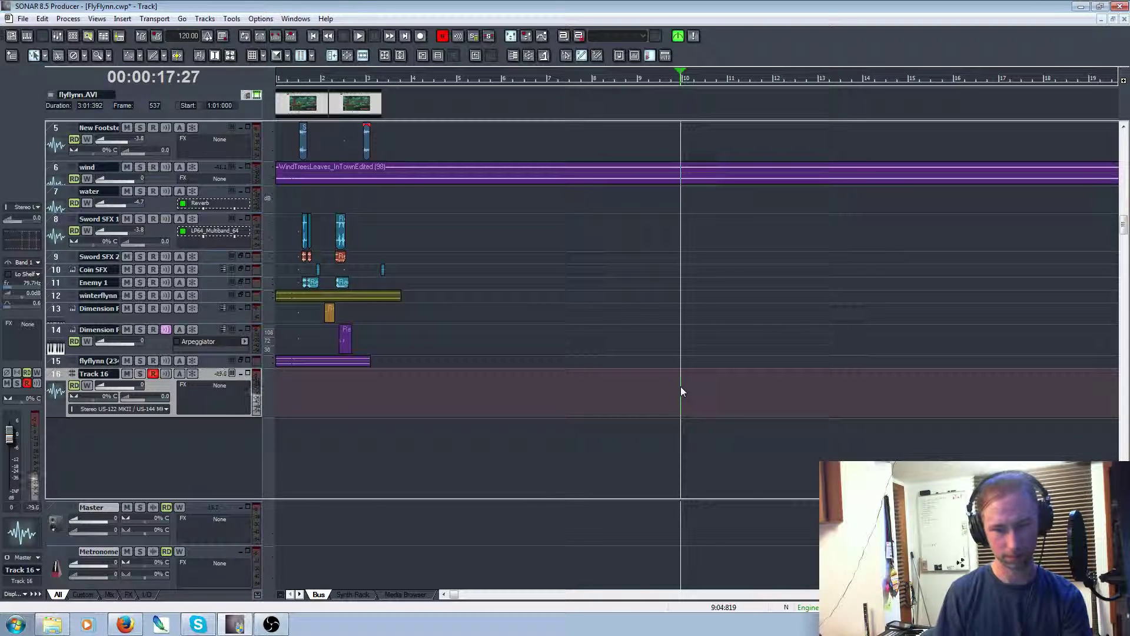
Record a new voice take on Track 16 from about bar 10, and trim the silence off its start
key(space)
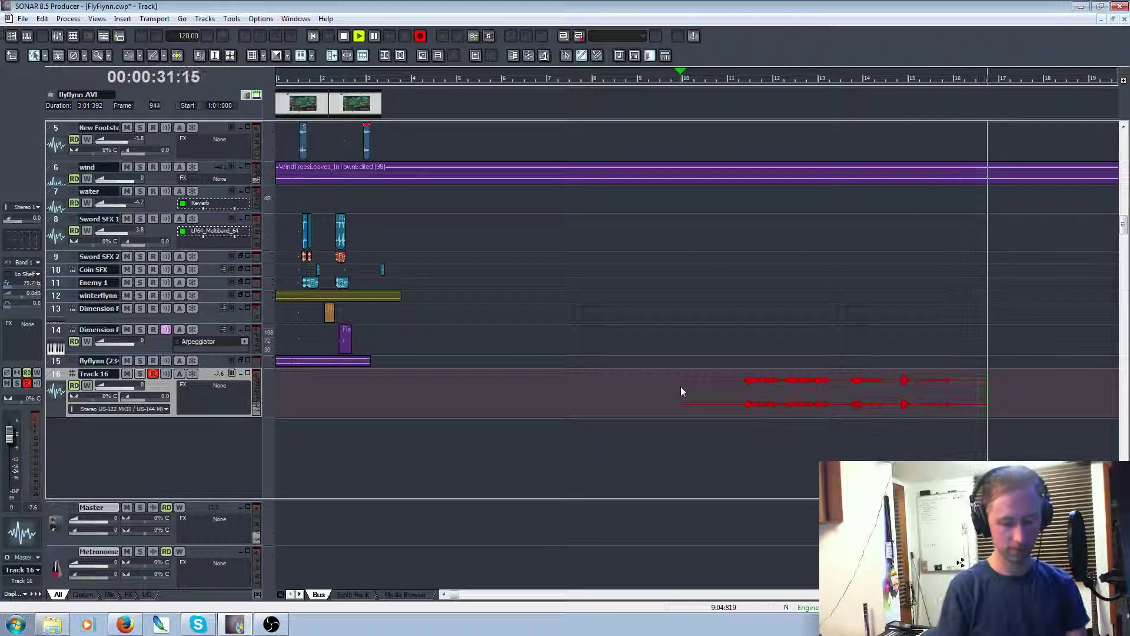
key(space)
click(730, 341)
key(space)
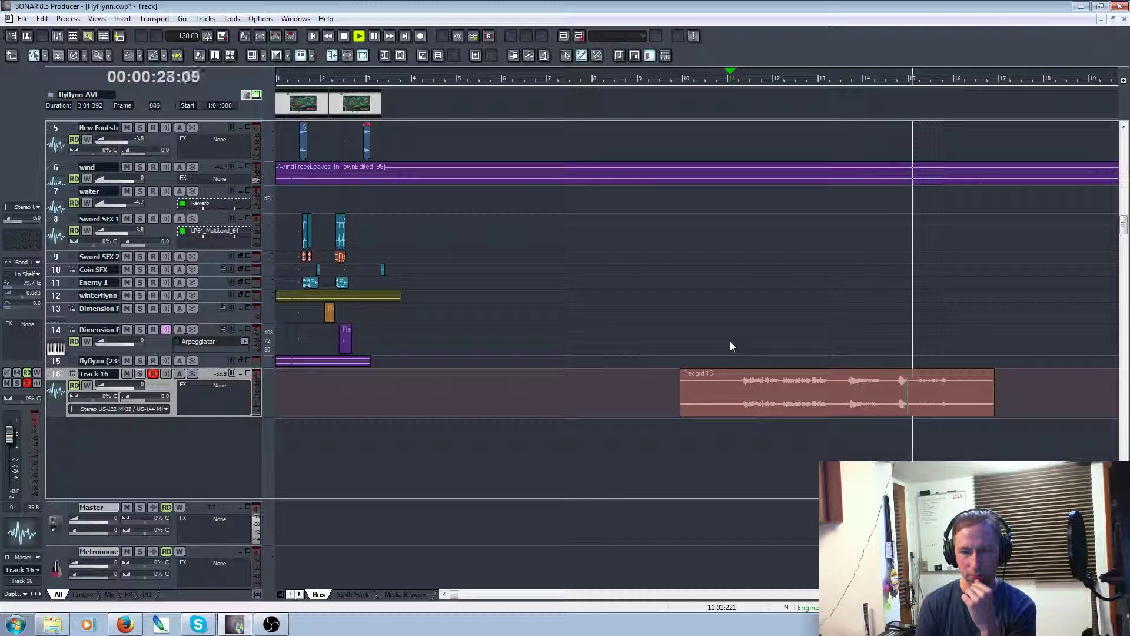
key(space)
key(r)
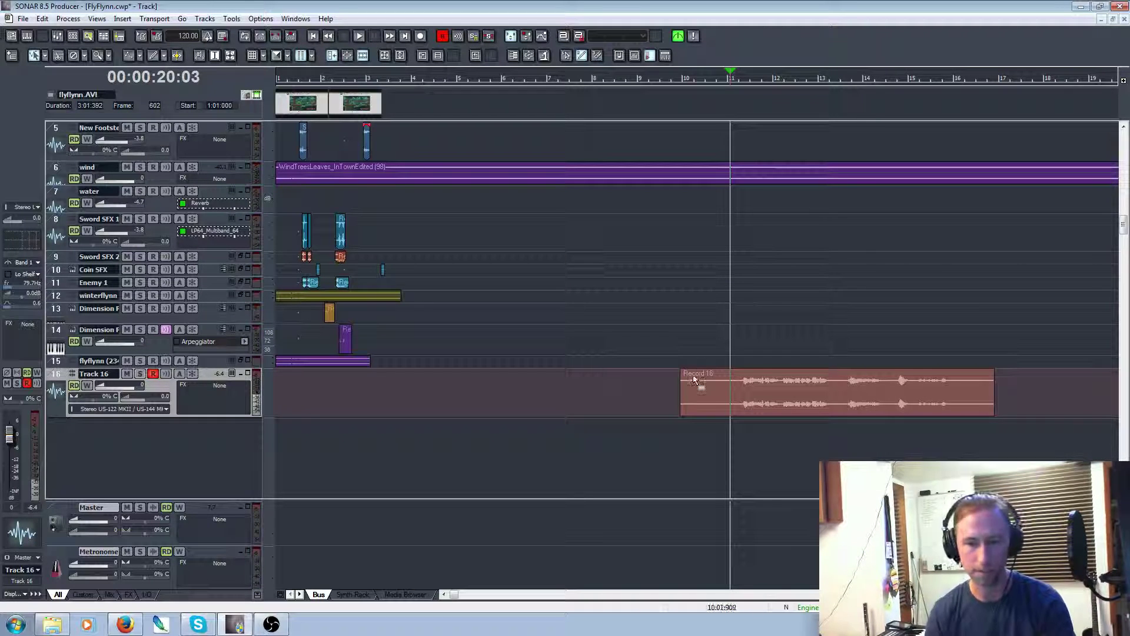
drag(682, 387, 720, 387)
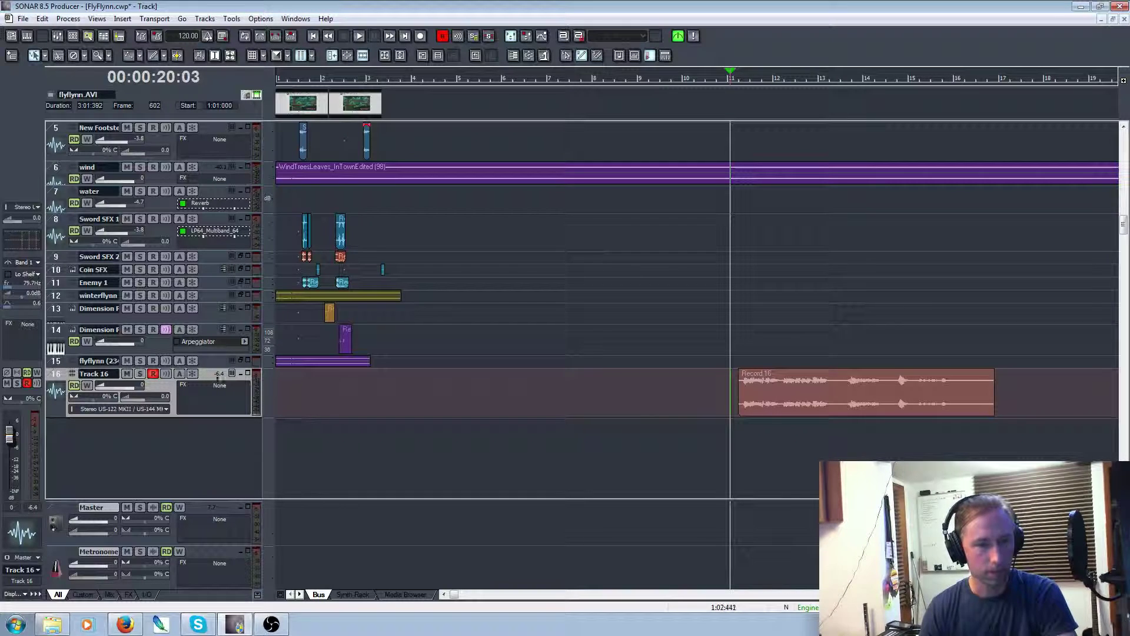
Create a gain clip envelope on the long second clip of the Flynn Talk track
scroll(449, 332, up, 3)
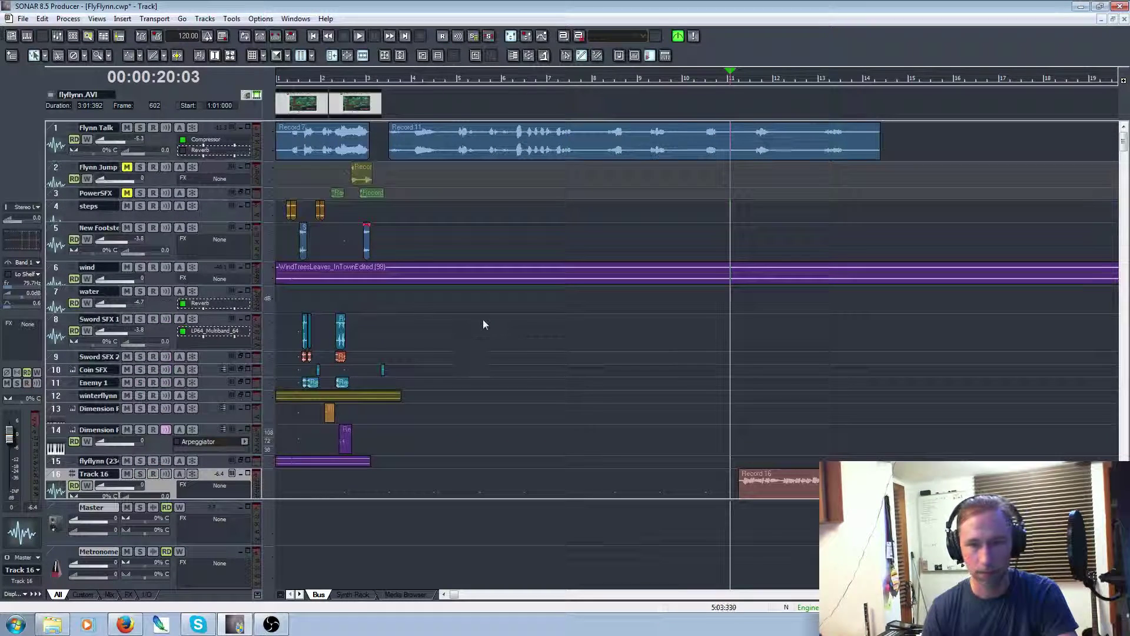
click(701, 147)
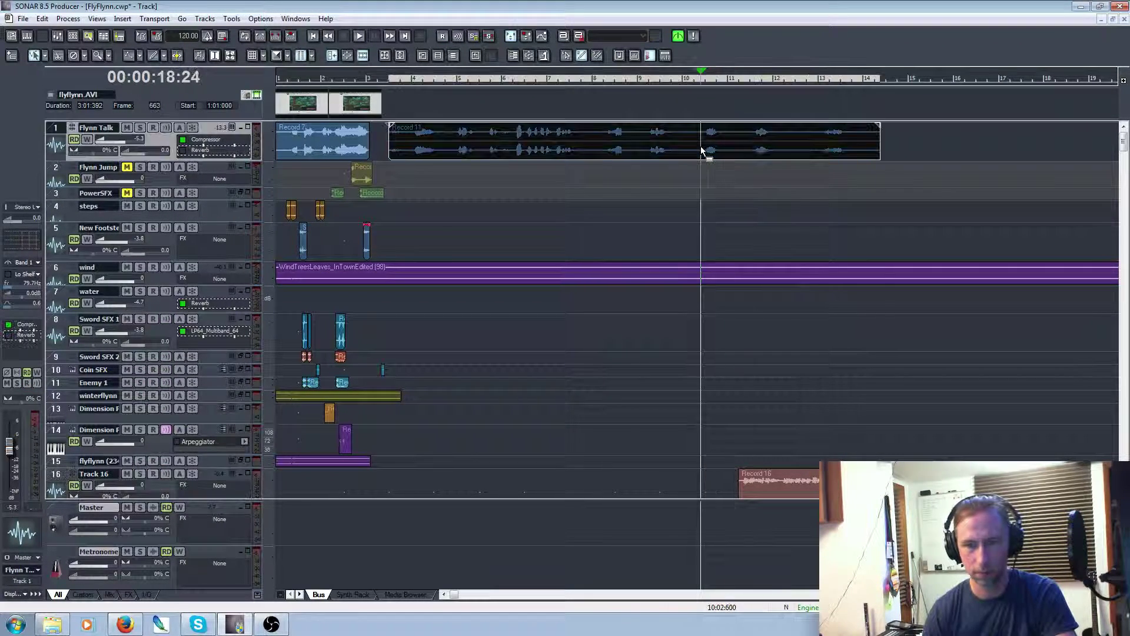
right_click(700, 147)
mouse_move(777, 278)
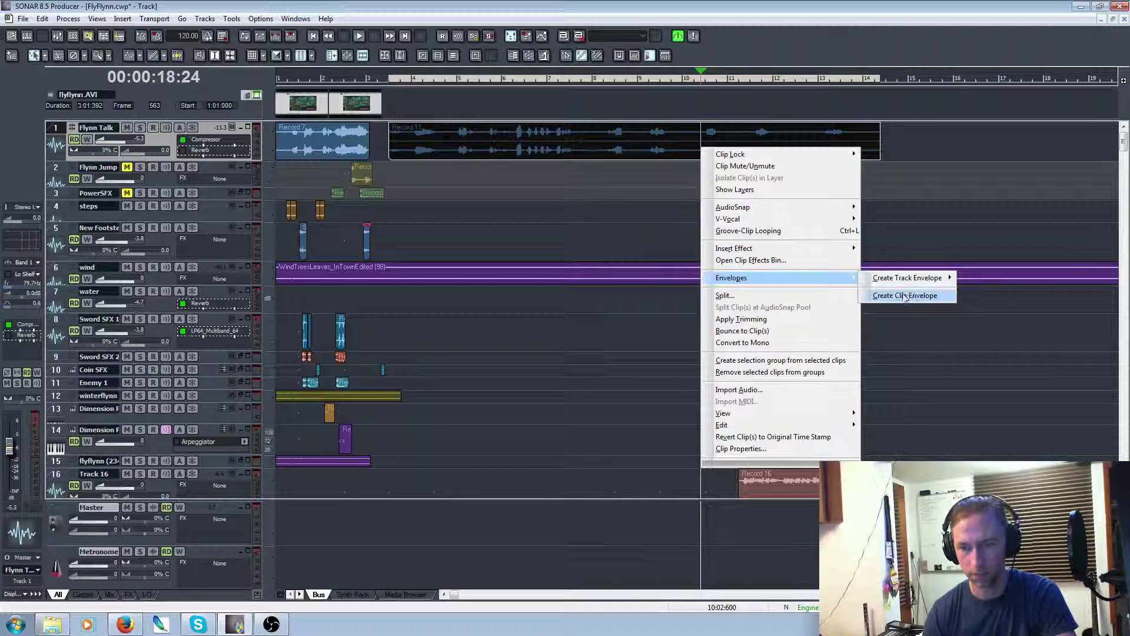
click(975, 297)
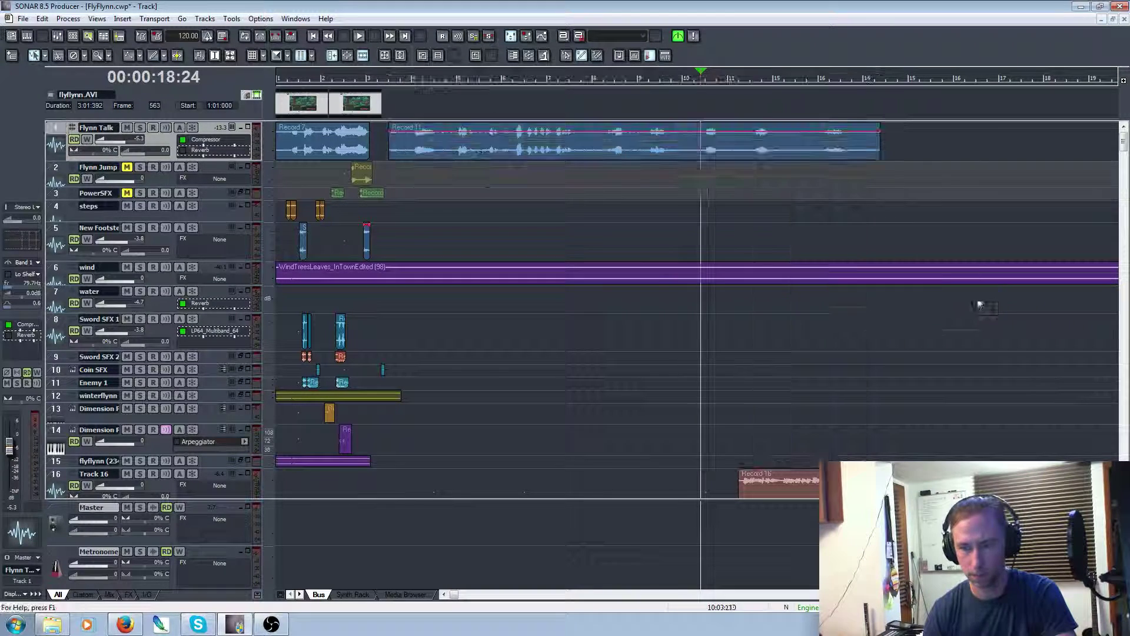
Add two nodes to the gain envelope just past bar 10 and lower the line after them to about -12.6 dB
right_click(710, 135)
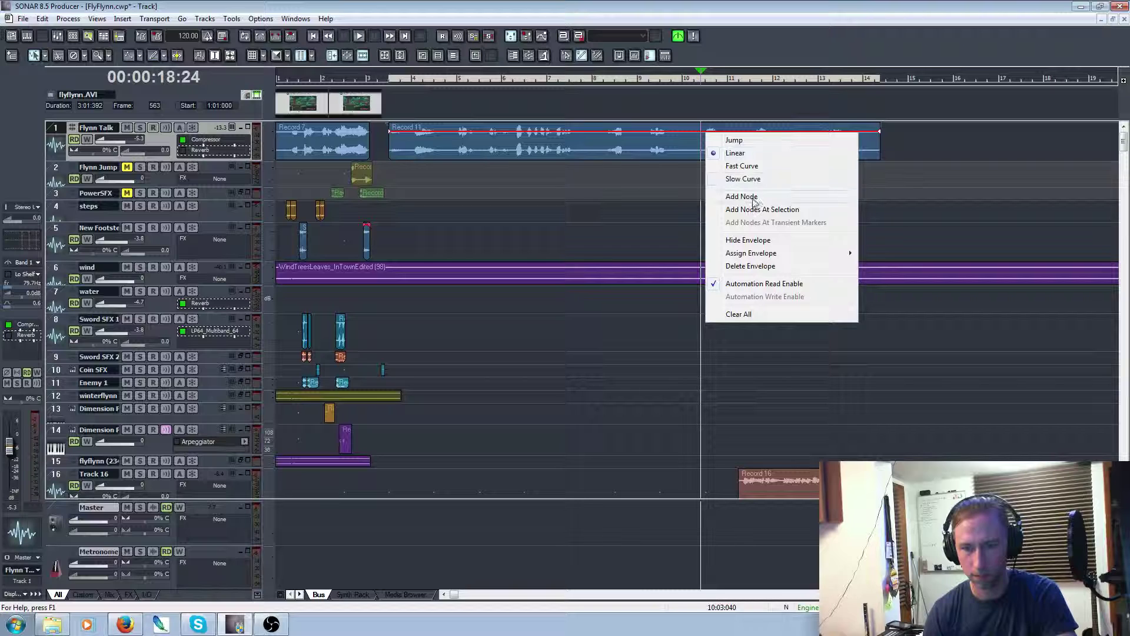
click(753, 198)
right_click(724, 136)
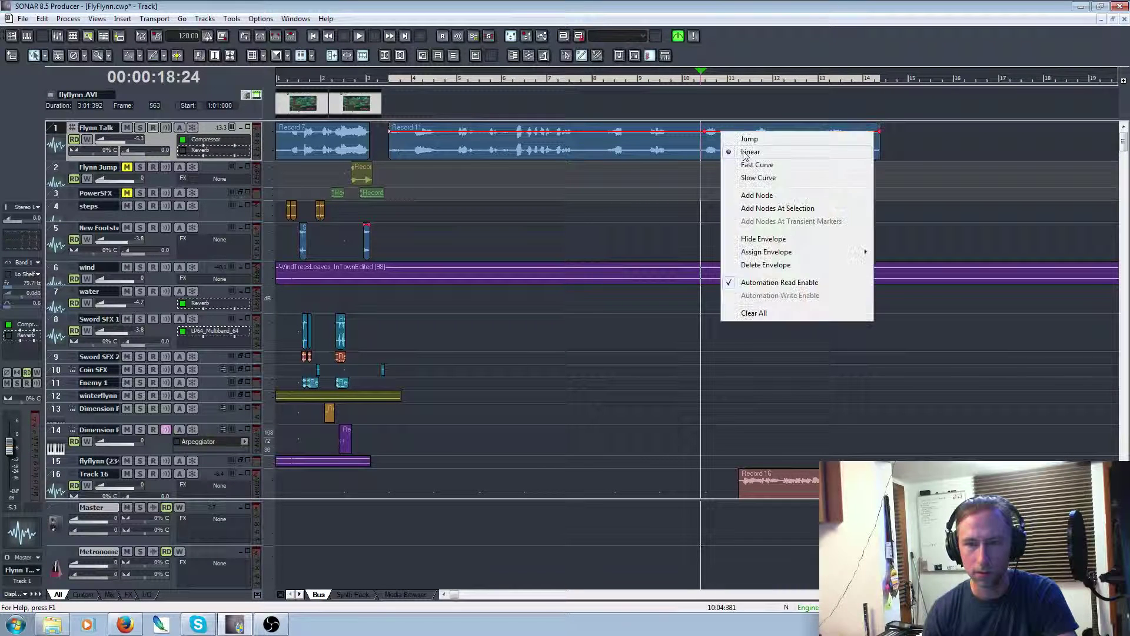
click(769, 202)
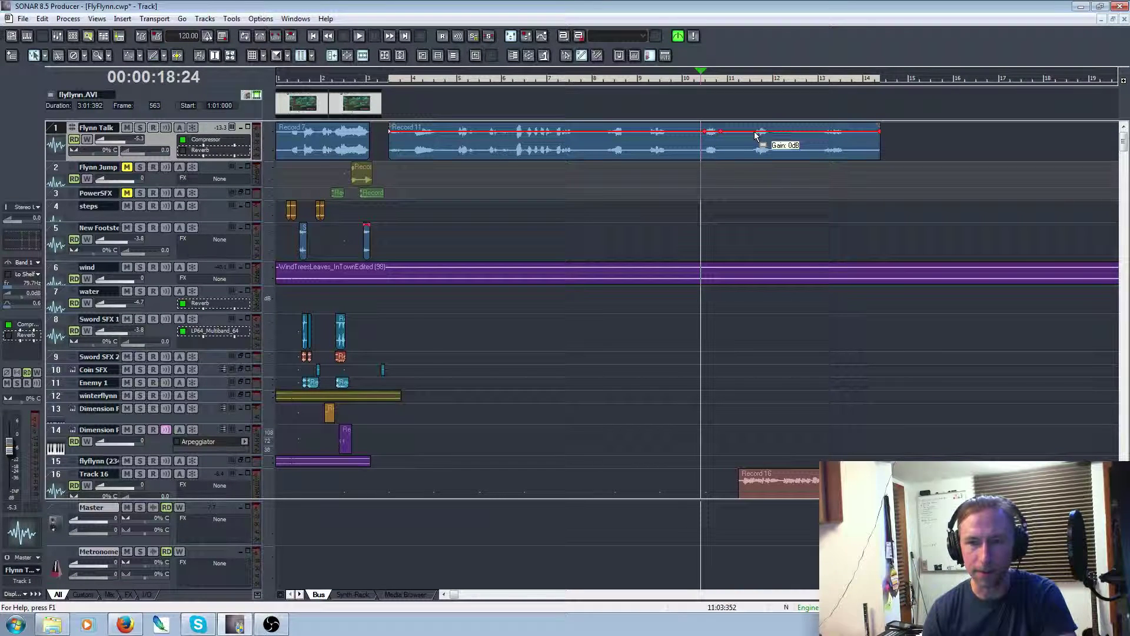
drag(755, 135, 756, 145)
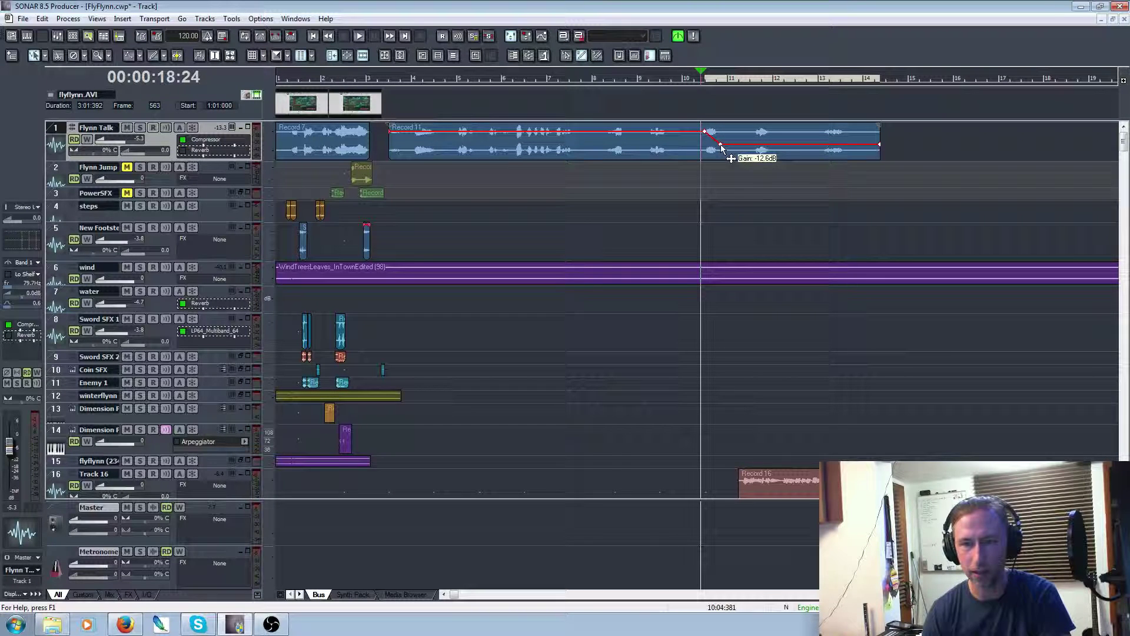
Shift both envelope nodes to the right so the gain drop falls between bars 11 and 12
click(745, 181)
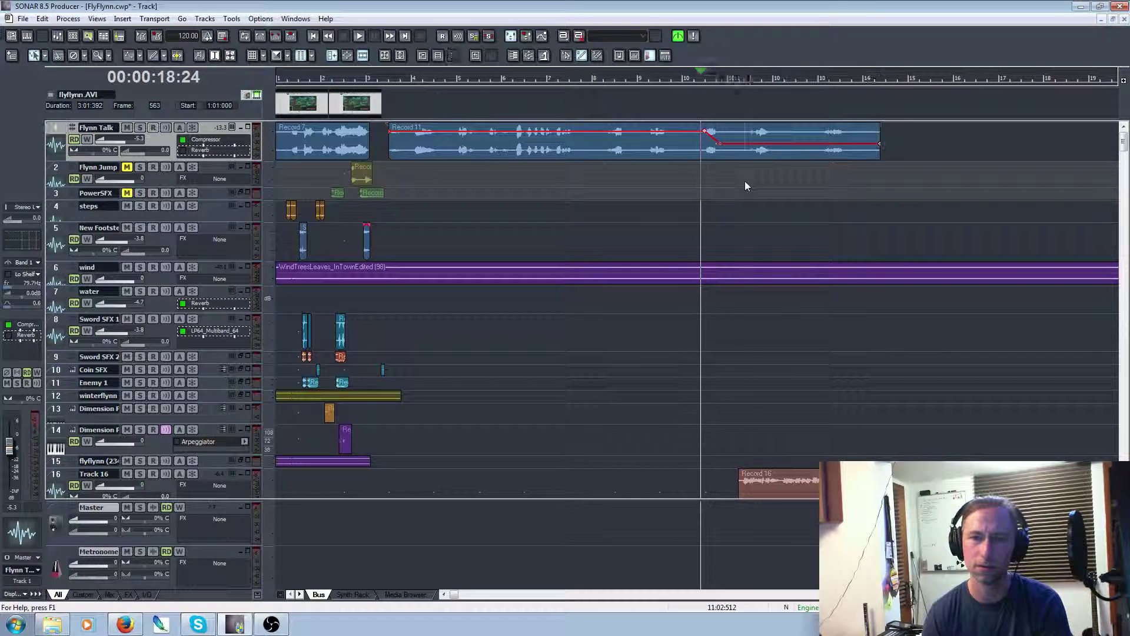
mouse_move(723, 147)
mouse_down()
mouse_move(752, 156)
mouse_move(745, 145)
mouse_up()
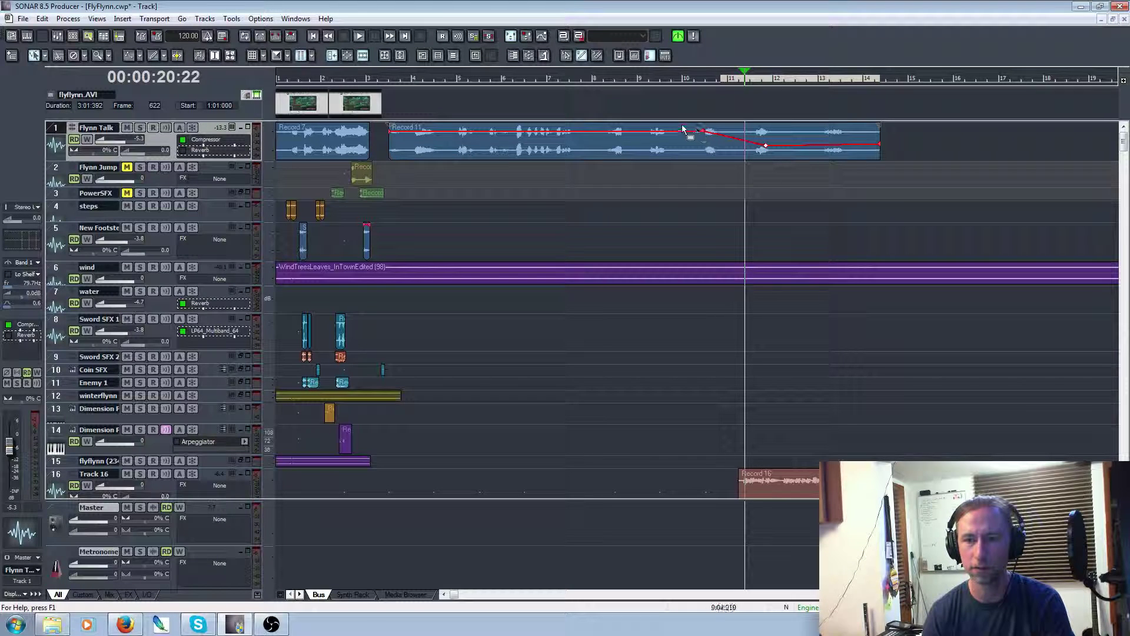
click(718, 136)
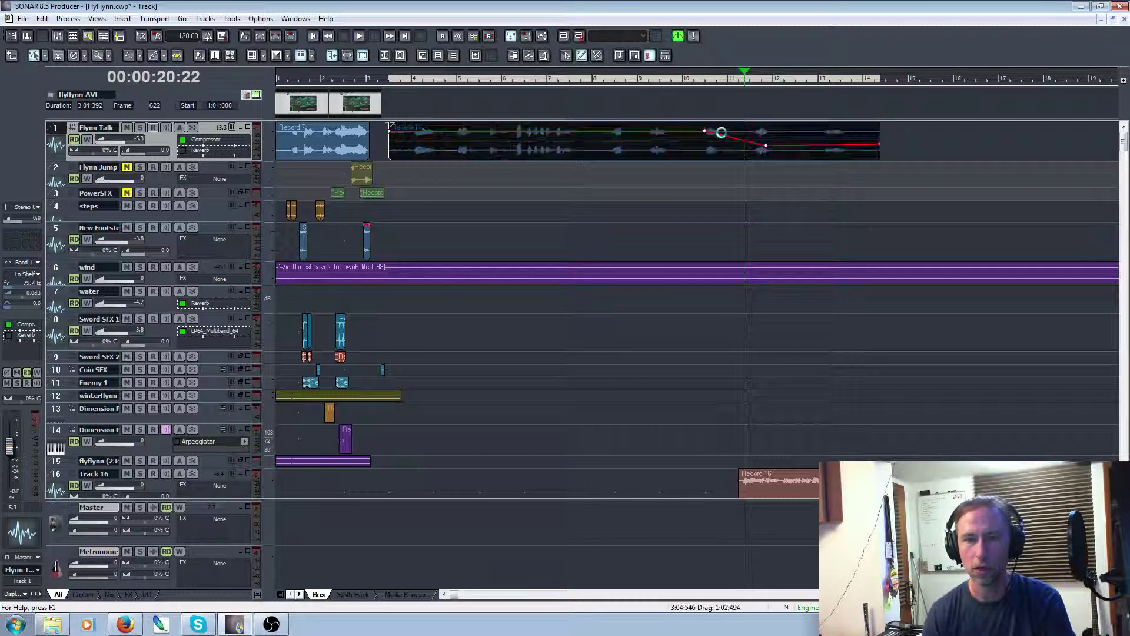
click(715, 193)
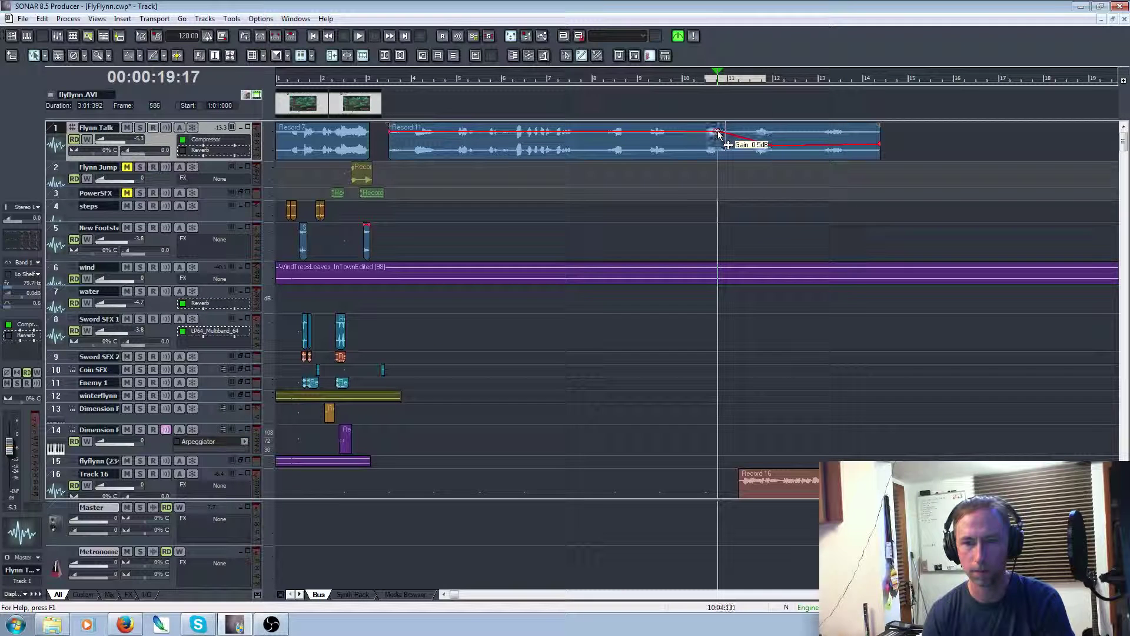
drag(718, 134, 734, 136)
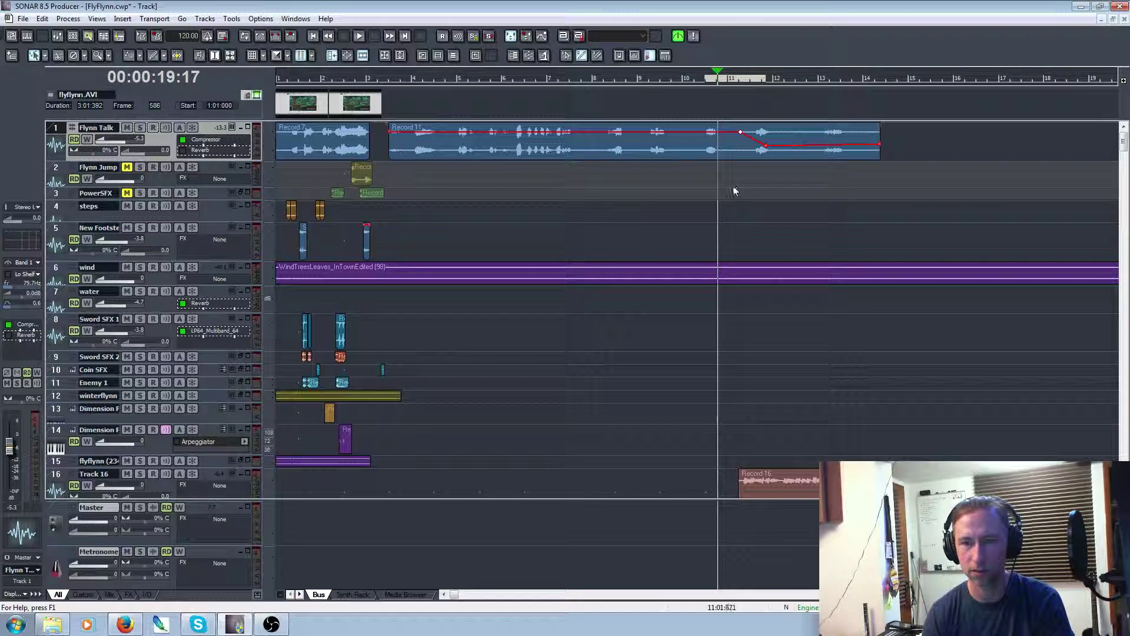
Play back the section from bar 11, and play the mix from the project start alongside the video
key(space)
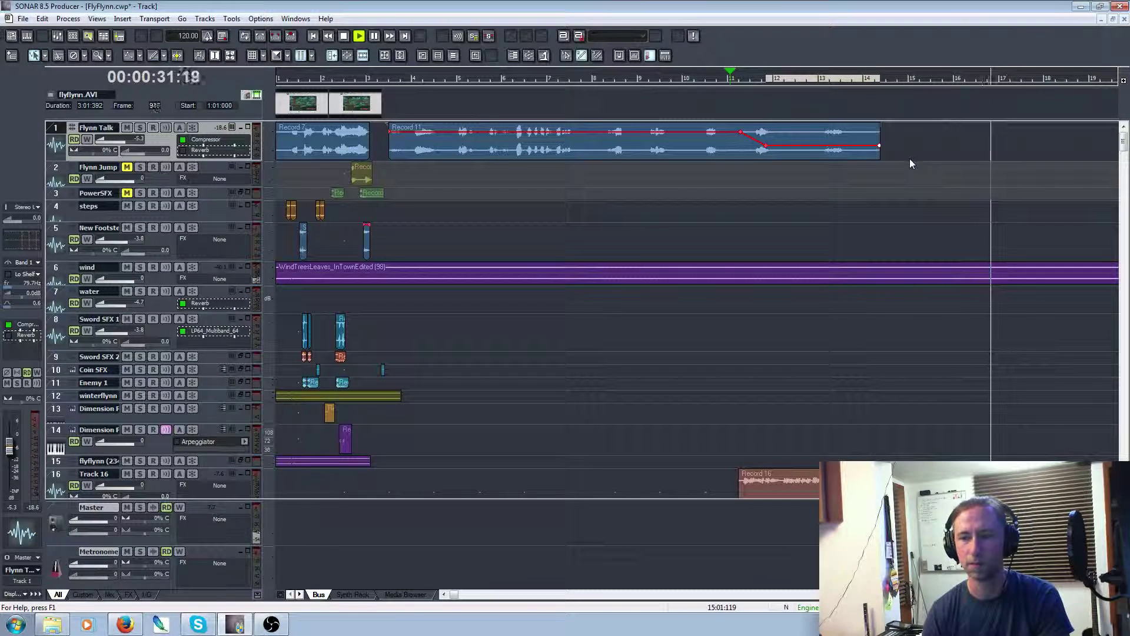
key(space)
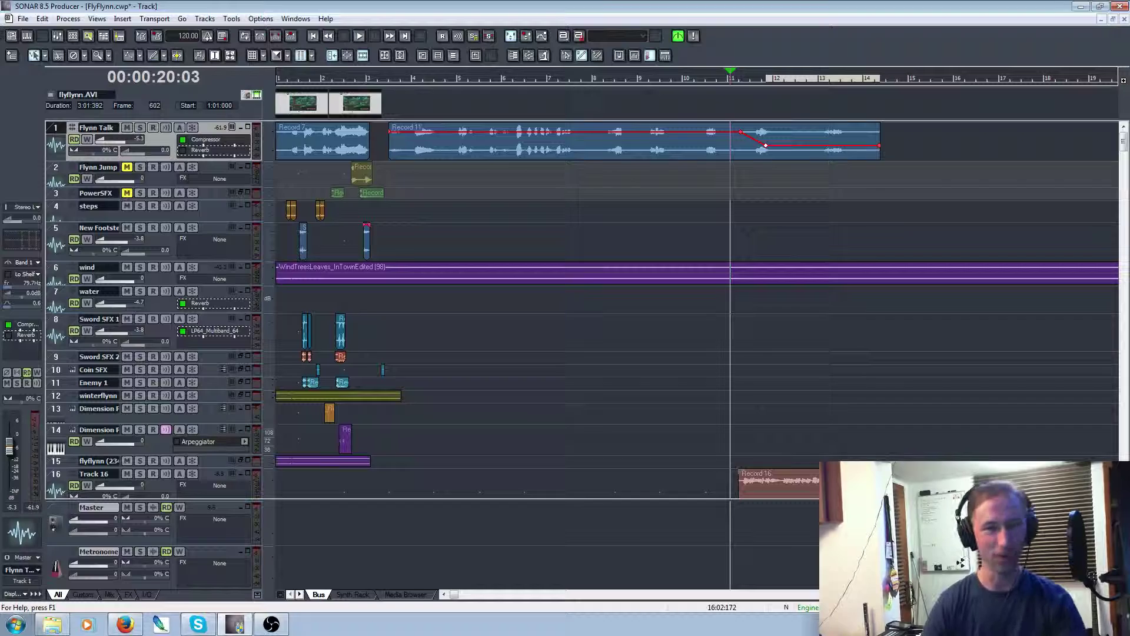
key(ctrl+Home)
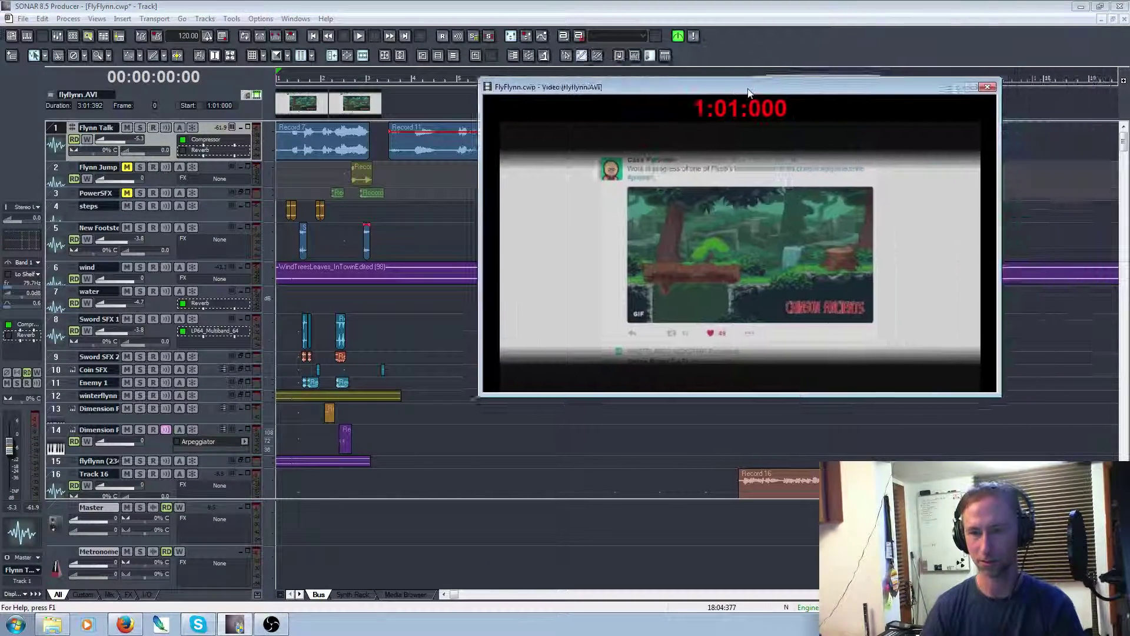
drag(750, 92, 772, 78)
key(space)
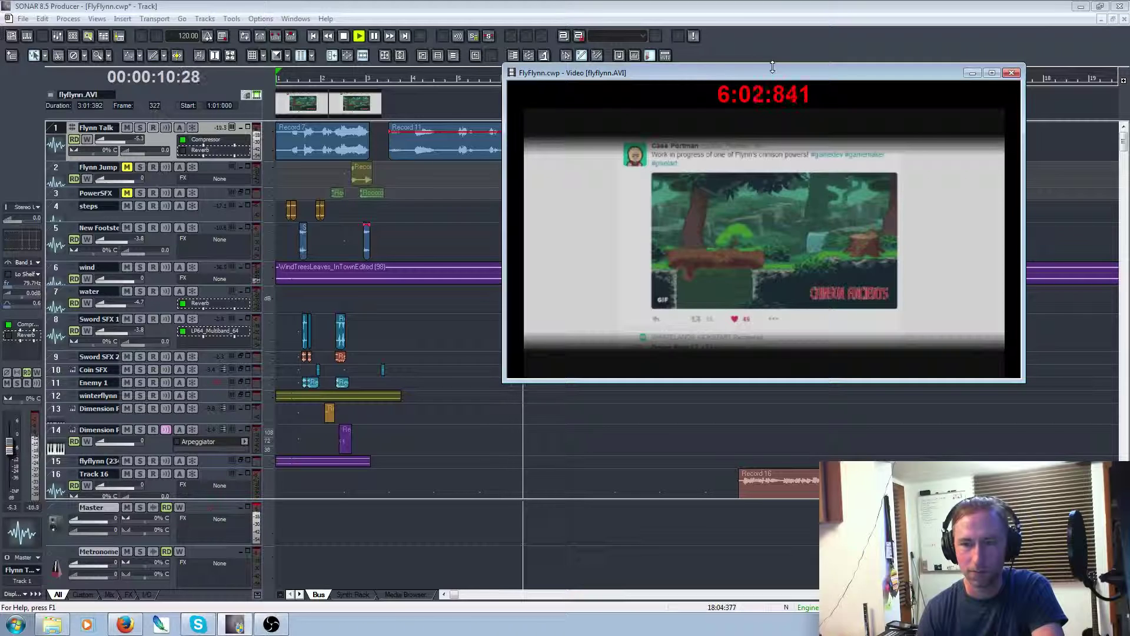
key(space)
drag(854, 73, 1129, 73)
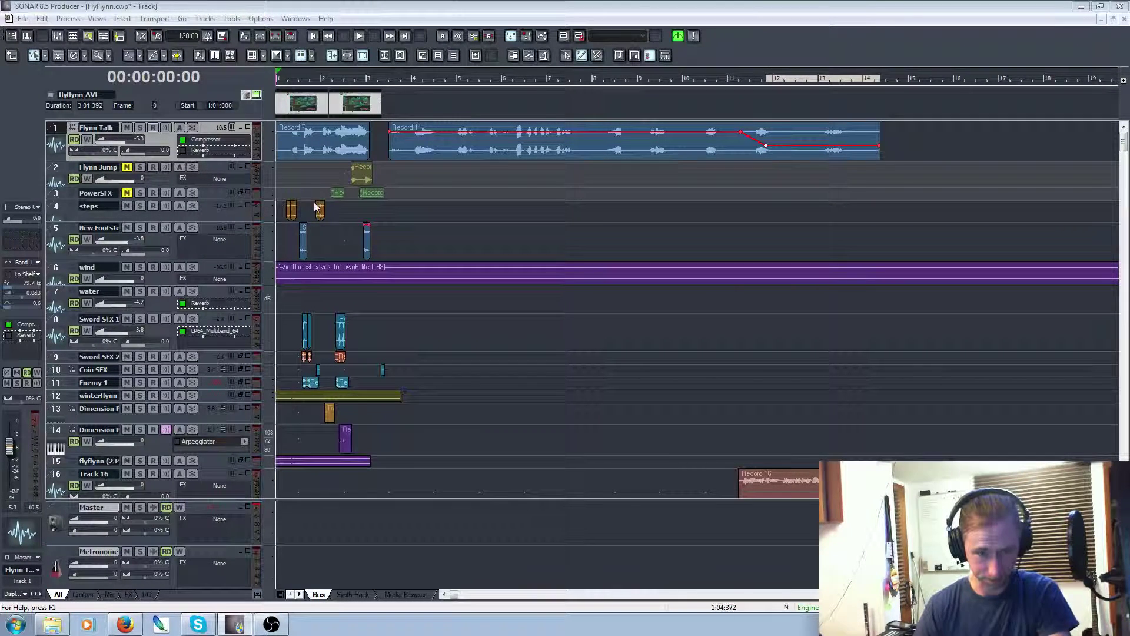
Copy the first New Footsteps clip and paste it on the same track at 00:00:10:18, matching the loud voice peak
click(303, 242)
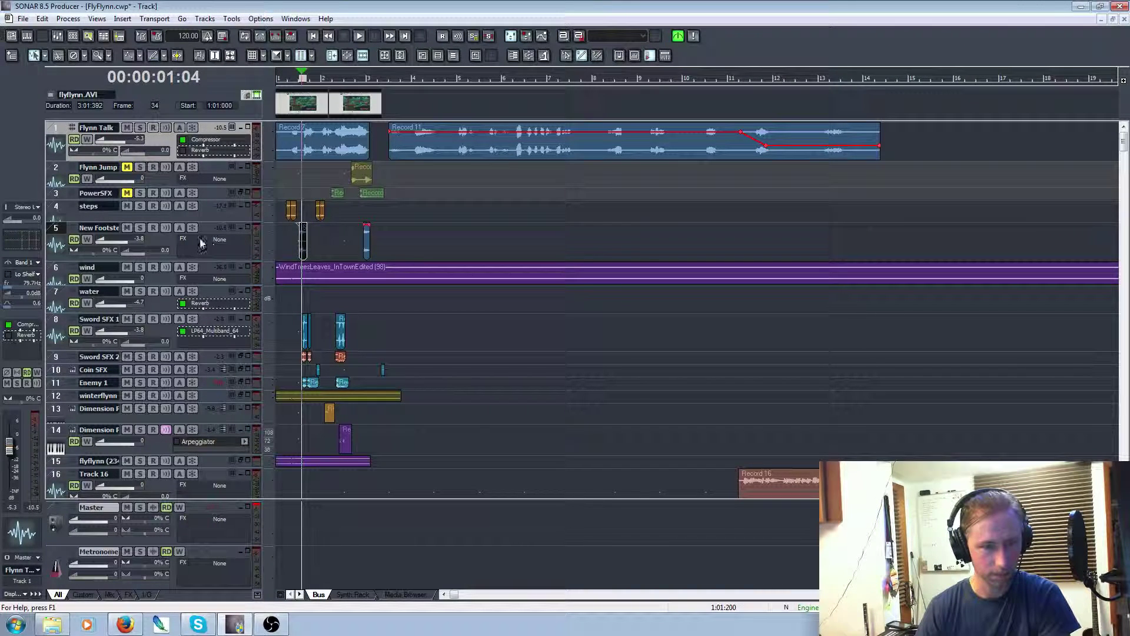
click(200, 243)
key(ctrl+c)
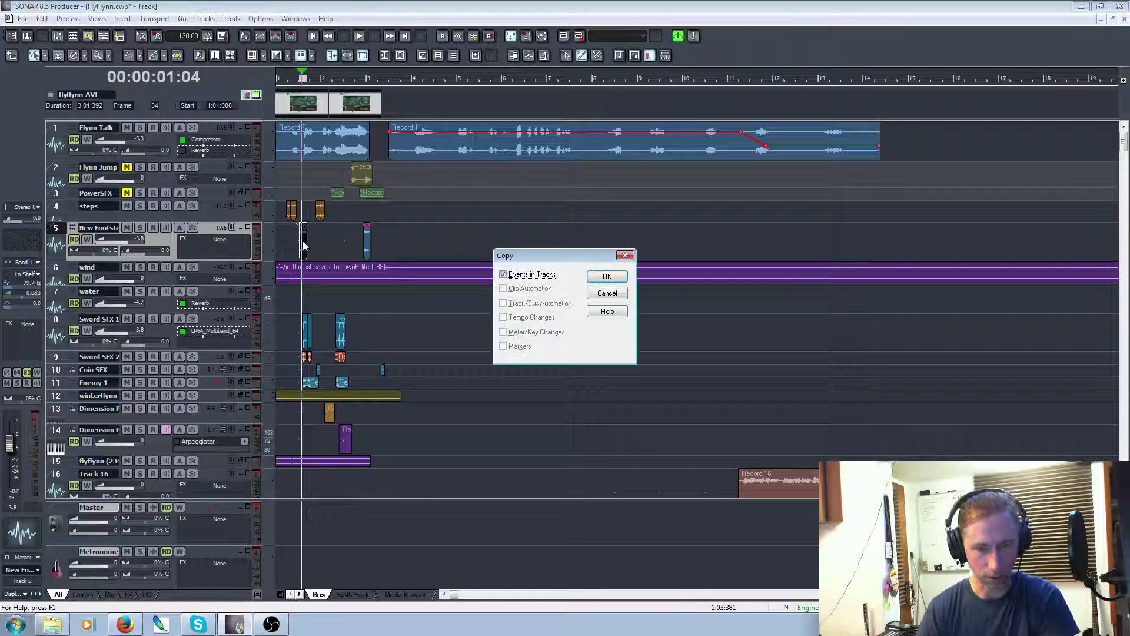
key(Return)
click(444, 235)
key(space)
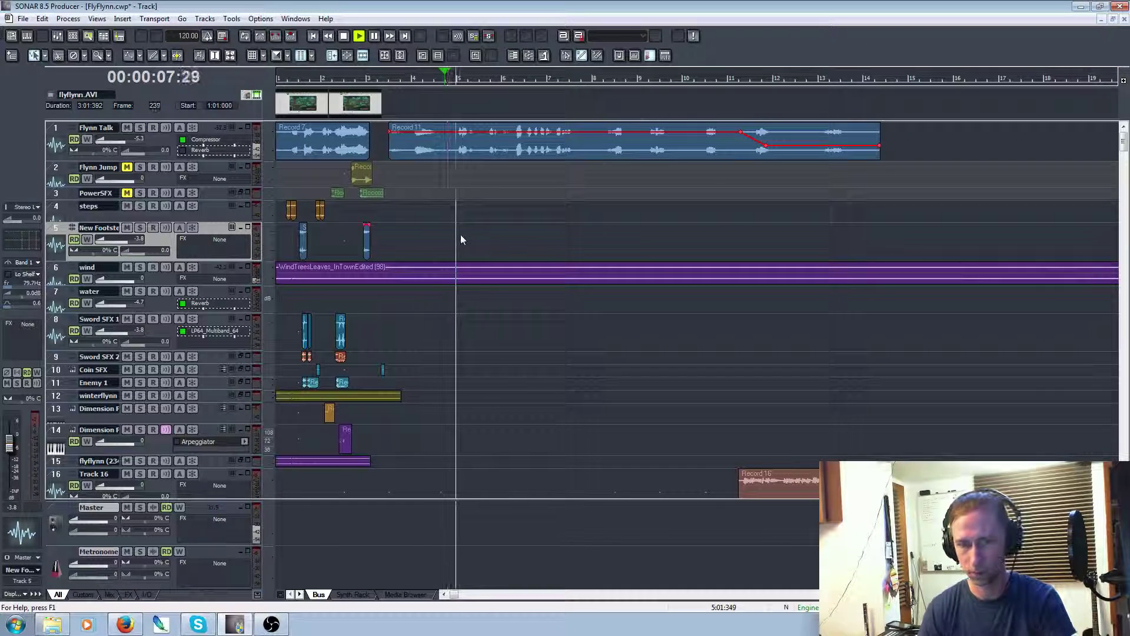
key(space)
click(520, 231)
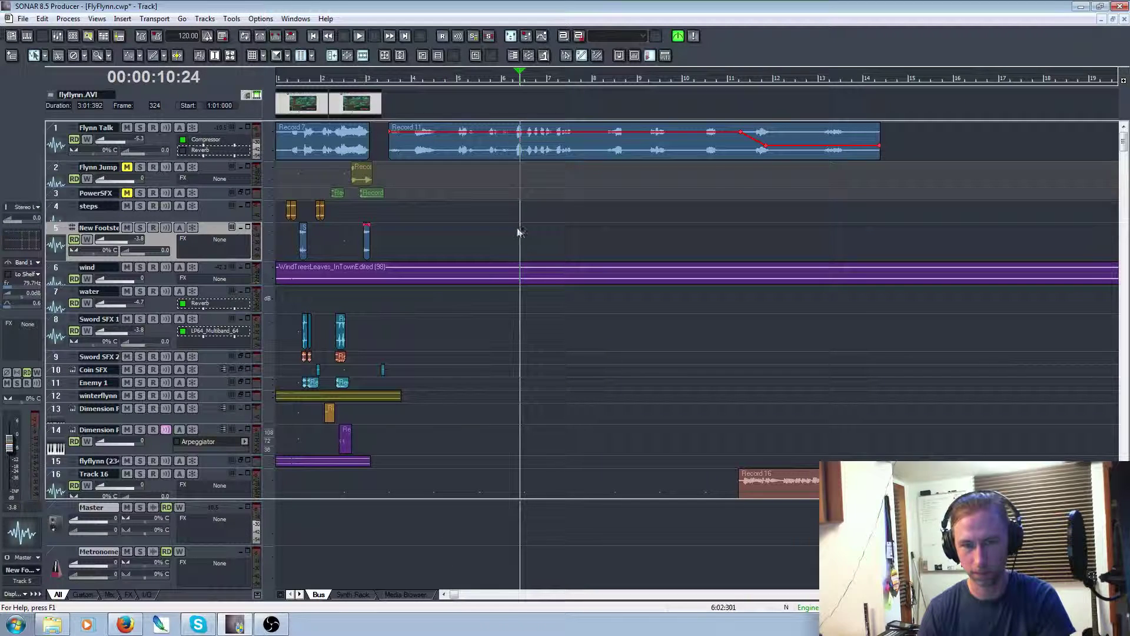
click(517, 231)
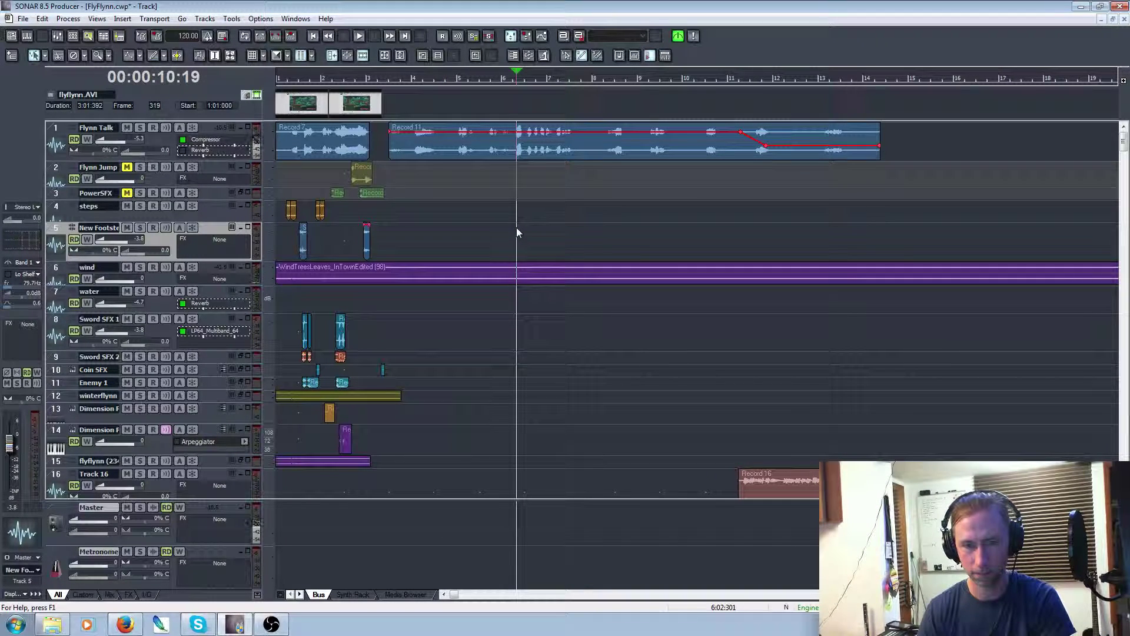
click(516, 227)
key(ctrl+alt+v)
key(Return)
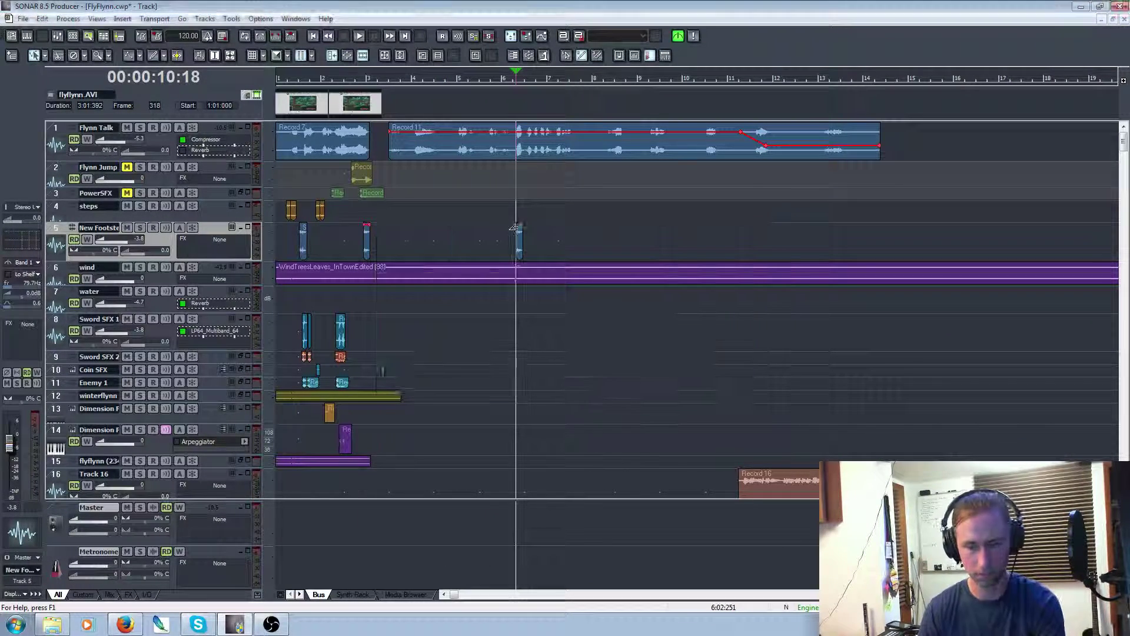
Nudge the pasted footstep clip slightly earlier and play from 00:00:10:10 to check its timing against the voice
click(510, 228)
key(space)
key(space)
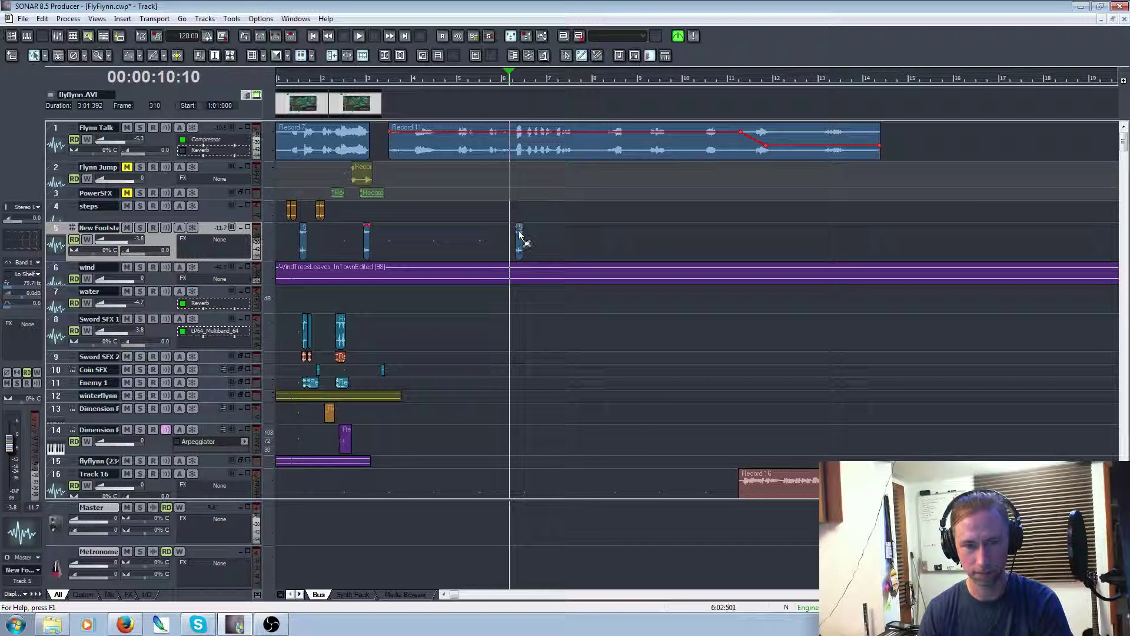
drag(520, 235, 518, 236)
key(space)
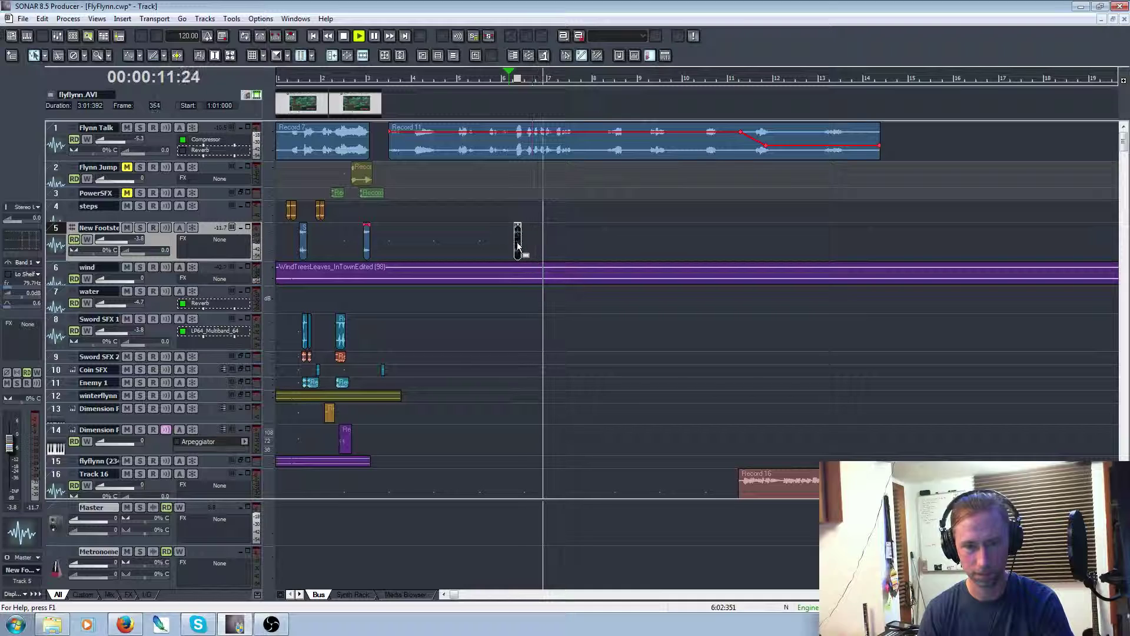
key(space)
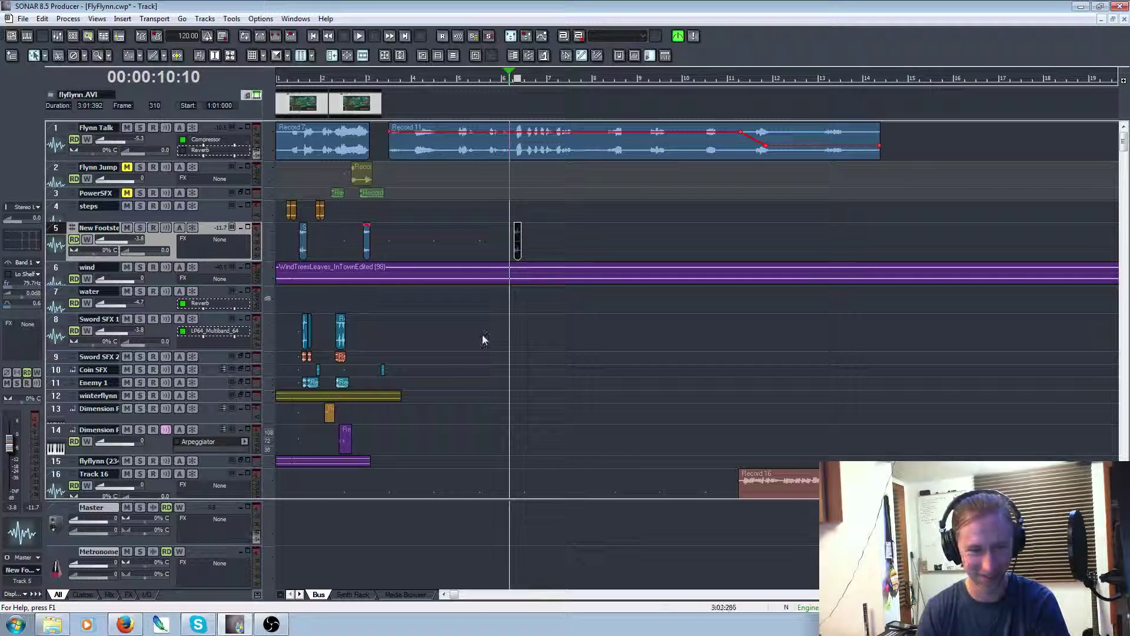
key(ctrl+Right)
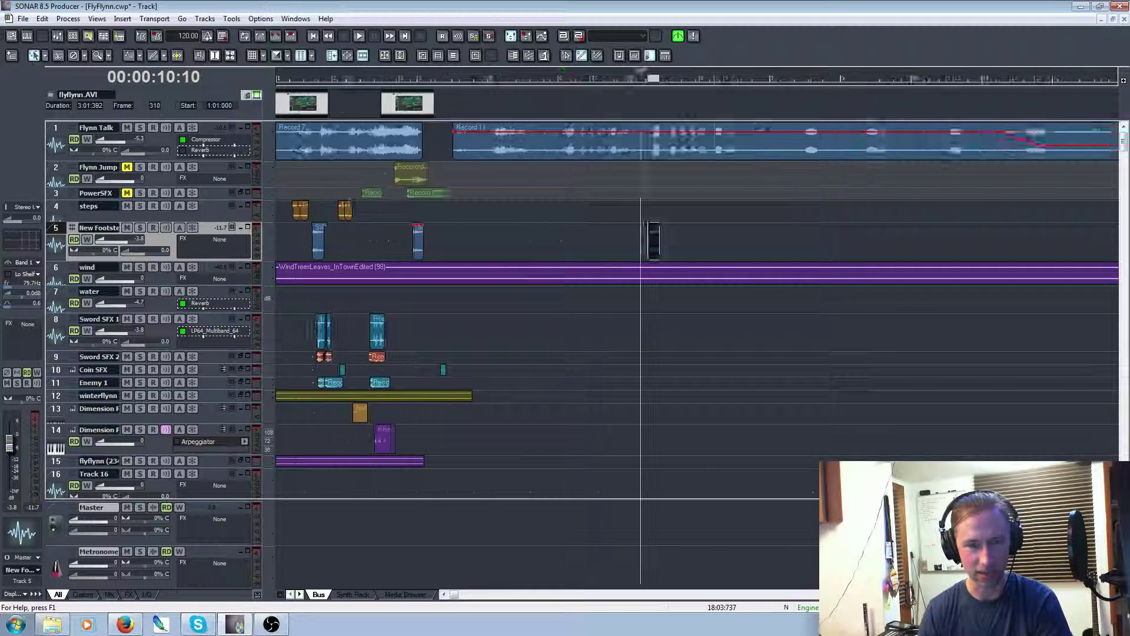
click(735, 250)
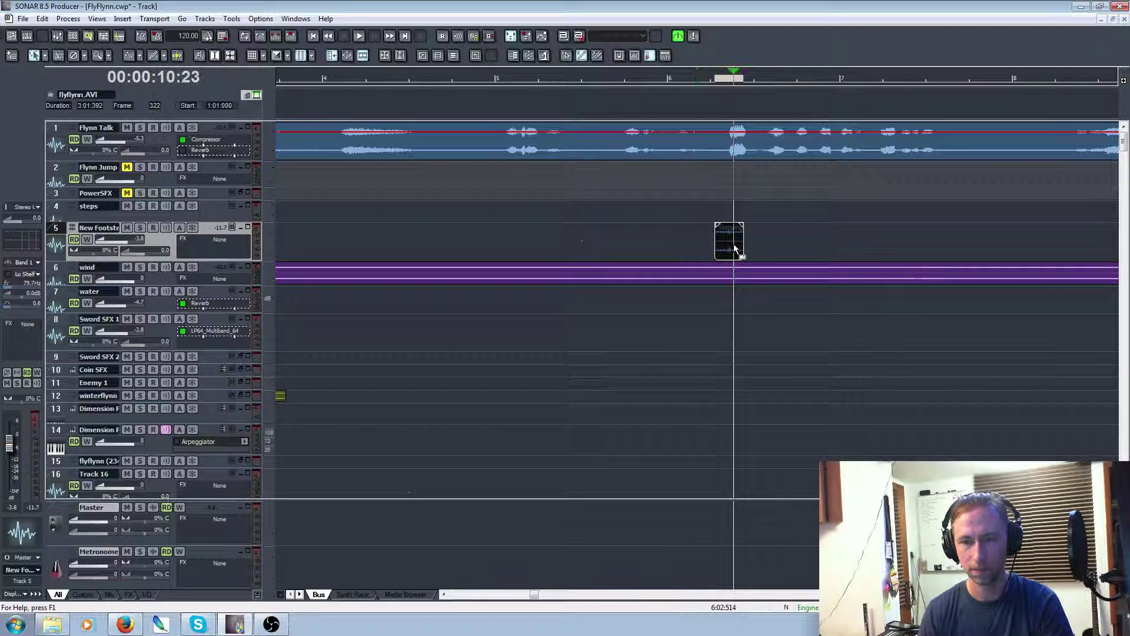
right_click(734, 250)
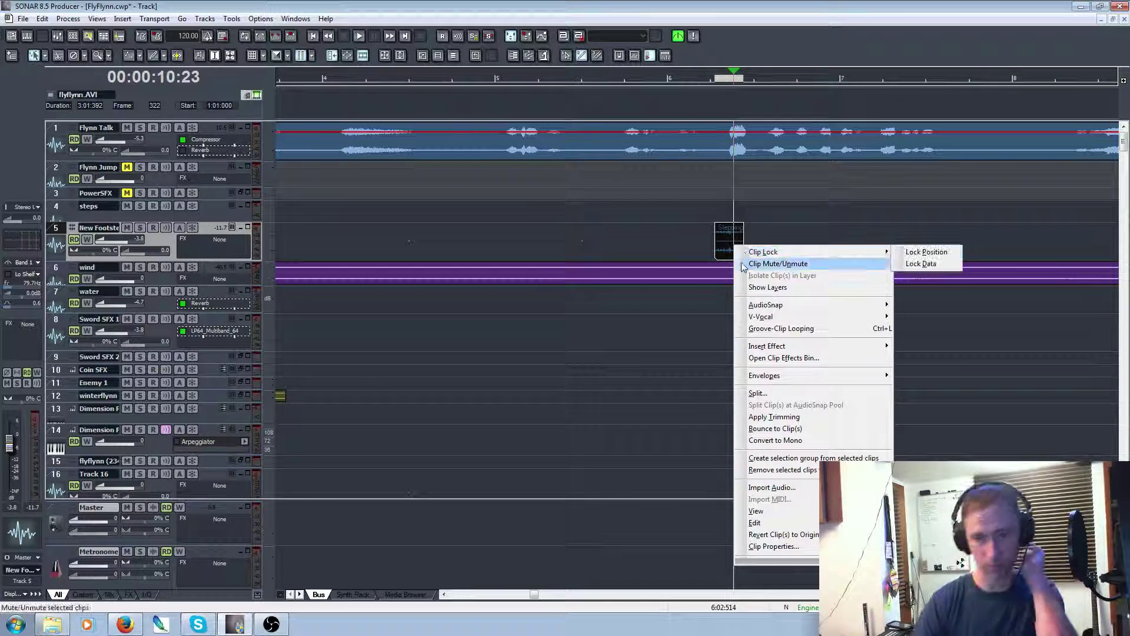
mouse_move(770, 308)
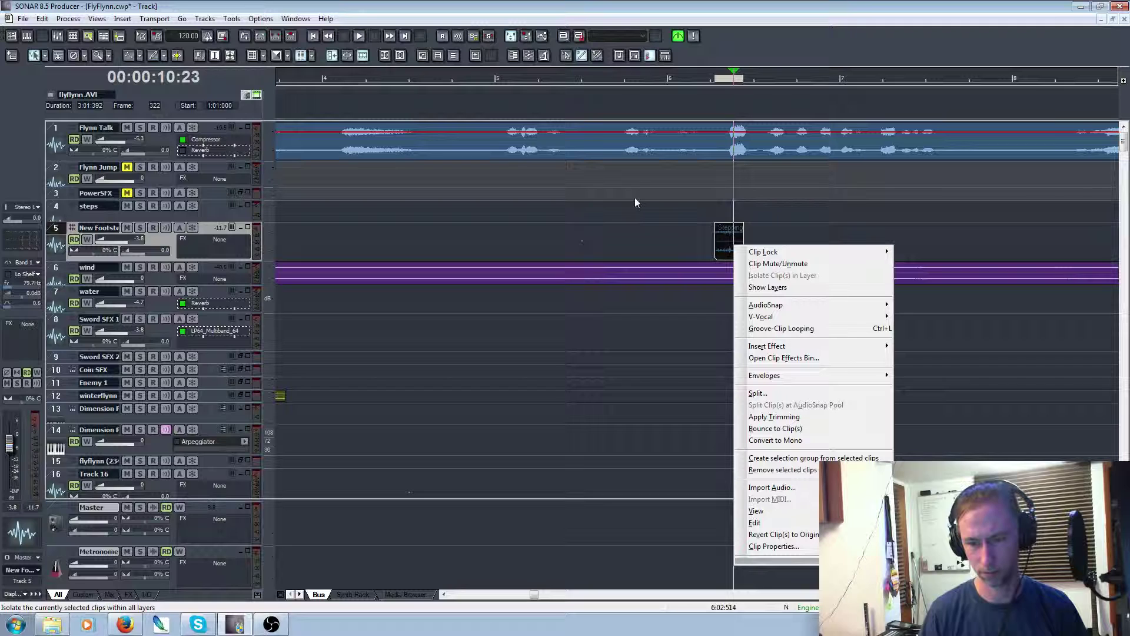
click(634, 241)
Apply Gain processing to the pasted footstep clip, boosting both channels, with the left channel set to 141.25%
click(727, 236)
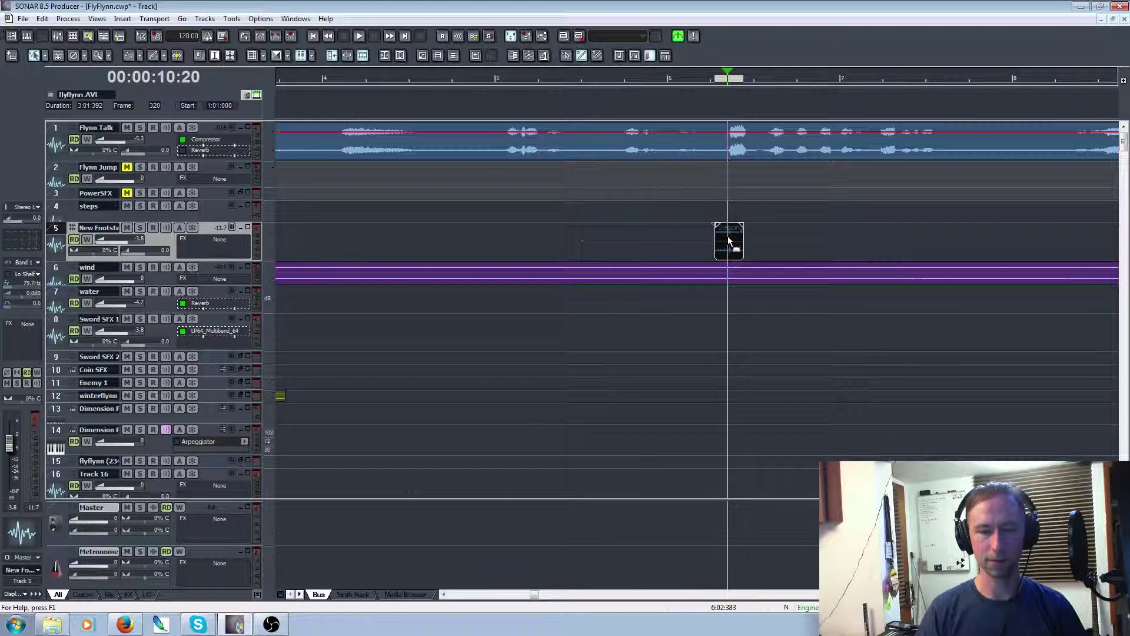
click(122, 19)
mouse_move(67, 20)
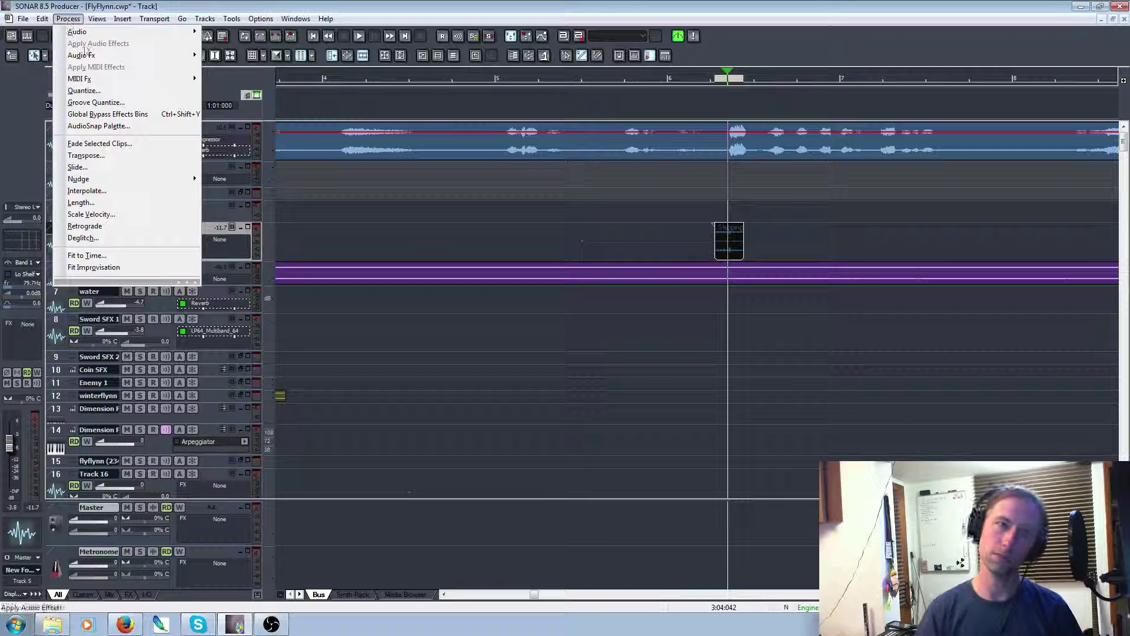
mouse_move(106, 33)
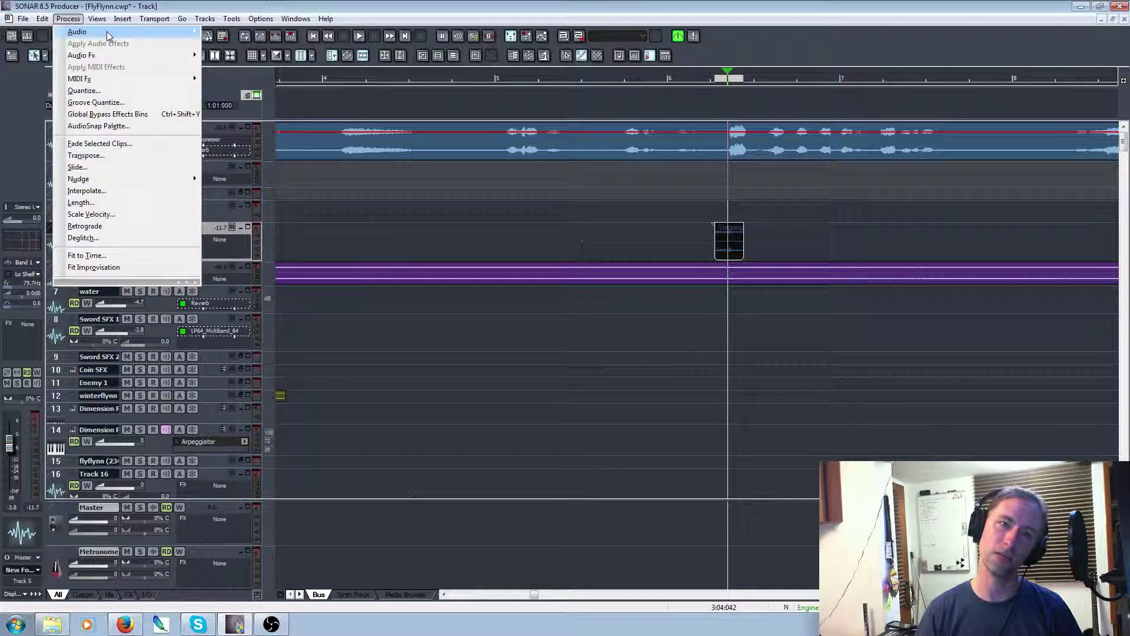
click(222, 50)
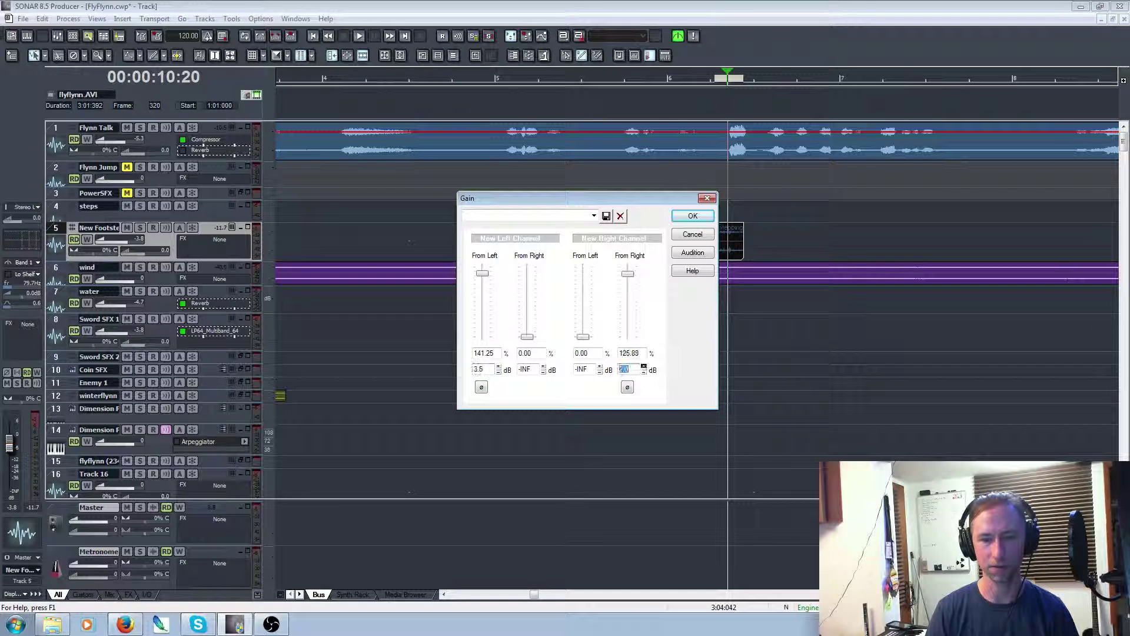
click(698, 216)
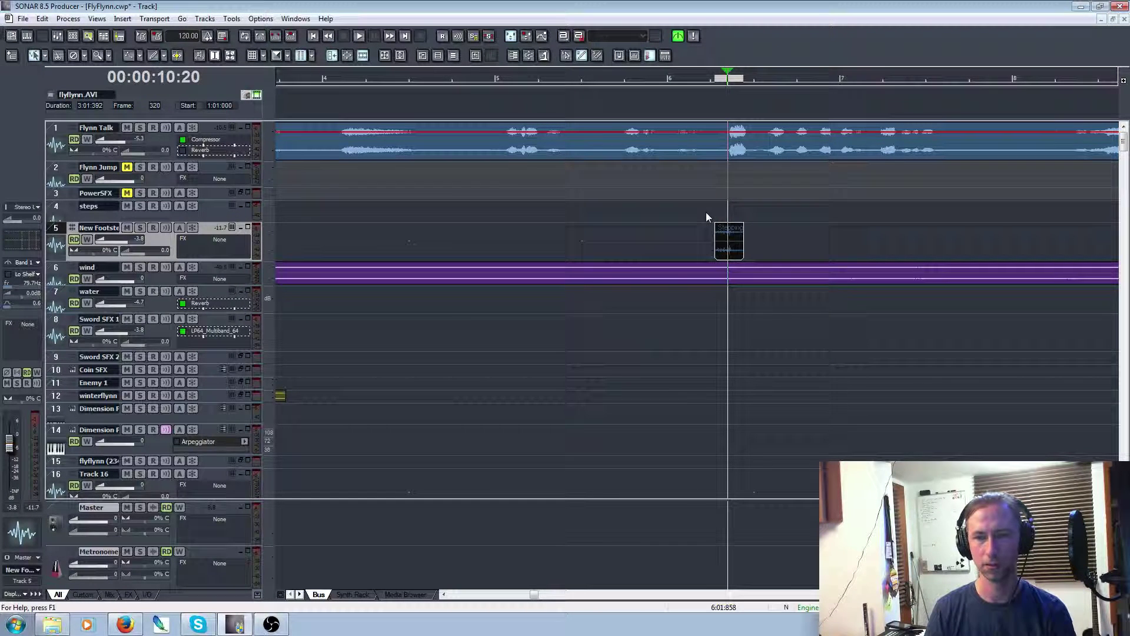
Play back the boosted footstep clip against the voice, including a run from 00:00:09:29
click(705, 225)
key(space)
key(space)
key(space)
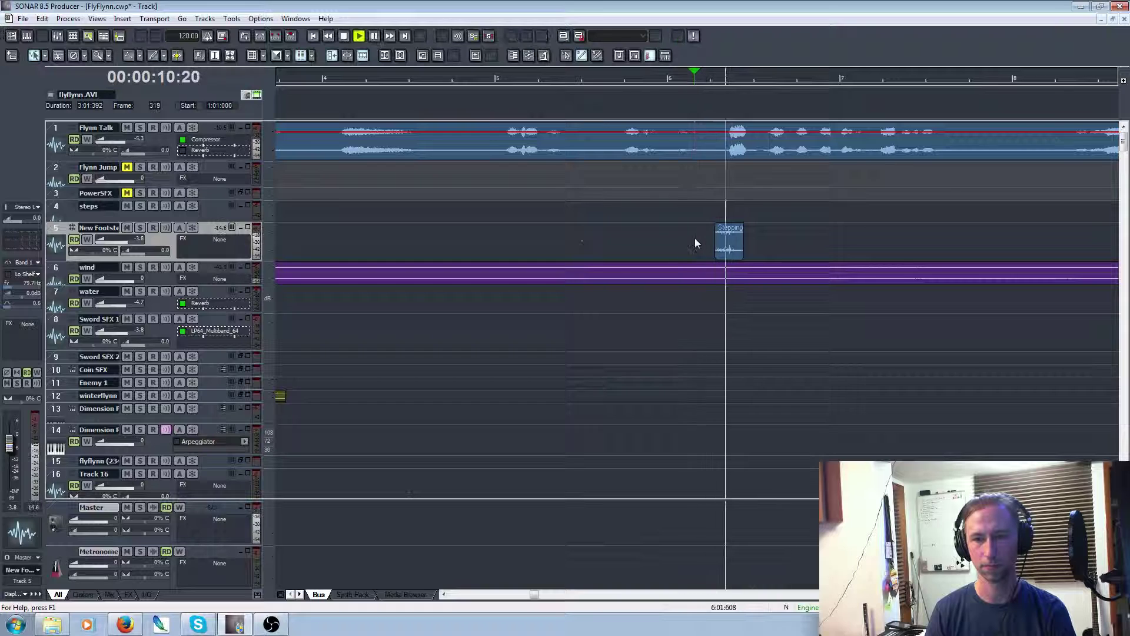
key(space)
click(665, 242)
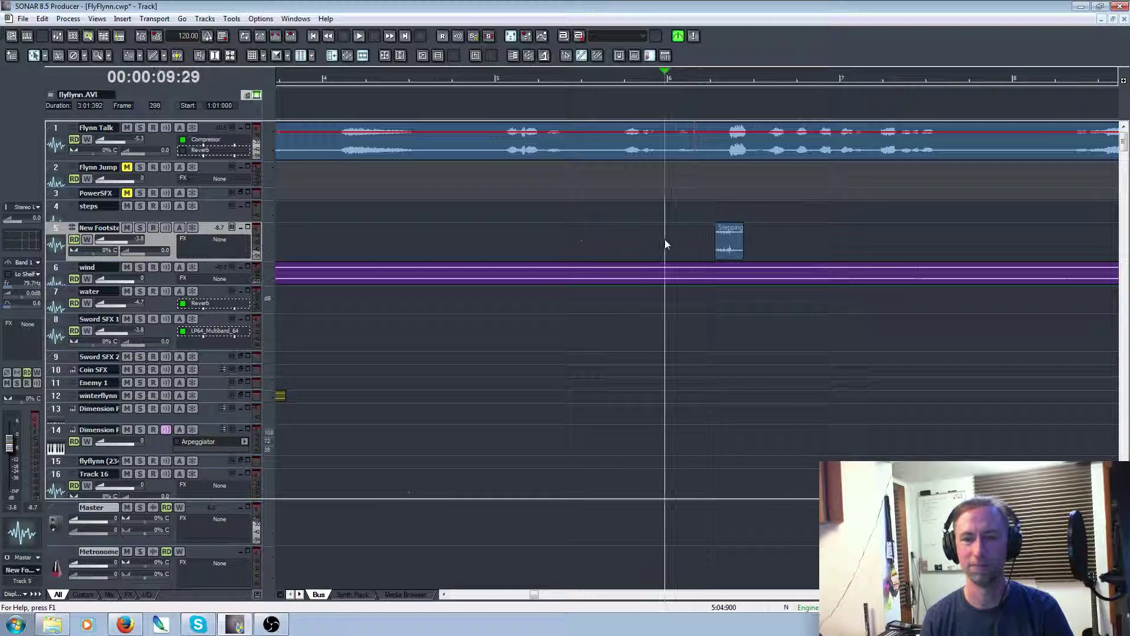
key(space)
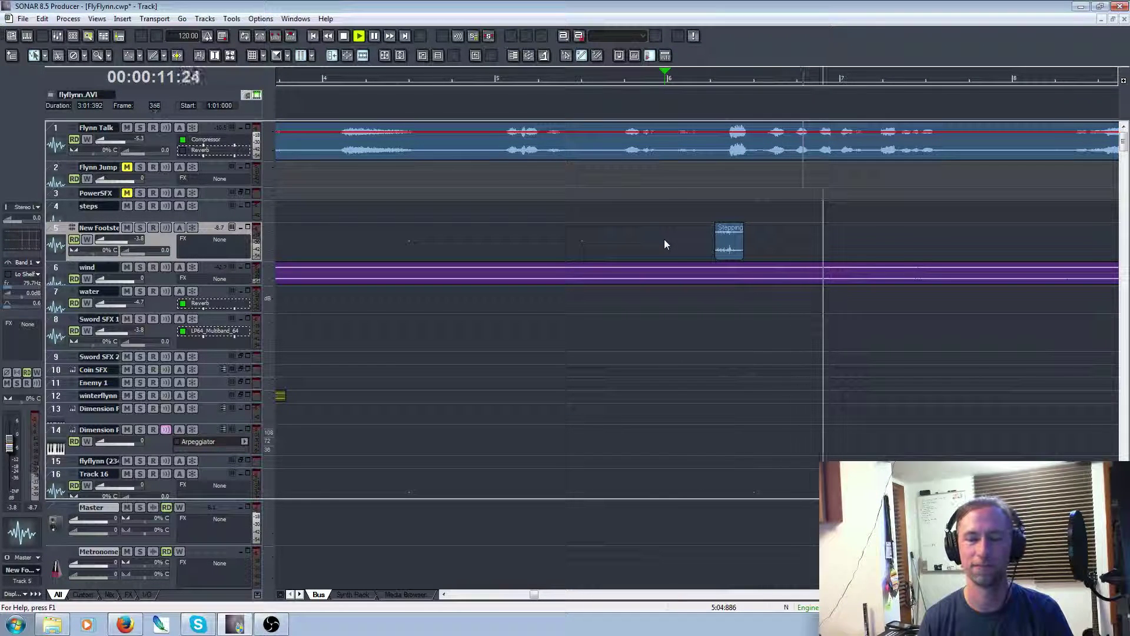
key(space)
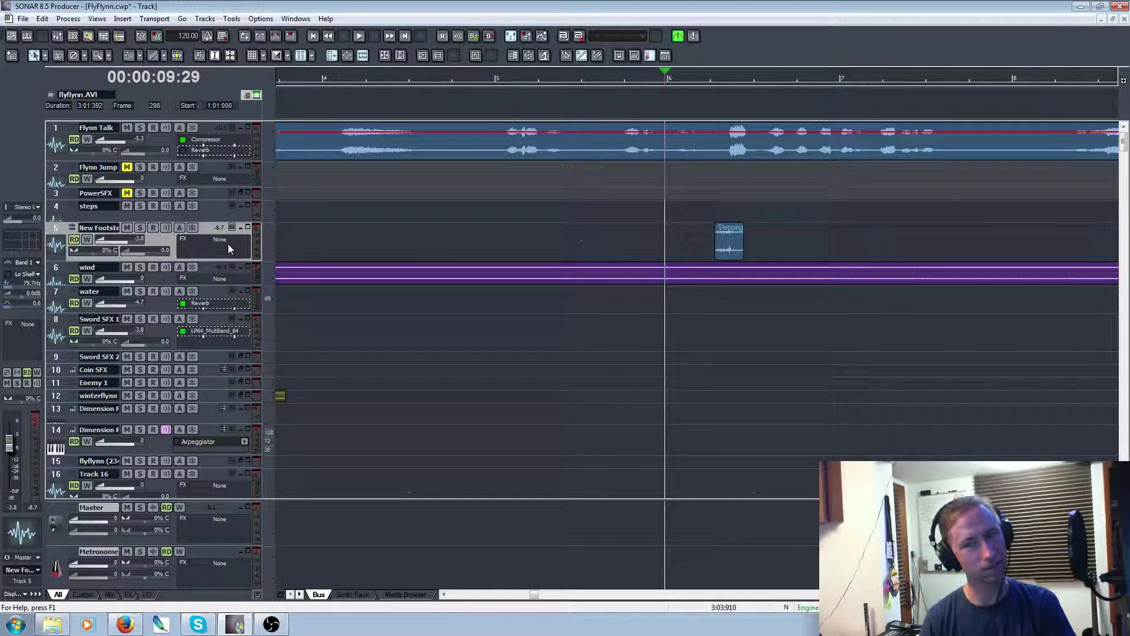
click(727, 243)
right_click(727, 244)
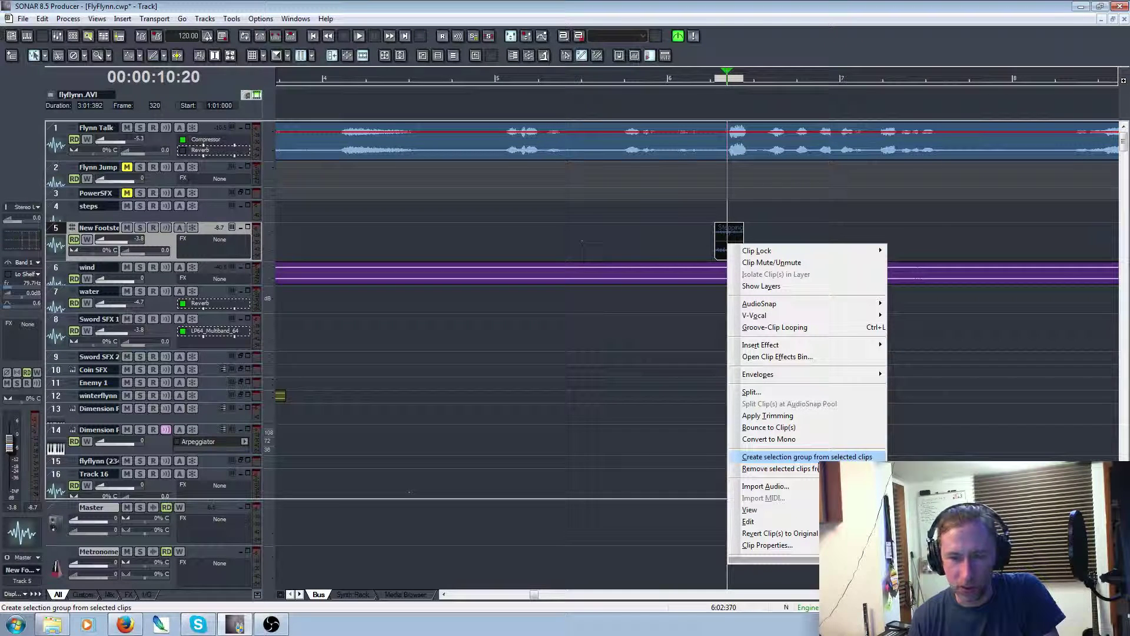
click(651, 242)
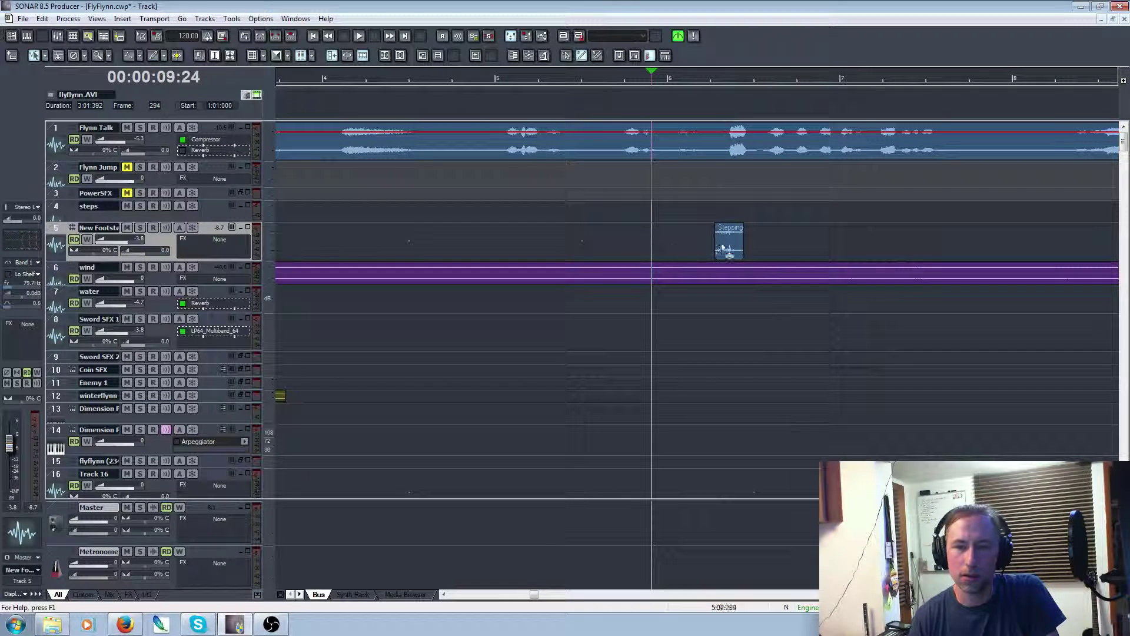
Insert the Linear Compressor (LP64_Multiband_64) effect on the New Footsteps track
right_click(225, 250)
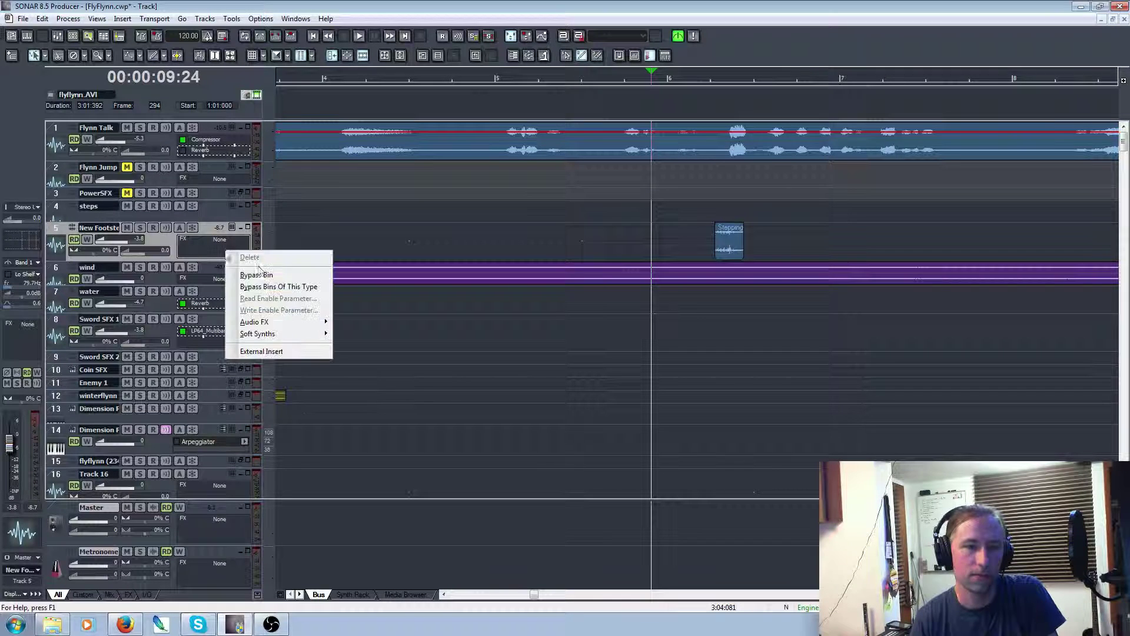
mouse_move(295, 320)
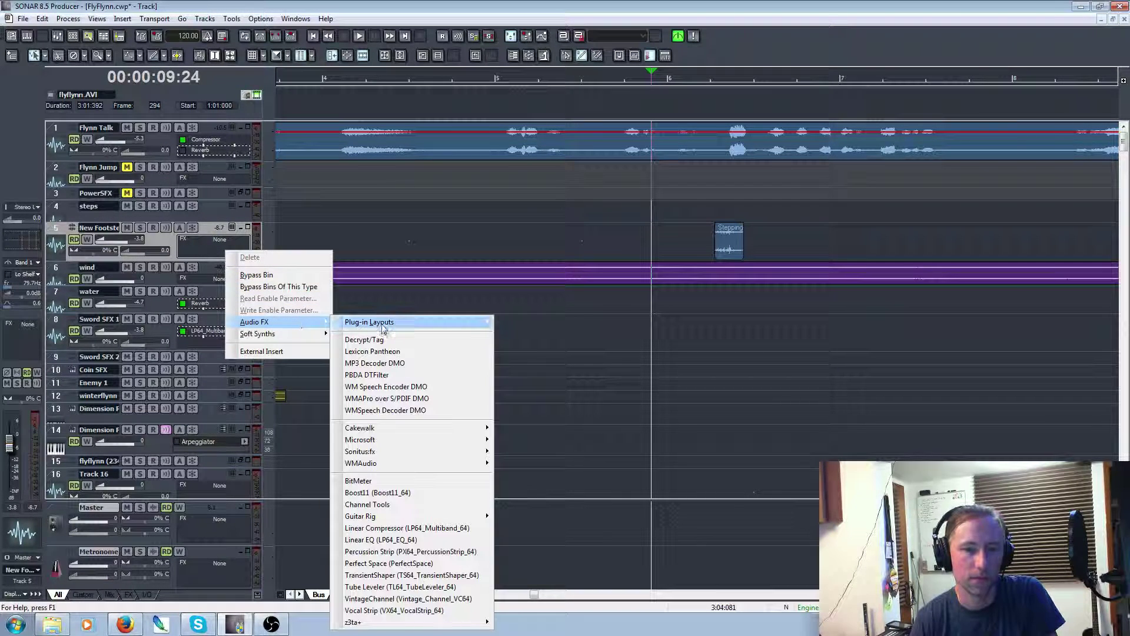
mouse_move(409, 429)
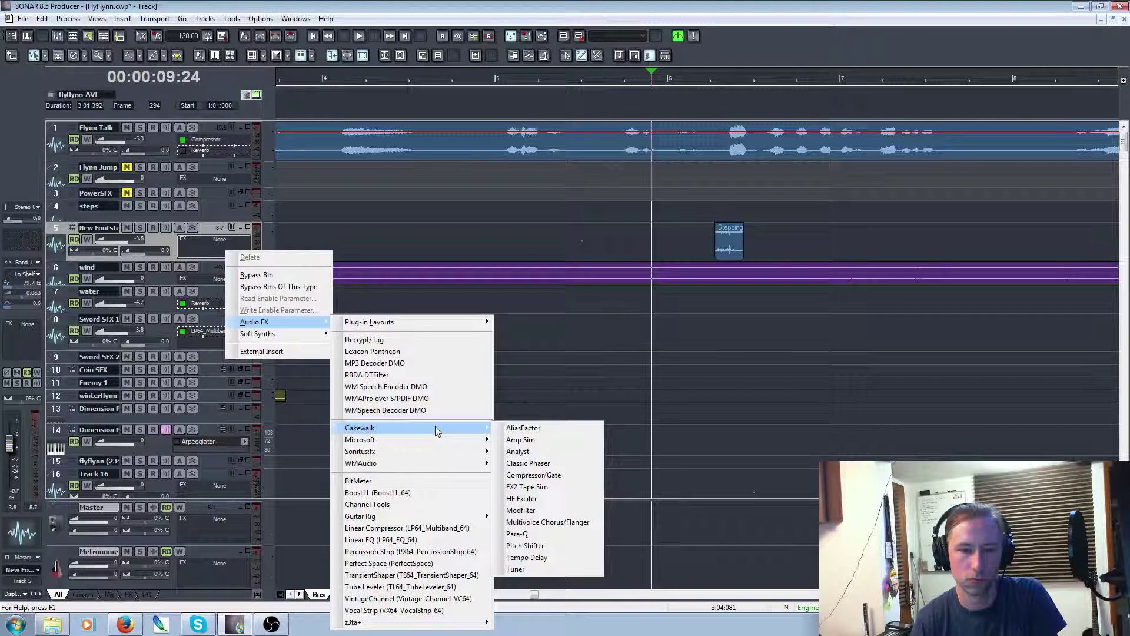
mouse_move(439, 451)
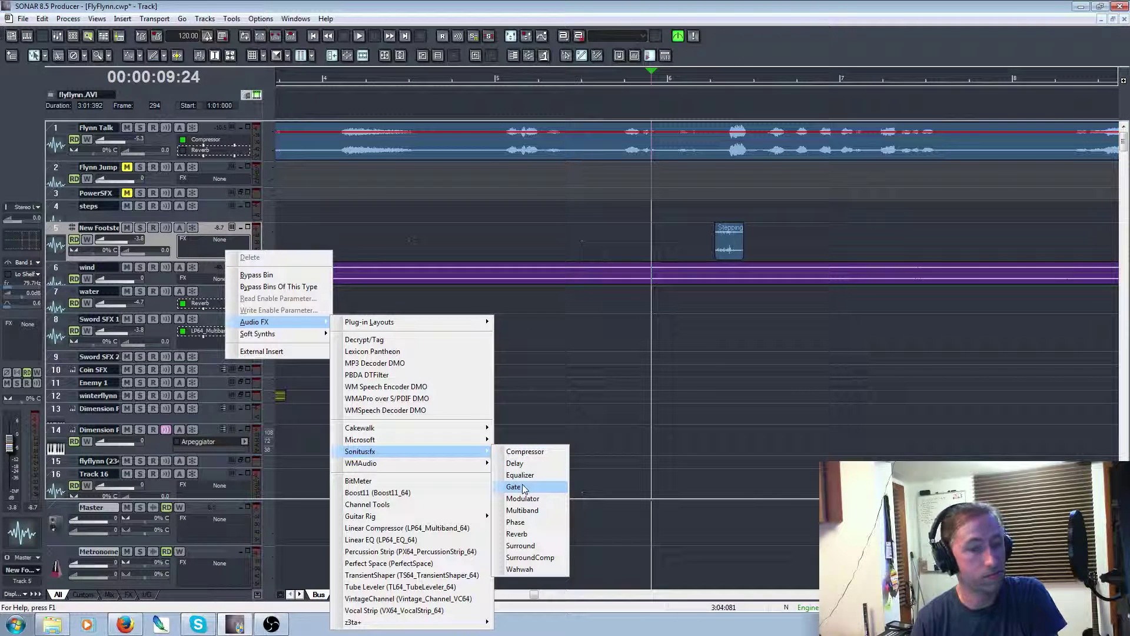
click(440, 528)
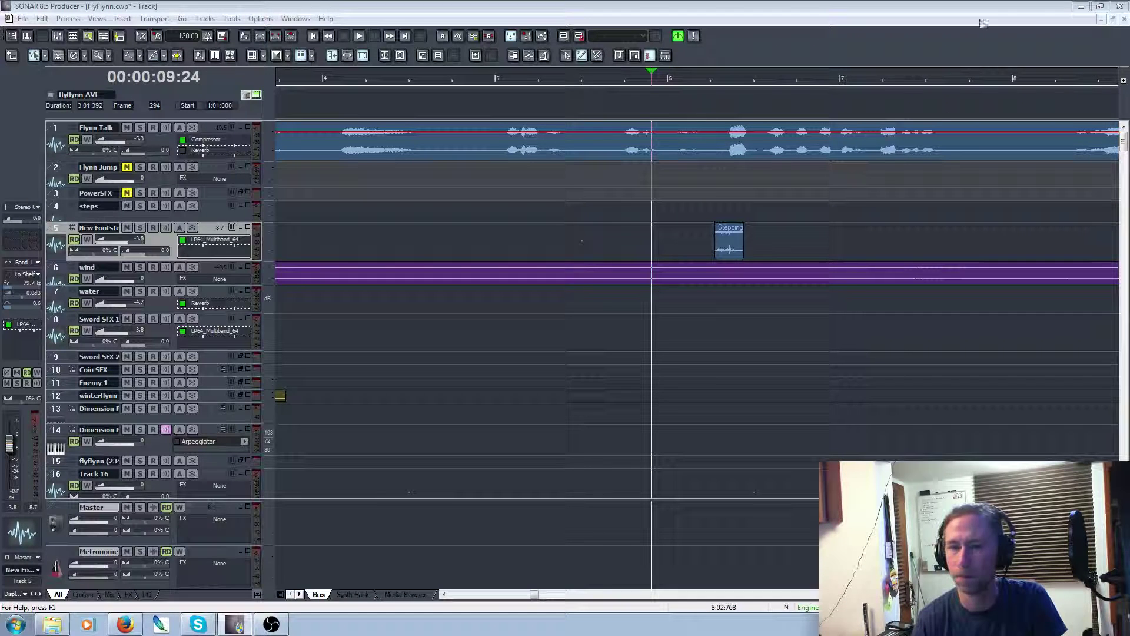
Play repeatedly from 00:00:09:24 to check the compressed footstep against the voice
key(space)
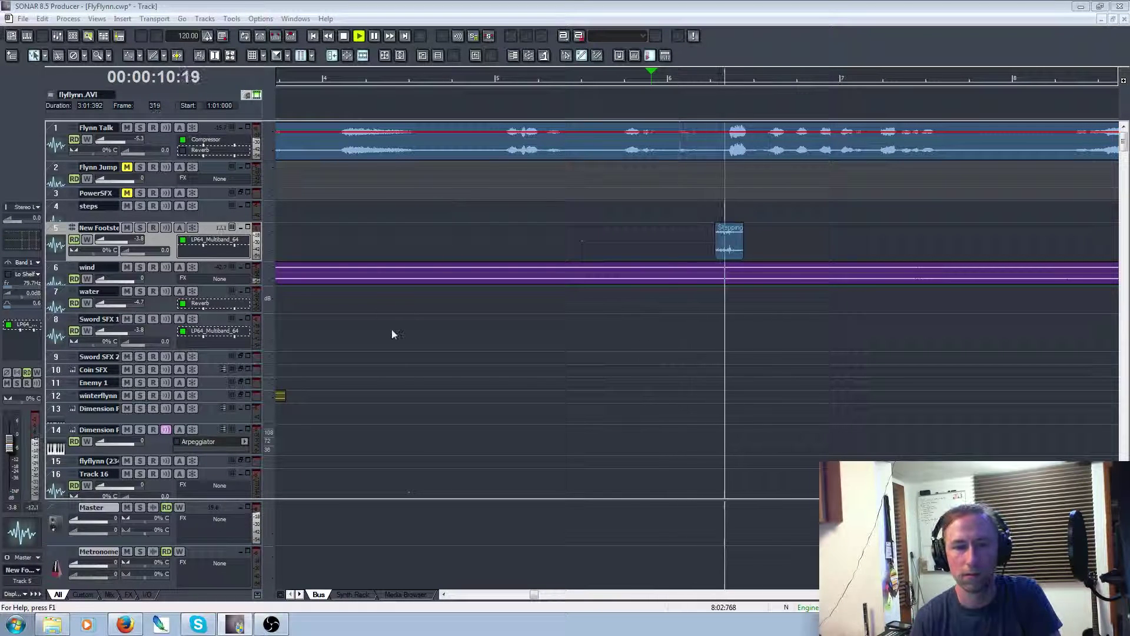
key(space)
key(space)
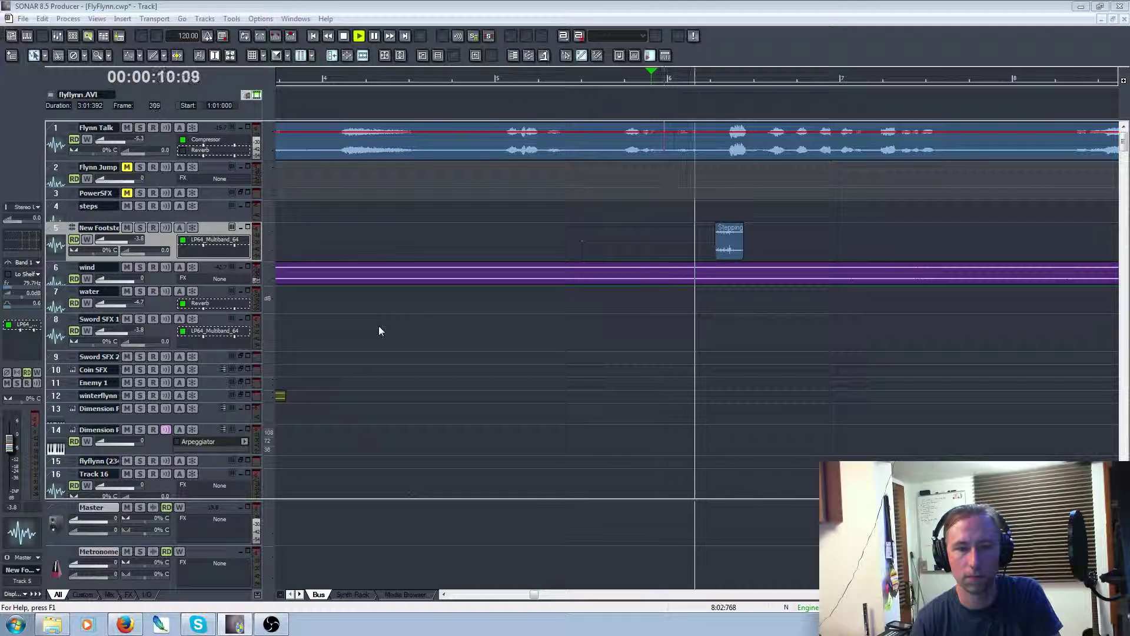
key(space)
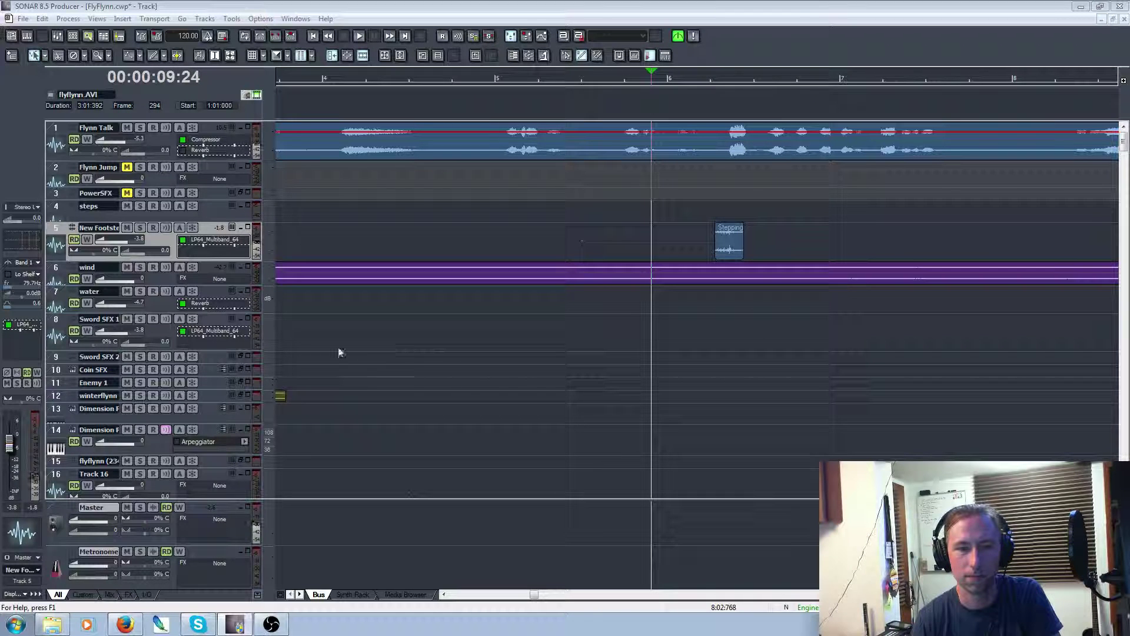
key(space)
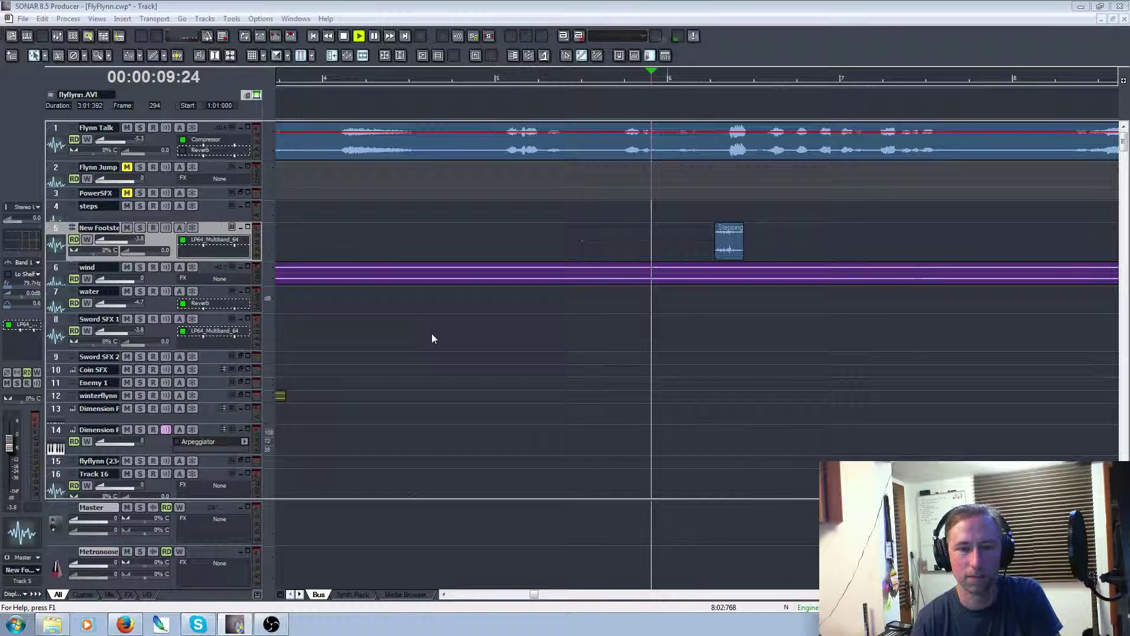
key(space)
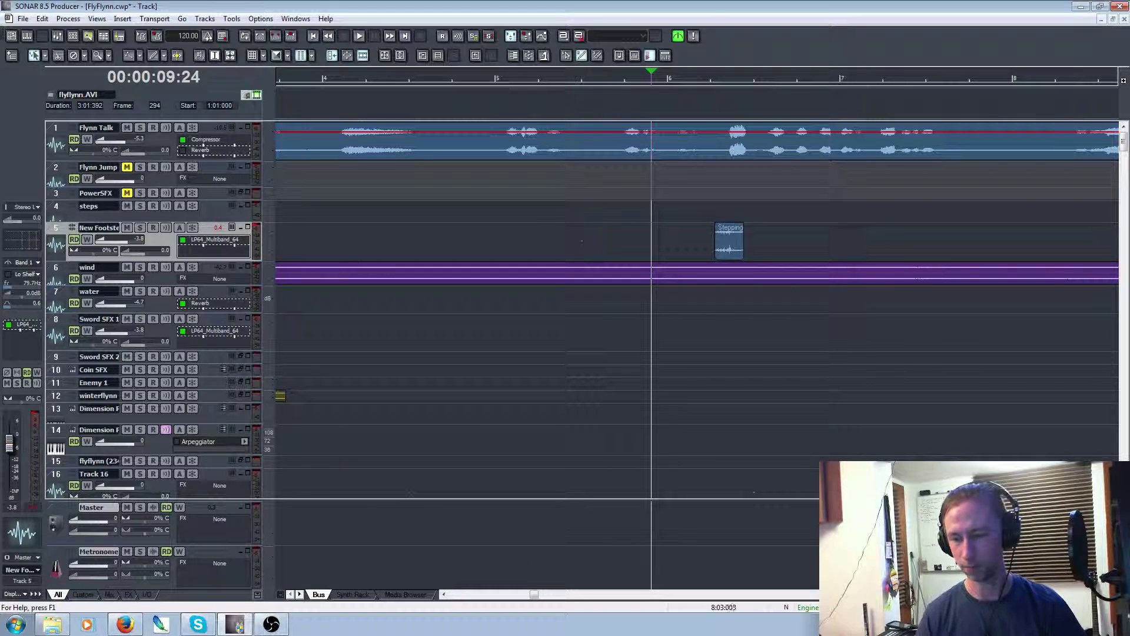
Play the mix from the project start, and mute the New Footsteps track
key(ctrl+Left)
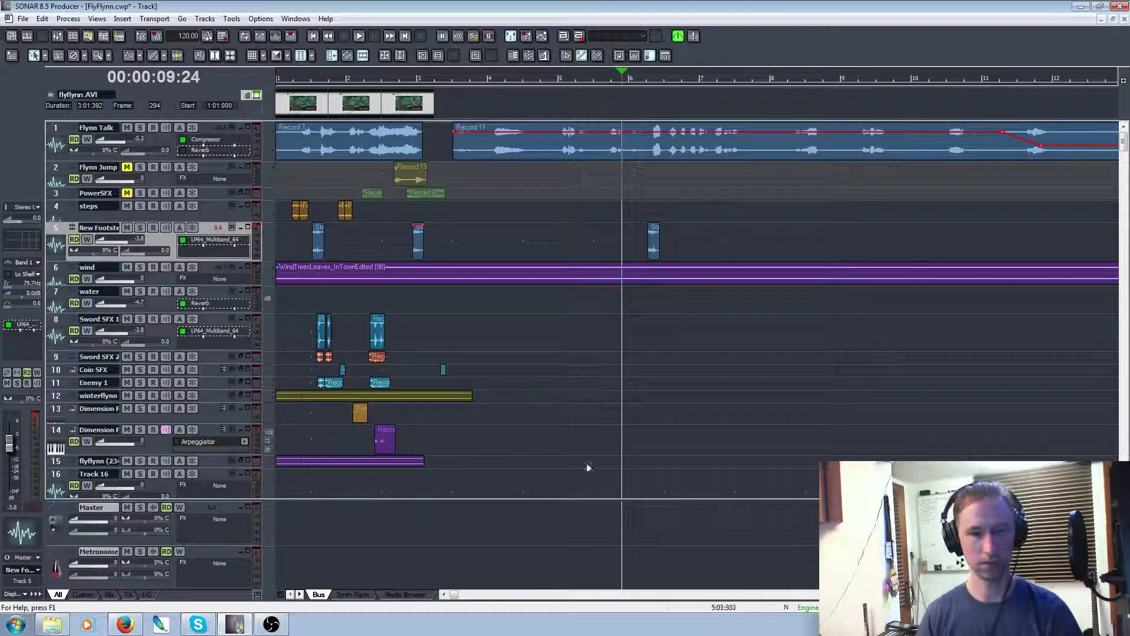
key(ctrl+Home)
key(space)
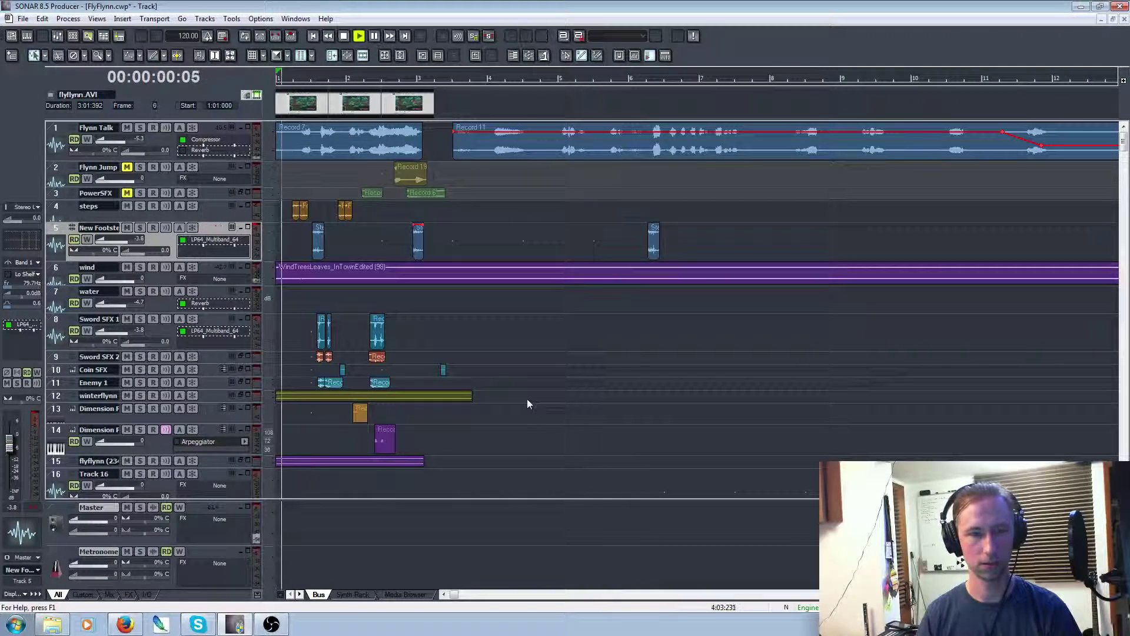
key(space)
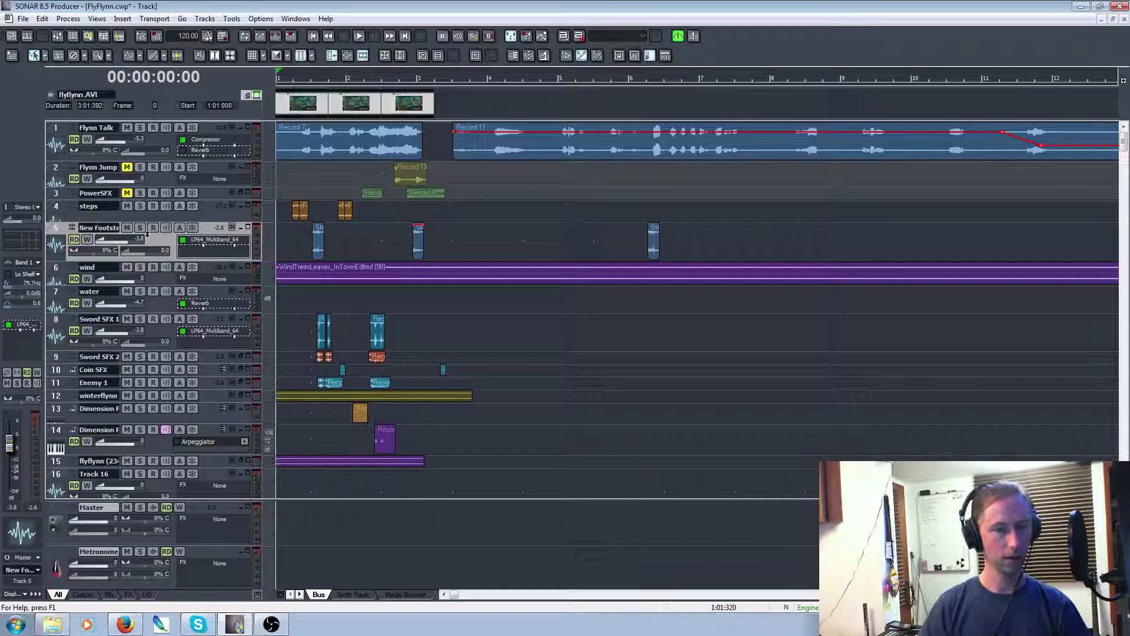
click(127, 228)
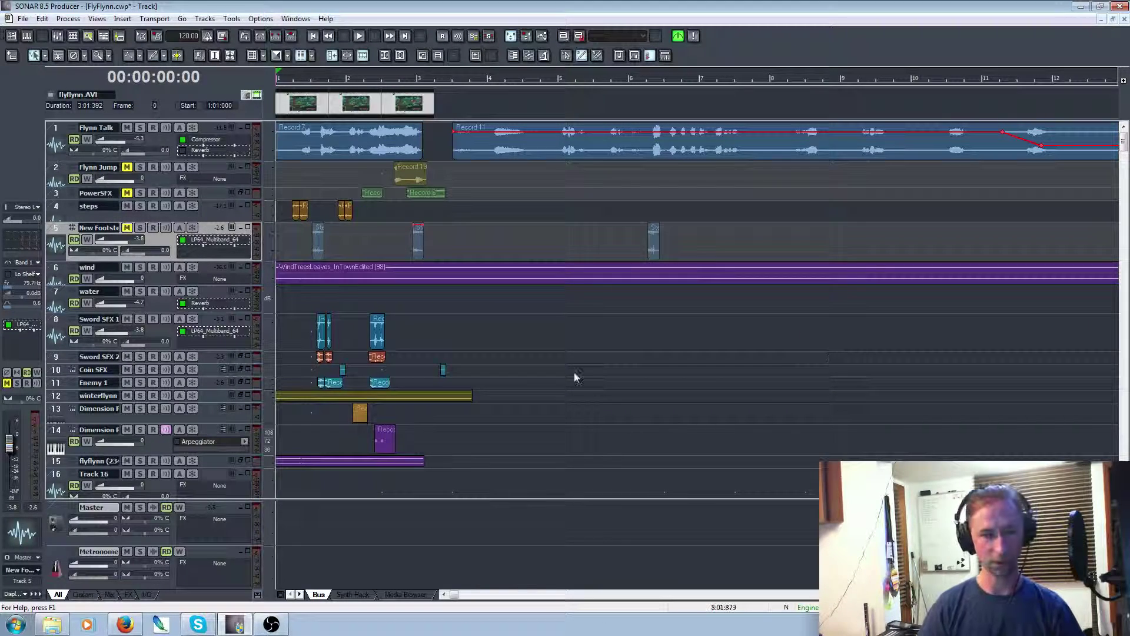
Insert a Dimension Pro soft synth into the project as a simple instrument track
scroll(576, 377, down, 5)
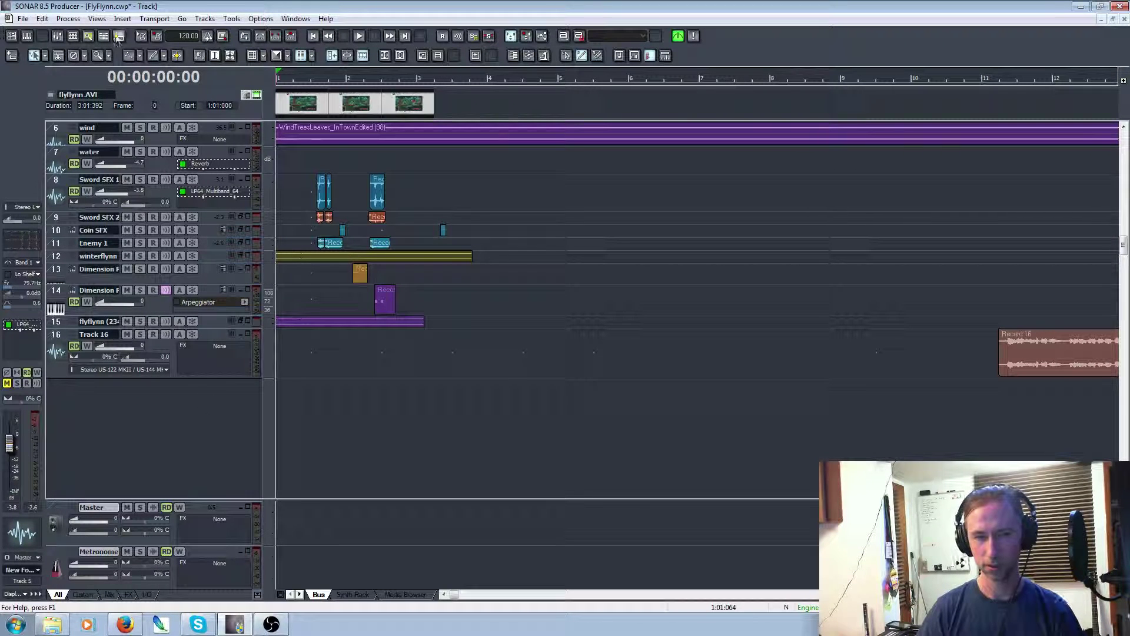
click(68, 18)
mouse_move(122, 18)
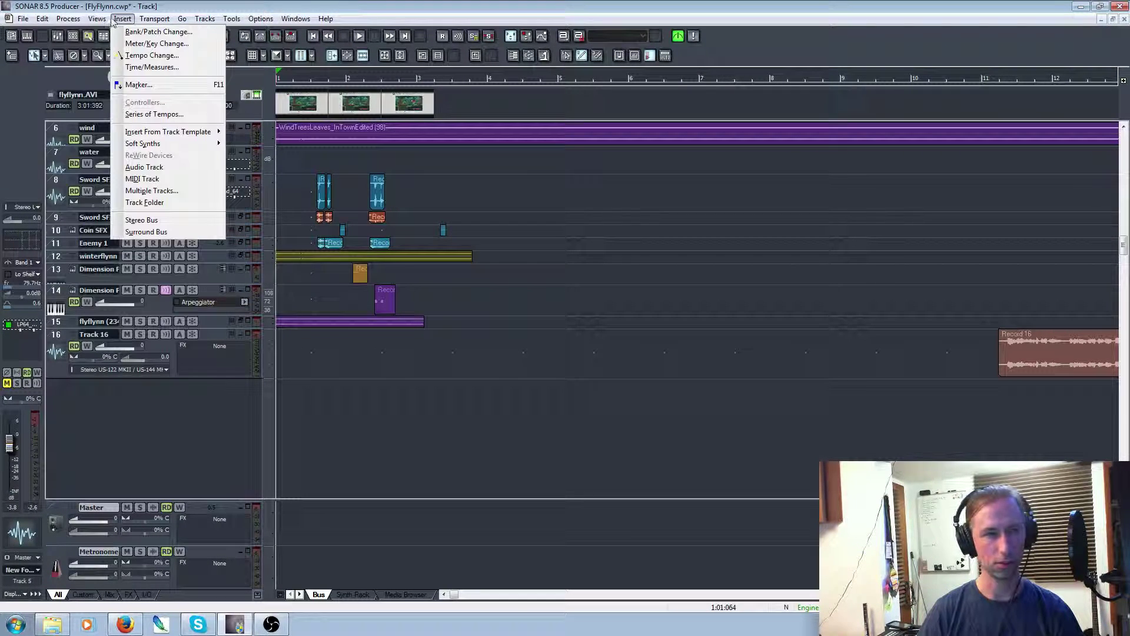
mouse_move(145, 144)
click(291, 184)
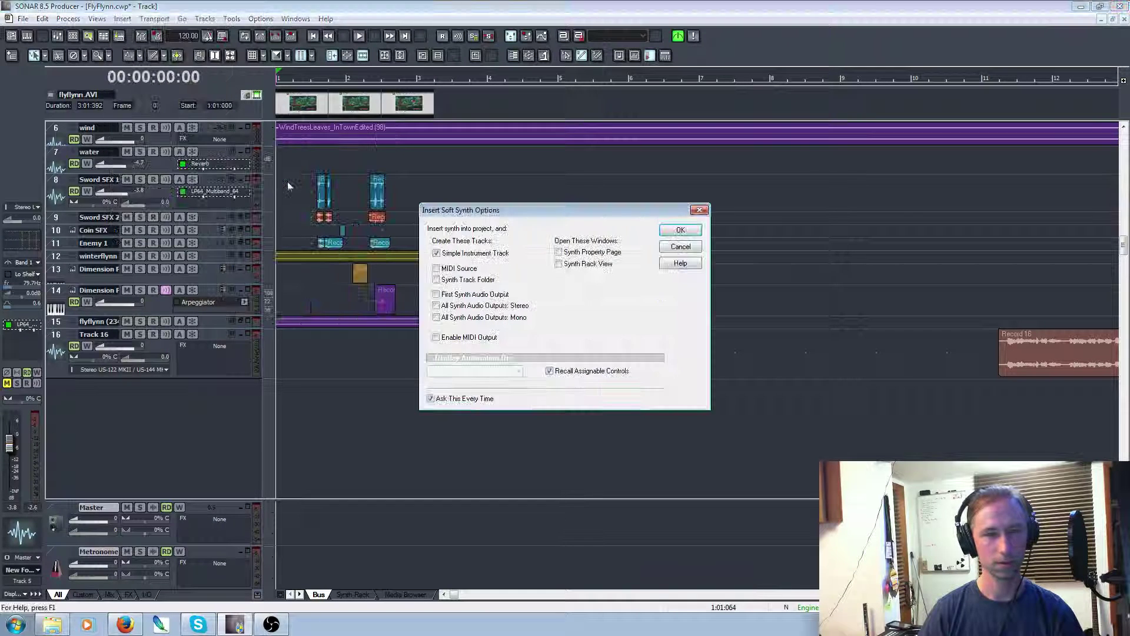
click(678, 230)
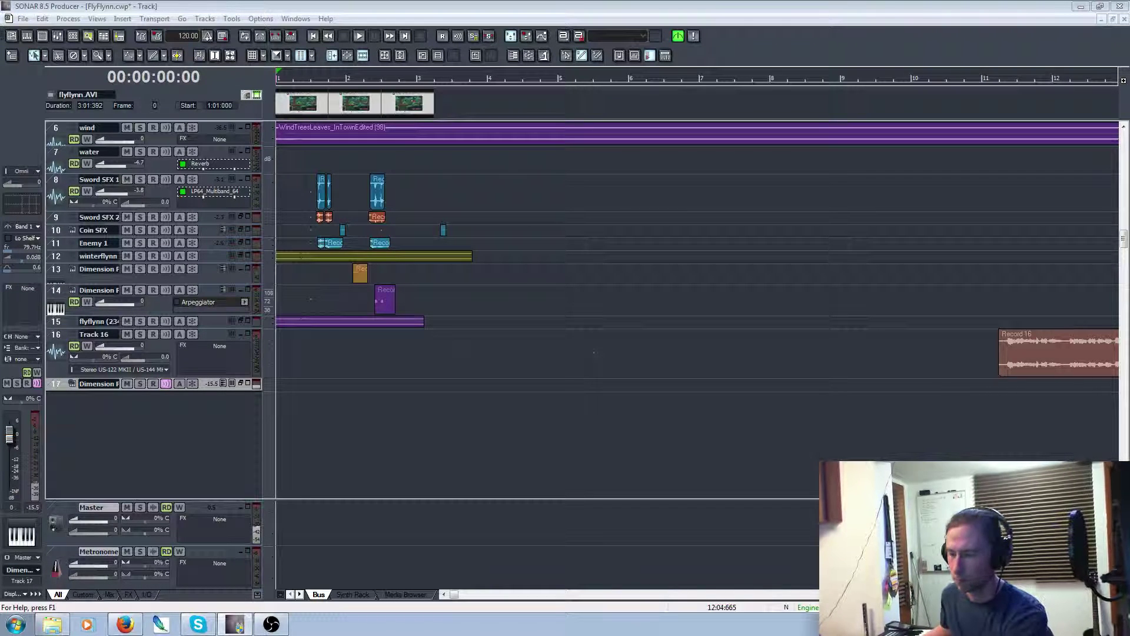
Play the project from 00:00:09:18 until past the end of the Record 16 clip
click(976, 323)
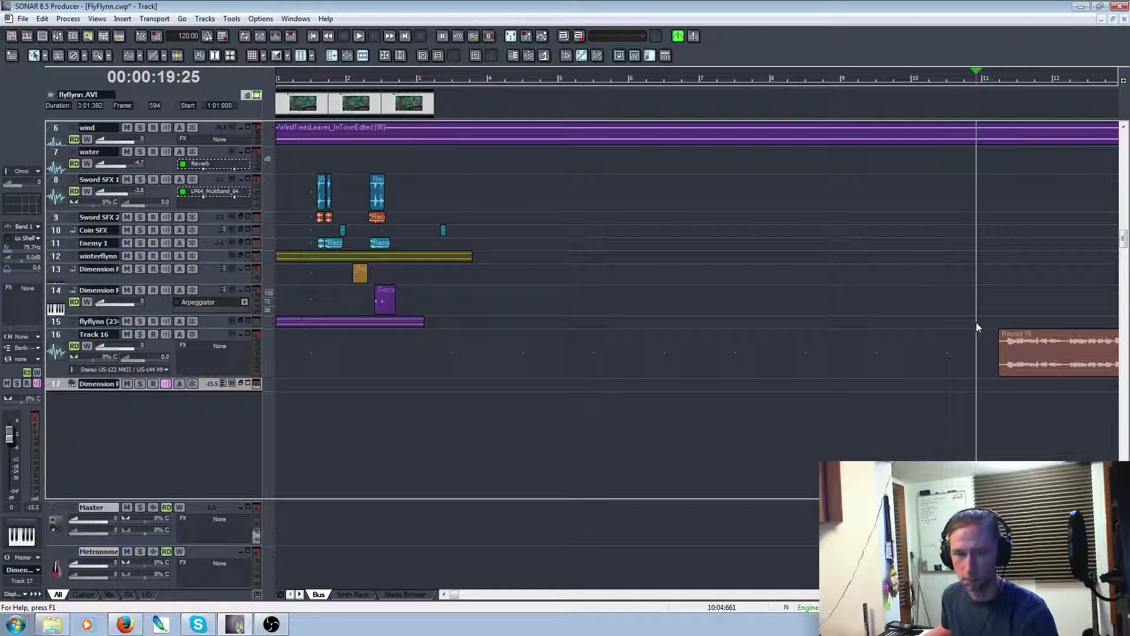
click(616, 293)
key(space)
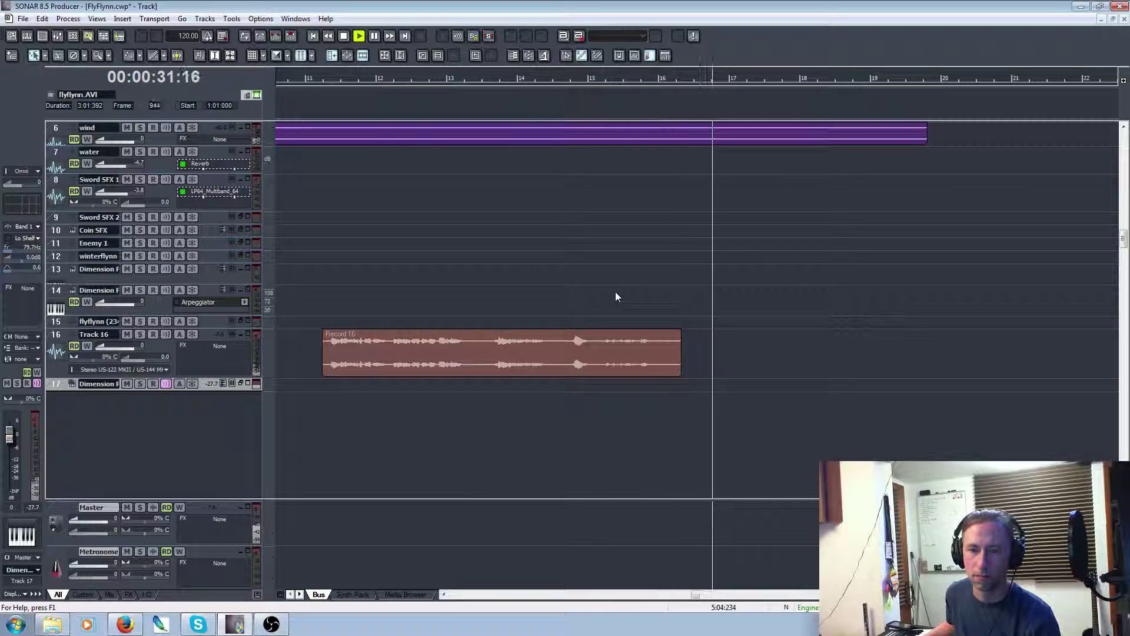
key(space)
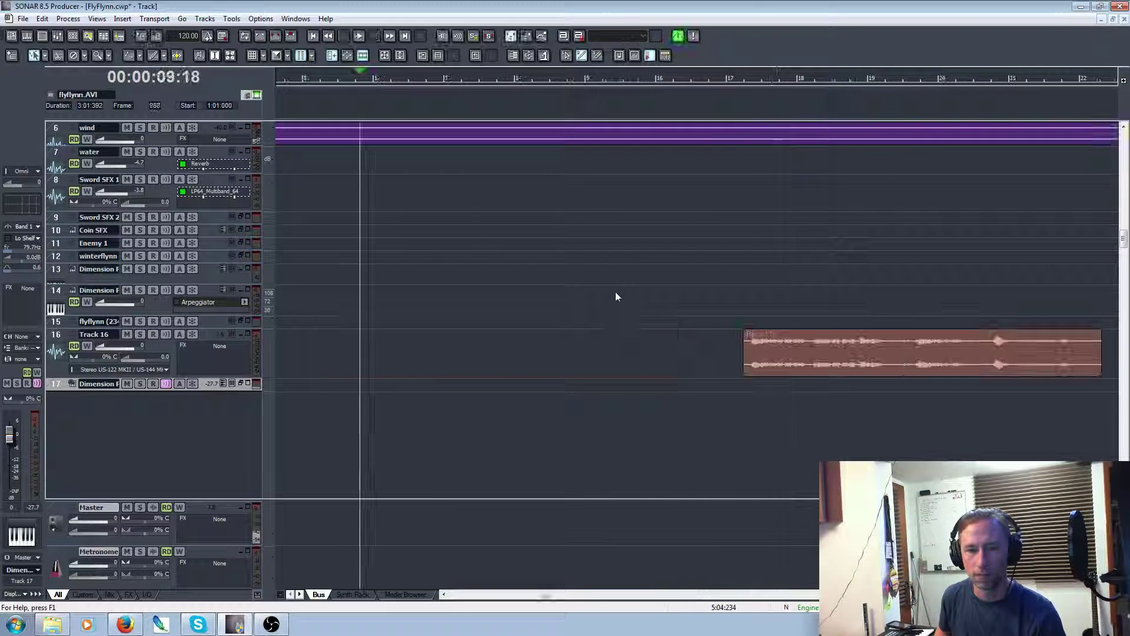